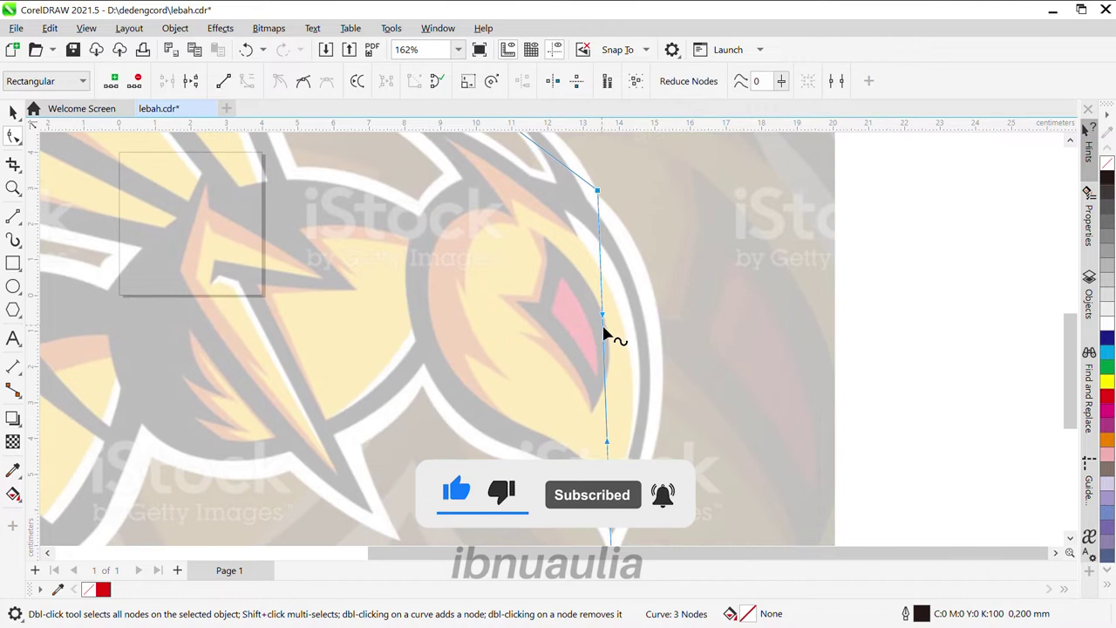
# Bend the outline segments along the back of the bee's head to follow the outer white edge
pyautogui.scroll(3, 600, 187)
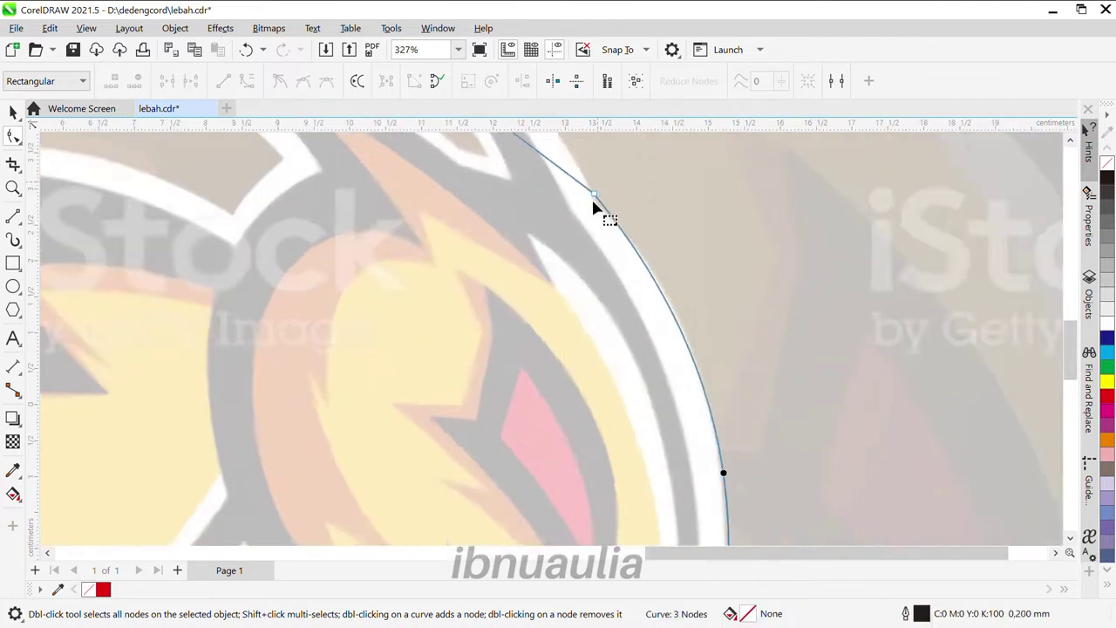
pyautogui.scroll(1, 502, 284)
pyautogui.moveTo(506, 273); pyautogui.dragTo(549, 259)
# Extend the outline with straight segments from the front antenna tip through the notch to the rear antenna tip
pyautogui.click(13, 215)
pyautogui.moveTo(400, 190); pyautogui.dragTo(500, 323)
pyautogui.scroll(2, 541, 345)
pyautogui.scroll(-2, 506, 330)
pyautogui.moveTo(209, 224); pyautogui.dragTo(192, 220)
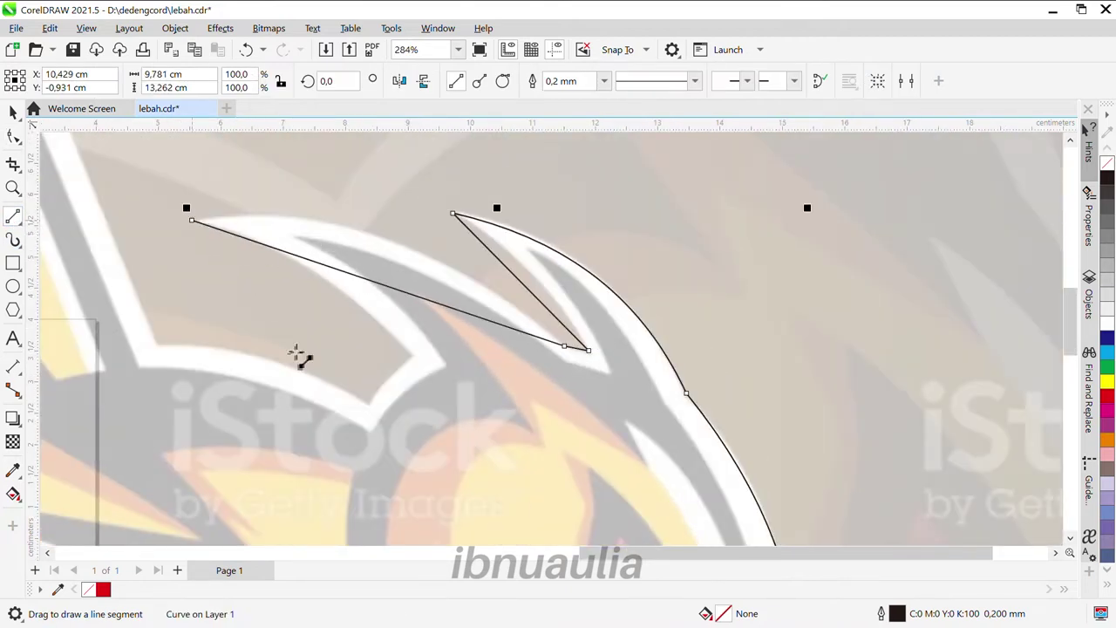
# Curve the antenna segments to follow the white edge and adjust the node in the notch between the antennae
pyautogui.press('space')
pyautogui.click(13, 136)
pyautogui.moveTo(390, 287); pyautogui.dragTo(406, 246)
pyautogui.moveTo(539, 305); pyautogui.dragTo(552, 289)
pyautogui.scroll(3, 614, 357)
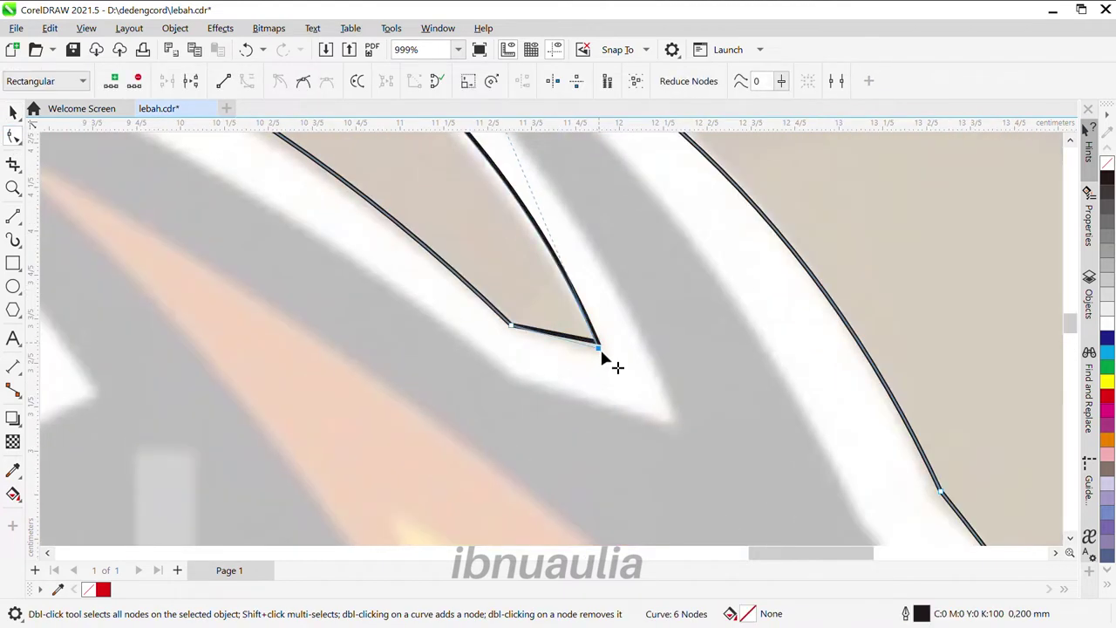
pyautogui.scroll(-3, 623, 366)
pyautogui.scroll(2, 711, 412)
pyautogui.scroll(1, 711, 411)
pyautogui.scroll(-2, 675, 390)
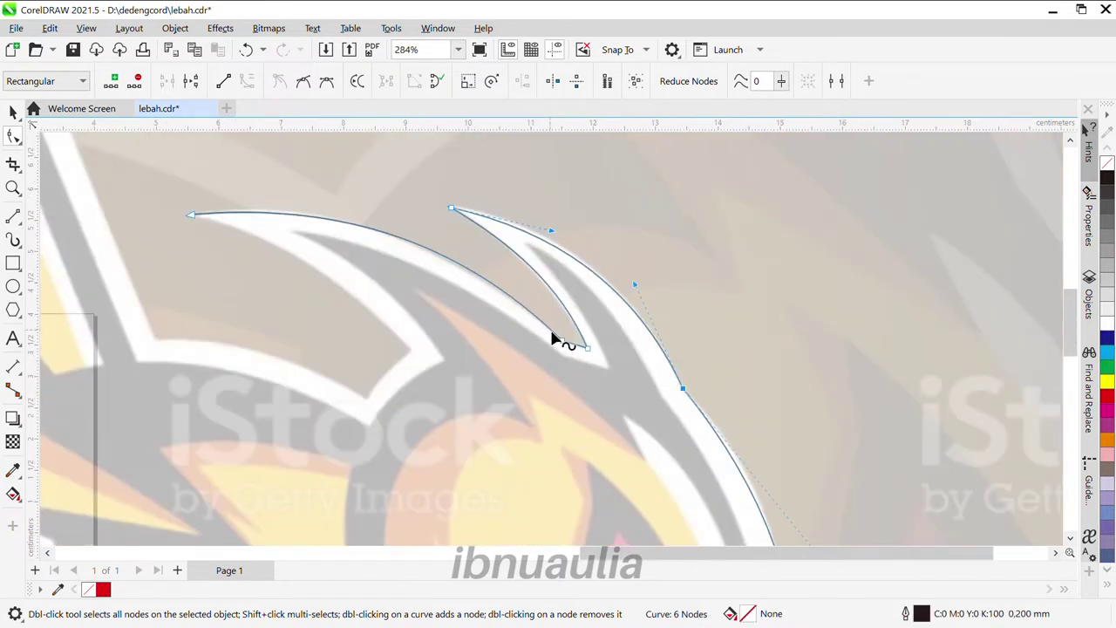
# Continue the outline with straight segments from the rear antenna tip along the neck and up to the wing's highest tip
pyautogui.click(14, 219)
pyautogui.click(410, 351)
pyautogui.scroll(2, 474, 317)
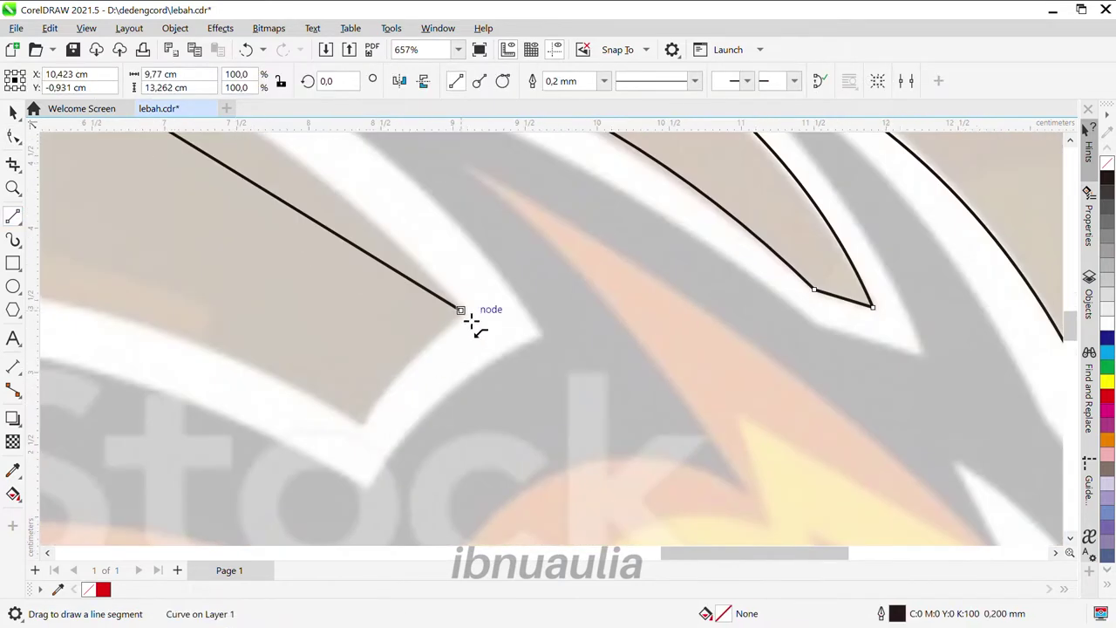
pyautogui.scroll(-2, 529, 399)
pyautogui.click(288, 370)
pyautogui.scroll(-3, 466, 436)
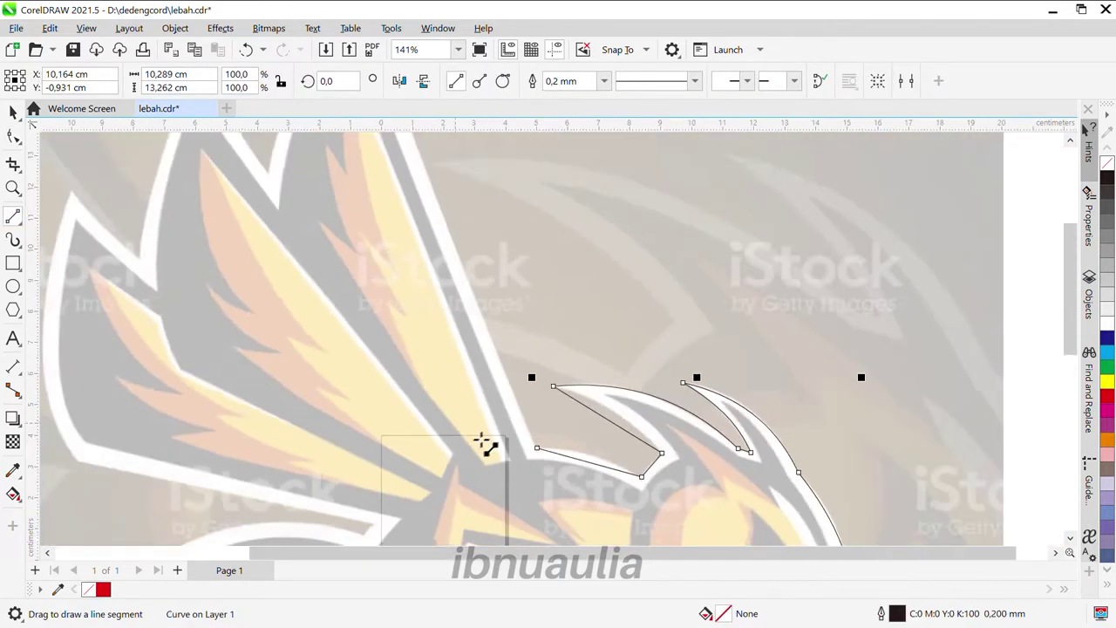
pyautogui.click(404, 164)
pyautogui.scroll(5, 578, 498)
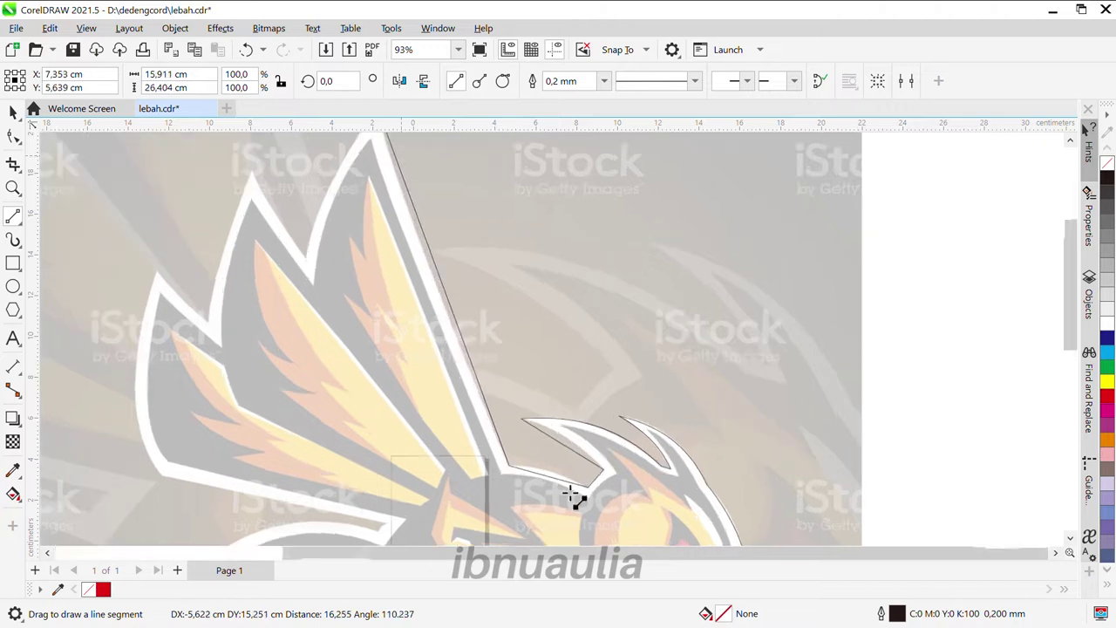
# Curve the segments under the rear antenna, along the neck and up the wing's front edge to match the white border
pyautogui.press('F10')
pyautogui.moveTo(550, 397); pyautogui.dragTo(567, 370)
pyautogui.scroll(-1, 568, 374)
pyautogui.scroll(1, 614, 450)
pyautogui.scroll(-3, 481, 429)
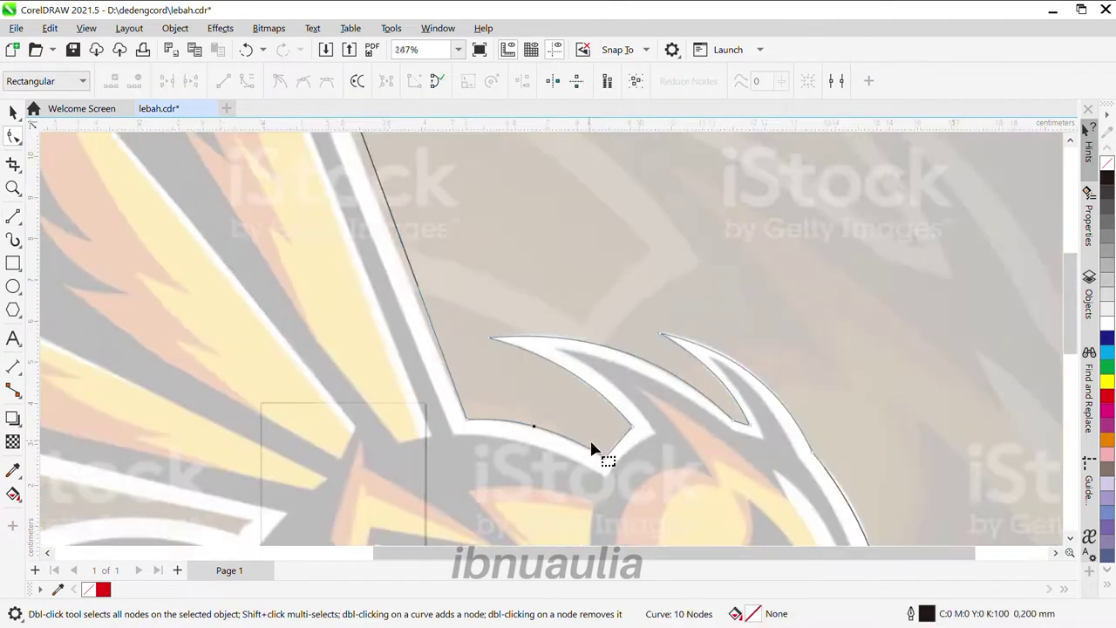
pyautogui.moveTo(470, 325); pyautogui.dragTo(469, 322)
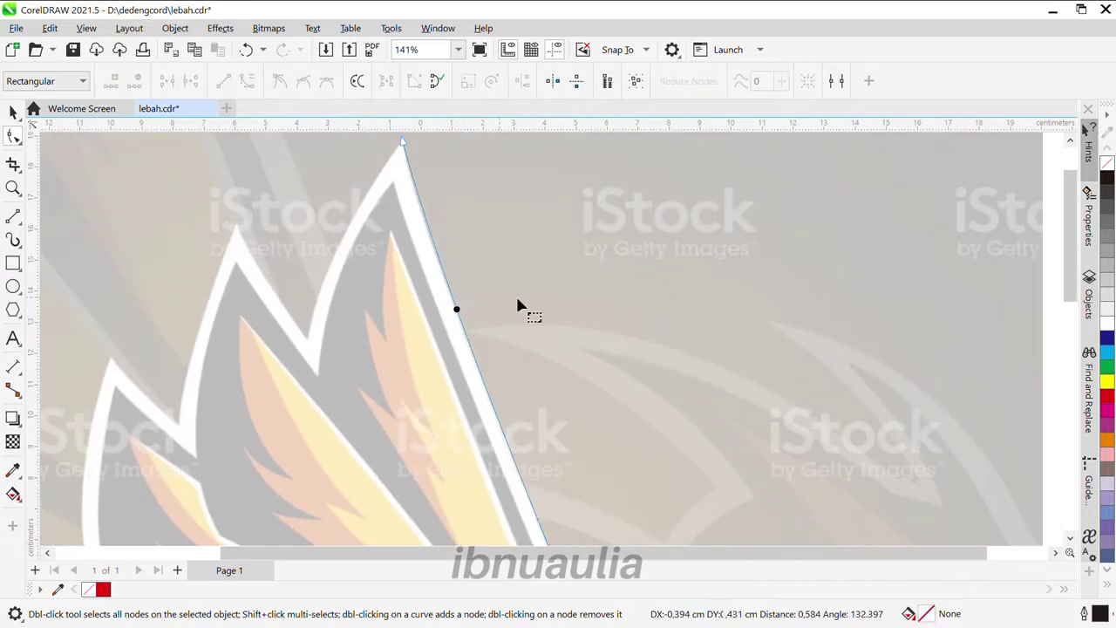
pyautogui.scroll(-2, 474, 306)
pyautogui.scroll(1, 474, 306)
# Trace the wing's feather tips and notches with straight segments, ending at the wing base beside the abdomen
pyautogui.press('F5')
pyautogui.scroll(2, 500, 256)
pyautogui.scroll(-1, 541, 210)
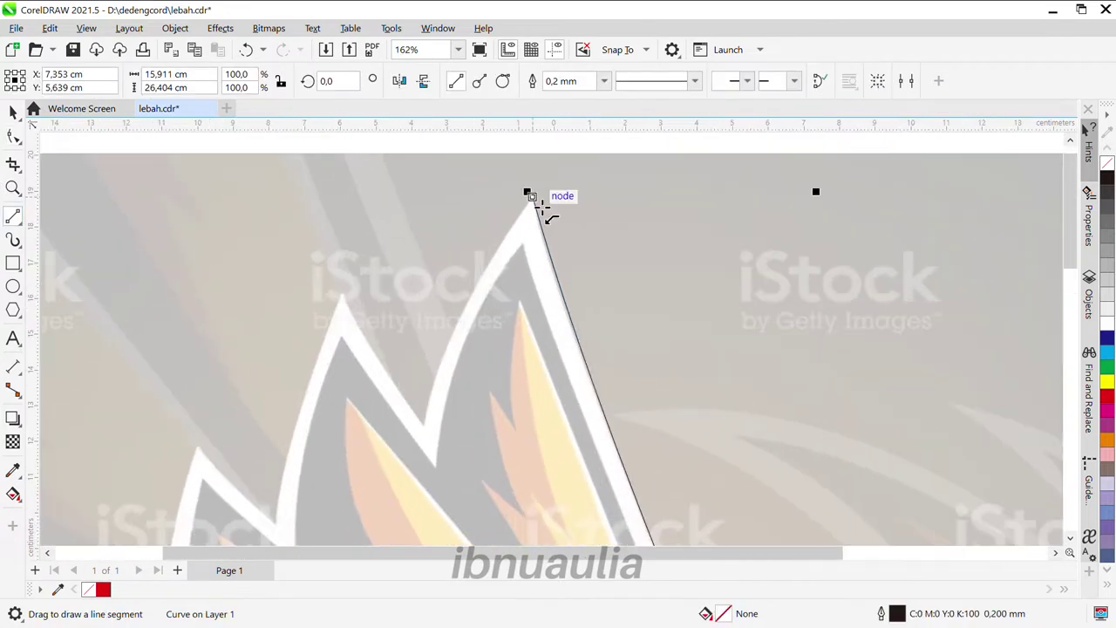
pyautogui.moveTo(349, 301); pyautogui.dragTo(343, 296)
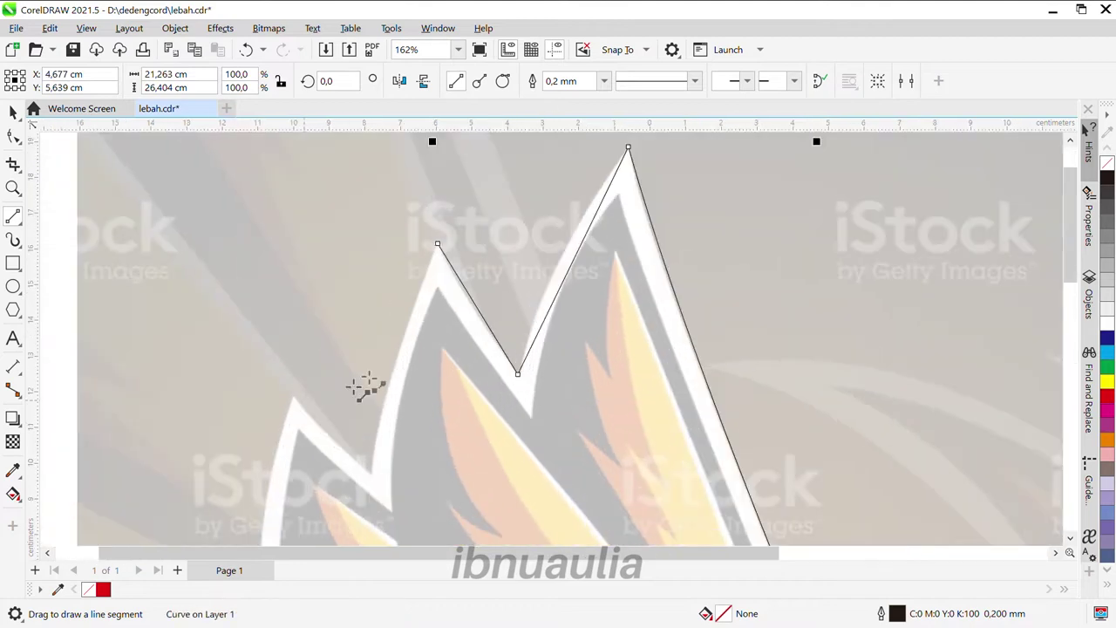
pyautogui.moveTo(341, 445); pyautogui.dragTo(294, 398)
pyautogui.scroll(-2, 685, 324)
pyautogui.moveTo(428, 304)
pyautogui.mouseDown()
pyautogui.moveTo(437, 488)
pyautogui.moveTo(672, 524)
pyautogui.mouseUp()
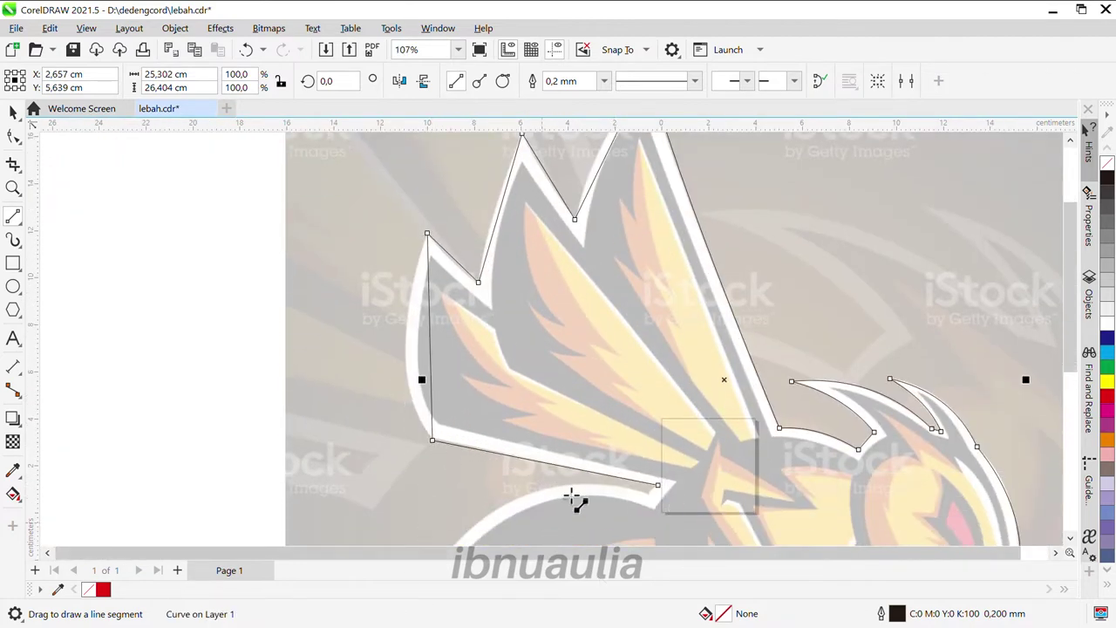
# Curve both sides of the notch between the highest and middle feather tips to fit the white border
pyautogui.press('F10')
pyautogui.scroll(1, 583, 209)
pyautogui.scroll(5, 567, 201)
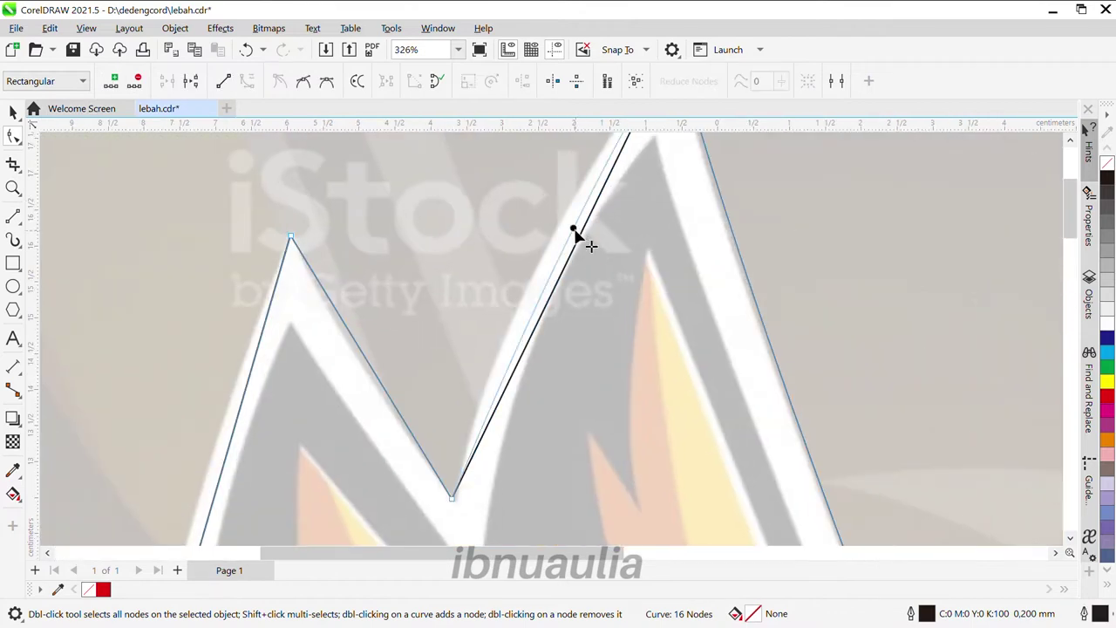
pyautogui.scroll(2, 473, 288)
pyautogui.scroll(2, 410, 166)
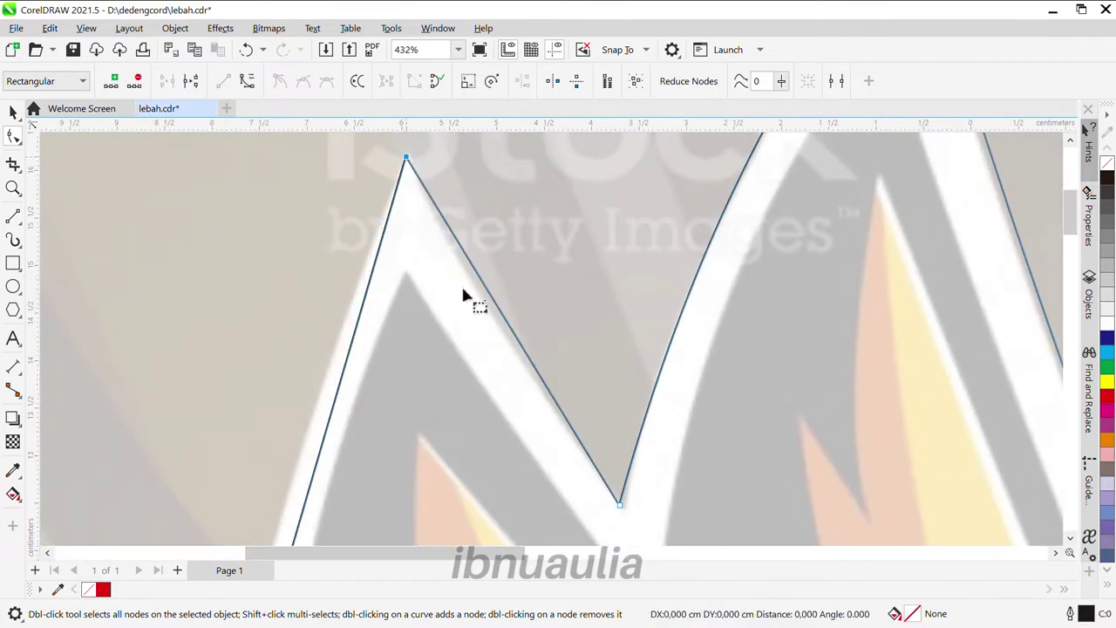
pyautogui.scroll(1, 471, 286)
pyautogui.moveTo(503, 312); pyautogui.dragTo(506, 314)
pyautogui.click(558, 332)
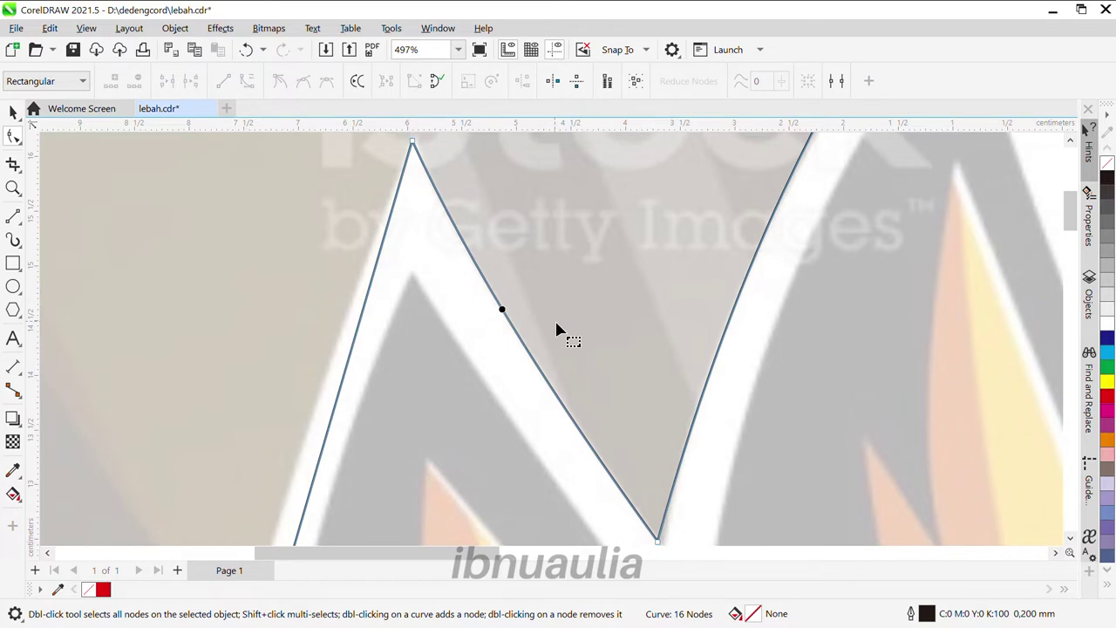
# Curve the outer edge of the middle feather down to the lower notch
pyautogui.scroll(-2, 536, 291)
pyautogui.scroll(1, 436, 305)
pyautogui.moveTo(446, 325); pyautogui.dragTo(478, 329)
pyautogui.scroll(-2, 353, 402)
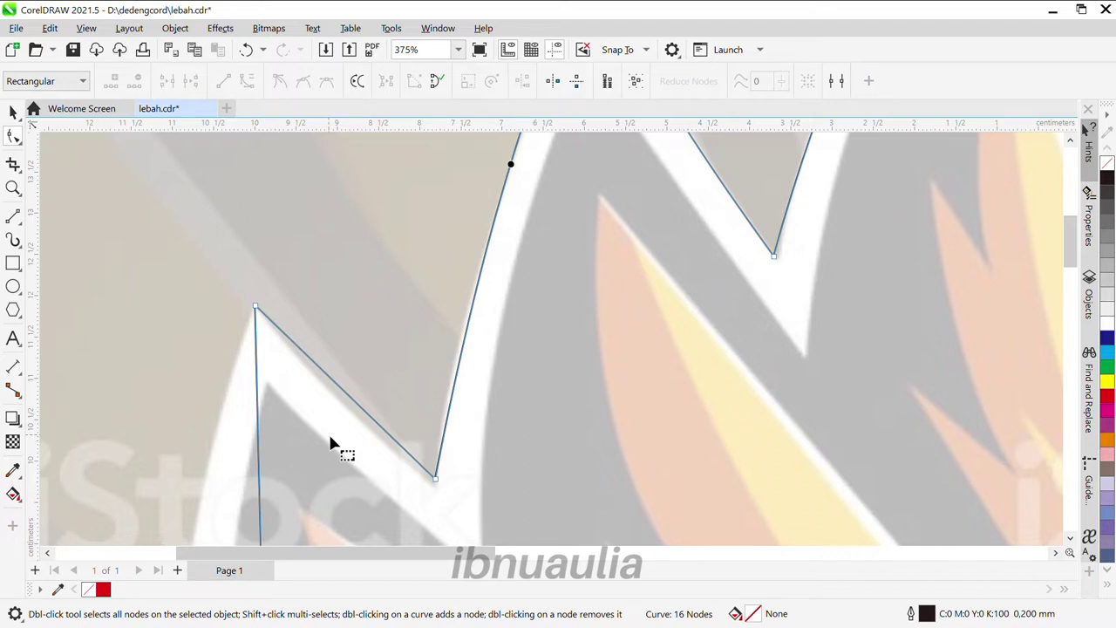
# Move the lower notch node onto the white edge and curve the lowest feather's upper and outer edges
pyautogui.scroll(2, 364, 450)
pyautogui.scroll(1, 467, 524)
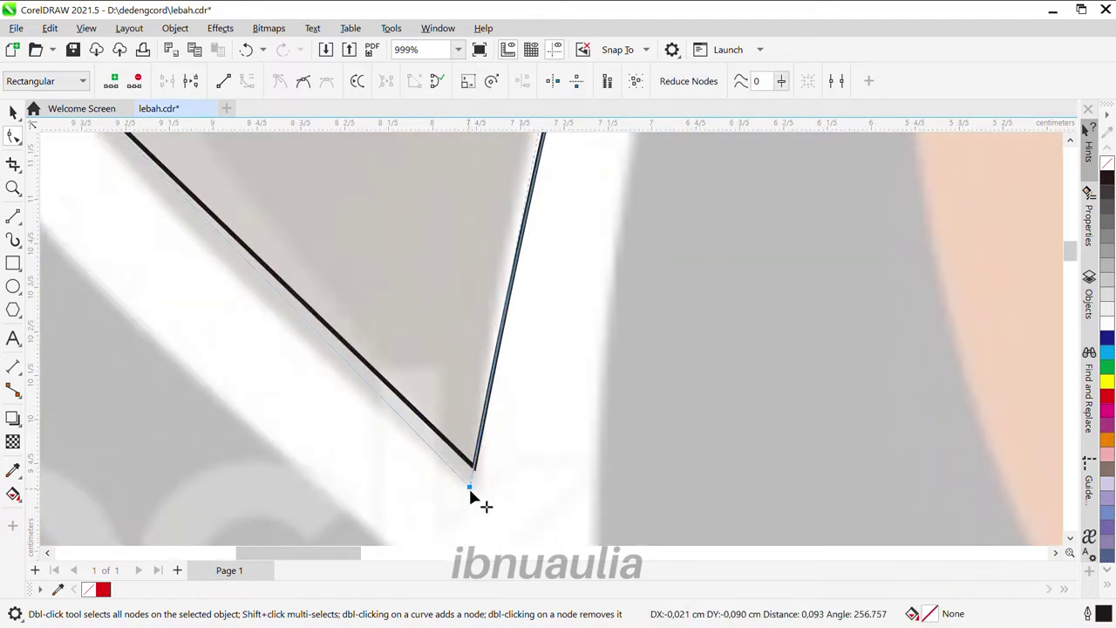
pyautogui.scroll(-3, 436, 463)
pyautogui.scroll(2, 415, 410)
pyautogui.scroll(2, 436, 419)
pyautogui.click(464, 440)
pyautogui.scroll(-8, 463, 441)
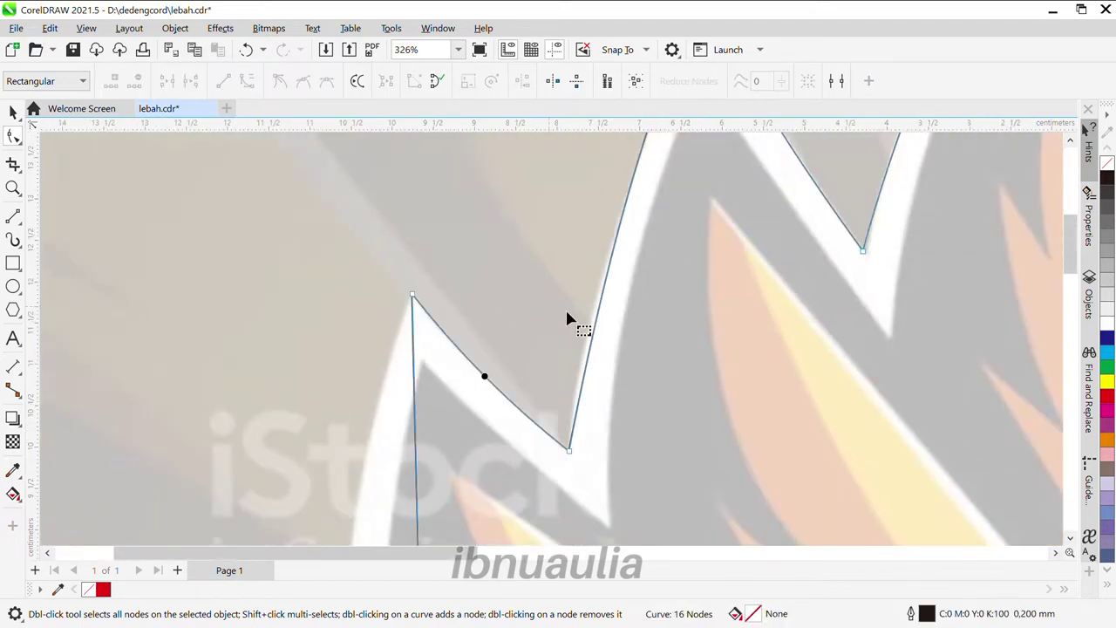
pyautogui.moveTo(434, 447); pyautogui.dragTo(405, 423)
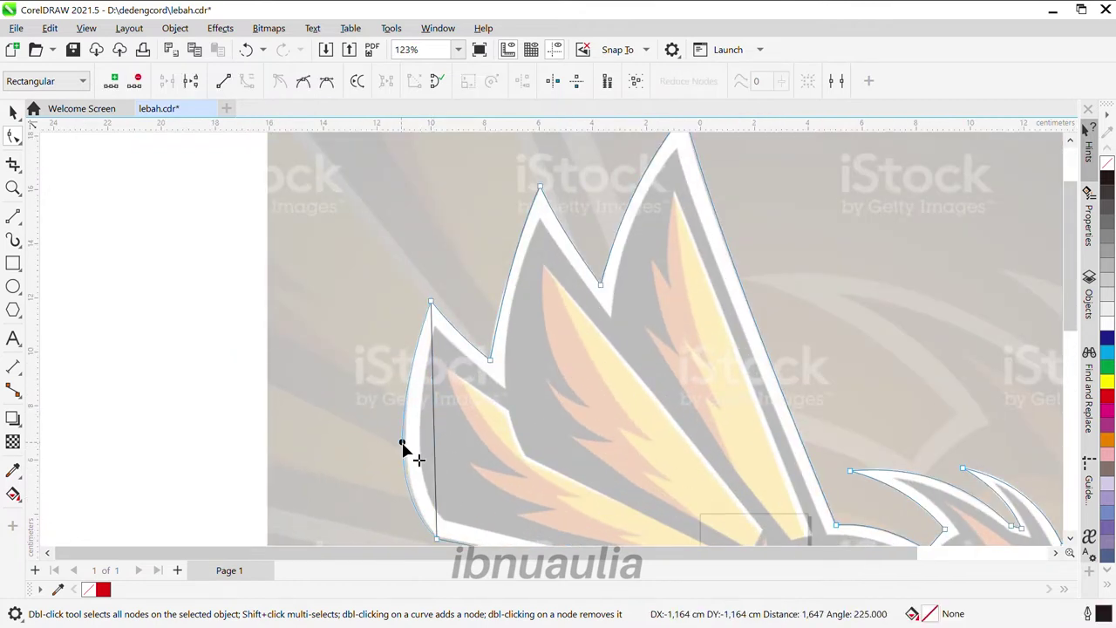
# Extend the outline with straight segments from the wing base across the gap and down to the stinger tip
pyautogui.scroll(1, 406, 445)
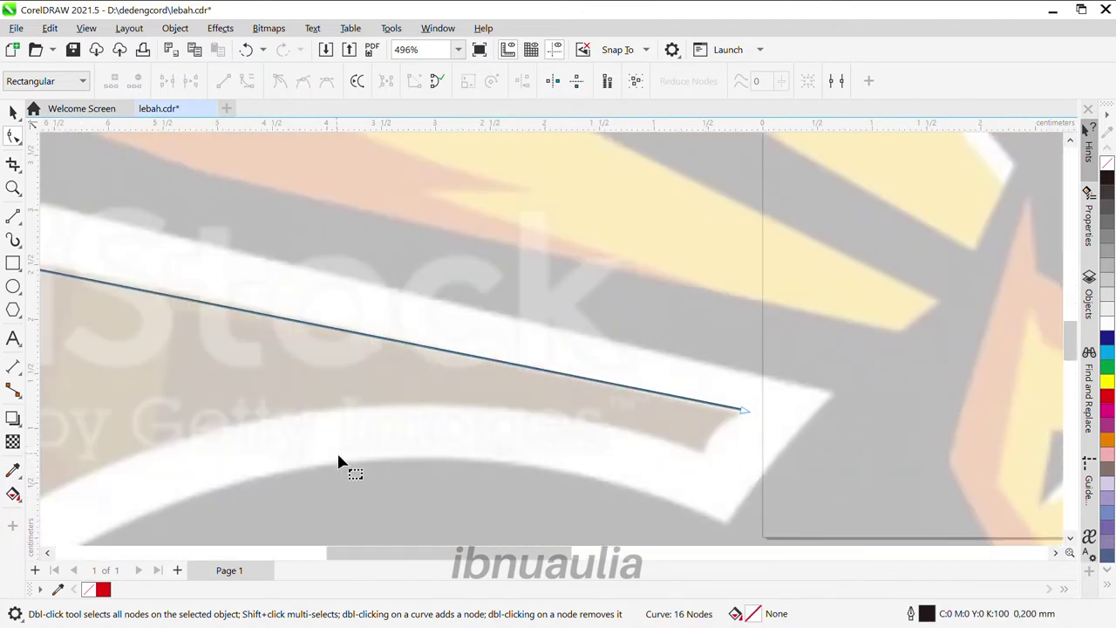
pyautogui.scroll(1, 746, 449)
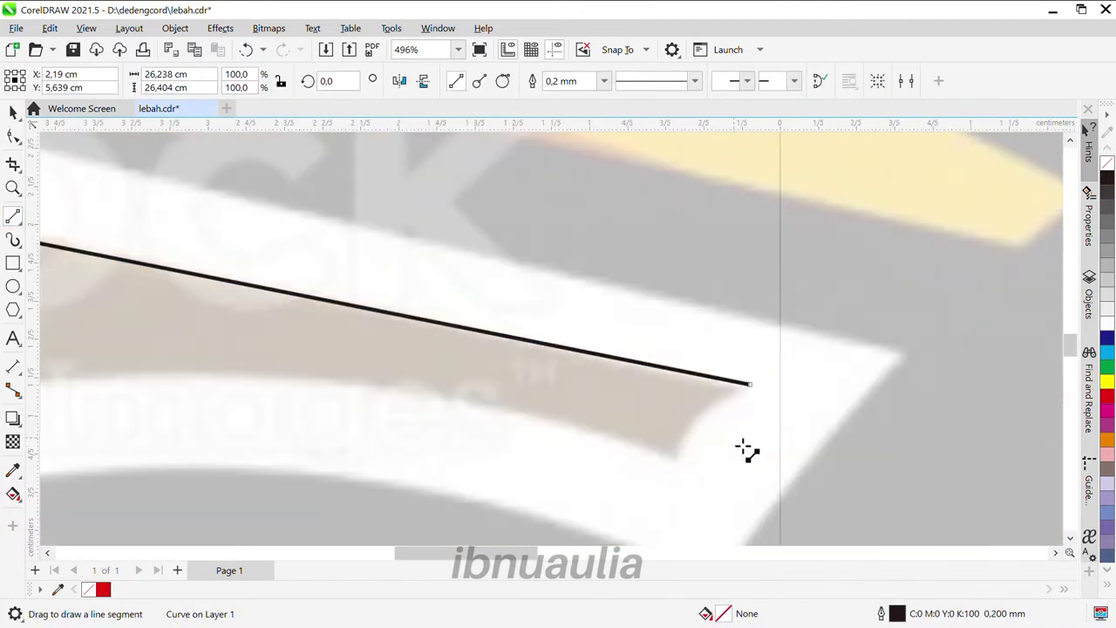
pyautogui.scroll(-4, 685, 473)
pyautogui.moveTo(686, 474); pyautogui.dragTo(533, 478)
pyautogui.scroll(-4, 599, 468)
pyautogui.scroll(1, 549, 418)
pyautogui.scroll(4, 538, 498)
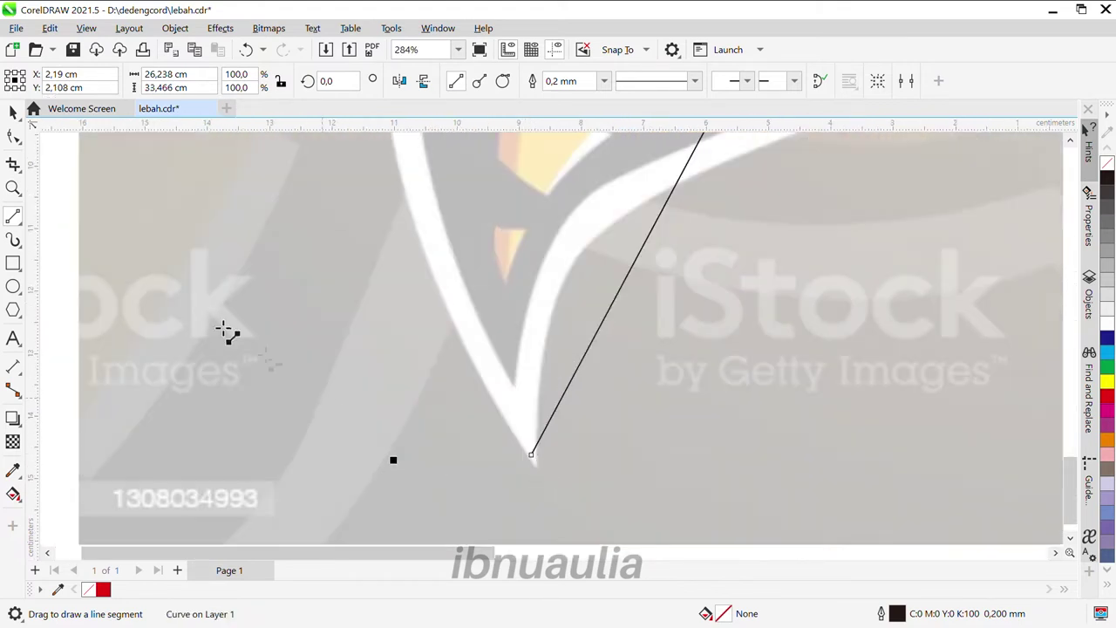
# Curve the abdomen's back from the stinger tip and the short segment at the wing base to follow the white border
pyautogui.press('F10')
pyautogui.scroll(2, 538, 431)
pyautogui.scroll(-4, 547, 439)
pyautogui.moveTo(547, 438); pyautogui.dragTo(376, 307)
pyautogui.scroll(-2, 500, 298)
pyautogui.scroll(2, 491, 319)
pyautogui.scroll(6, 585, 261)
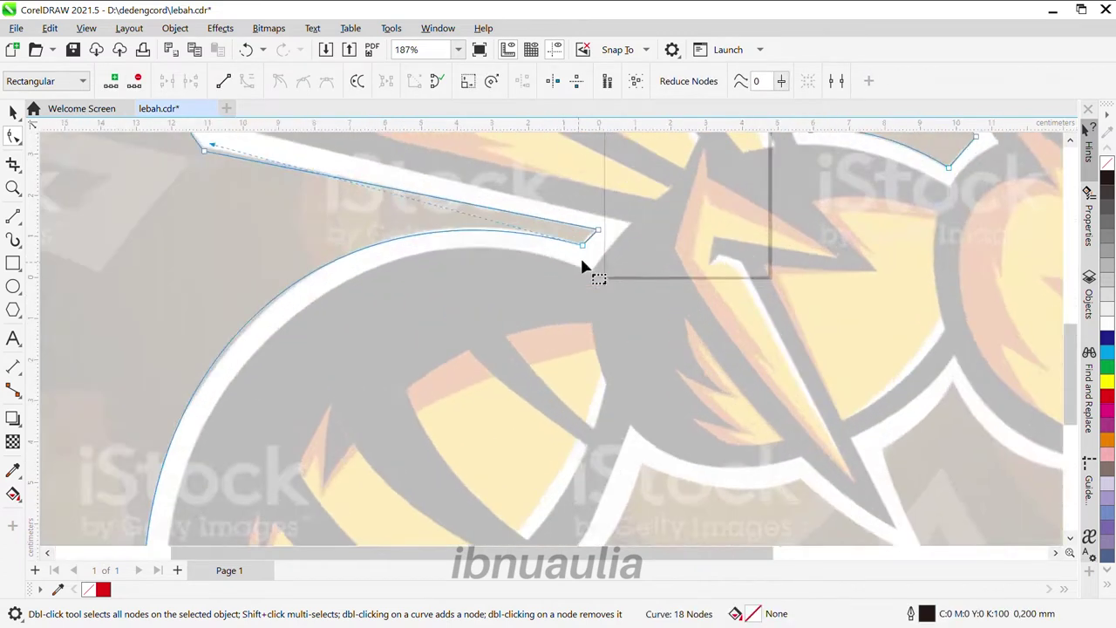
pyautogui.scroll(-5, 541, 288)
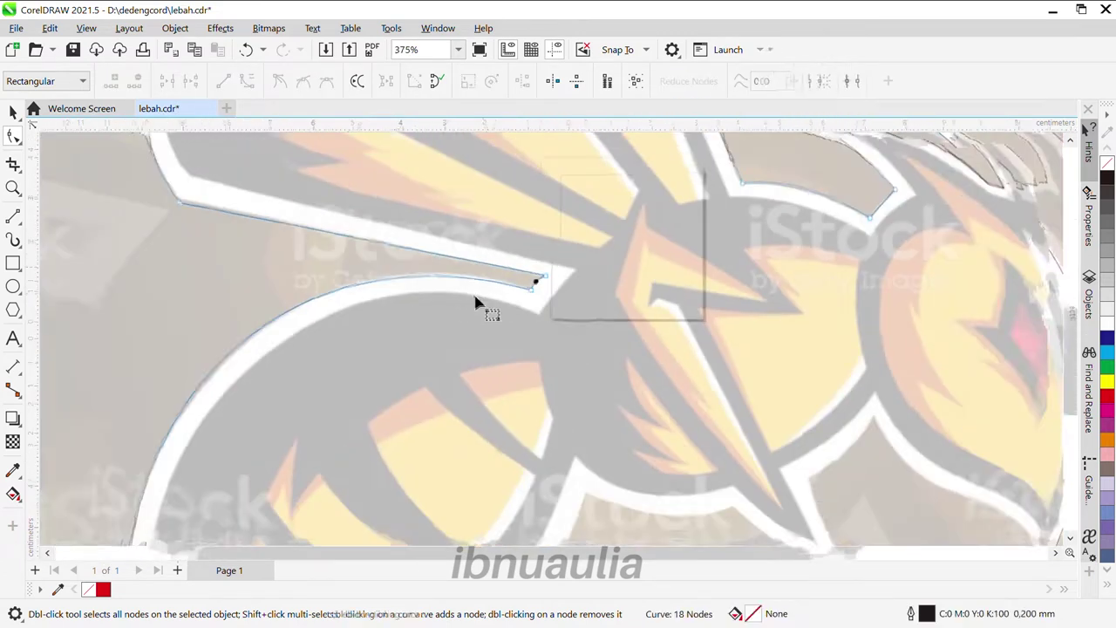
# Draw straight segments from the stinger tip along the thorax, leg and head underside, closing the outline at the head's lower tip
pyautogui.click(13, 215)
pyautogui.scroll(2, 615, 272)
pyautogui.moveTo(621, 274); pyautogui.dragTo(797, 298)
pyautogui.scroll(-3, 762, 402)
pyautogui.moveTo(963, 407); pyautogui.dragTo(863, 330)
pyautogui.scroll(2, 859, 327)
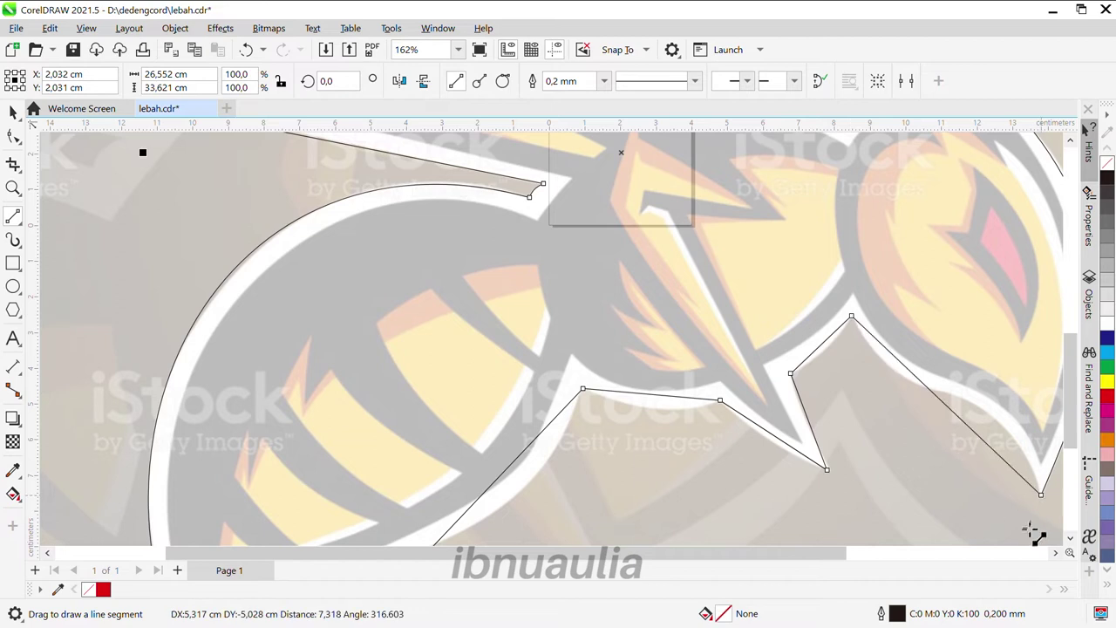
pyautogui.moveTo(1034, 534); pyautogui.dragTo(1041, 495)
pyautogui.scroll(1, 1042, 484)
# Shape the segment under the head into an S-curve that follows the white border
pyautogui.click(13, 137)
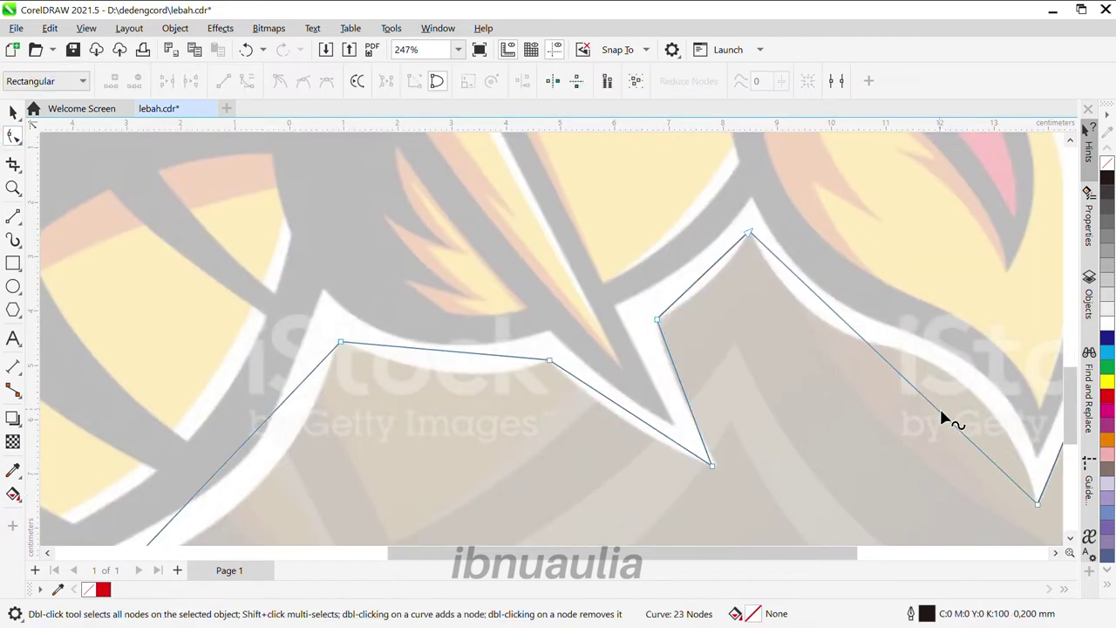
pyautogui.moveTo(942, 413); pyautogui.dragTo(1003, 349)
pyautogui.moveTo(845, 323); pyautogui.dragTo(801, 367)
pyautogui.moveTo(993, 349); pyautogui.dragTo(967, 289)
pyautogui.moveTo(801, 367); pyautogui.dragTo(823, 401)
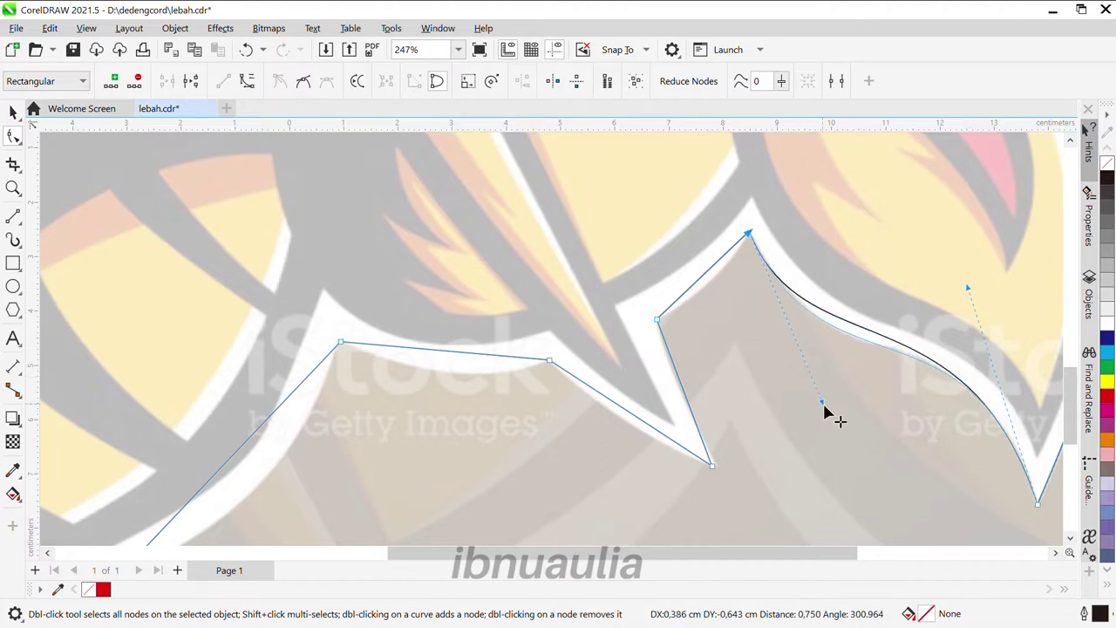
pyautogui.scroll(1, 967, 315)
pyautogui.moveTo(967, 310); pyautogui.dragTo(942, 277)
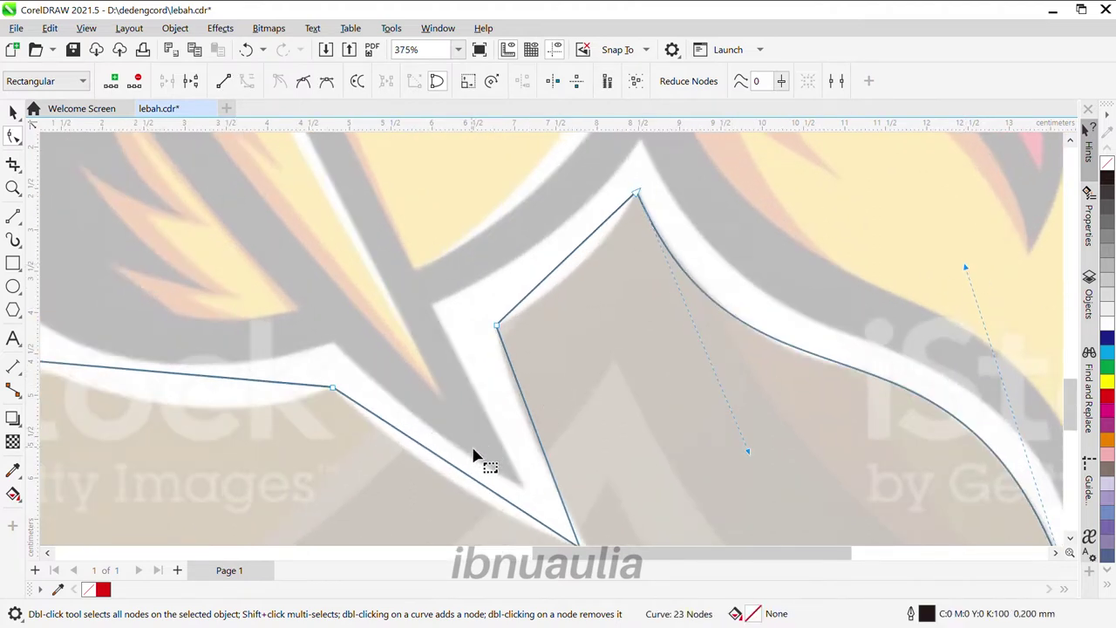
# Curve the segments around the pointed leg and the thorax underside to match the white border
pyautogui.click(557, 266)
pyautogui.moveTo(581, 273); pyautogui.dragTo(544, 361)
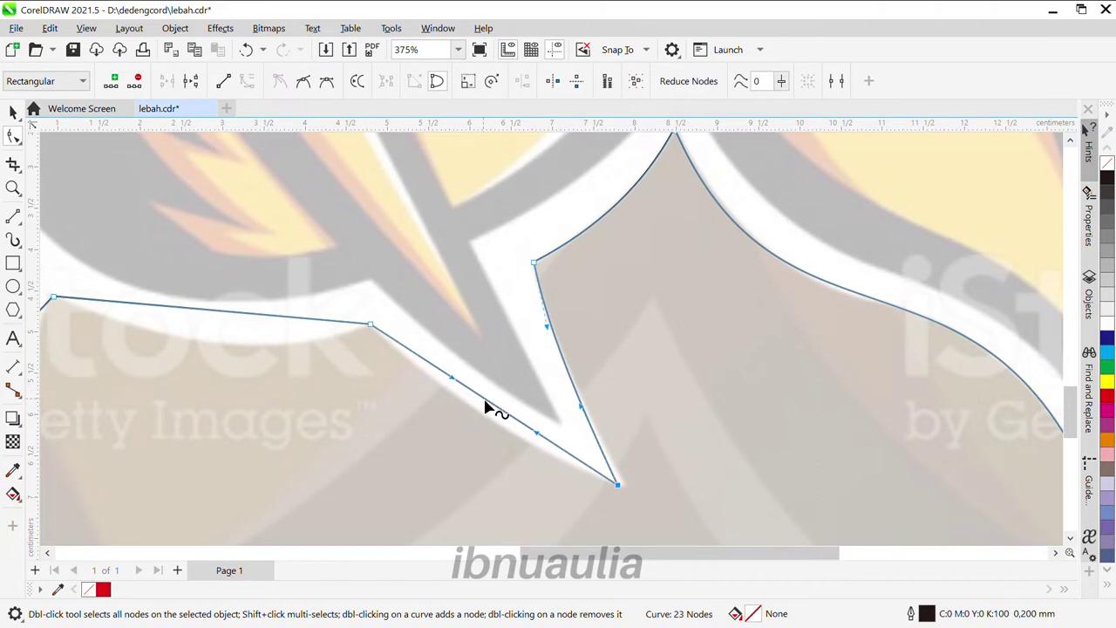
pyautogui.moveTo(486, 404); pyautogui.dragTo(511, 378)
pyautogui.scroll(-1, 511, 379)
pyautogui.moveTo(401, 339); pyautogui.dragTo(406, 365)
# Curve the abdomen's underside down to the stinger tip and refine its handles along the white edge
pyautogui.scroll(-5, 354, 474)
pyautogui.scroll(-4, 381, 417)
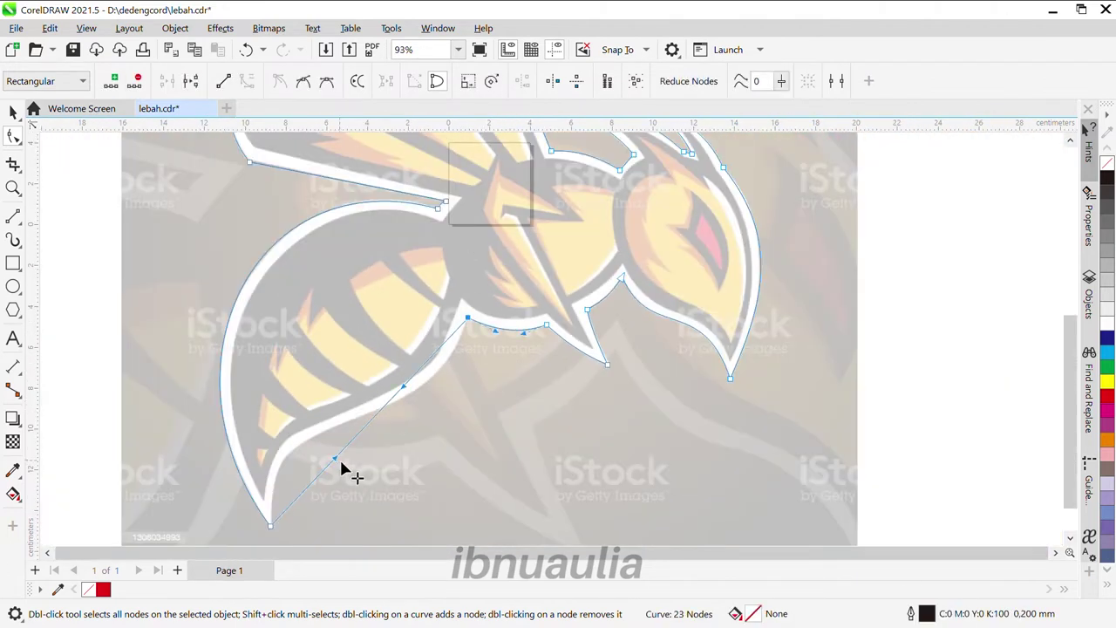
pyautogui.moveTo(410, 391); pyautogui.dragTo(427, 451)
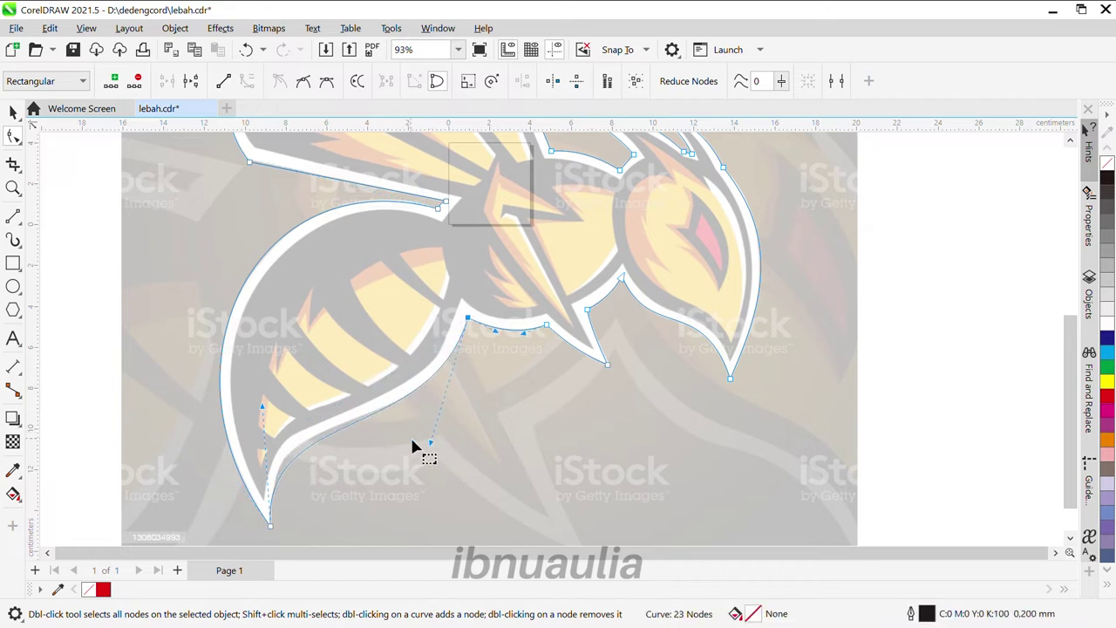
pyautogui.moveTo(263, 408); pyautogui.dragTo(263, 382)
pyautogui.moveTo(432, 442); pyautogui.dragTo(443, 454)
pyautogui.moveTo(263, 384); pyautogui.dragTo(267, 394)
pyautogui.scroll(-2, 498, 437)
# Add a one-step inside contour with a 0.4 cm offset to the bee outline and break the contour apart
pyautogui.press('space')
pyautogui.hotkey('ctrl', 'F9')
pyautogui.scroll(1, 705, 267)
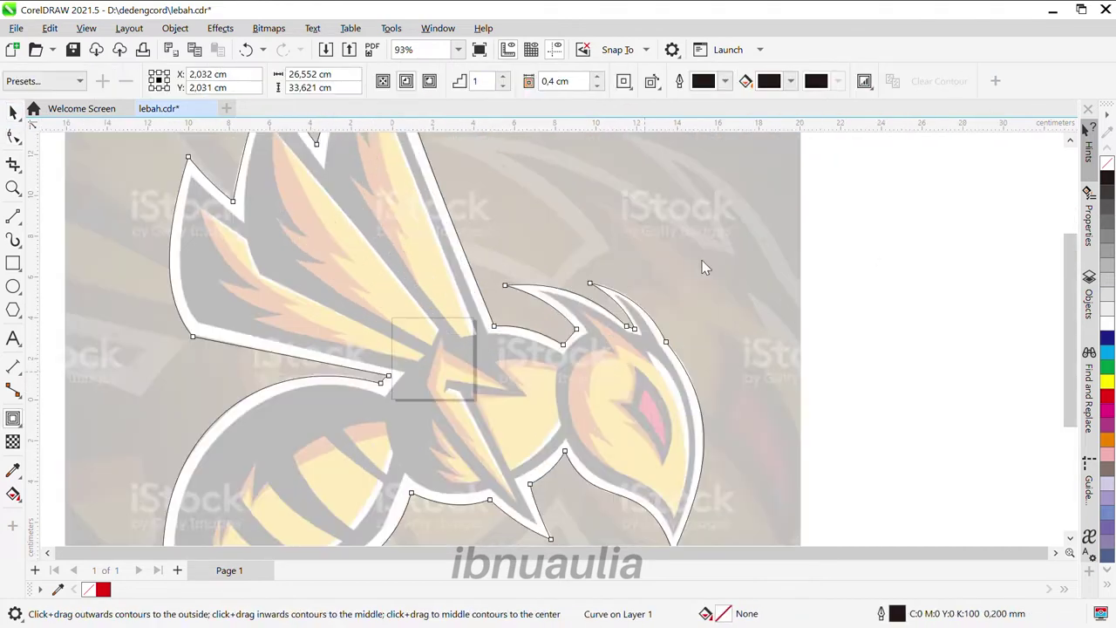
pyautogui.scroll(-3, 500, 444)
pyautogui.scroll(3, 532, 323)
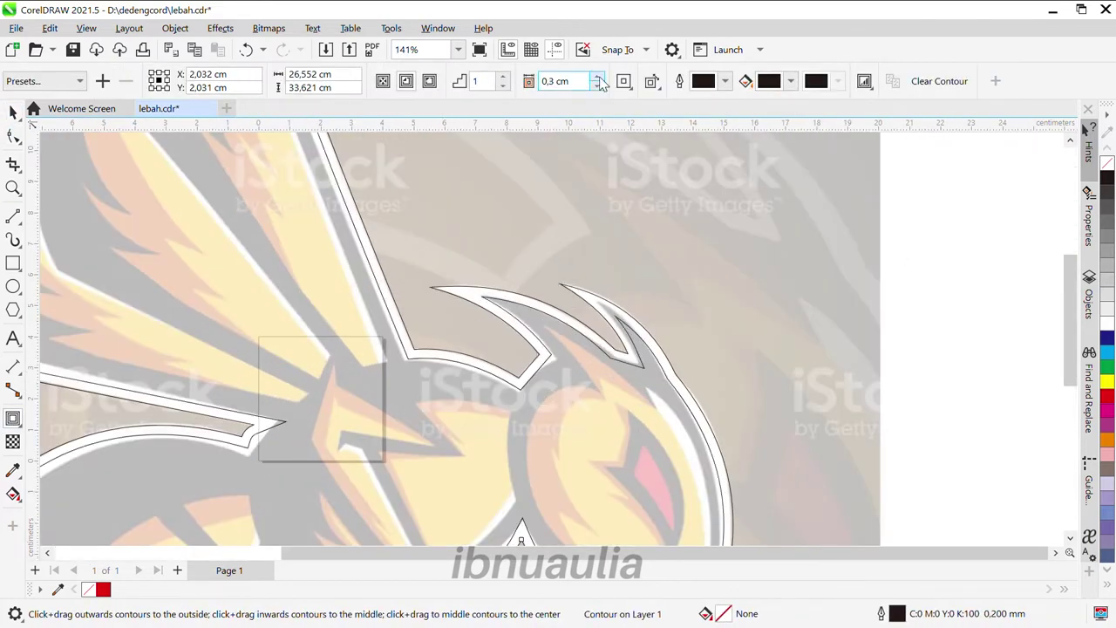
pyautogui.scroll(-3, 521, 340)
pyautogui.press('space')
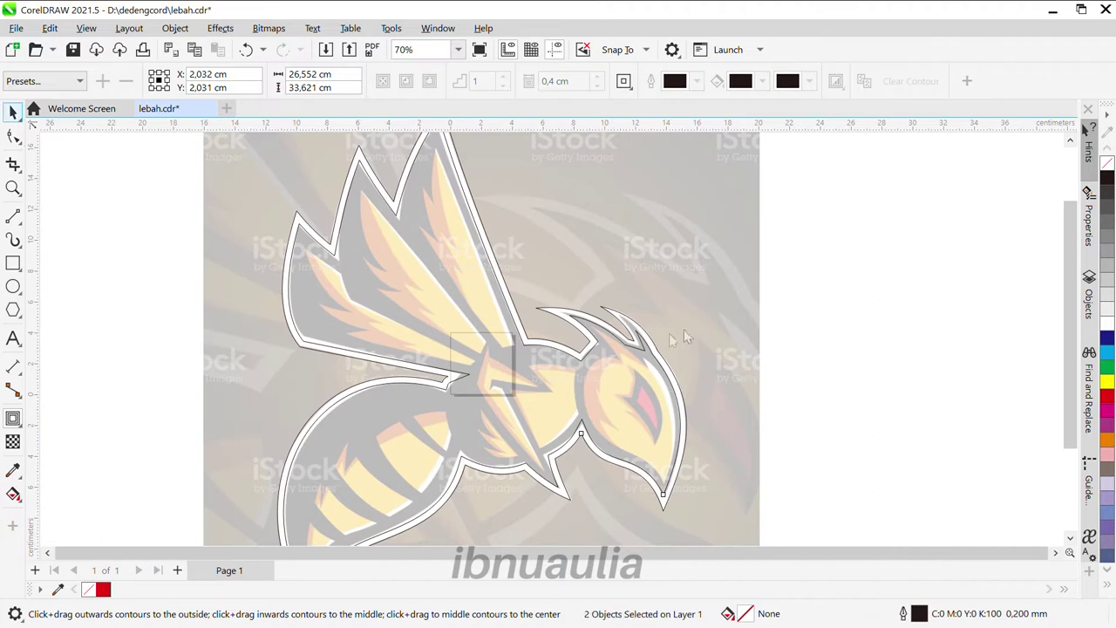
# Move the inner contour's corner node behind the first antenna onto the white border's corner and curve the adjoining segment
pyautogui.scroll(2, 684, 329)
pyautogui.scroll(3, 636, 369)
pyautogui.scroll(-1, 611, 375)
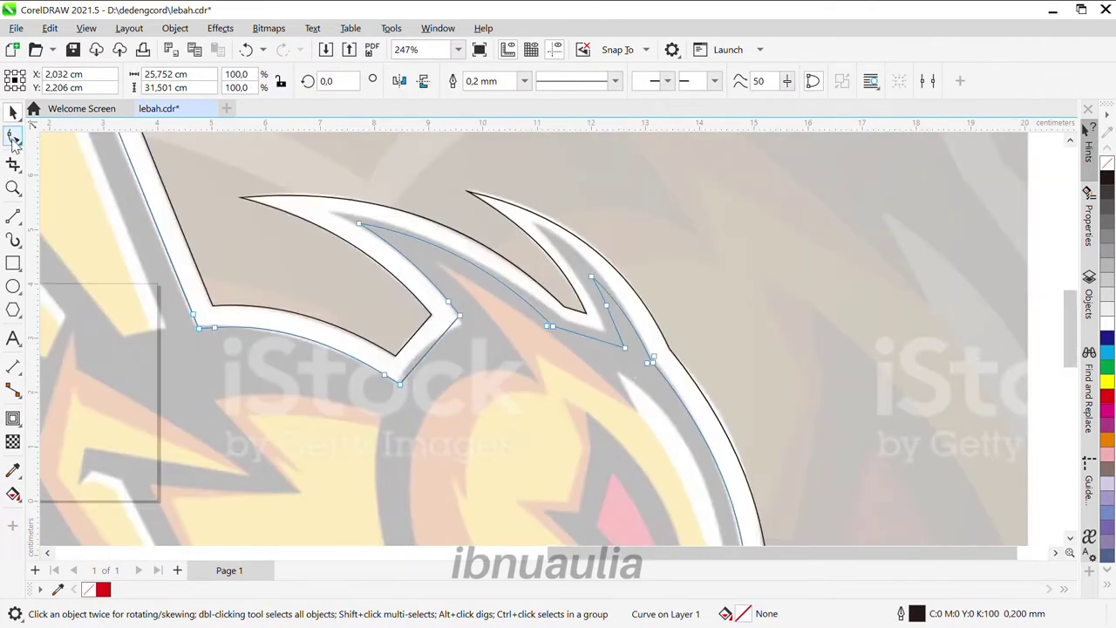
pyautogui.press('F10')
pyautogui.scroll(2, 498, 394)
pyautogui.scroll(2, 218, 468)
pyautogui.moveTo(218, 468); pyautogui.dragTo(468, 260)
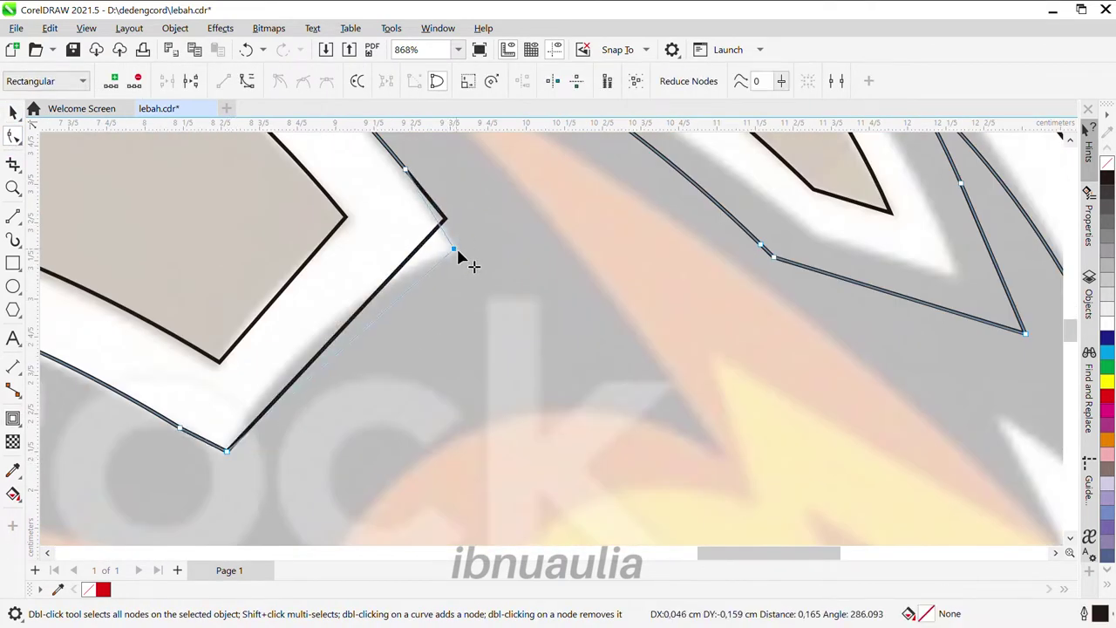
# Move the inner contour's first antenna tip and base nodes onto the white border and curve both antenna edges to match
pyautogui.scroll(-3, 428, 294)
pyautogui.scroll(-3, 440, 424)
pyautogui.scroll(3, 361, 256)
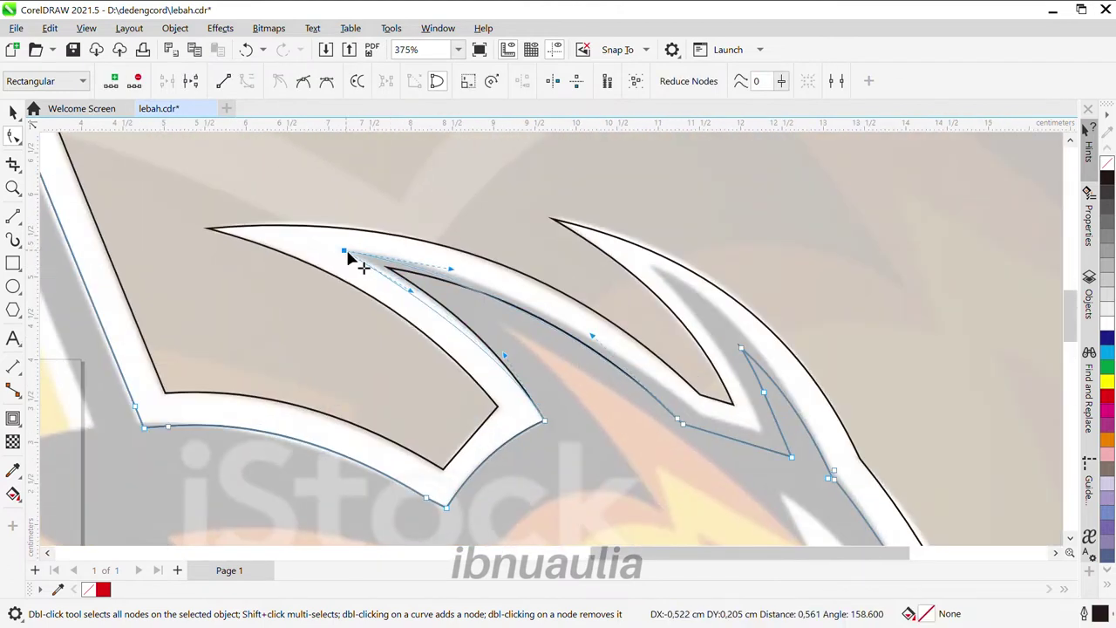
pyautogui.scroll(1, 847, 449)
pyautogui.click(740, 442)
pyautogui.moveTo(742, 443); pyautogui.dragTo(768, 432)
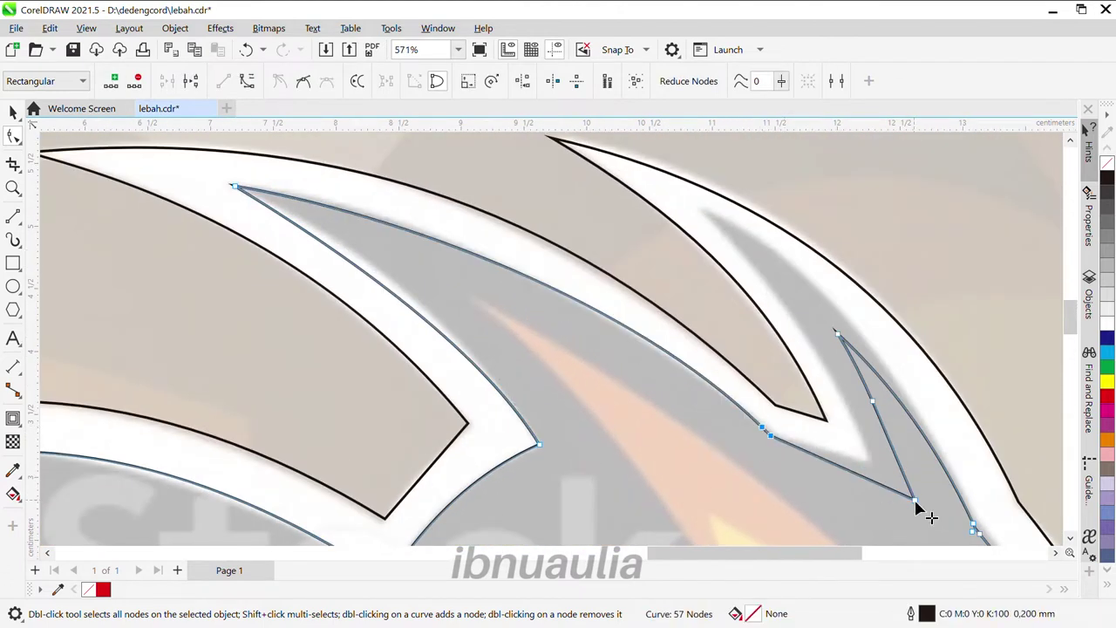
# Fit the inner contour to the second antenna by moving its tip, curving both sides and removing redundant nodes
pyautogui.moveTo(837, 333); pyautogui.dragTo(785, 287)
pyautogui.scroll(3, 815, 331)
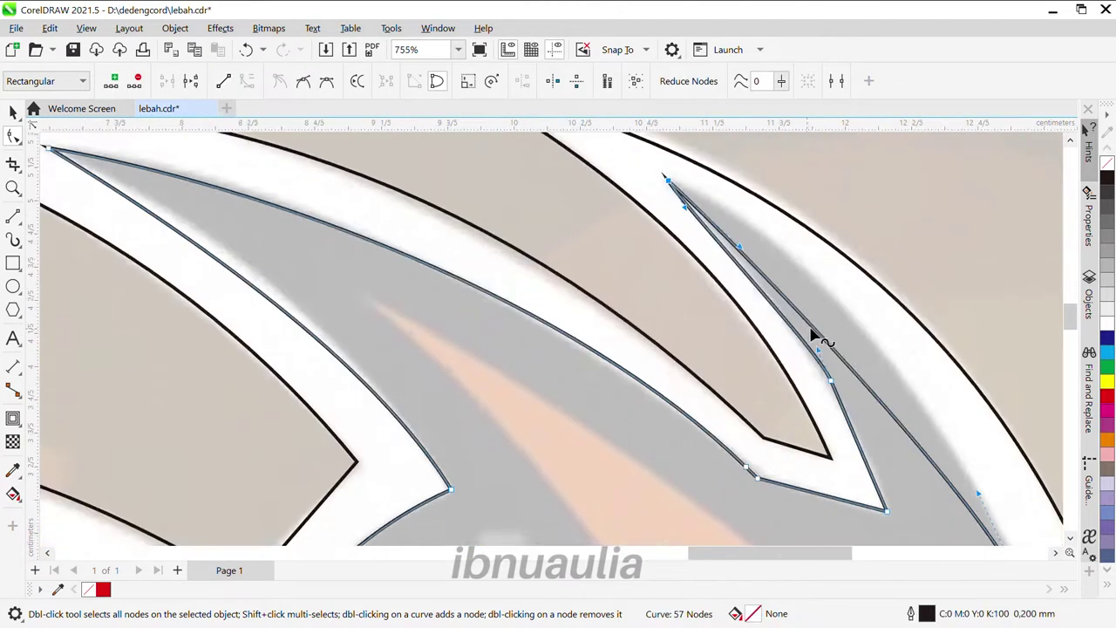
pyautogui.doubleClick(924, 472)
pyautogui.scroll(-3, 923, 487)
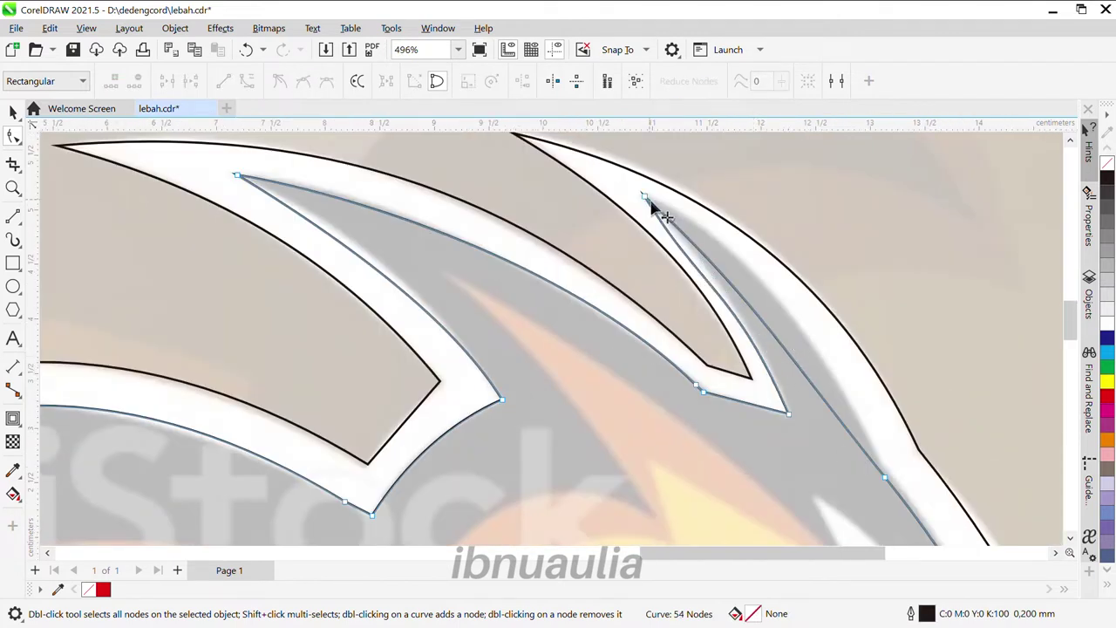
pyautogui.click(731, 290)
pyautogui.moveTo(792, 368); pyautogui.dragTo(790, 314)
# Reshape the inner contour between the head and the pointed leg, removing redundant nodes and sharpening the leg's corner against the white border
pyautogui.scroll(-2, 723, 294)
pyautogui.scroll(-2, 689, 340)
pyautogui.scroll(-2, 753, 438)
pyautogui.scroll(6, 437, 348)
pyautogui.moveTo(397, 399); pyautogui.dragTo(342, 395)
pyautogui.scroll(-6, 379, 381)
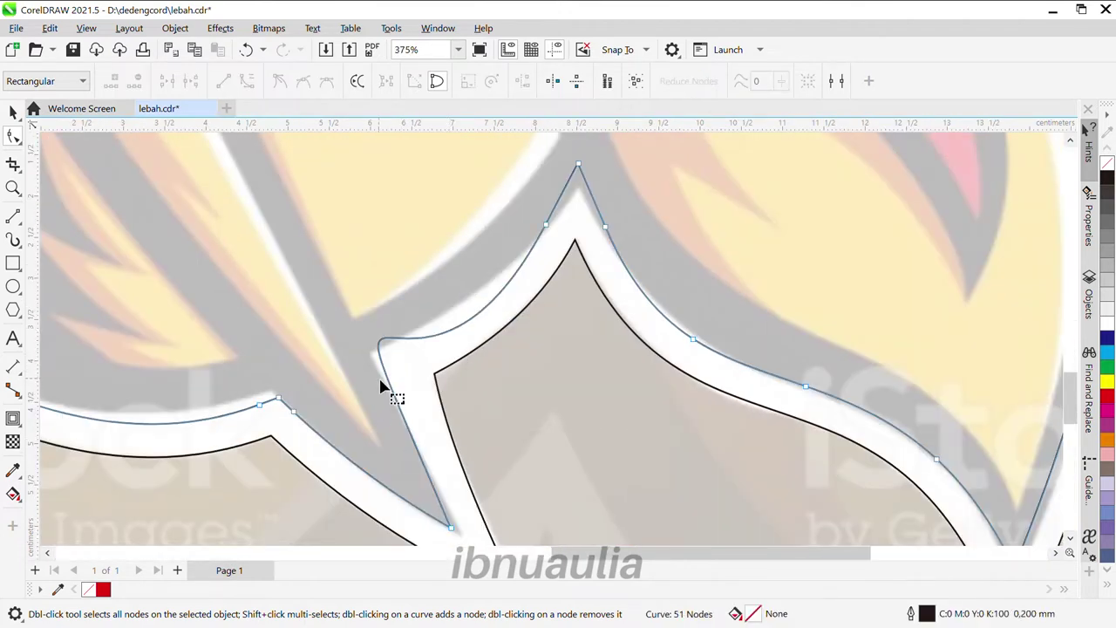
pyautogui.scroll(5, 358, 369)
pyautogui.scroll(1, 384, 314)
pyautogui.doubleClick(388, 307)
pyautogui.scroll(-1, 486, 456)
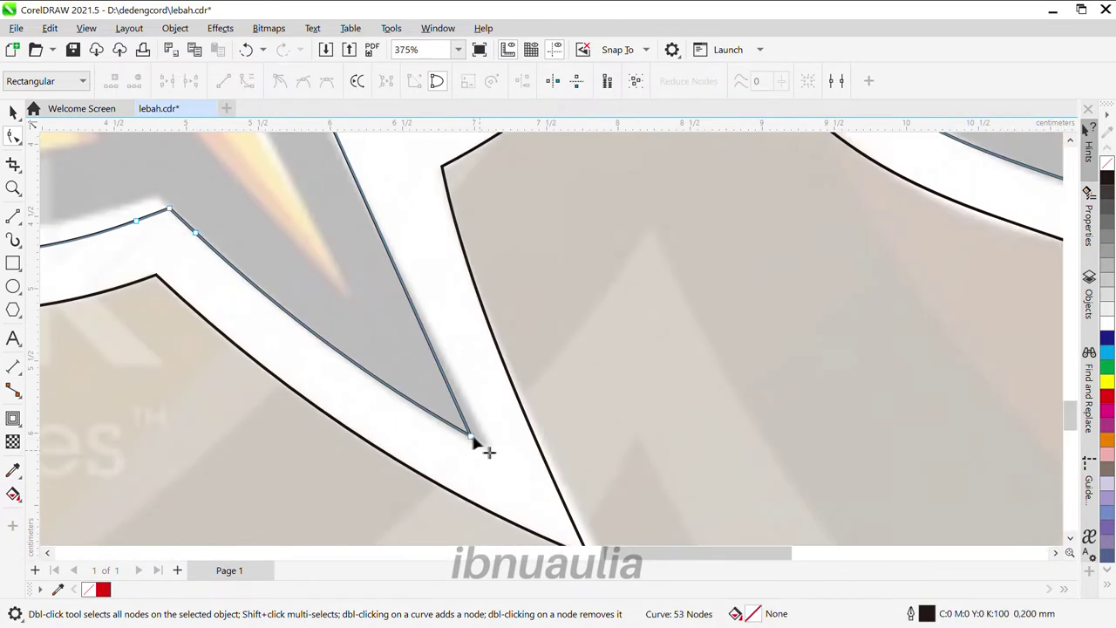
pyautogui.scroll(-2, 236, 384)
# Align the inner contour's corner between abdomen and thorax with the white border and simplify the curve under the thorax
pyautogui.moveTo(219, 347); pyautogui.dragTo(212, 317)
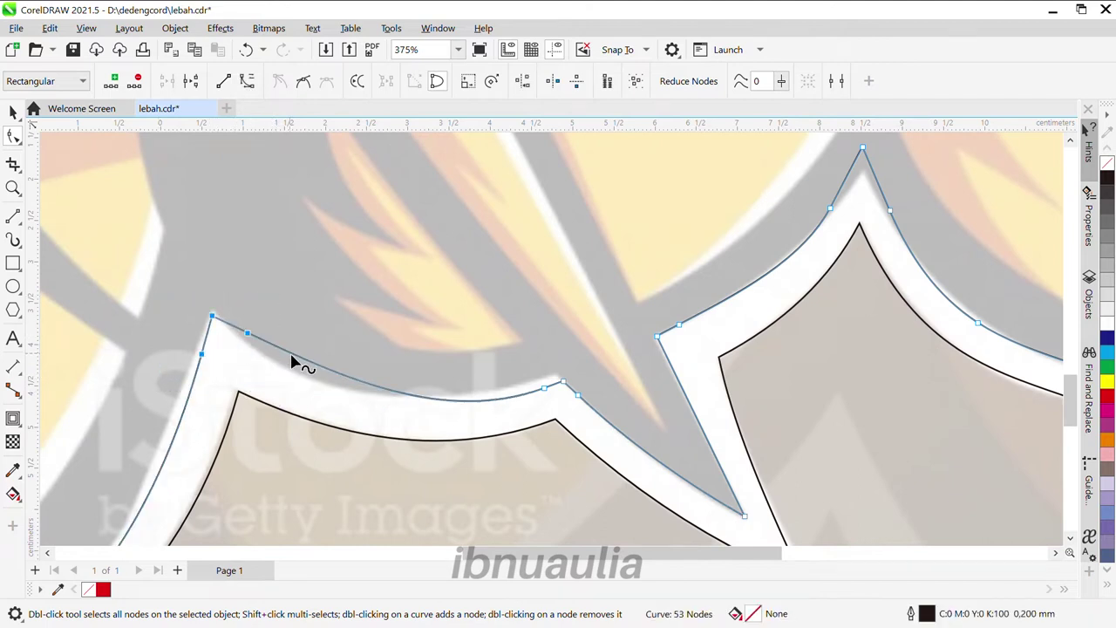
pyautogui.click(253, 345)
pyautogui.scroll(2, 578, 417)
pyautogui.doubleClick(567, 394)
pyautogui.scroll(-3, 384, 428)
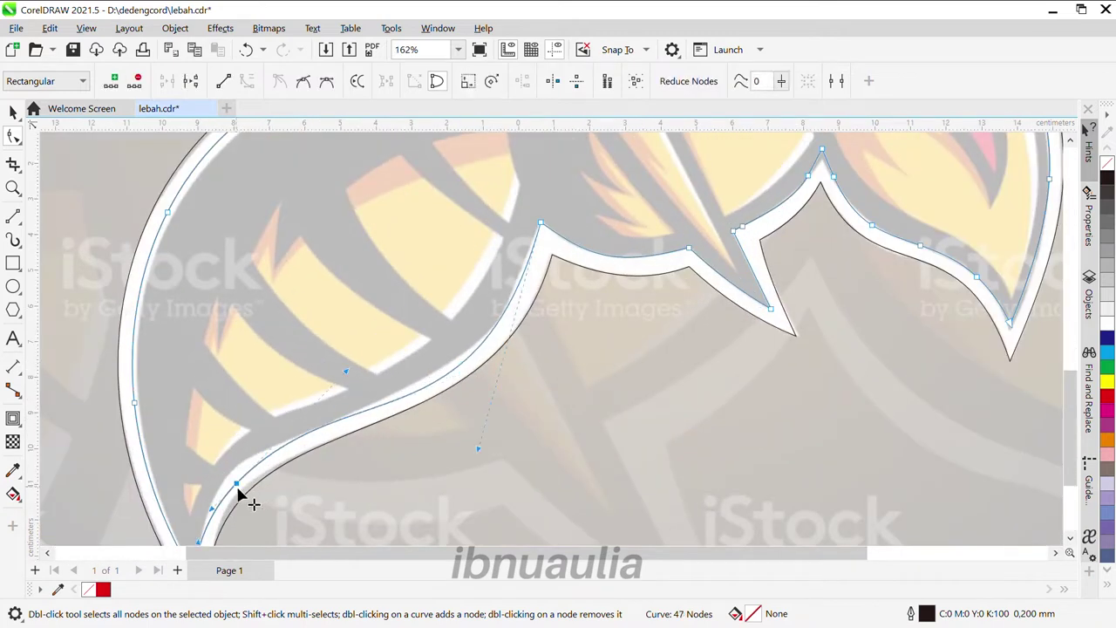
# Delete the extra node above the stinger and reshape the abdomen's underside along the white border's inner edge
pyautogui.doubleClick(236, 484)
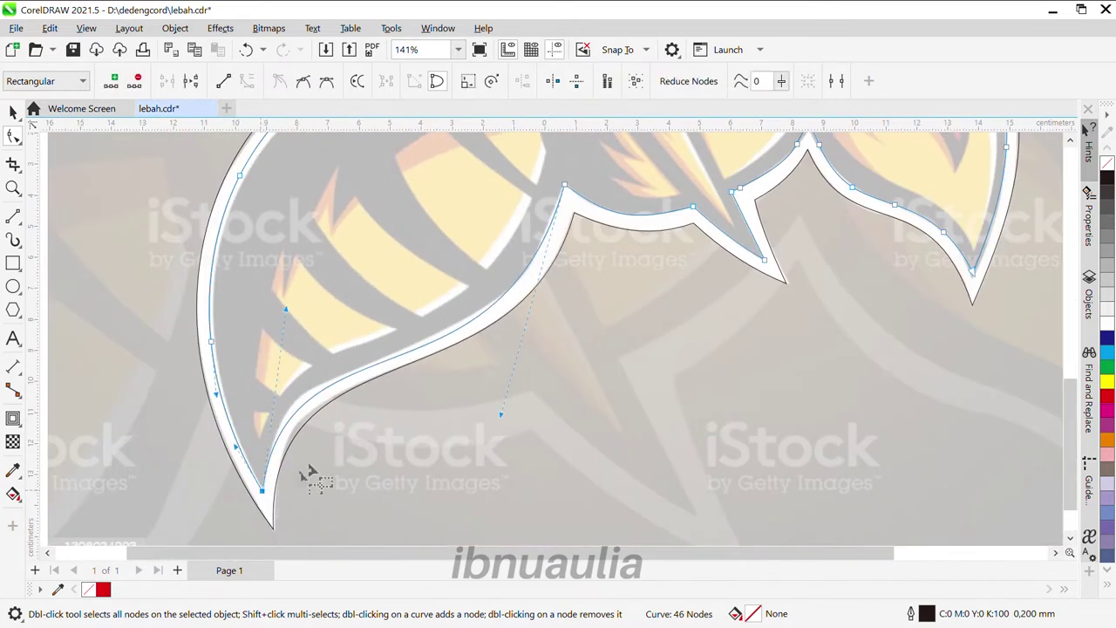
pyautogui.moveTo(274, 319); pyautogui.dragTo(523, 451)
pyautogui.scroll(1, 196, 305)
pyautogui.scroll(-2, 307, 441)
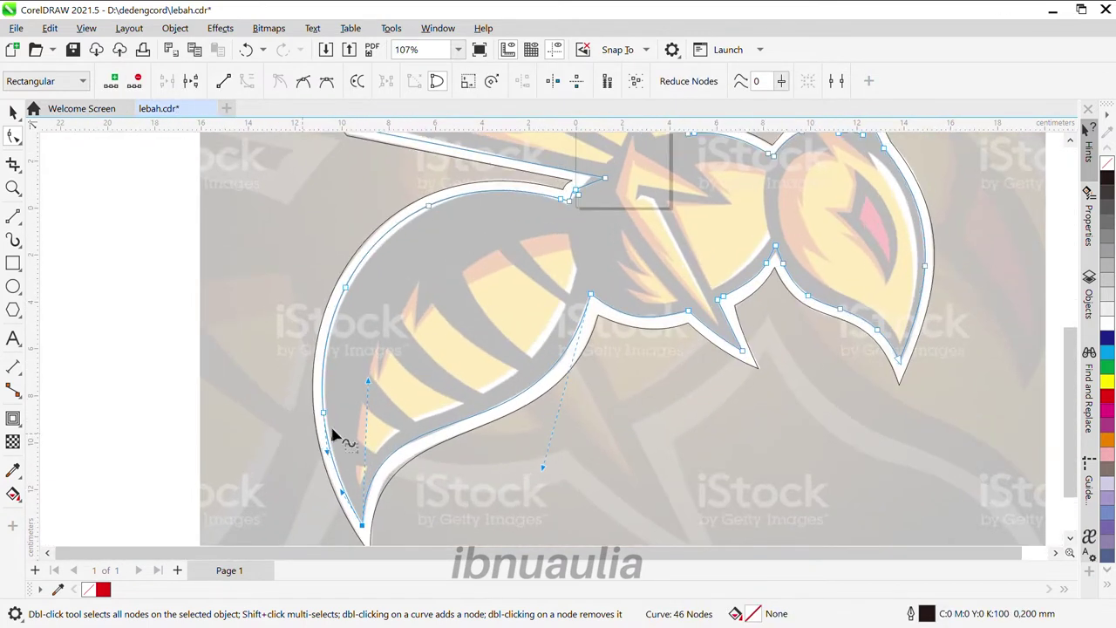
# Remove the redundant nodes in the notch between the abdomen and lower wing and move its inner point onto the white corner
pyautogui.scroll(3, 567, 184)
pyautogui.doubleClick(631, 165)
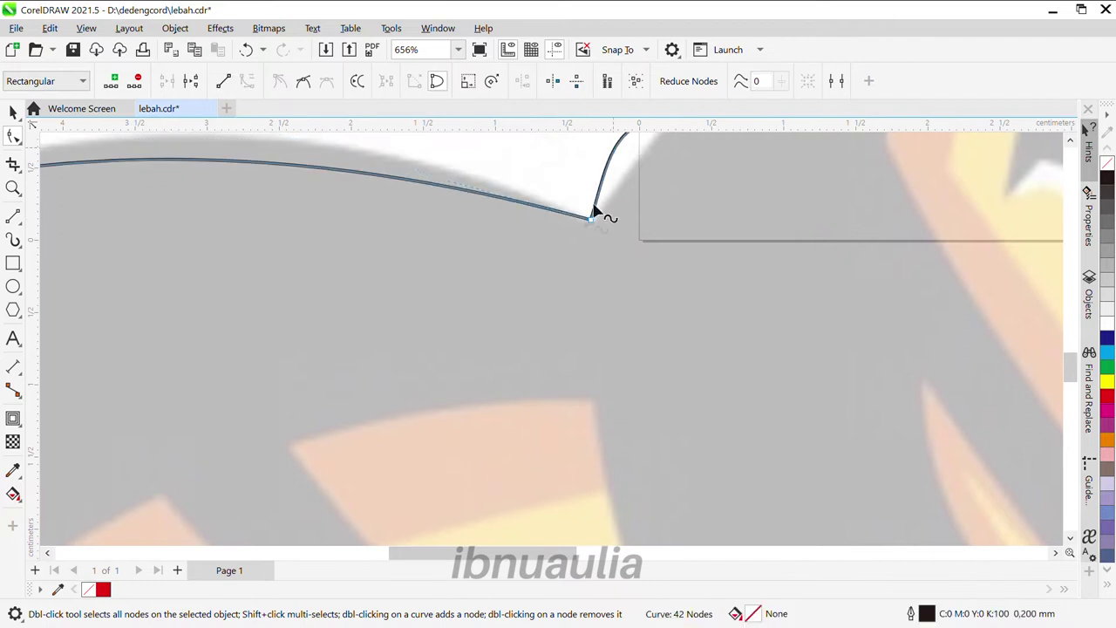
pyautogui.scroll(-1, 598, 217)
pyautogui.doubleClick(610, 200)
pyautogui.click(710, 202)
pyautogui.moveTo(710, 203); pyautogui.dragTo(656, 195)
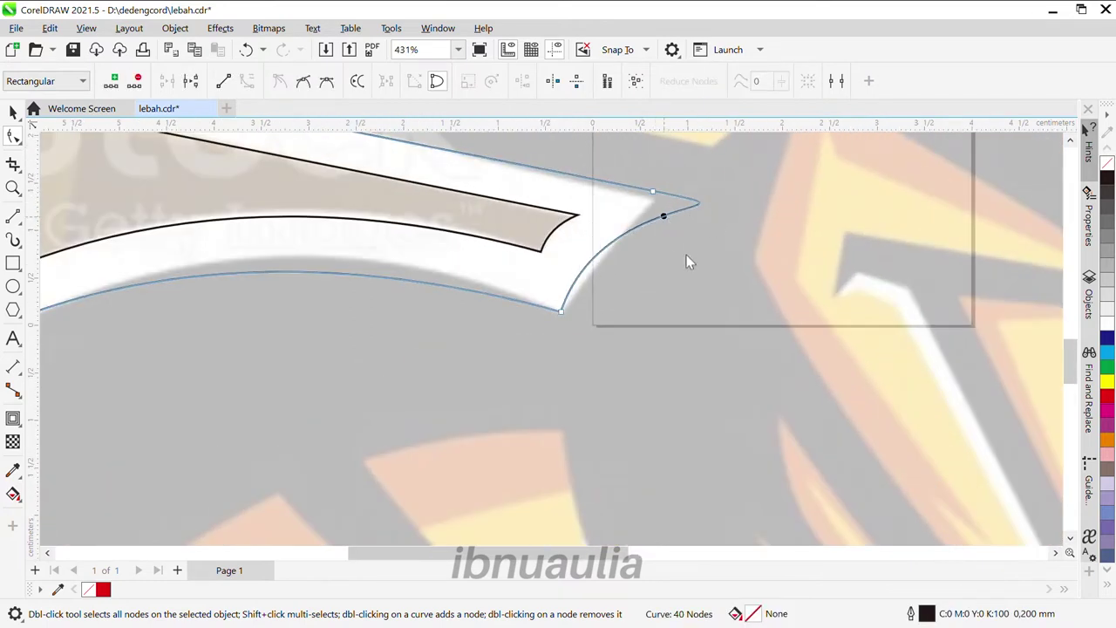
# Reshape the inner contour along the abdomen's back into one smooth curve from the wing notch to the stinger tip
pyautogui.scroll(-1, 689, 259)
pyautogui.scroll(1, 262, 166)
pyautogui.scroll(-2, 299, 204)
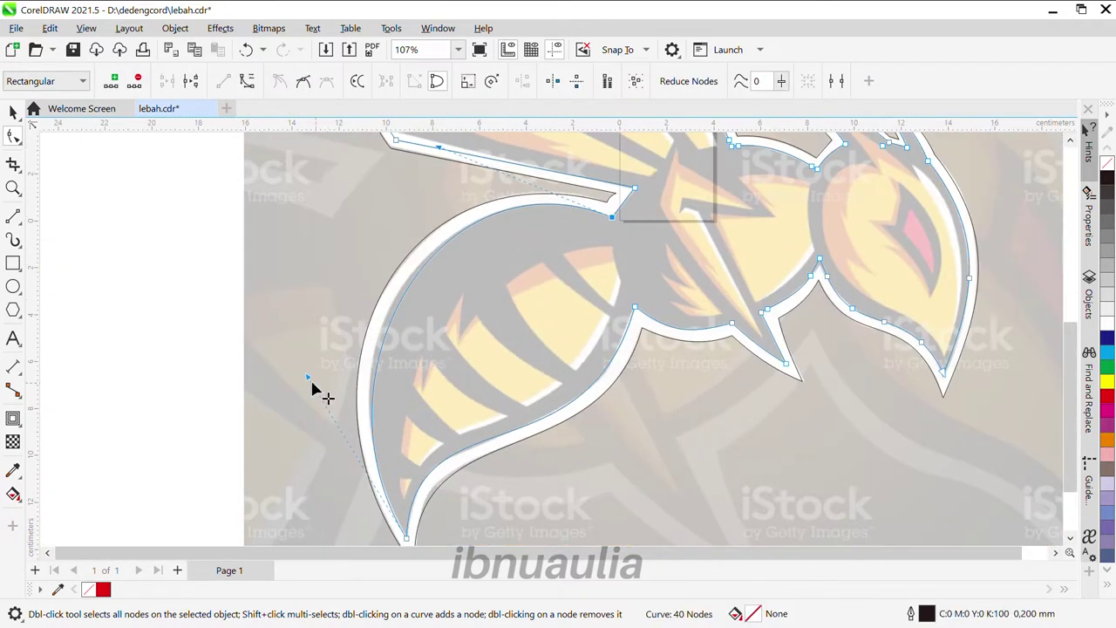
pyautogui.scroll(2, 309, 374)
pyautogui.scroll(2, 905, 461)
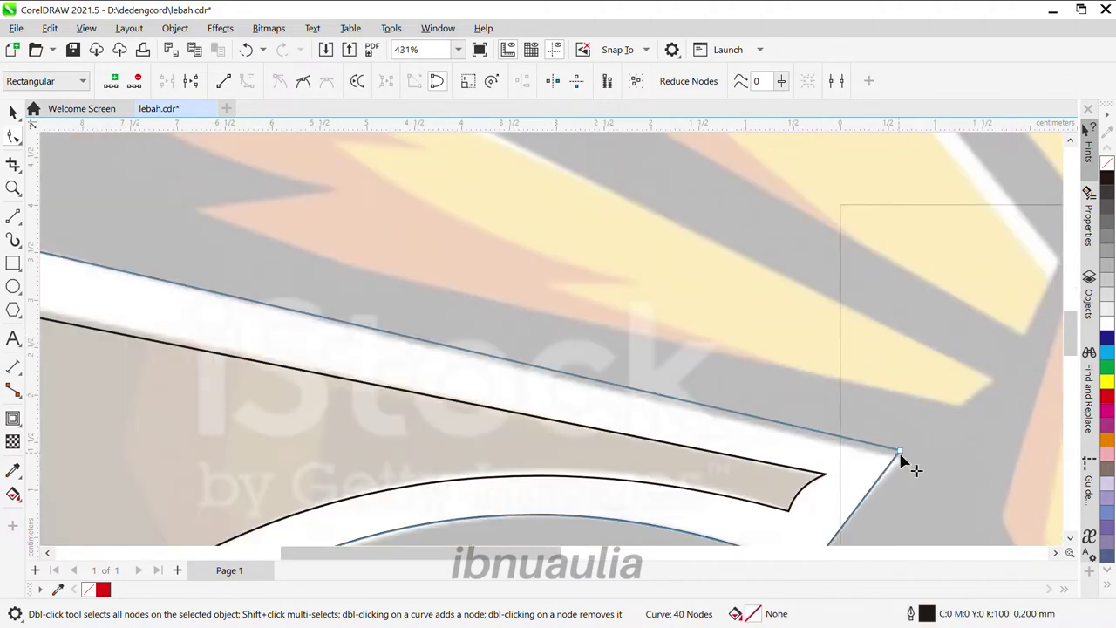
# Delete the redundant nodes around the lower wing and curve its outer edge along the white border
pyautogui.scroll(-1, 897, 411)
pyautogui.scroll(-1, 306, 262)
pyautogui.press('Delete')
pyautogui.scroll(-2, 306, 262)
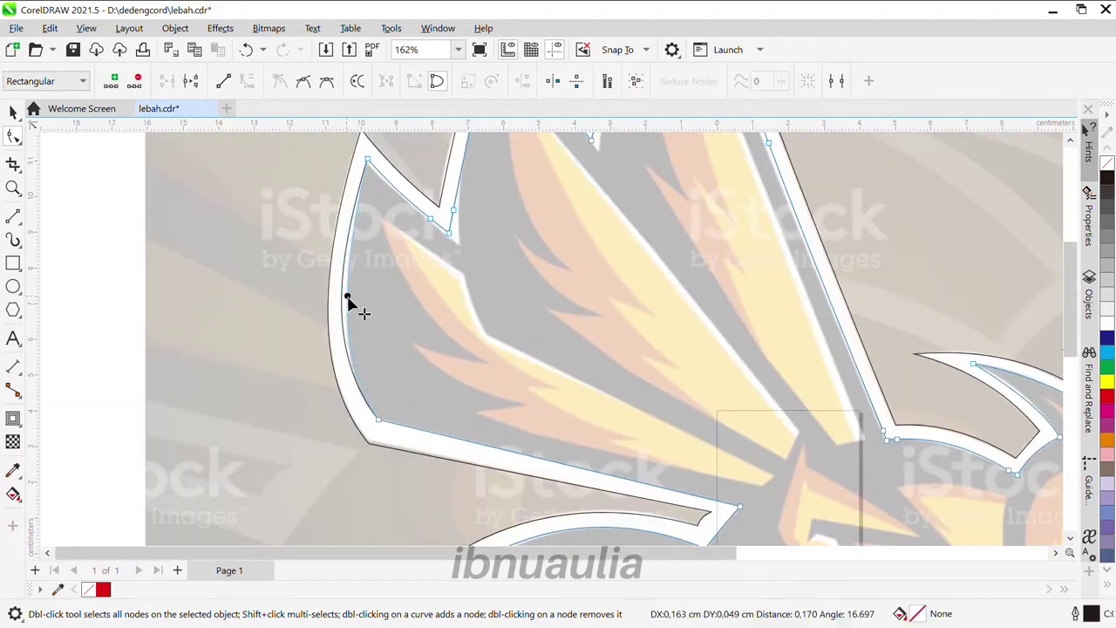
pyautogui.scroll(3, 349, 299)
pyautogui.scroll(-2, 357, 299)
pyautogui.scroll(1, 427, 240)
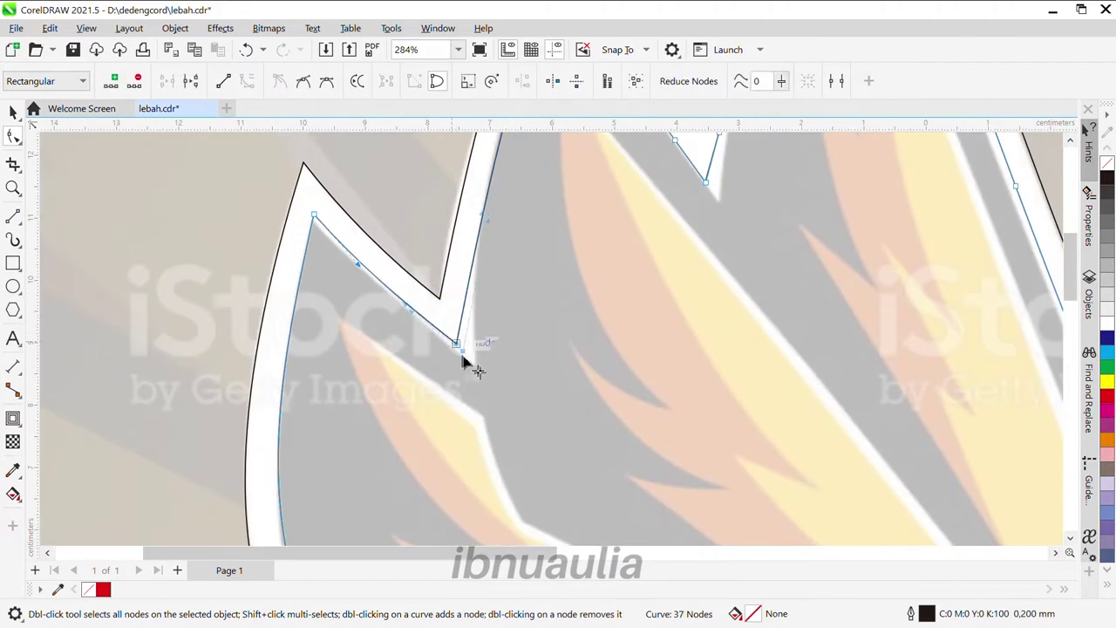
# Fit the inner contour's first wing notch and the middle wing's tip to the white border and curve the edges beside them
pyautogui.scroll(-2, 462, 362)
pyautogui.moveTo(490, 337); pyautogui.dragTo(476, 338)
pyautogui.scroll(1, 613, 344)
pyautogui.moveTo(571, 319); pyautogui.dragTo(506, 267)
pyautogui.scroll(1, 506, 267)
pyautogui.scroll(-1, 698, 236)
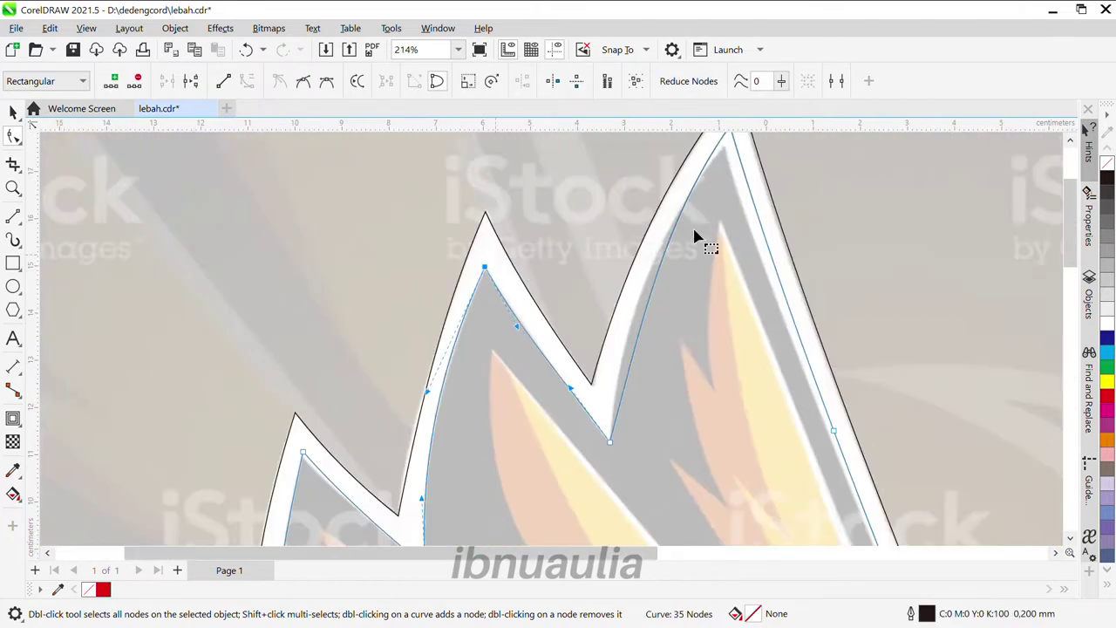
# Reshape the inner contour around the tallest wing's tip and leading edge, removing the redundant nodes there
pyautogui.scroll(1, 689, 187)
pyautogui.moveTo(689, 187); pyautogui.dragTo(581, 309)
pyautogui.scroll(-1, 594, 354)
pyautogui.scroll(-1, 581, 309)
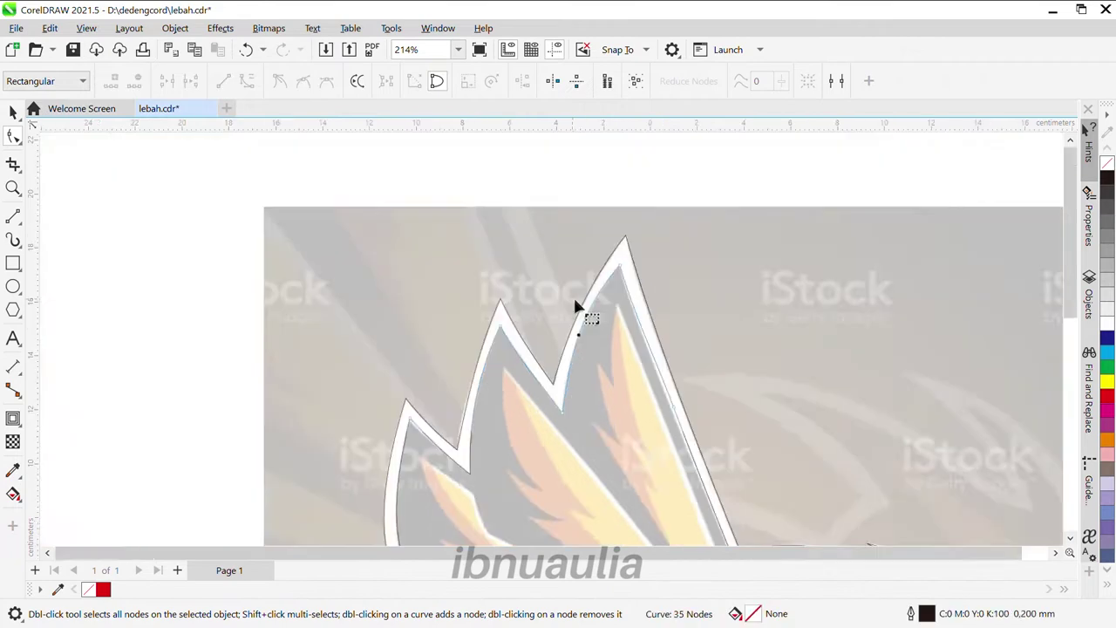
pyautogui.scroll(2, 663, 471)
pyautogui.moveTo(701, 460); pyautogui.dragTo(642, 442)
pyautogui.scroll(-5, 585, 343)
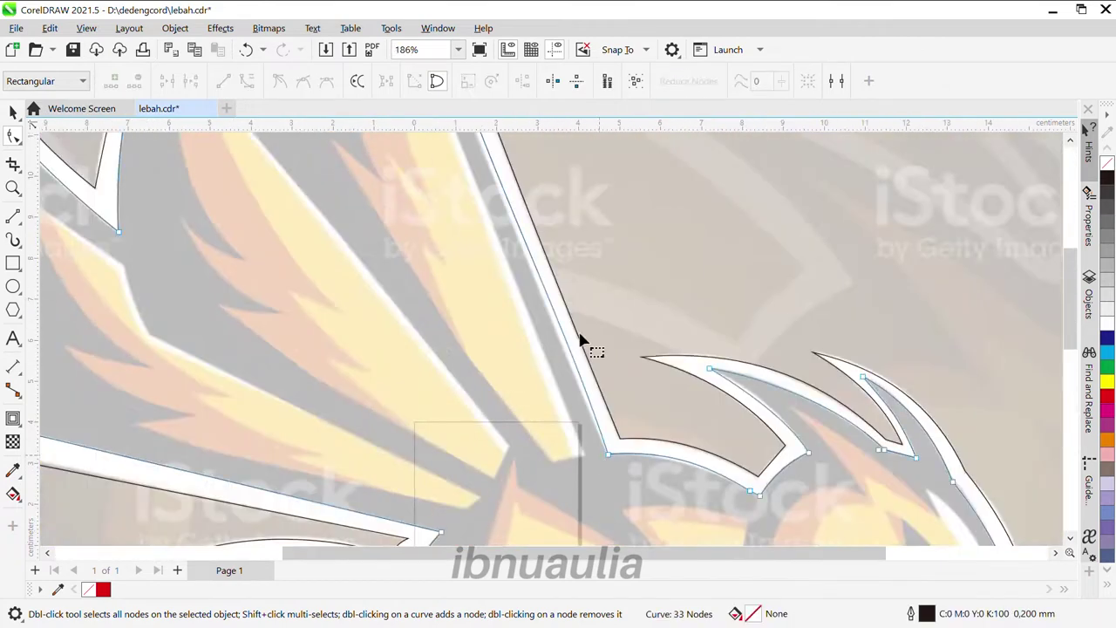
# Remove the leftover nodes along the wing's long edge and the upper thorax, fit the curve to the white border and deselect it
pyautogui.scroll(1, 563, 323)
pyautogui.moveTo(579, 375); pyautogui.dragTo(579, 383)
pyautogui.scroll(3, 497, 311)
pyautogui.scroll(1, 575, 444)
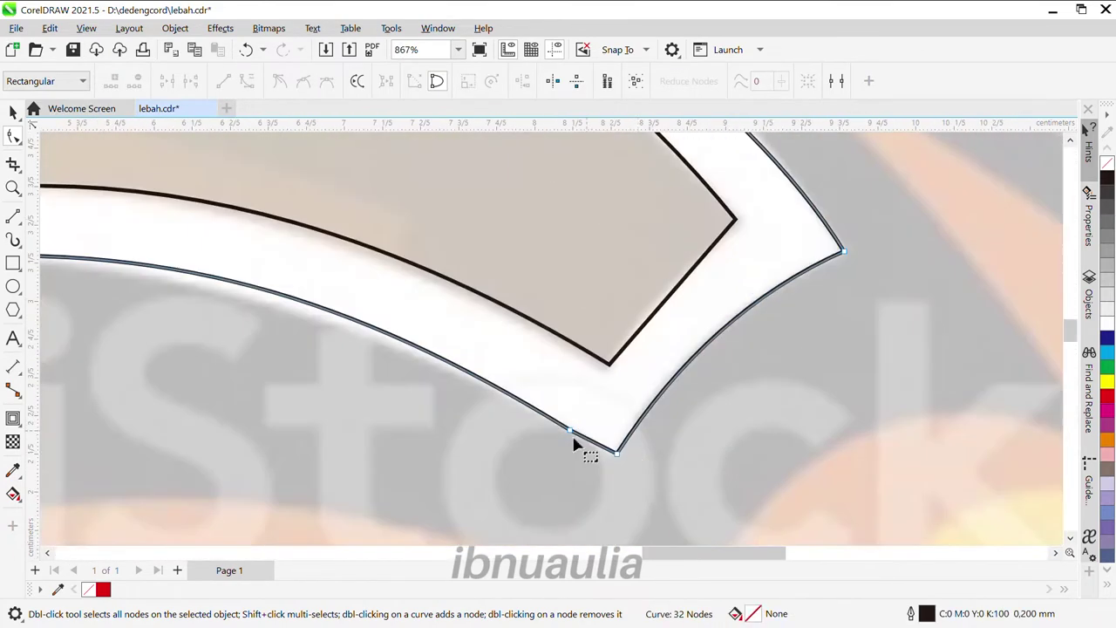
pyautogui.scroll(-1, 643, 428)
pyautogui.scroll(1, 676, 397)
pyautogui.click(671, 390)
pyautogui.scroll(-6, 677, 454)
pyautogui.scroll(3, 706, 399)
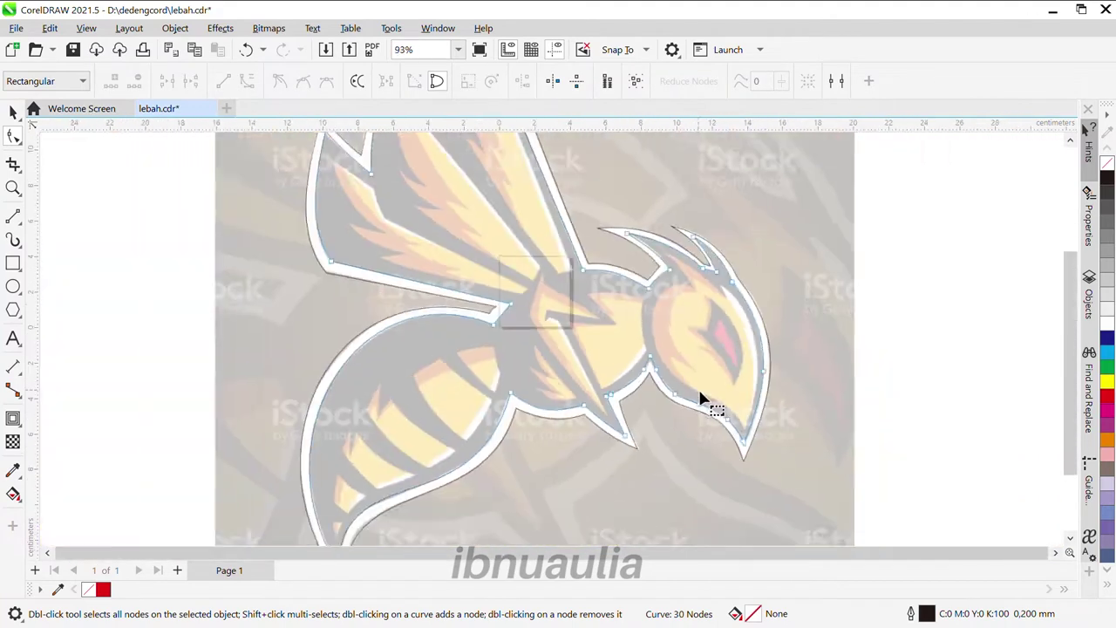
pyautogui.press('space')
pyautogui.scroll(2, 750, 327)
pyautogui.scroll(-2, 706, 358)
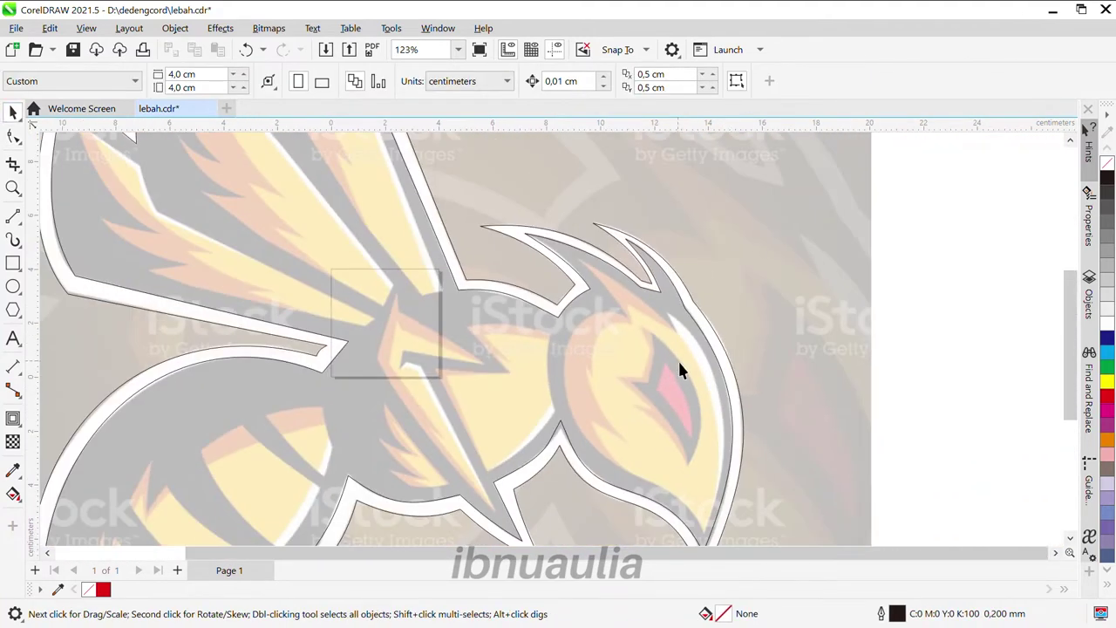
pyautogui.scroll(4, 658, 478)
pyautogui.press('F5')
pyautogui.moveTo(619, 207); pyautogui.dragTo(830, 477)
pyautogui.moveTo(789, 441); pyautogui.dragTo(790, 440)
pyautogui.scroll(-4, 668, 257)
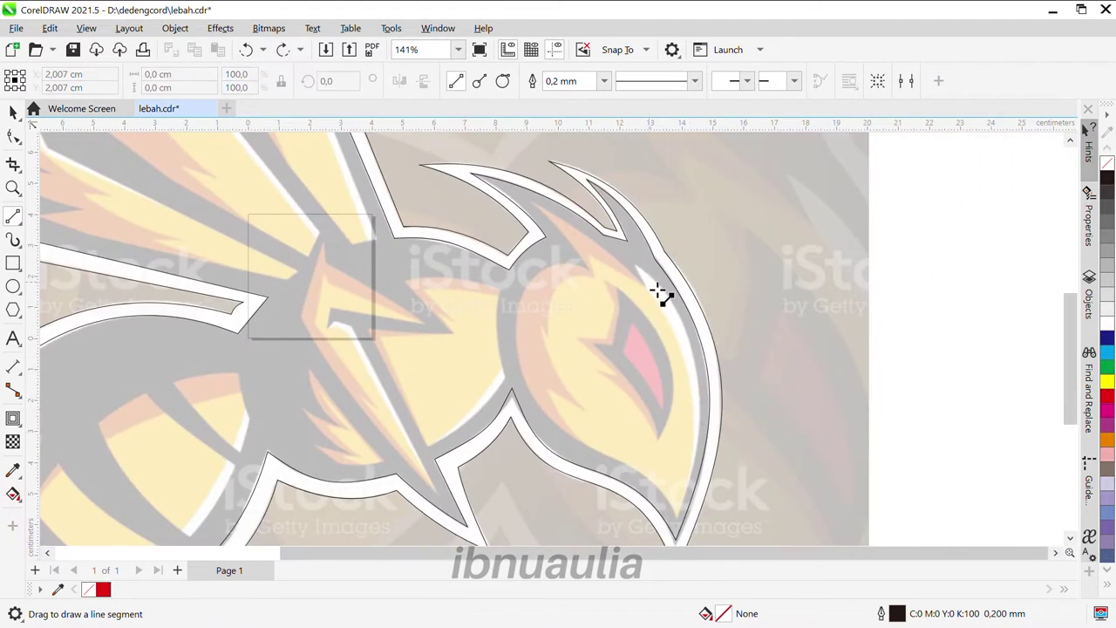
# Draw a straight line about 1.65 by 7 cm from the top of the head's white highlight to near the jaw tip
pyautogui.moveTo(642, 270); pyautogui.dragTo(696, 439)
pyautogui.scroll(4, 636, 230)
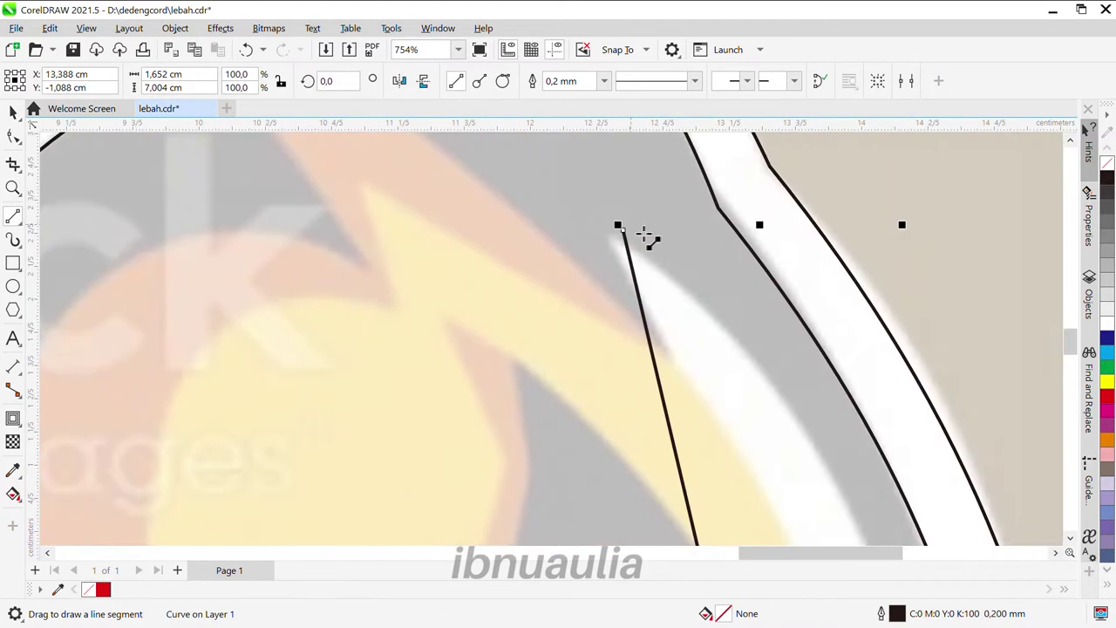
pyautogui.press('space')
pyautogui.scroll(-4, 633, 241)
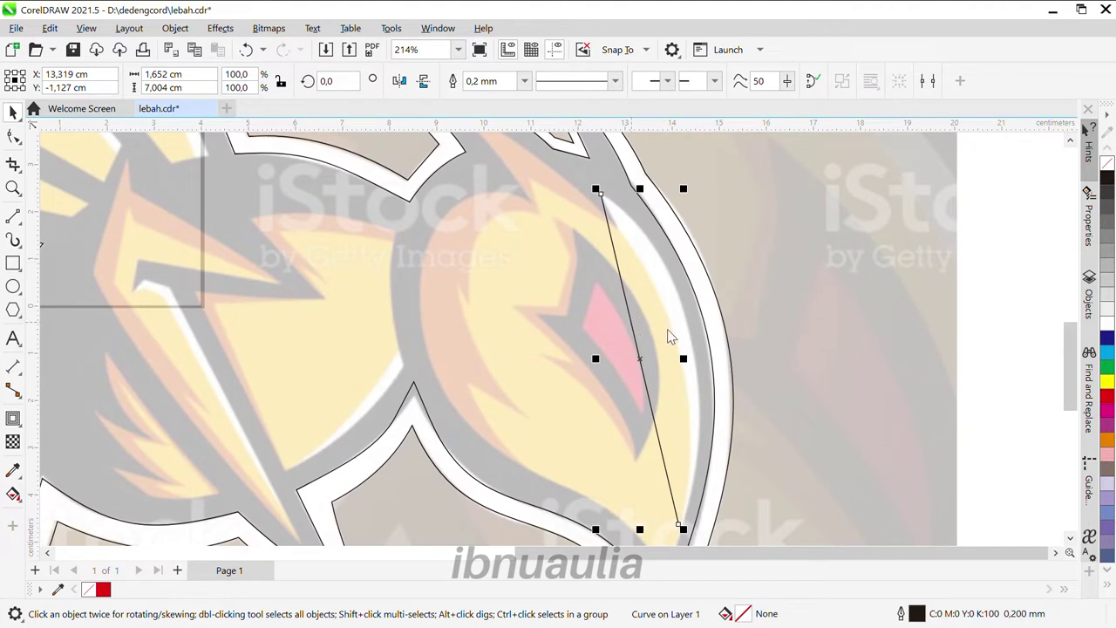
# Continue the head line with connected straight segments around the back of the face, the orange spike and the highlight's top, closing the shape
pyautogui.click(14, 217)
pyautogui.scroll(-2, 704, 498)
pyautogui.scroll(6, 726, 340)
pyautogui.moveTo(720, 336); pyautogui.dragTo(599, 301)
pyautogui.scroll(-2, 711, 523)
pyautogui.scroll(-3, 300, 200)
pyautogui.scroll(3, 523, 394)
pyautogui.scroll(-1, 491, 399)
pyautogui.scroll(1, 567, 200)
pyautogui.moveTo(480, 160); pyautogui.dragTo(468, 143)
pyautogui.moveTo(469, 143); pyautogui.dragTo(682, 346)
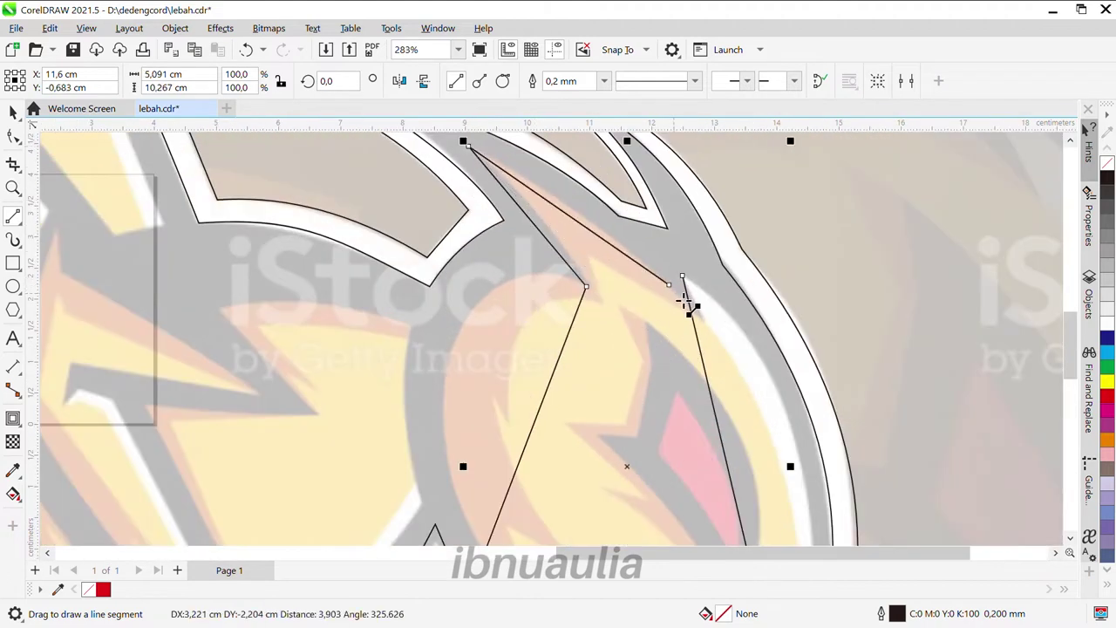
pyautogui.scroll(2, 685, 300)
pyautogui.moveTo(685, 301); pyautogui.dragTo(640, 312)
pyautogui.press('space')
pyautogui.click(573, 221)
# Curve the head shape's front segment along the outer edge of the white highlight down to the jaw tip
pyautogui.scroll(-3, 578, 267)
pyautogui.scroll(3, 597, 312)
pyautogui.press('F10')
pyautogui.scroll(1, 603, 259)
pyautogui.scroll(-2, 574, 324)
pyautogui.moveTo(579, 396); pyautogui.dragTo(649, 344)
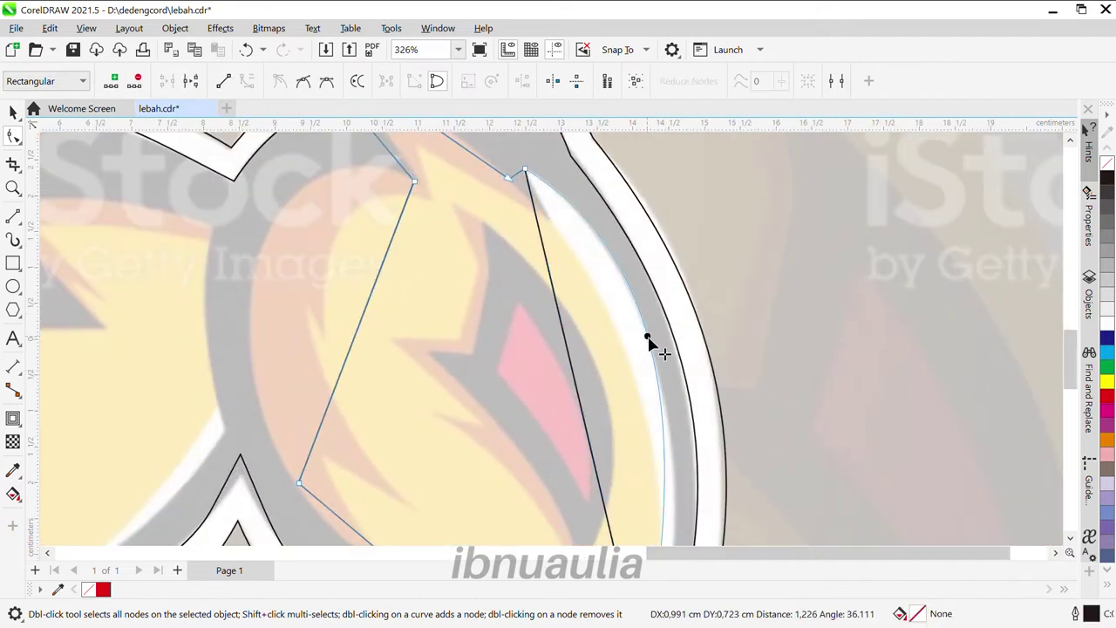
pyautogui.scroll(-1, 648, 367)
pyautogui.scroll(-1, 641, 436)
pyautogui.doubleClick(627, 461)
pyautogui.scroll(-3, 637, 463)
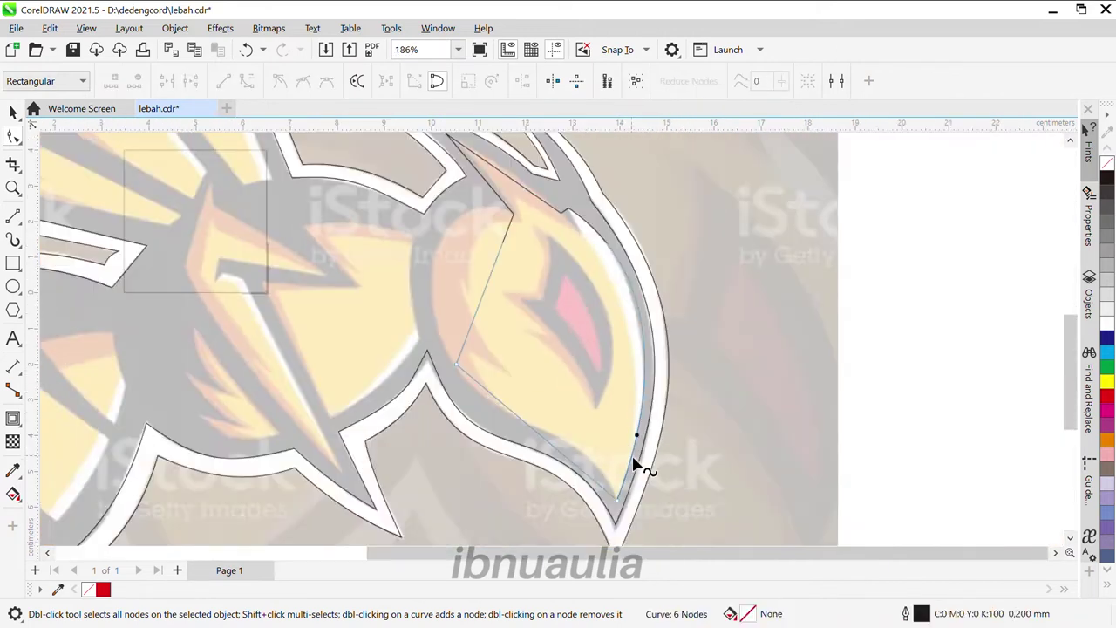
# Move the node between the orange spike and white highlight into the notch and curve the spike's upper edge
pyautogui.scroll(3, 636, 309)
pyautogui.scroll(9, 567, 244)
pyautogui.scroll(-3, 623, 319)
pyautogui.moveTo(527, 188); pyautogui.dragTo(665, 368)
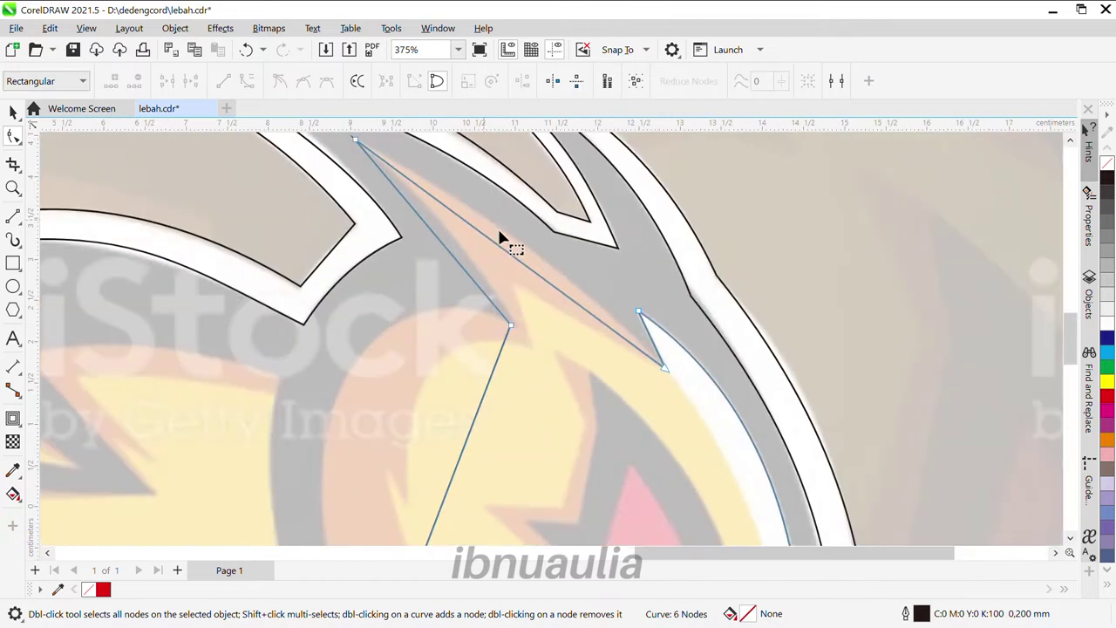
pyautogui.scroll(-3, 536, 279)
pyautogui.scroll(3, 543, 256)
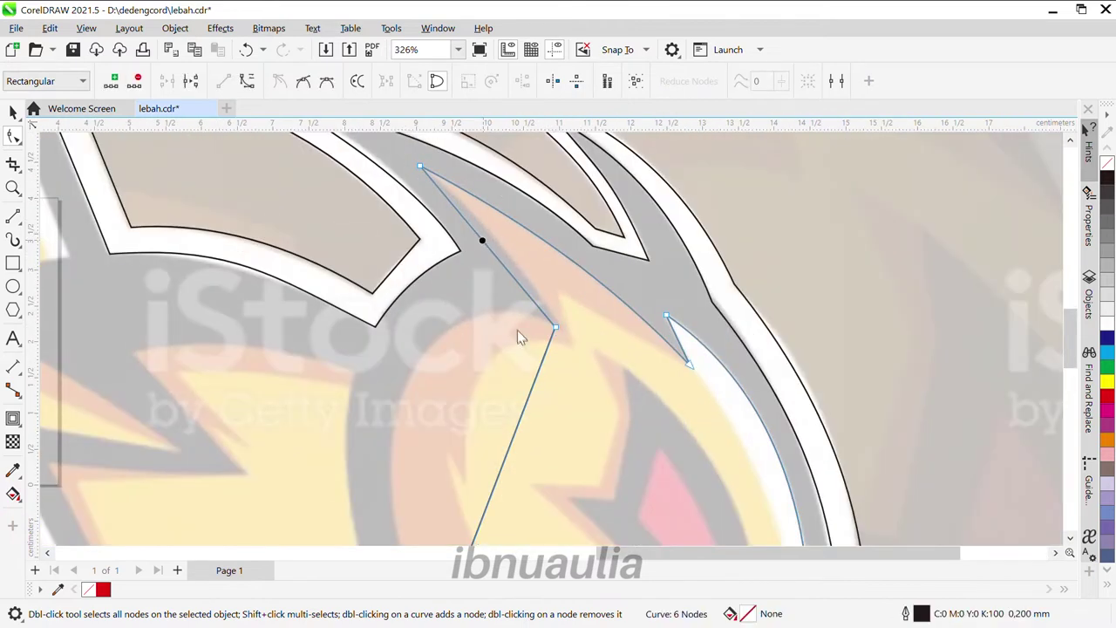
# Curve the head shape's remaining segments along the spike's lower edge, the back of the face and the jaw's underside
pyautogui.moveTo(505, 261); pyautogui.dragTo(515, 253)
pyautogui.scroll(-2, 553, 345)
pyautogui.moveTo(549, 357); pyautogui.dragTo(424, 332)
pyautogui.scroll(1, 566, 410)
pyautogui.scroll(-3, 563, 400)
pyautogui.scroll(3, 553, 252)
pyautogui.moveTo(515, 375); pyautogui.dragTo(740, 400)
pyautogui.scroll(2, 526, 367)
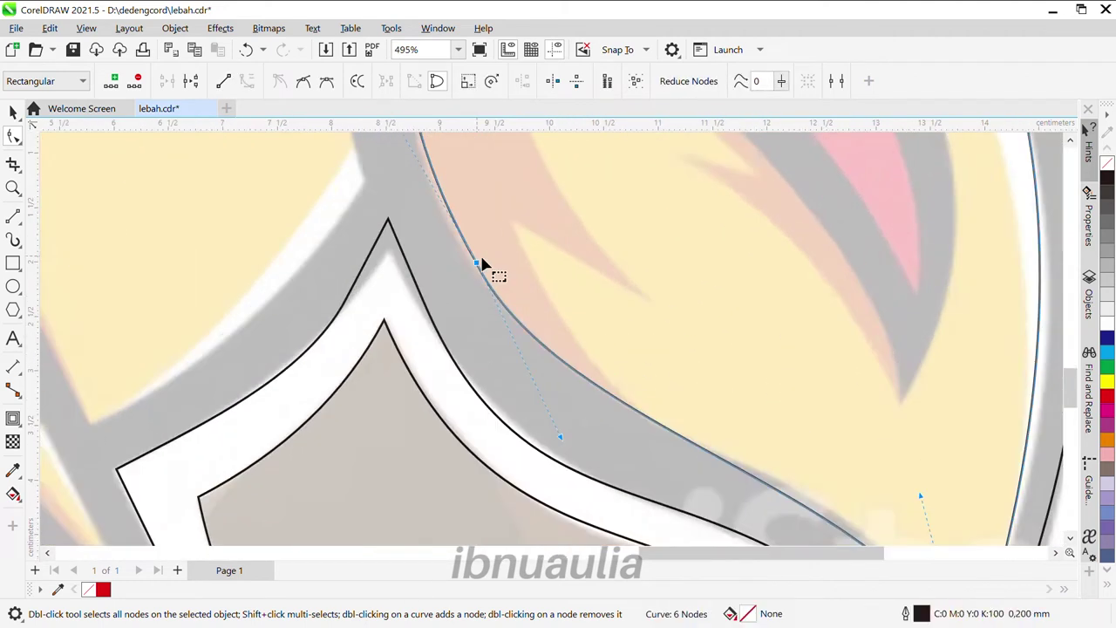
pyautogui.scroll(-4, 486, 262)
pyautogui.scroll(1, 654, 337)
# Draw connected straight segments from the notch below the orange spike down the white highlight's inner edge to the dark band near the jaw
pyautogui.press('space')
pyautogui.press('space')
pyautogui.scroll(3, 608, 286)
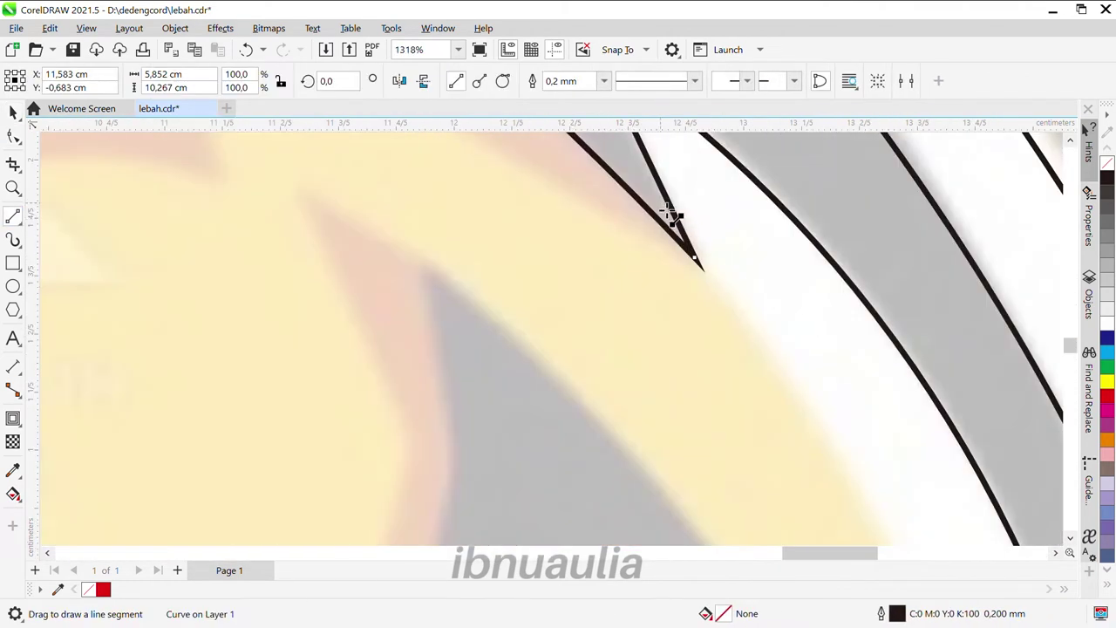
pyautogui.scroll(-5, 593, 232)
pyautogui.scroll(3, 705, 311)
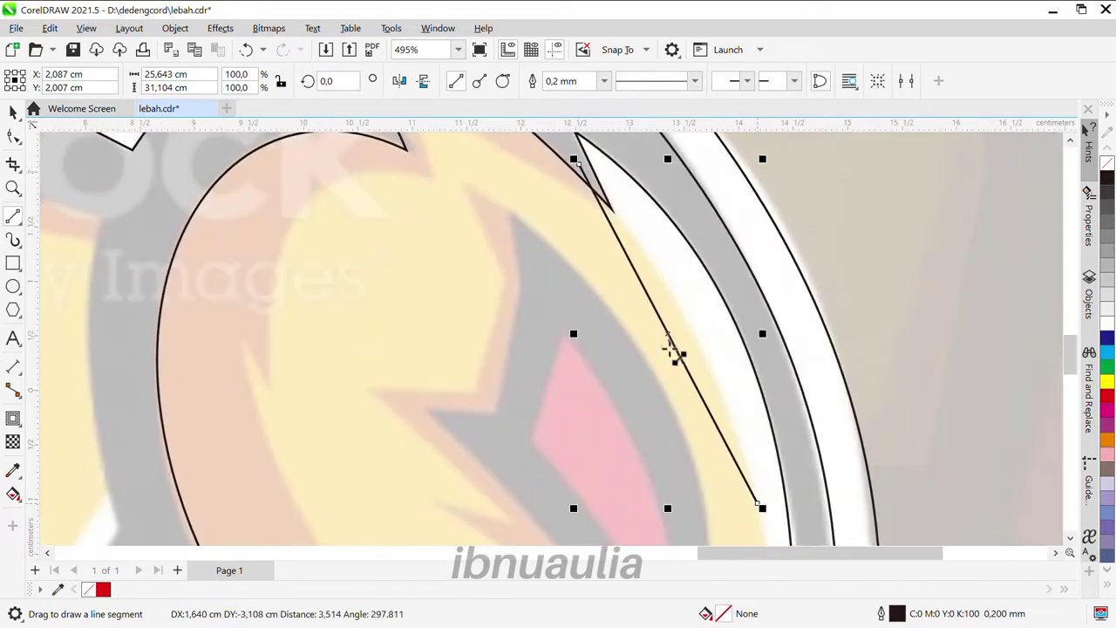
pyautogui.press('space')
pyautogui.scroll(-2, 641, 249)
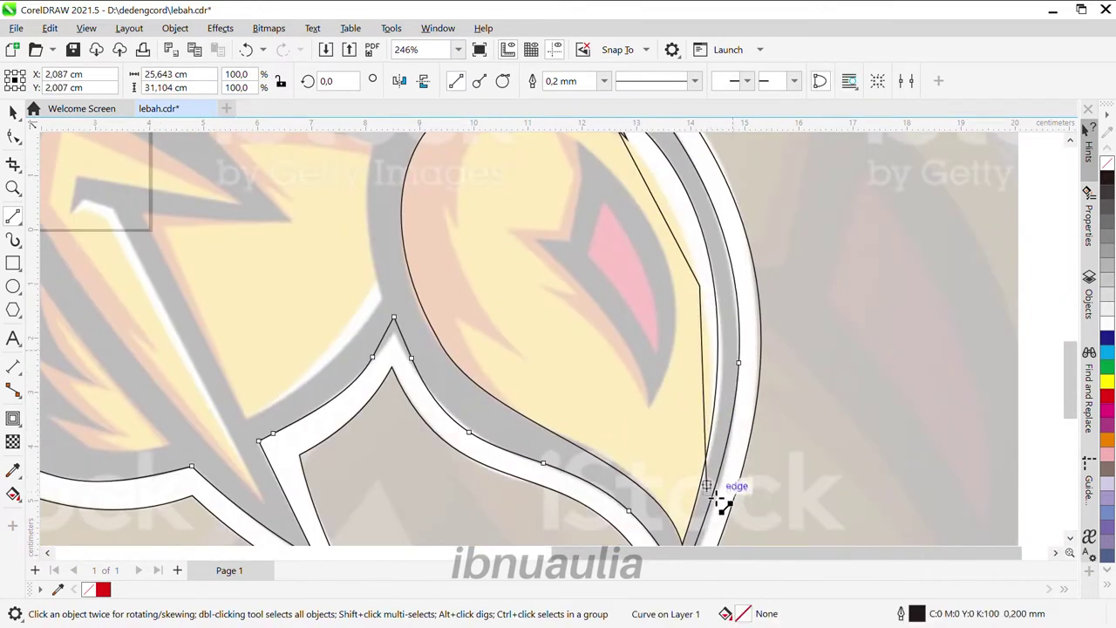
# Run a second line of connected segments up the dark band outside the highlight and back to the first line's start at the notch
pyautogui.scroll(-2, 722, 504)
pyautogui.scroll(3, 742, 423)
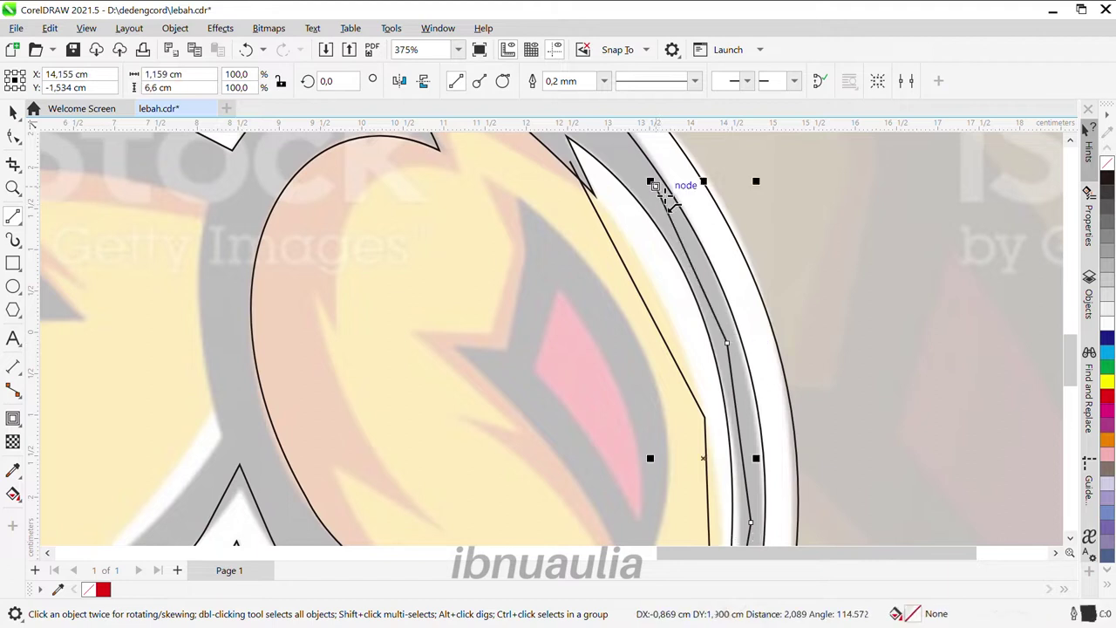
pyautogui.scroll(1, 702, 321)
pyautogui.click(13, 135)
pyautogui.scroll(-2, 529, 188)
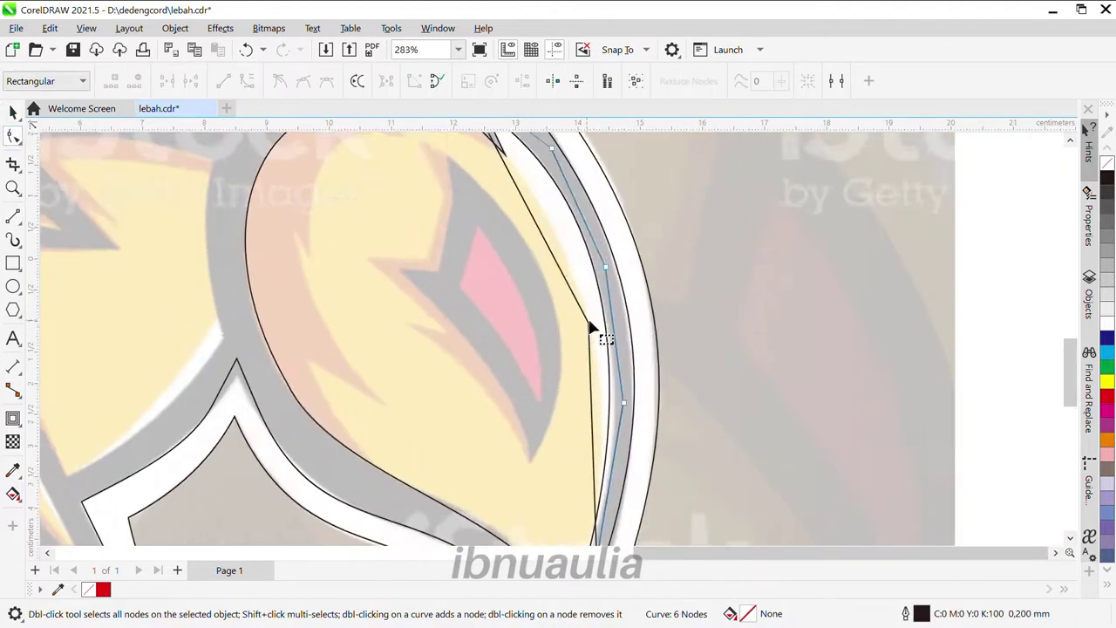
pyautogui.scroll(-1, 528, 189)
pyautogui.scroll(2, 528, 189)
pyautogui.click(13, 217)
pyautogui.scroll(3, 478, 199)
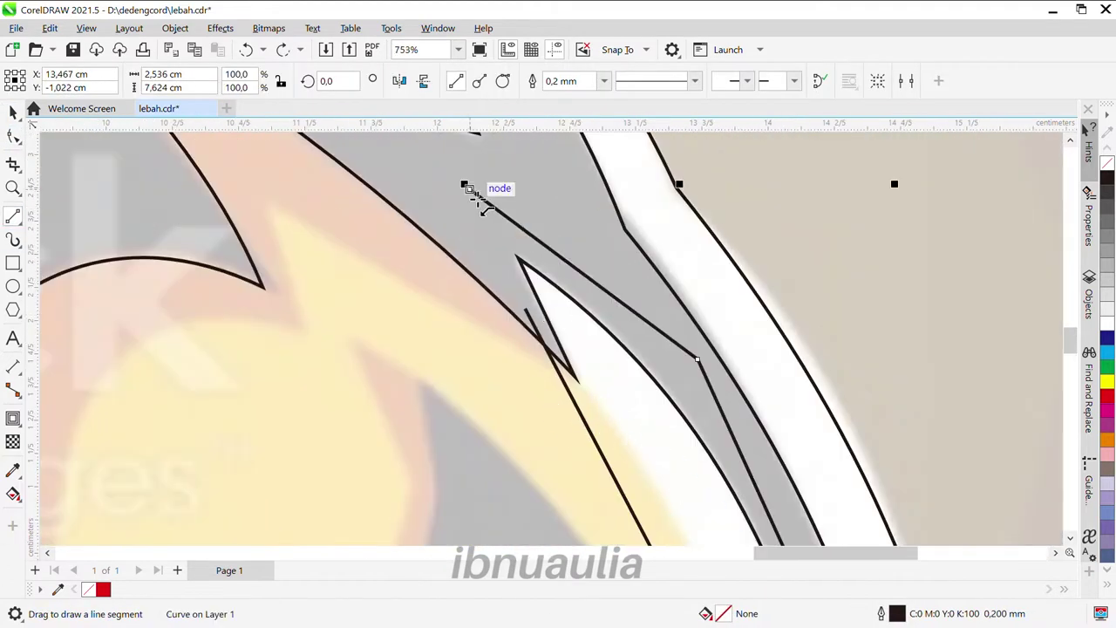
pyautogui.moveTo(533, 317); pyautogui.dragTo(534, 317)
pyautogui.press('F10')
# Reduce the inner-edge line to two nodes and bend it into a curve along the white highlight
pyautogui.scroll(-4, 720, 455)
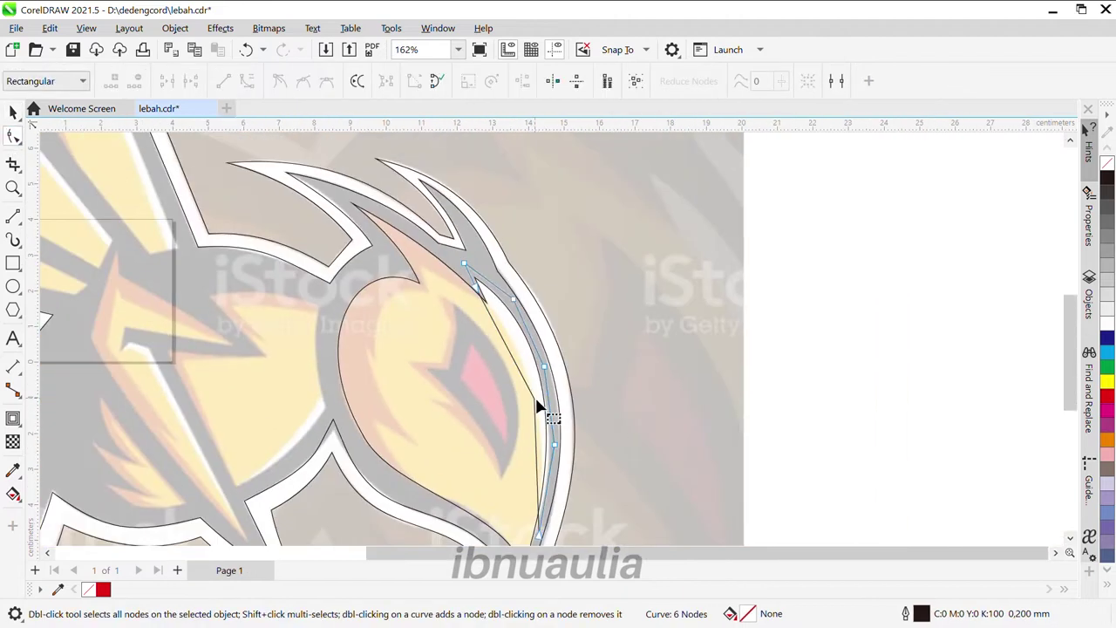
pyautogui.scroll(2, 510, 410)
pyautogui.moveTo(491, 406); pyautogui.dragTo(513, 394)
pyautogui.scroll(-1, 504, 351)
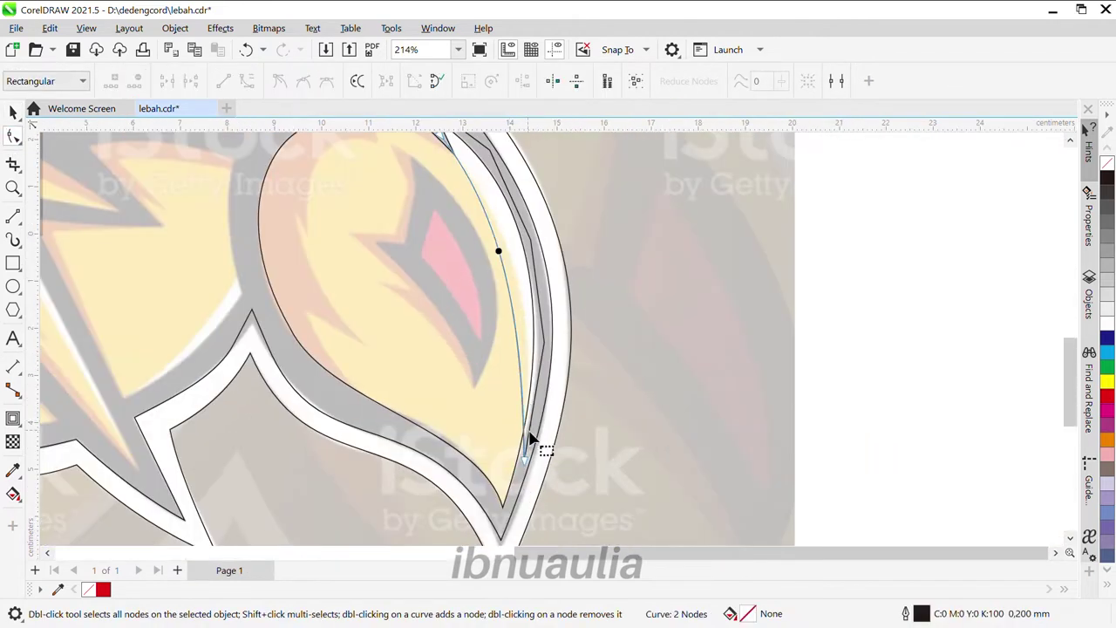
pyautogui.moveTo(539, 446); pyautogui.dragTo(539, 447)
# Delete the separate straight-segment line in the dark band, keeping the highlight's inner-edge curve
pyautogui.scroll(6, 539, 446)
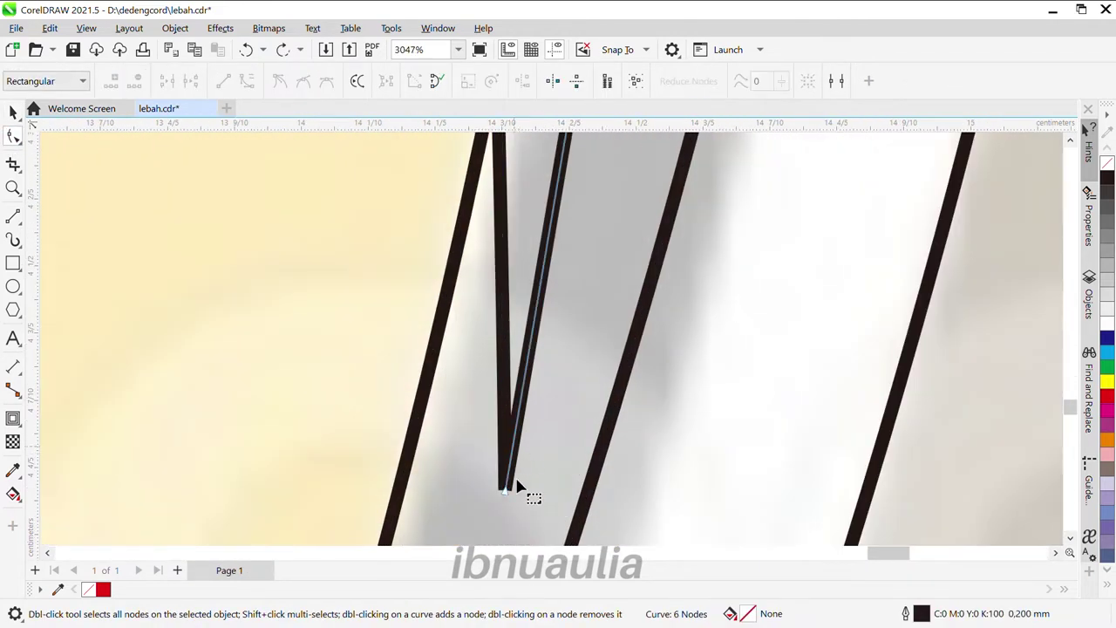
pyautogui.scroll(-6, 513, 493)
pyautogui.press('space')
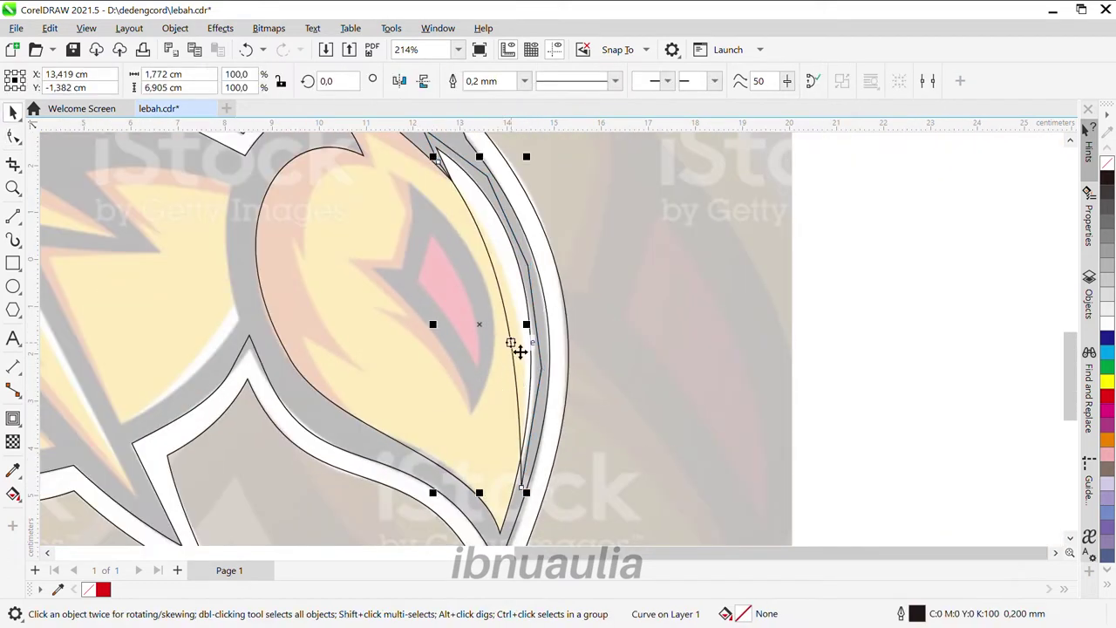
pyautogui.press('space')
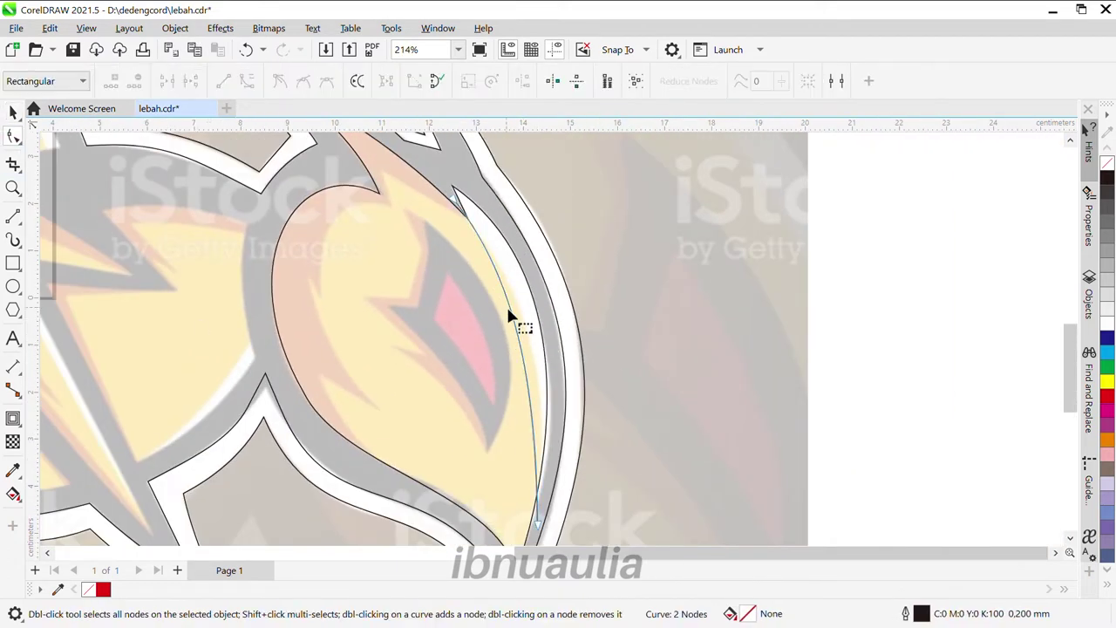
pyautogui.scroll(-2, 536, 466)
# Refine the inner-edge curve's nodes and handles so it follows the boundary between the yellow face and the white highlight
pyautogui.scroll(5, 549, 451)
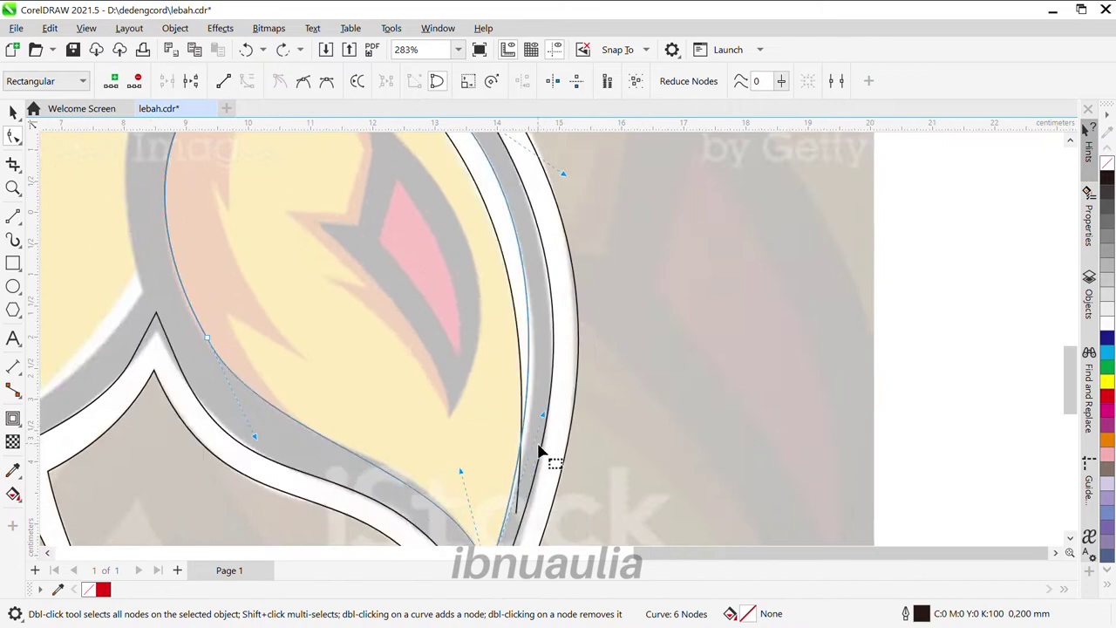
pyautogui.scroll(-5, 523, 370)
pyautogui.scroll(4, 471, 374)
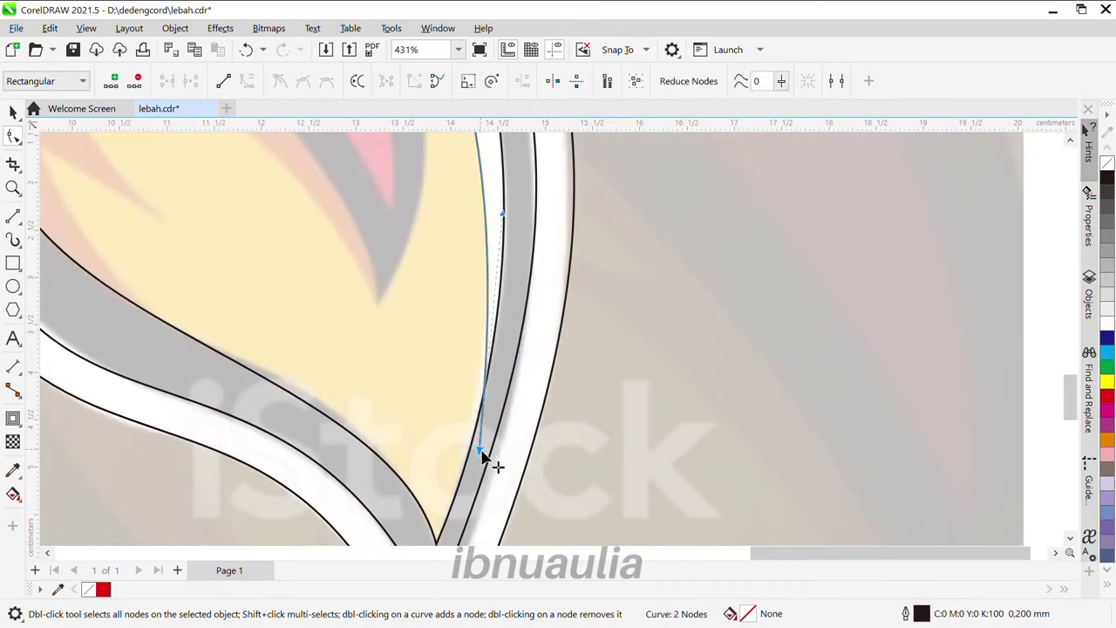
pyautogui.scroll(-1, 487, 410)
pyautogui.scroll(3, 493, 334)
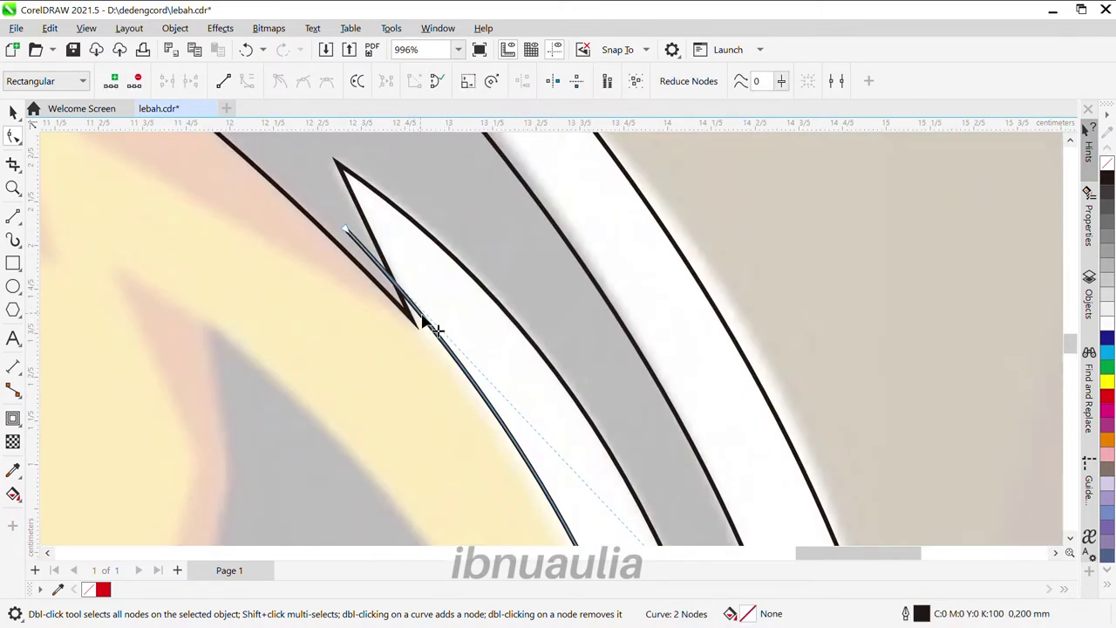
pyautogui.doubleClick(423, 321)
pyautogui.scroll(-3, 423, 321)
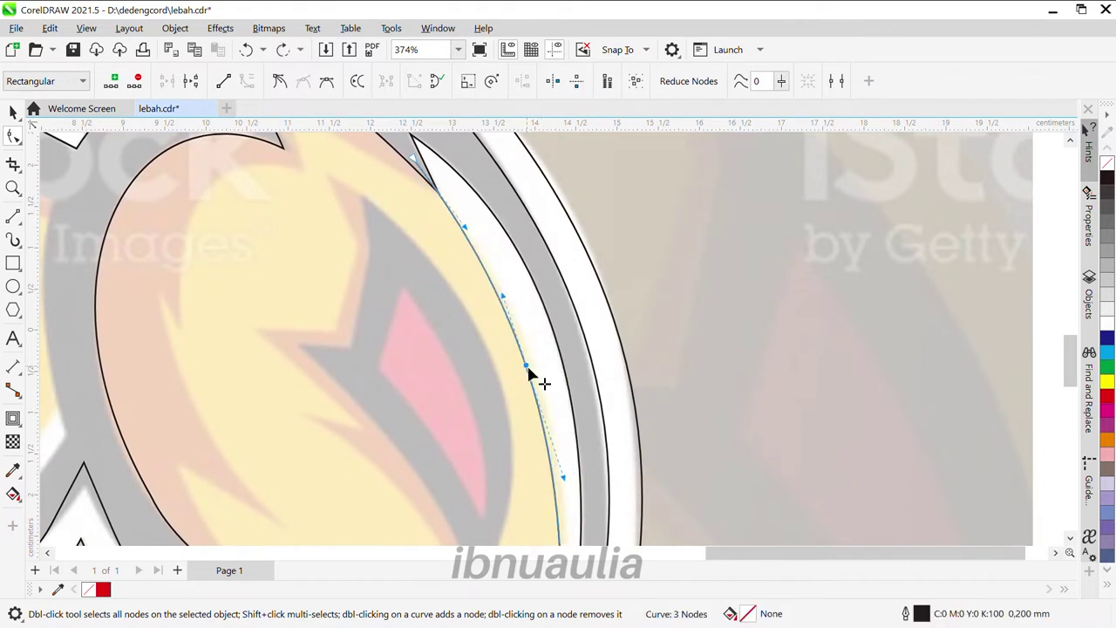
pyautogui.doubleClick(527, 368)
pyautogui.scroll(-2, 448, 239)
# Try to split the head shape with the open inner-edge curve to separate the white highlight
pyautogui.press('space')
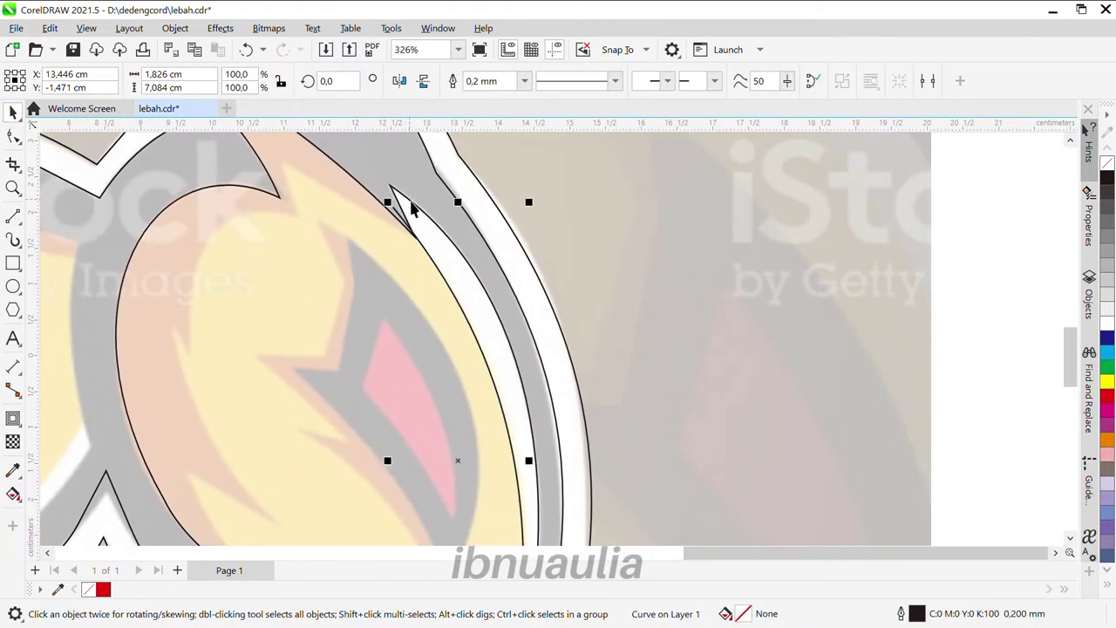
pyautogui.scroll(-1, 414, 210)
pyautogui.keyDown('shift'); pyautogui.click(436, 232); pyautogui.keyUp('shift')
pyautogui.scroll(-2, 436, 233)
pyautogui.scroll(2, 424, 232)
pyautogui.keyDown('shift'); pyautogui.click(423, 232); pyautogui.keyUp('shift')
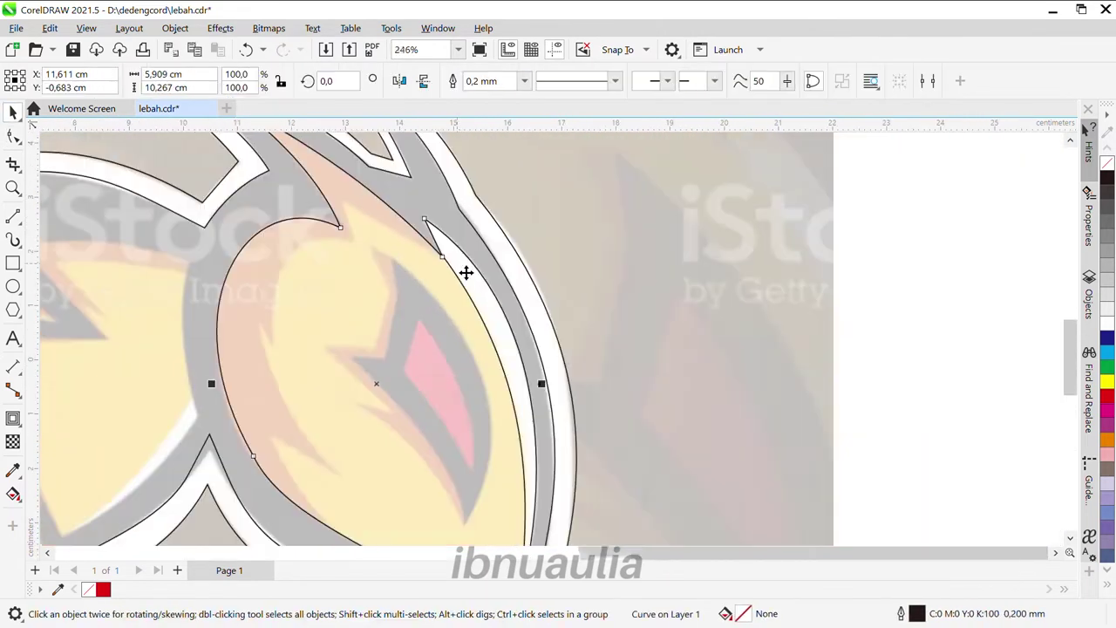
pyautogui.scroll(1, 480, 319)
pyautogui.click(480, 283)
pyautogui.scroll(-2, 494, 319)
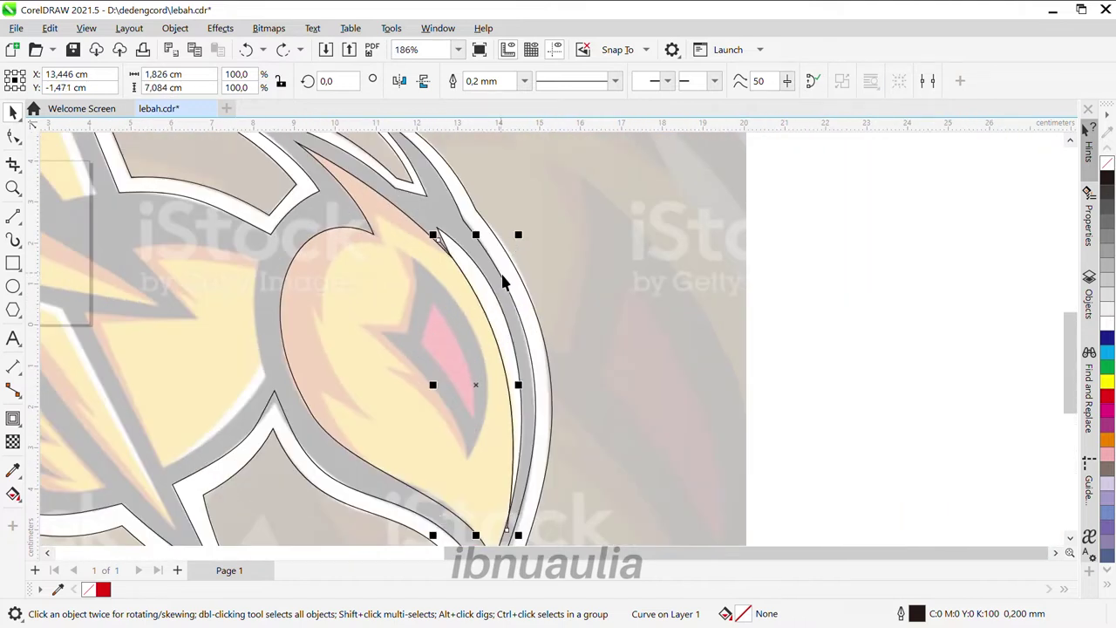
pyautogui.scroll(1, 502, 276)
pyautogui.scroll(2, 576, 274)
pyautogui.scroll(-2, 444, 245)
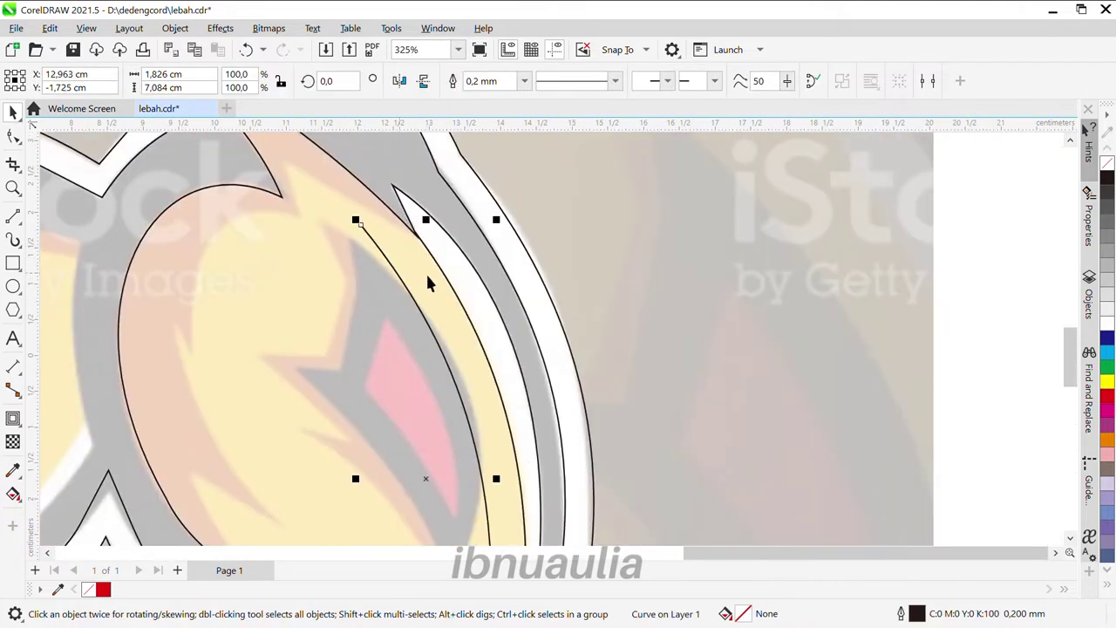
# Extend the inner-edge curve with straight segments around the notch and along the dark band outside the highlight, closing it into one shape
pyautogui.press('F5')
pyautogui.scroll(-3, 871, 220)
pyautogui.scroll(4, 748, 474)
pyautogui.moveTo(748, 473); pyautogui.dragTo(842, 316)
pyautogui.scroll(-2, 873, 393)
pyautogui.scroll(-1, 890, 410)
pyautogui.scroll(2, 898, 259)
pyautogui.scroll(-2, 885, 406)
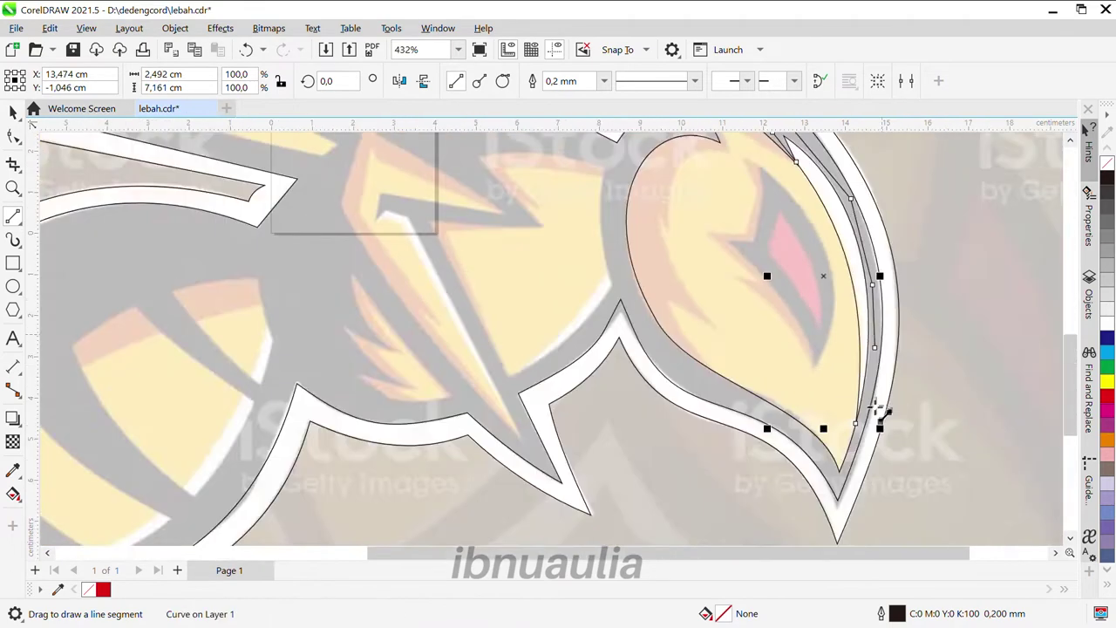
pyautogui.moveTo(884, 407); pyautogui.dragTo(872, 424)
pyautogui.scroll(-4, 873, 424)
pyautogui.click(13, 112)
# Intersect the closed highlight shape with the head shape so that only the part inside the head outline is kept
pyautogui.scroll(5, 838, 340)
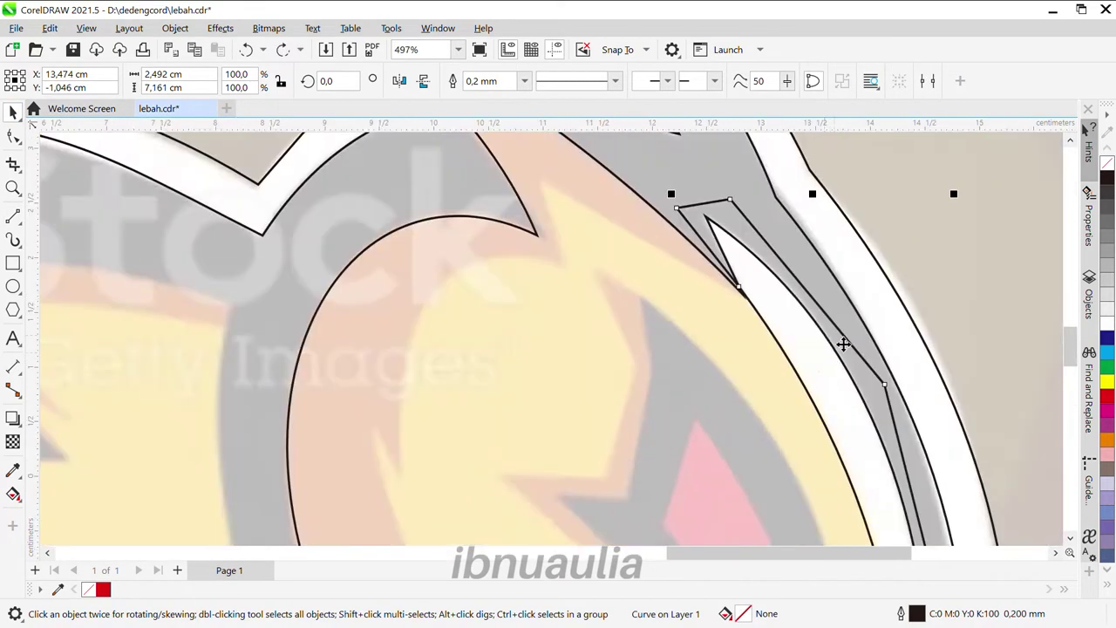
pyautogui.click(810, 332)
pyautogui.scroll(-3, 727, 281)
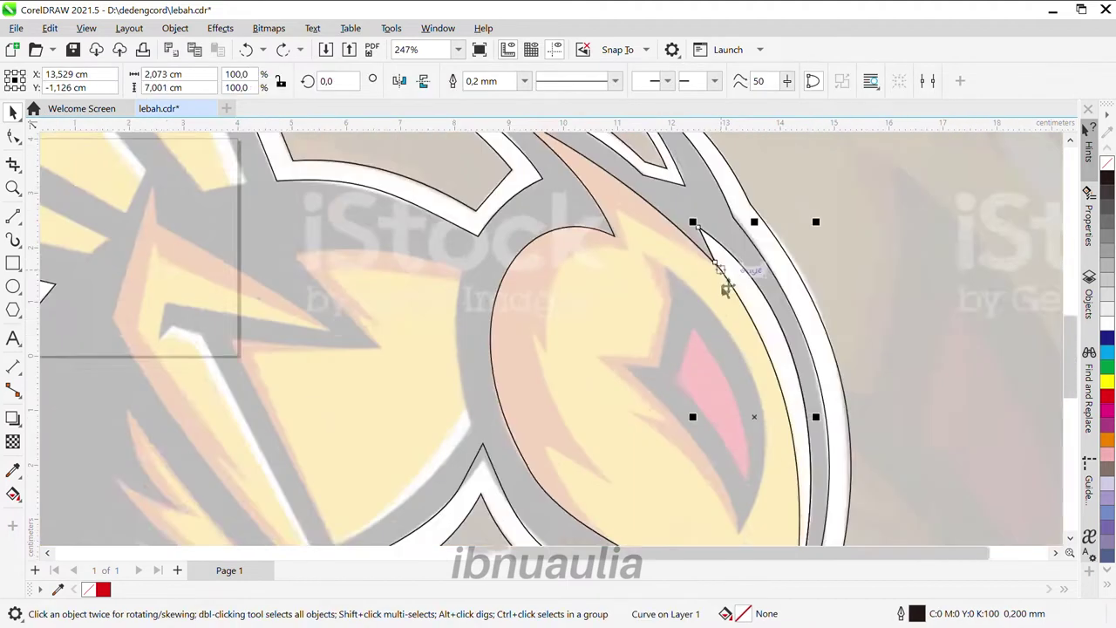
pyautogui.hotkey('ctrl', 'z')
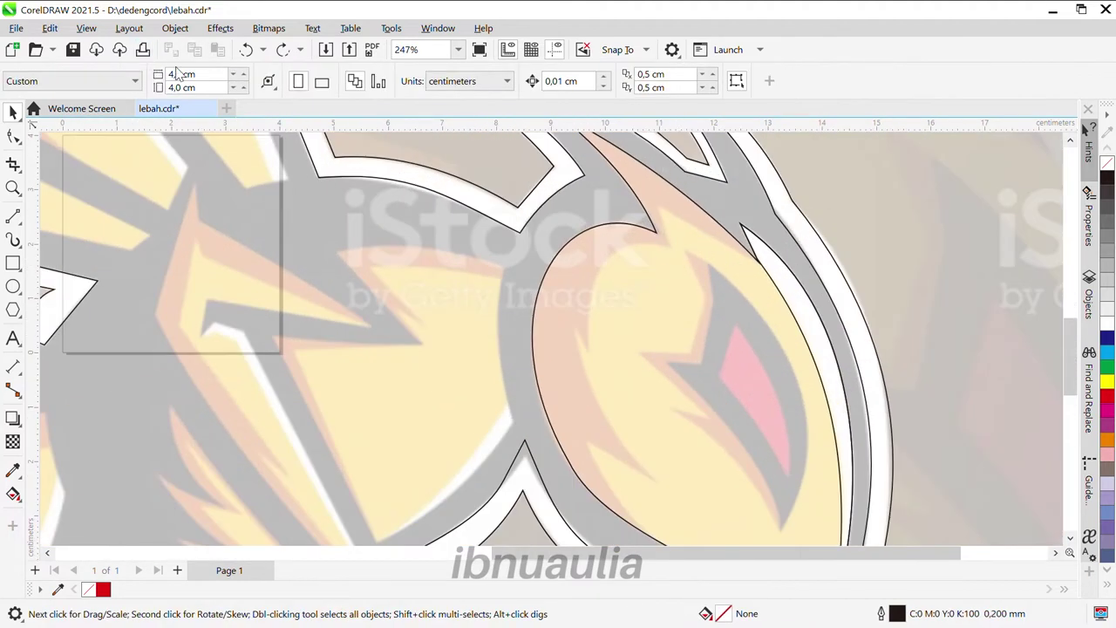
# Draw a closed straight-segment outline about 2.6 by 5.2 cm around the eye, following its jagged orange edge
pyautogui.press('space')
pyautogui.scroll(2, 753, 317)
pyautogui.scroll(-1, 599, 206)
pyautogui.moveTo(701, 496); pyautogui.dragTo(684, 500)
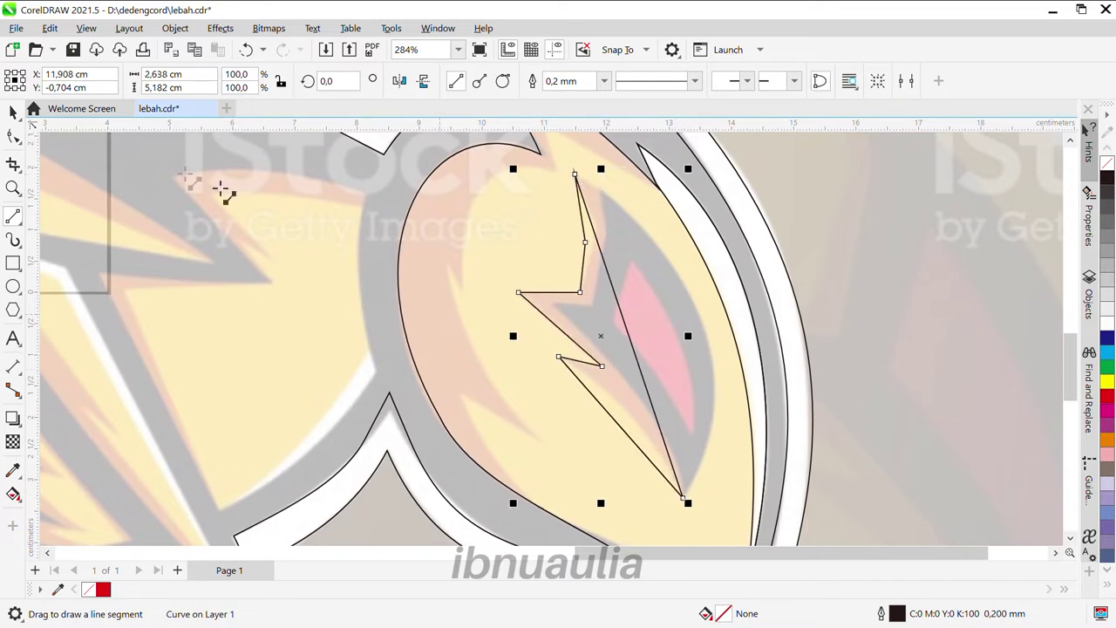
# Curve the eye outline's long front edge and lower back edge to match the reference
pyautogui.click(13, 135)
pyautogui.moveTo(630, 342); pyautogui.dragTo(705, 324)
pyautogui.scroll(2, 592, 260)
pyautogui.scroll(-2, 611, 349)
pyautogui.scroll(1, 602, 418)
# Draw a closed triangle over the pink pupil and curve its two long sides along the pupil's edges
pyautogui.press('F5')
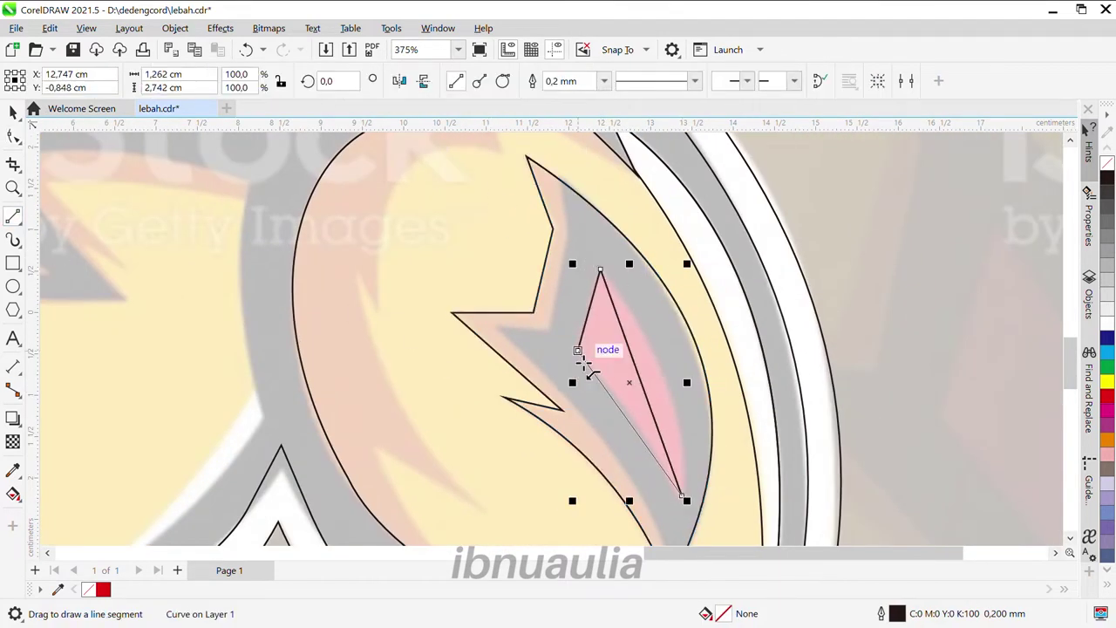
pyautogui.press('F10')
pyautogui.moveTo(641, 379); pyautogui.dragTo(658, 381)
pyautogui.scroll(2, 621, 392)
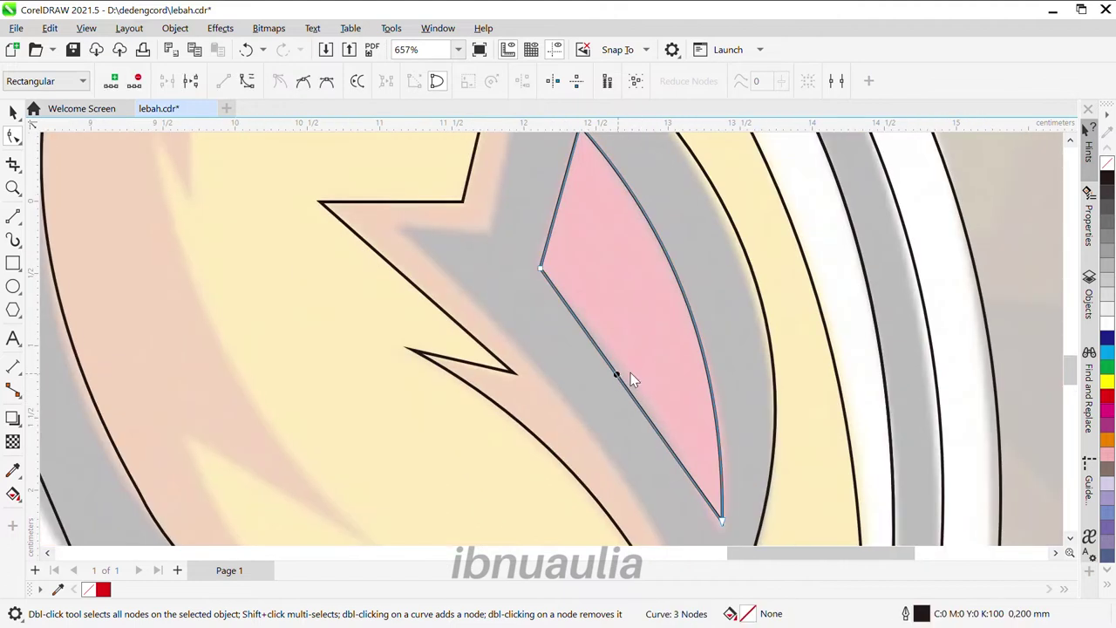
pyautogui.scroll(-2, 602, 331)
pyautogui.scroll(1, 645, 309)
# Draw connected segments along the dark eye area's jagged inner edge past the lower tip, closing the shape around the eye's outer back side
pyautogui.press('F5')
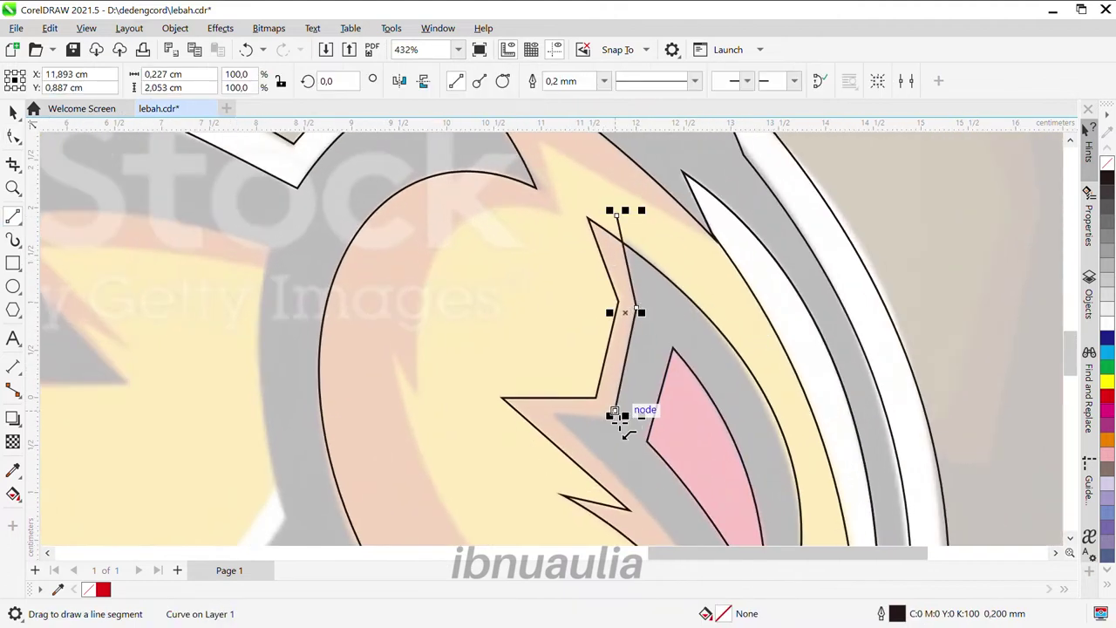
pyautogui.scroll(1, 621, 434)
pyautogui.scroll(-2, 480, 304)
pyautogui.scroll(1, 481, 305)
pyautogui.moveTo(460, 250); pyautogui.dragTo(689, 516)
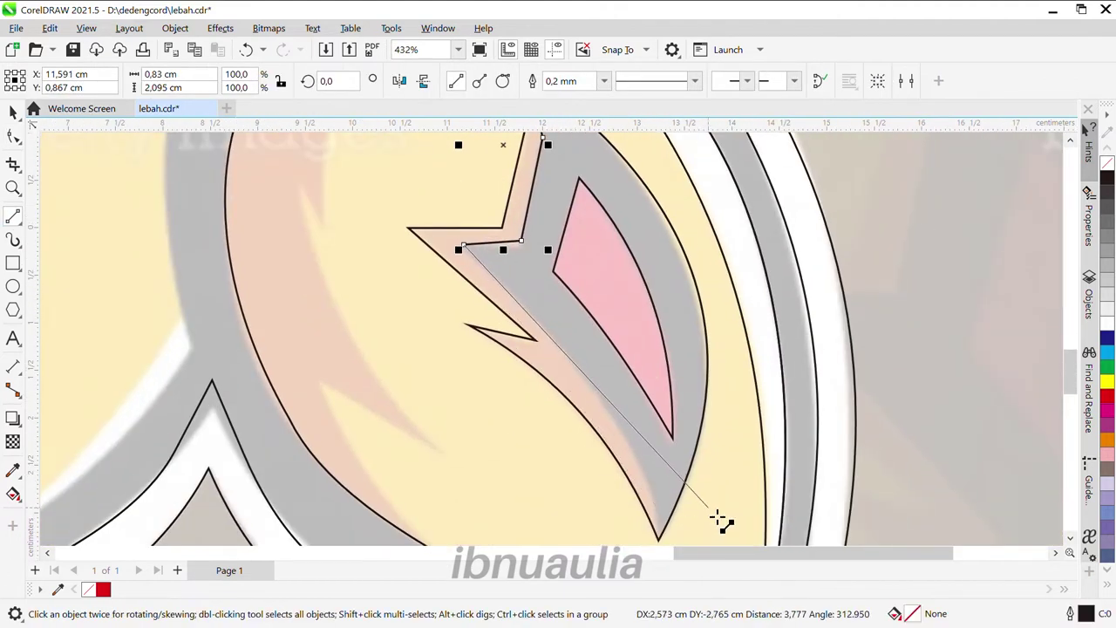
pyautogui.click(717, 518)
pyautogui.scroll(-1, 686, 478)
pyautogui.scroll(1, 451, 294)
pyautogui.click(441, 331)
pyautogui.click(519, 185)
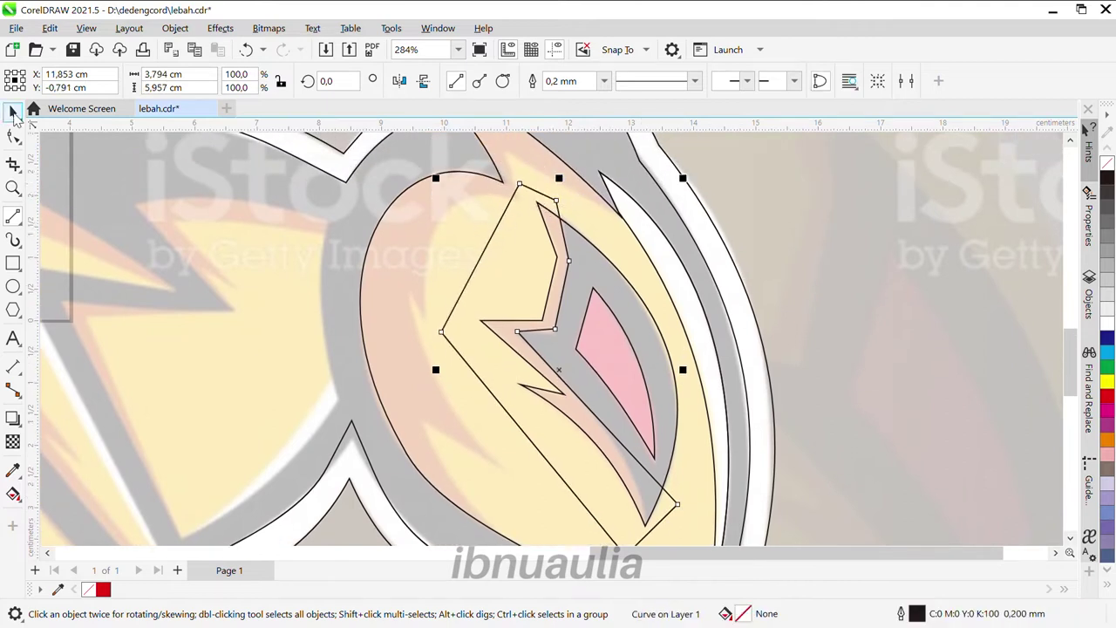
pyautogui.scroll(-1, 605, 456)
pyautogui.scroll(3, 558, 367)
# Curve the new shape's long lower segment along the border between the dark eye area and its orange edge
pyautogui.press('F10')
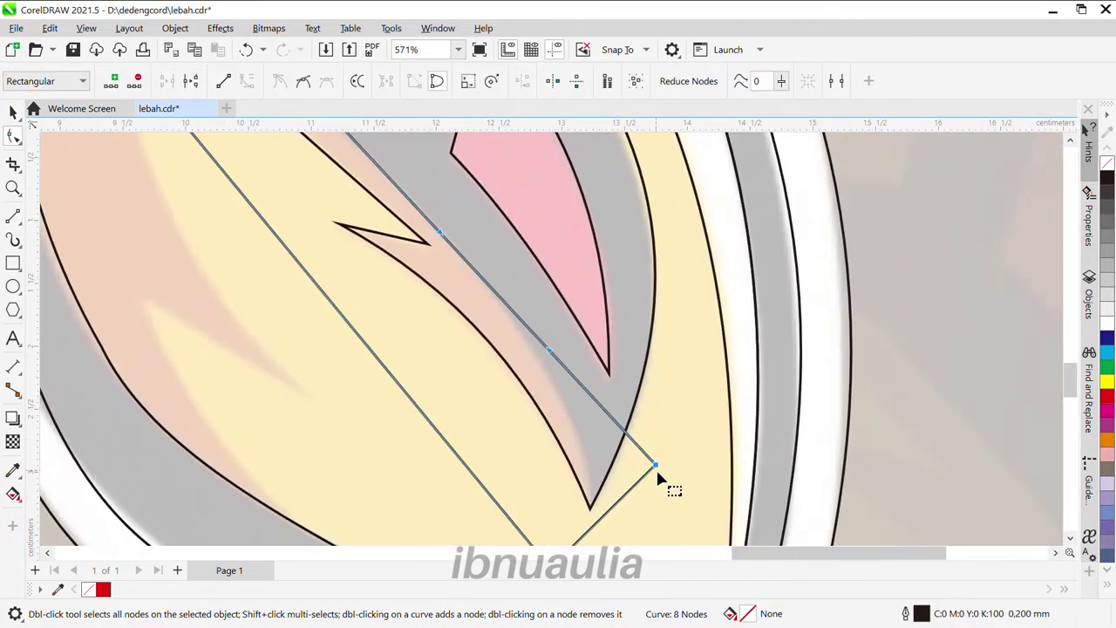
pyautogui.moveTo(493, 362); pyautogui.dragTo(535, 354)
pyautogui.scroll(-2, 523, 262)
pyautogui.scroll(1, 536, 349)
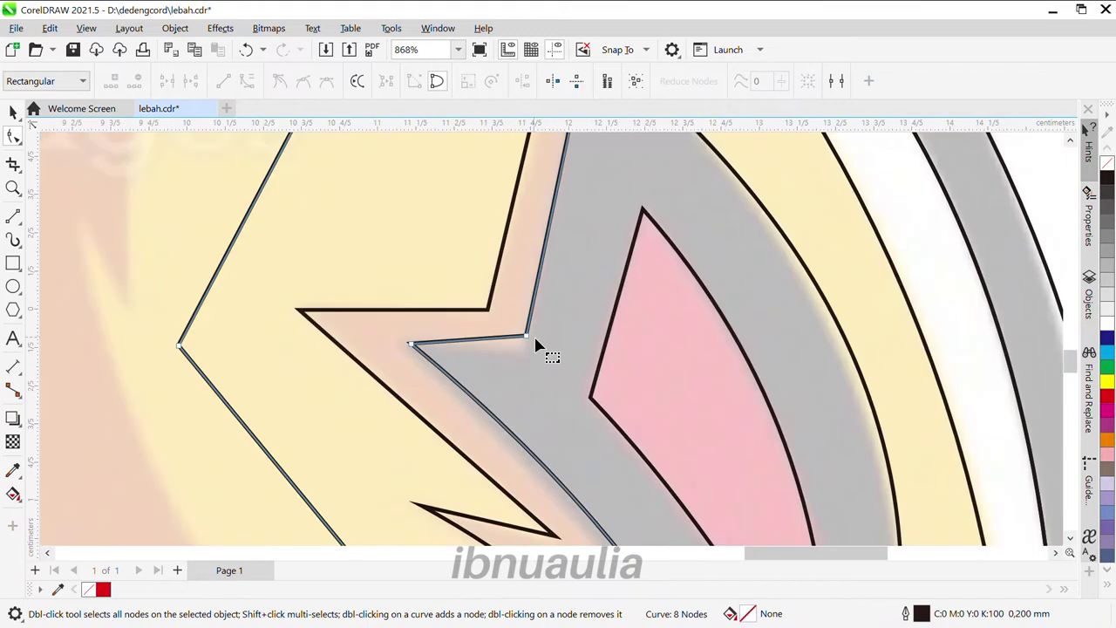
pyautogui.scroll(-1, 536, 349)
# Cut the eye outline with the closed shape to leave only the dividing edge between the dark area and the orange rim
pyautogui.press('space')
pyautogui.scroll(2, 618, 259)
pyautogui.click(619, 259)
pyautogui.scroll(-2, 613, 297)
pyautogui.press('Escape')
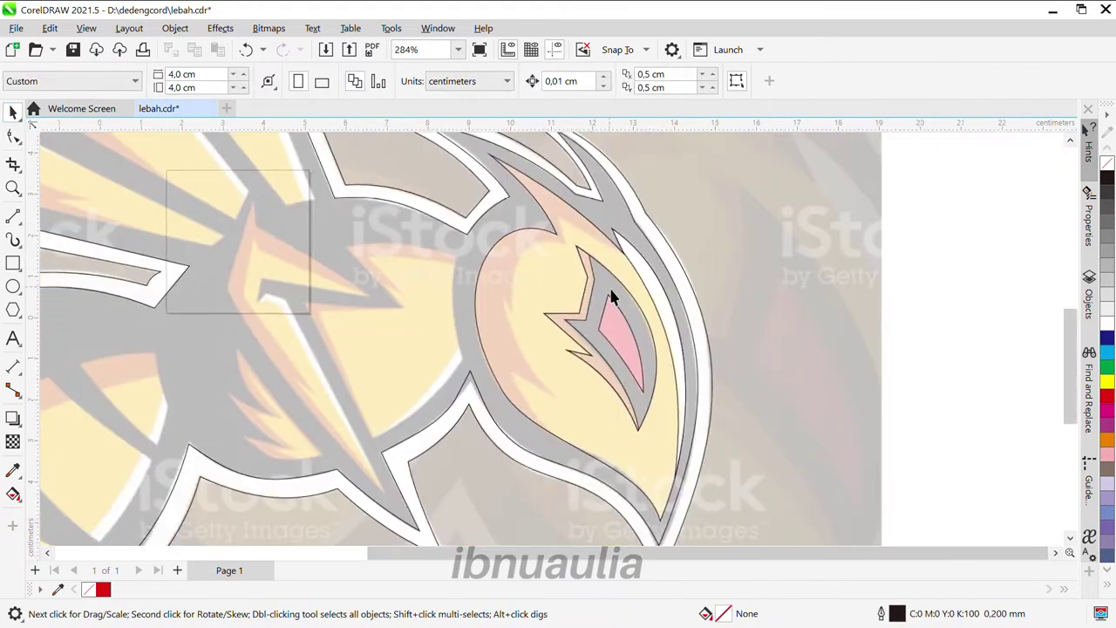
# Draw connected segments along the face's jagged yellow-orange border from the head highlight's tip, closing the shape around the orange area's outer side
pyautogui.press('F5')
pyautogui.scroll(6, 629, 301)
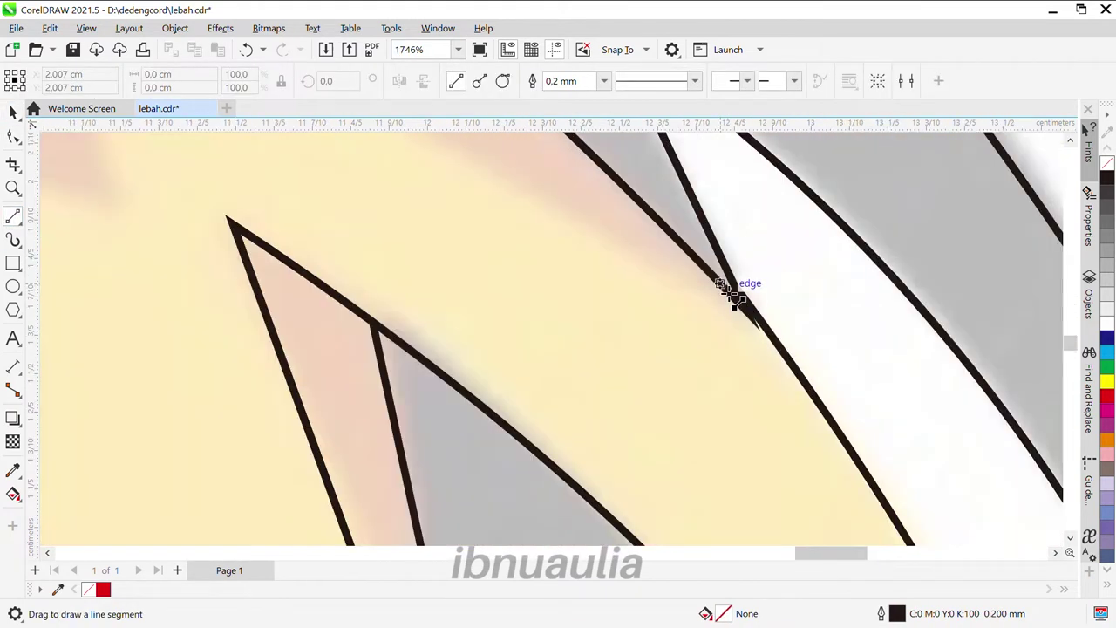
pyautogui.moveTo(738, 285); pyautogui.dragTo(292, 244)
pyautogui.scroll(-4, 292, 244)
pyautogui.moveTo(369, 254)
pyautogui.mouseDown()
pyautogui.moveTo(567, 329)
pyautogui.moveTo(469, 398)
pyautogui.moveTo(497, 399)
pyautogui.moveTo(556, 449)
pyautogui.mouseUp()
pyautogui.press('space')
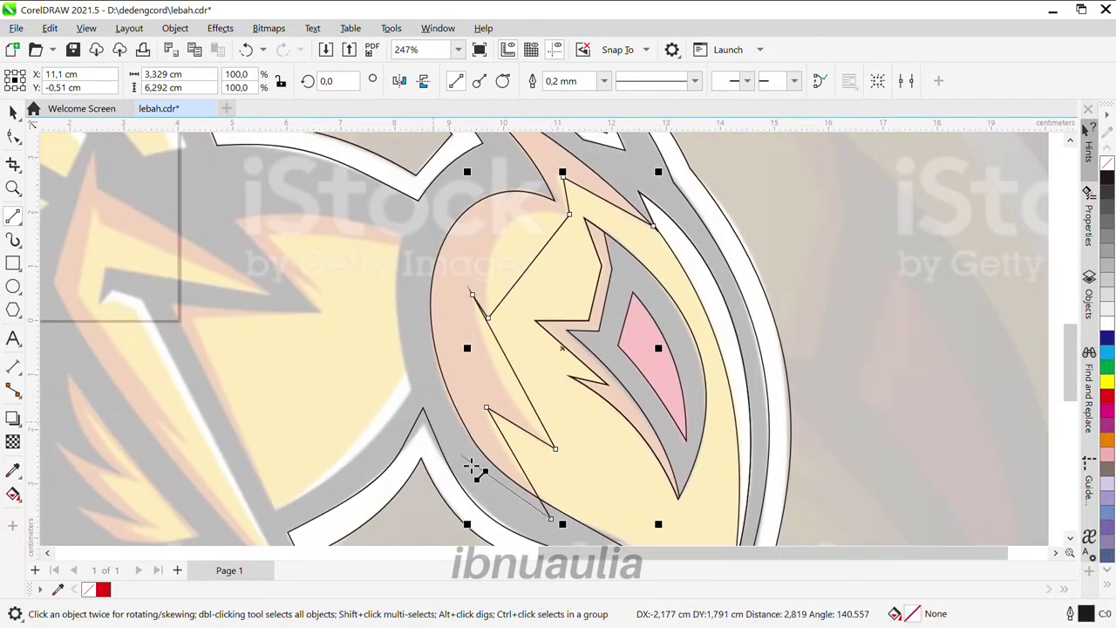
pyautogui.scroll(1, 455, 196)
pyautogui.scroll(3, 499, 249)
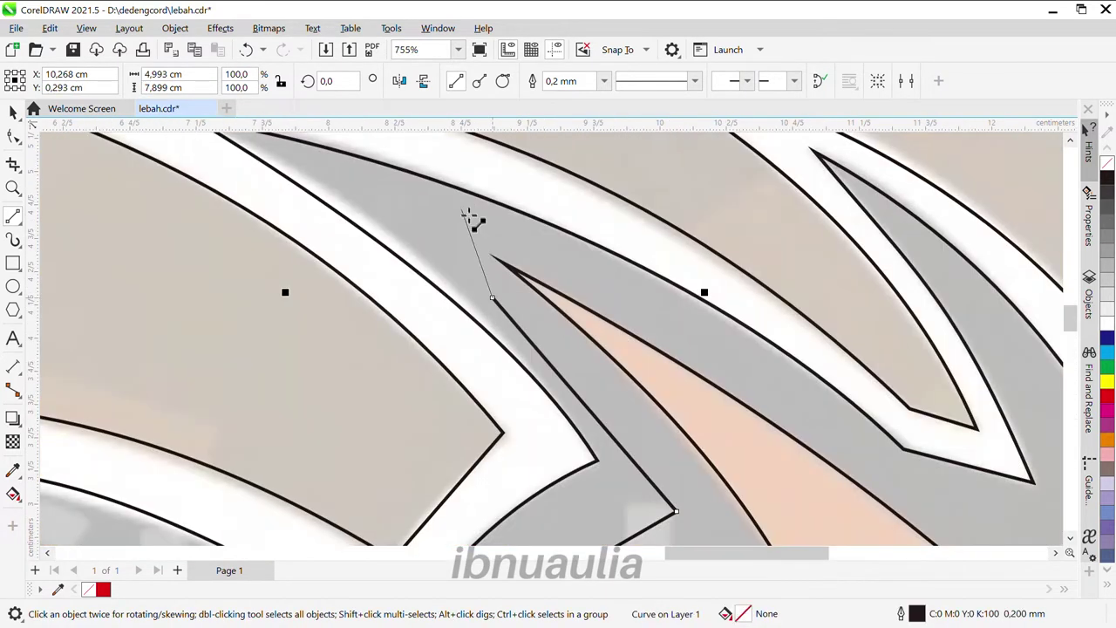
pyautogui.scroll(-5, 474, 219)
pyautogui.scroll(5, 591, 332)
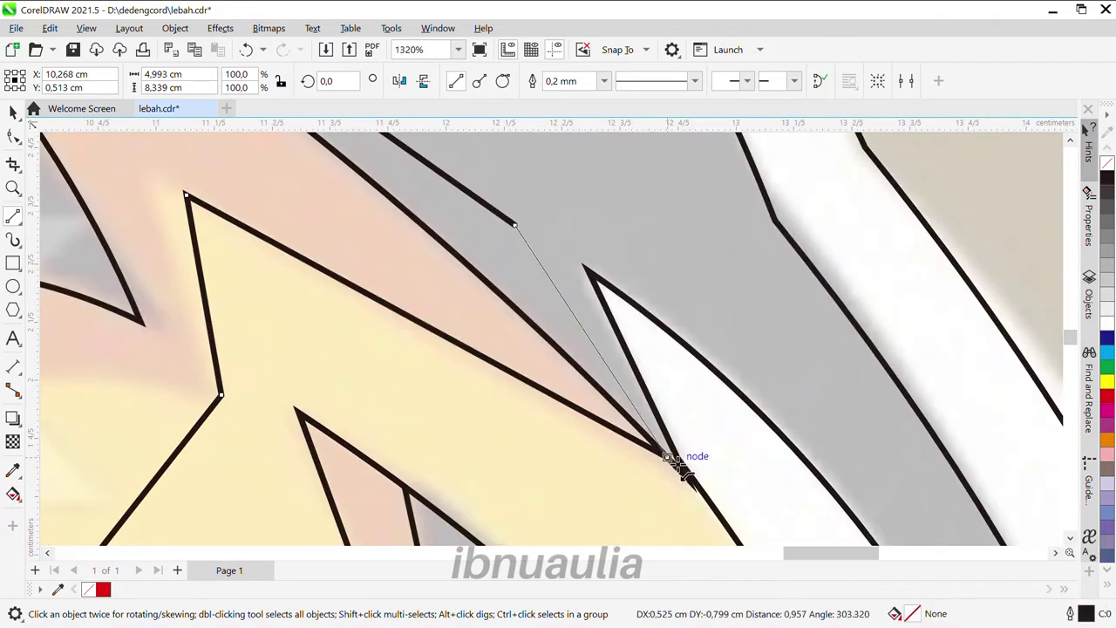
pyautogui.click(669, 457)
pyautogui.scroll(-5, 672, 460)
# Curve the new shape's long inner segments along the border between the face's yellow area and its orange rim
pyautogui.press('F10')
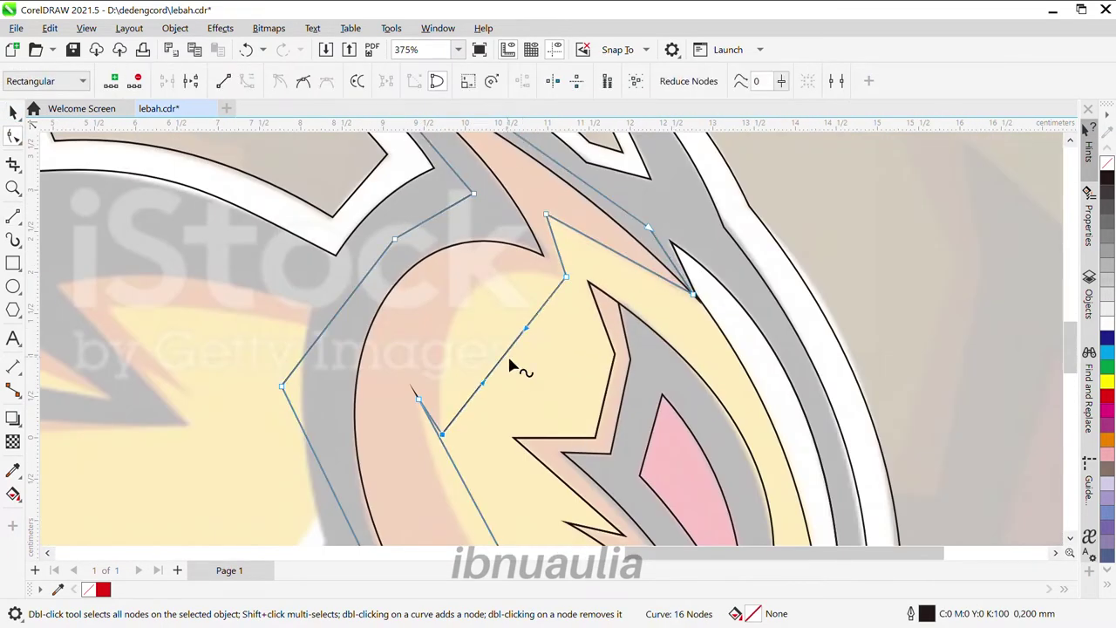
pyautogui.moveTo(513, 362); pyautogui.dragTo(467, 366)
pyautogui.scroll(-3, 518, 406)
pyautogui.scroll(2, 528, 342)
pyautogui.scroll(2, 499, 410)
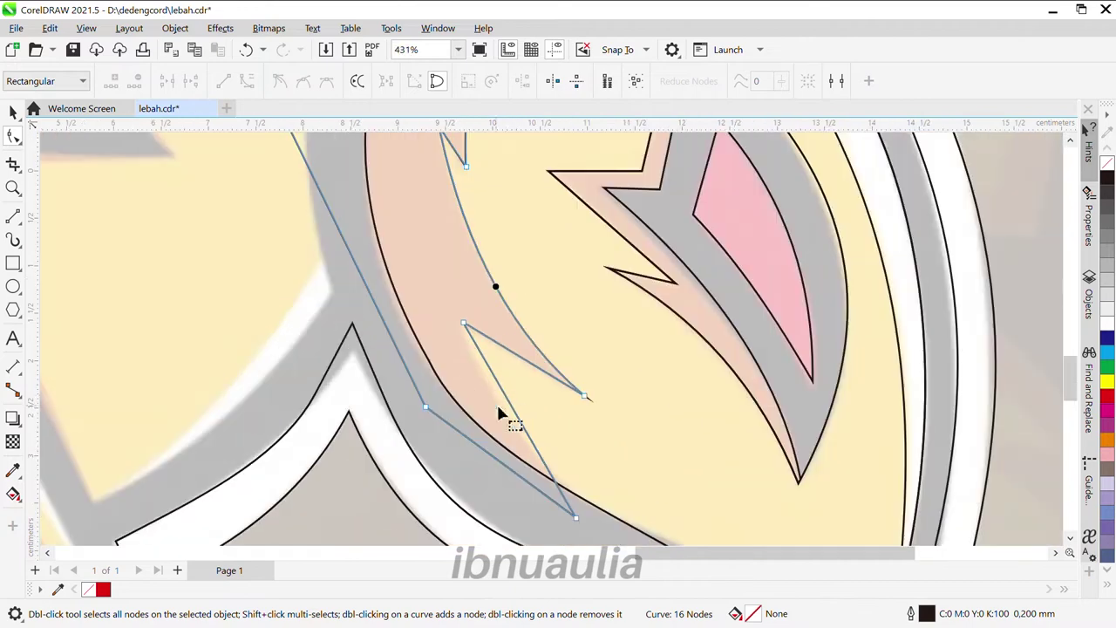
pyautogui.moveTo(493, 401); pyautogui.dragTo(497, 403)
pyautogui.scroll(-3, 497, 403)
# Cut the face outline with the closed shape to leave only the dividing edge between yellow and orange
pyautogui.press('space')
pyautogui.scroll(3, 702, 316)
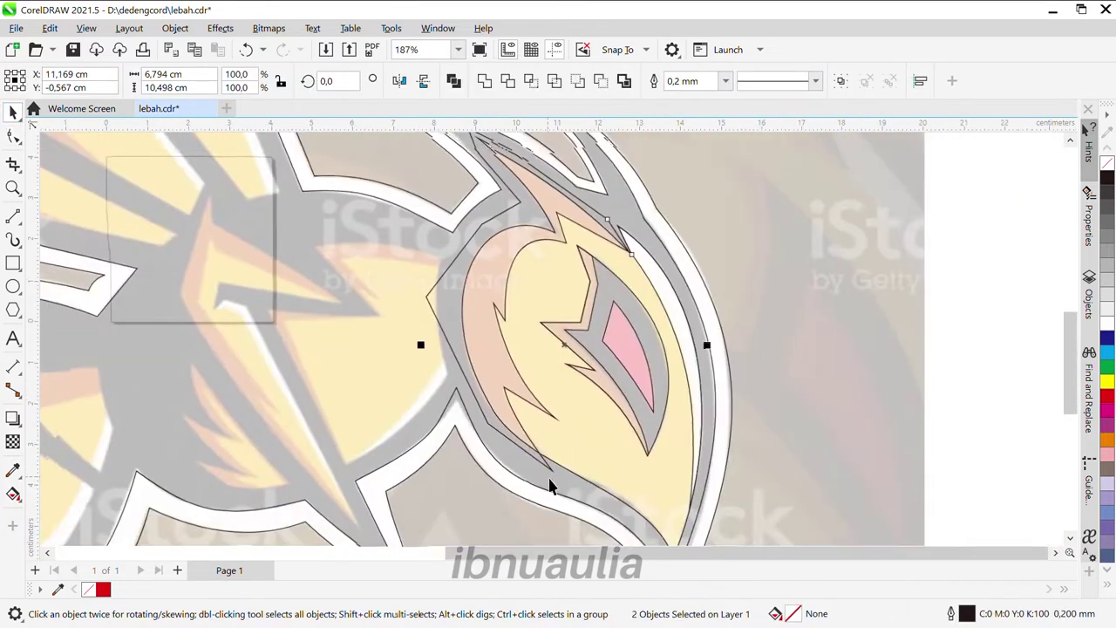
pyautogui.click(569, 451)
pyautogui.press('Escape')
pyautogui.scroll(-2, 556, 408)
pyautogui.scroll(3, 668, 267)
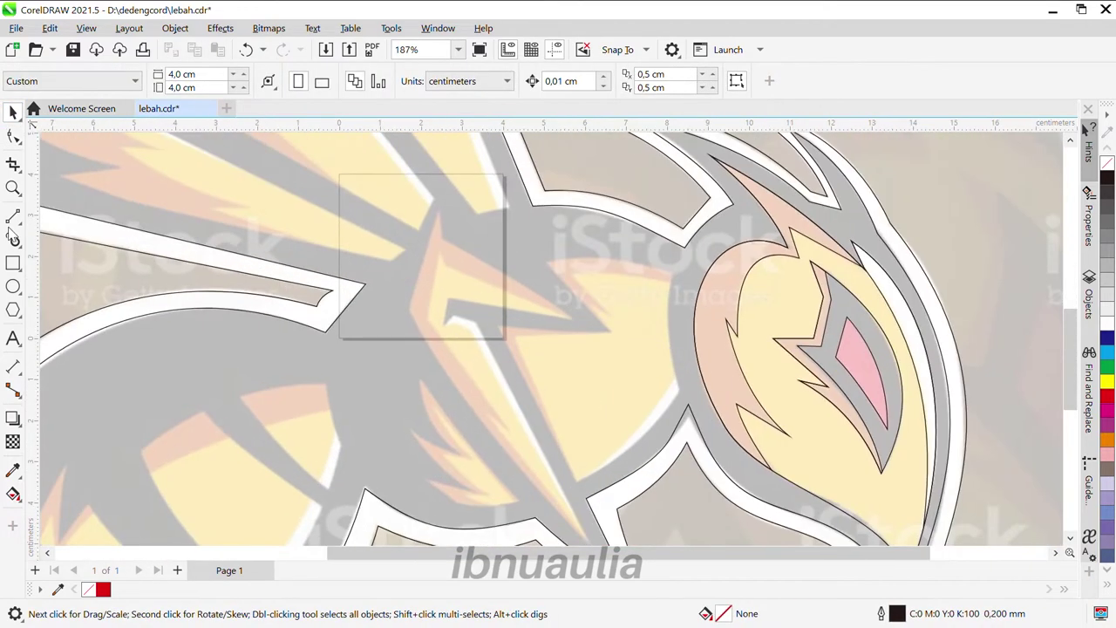
# Draw a closed six-point shape over the notched orange-yellow thorax patch just behind the head
pyautogui.press('space')
pyautogui.scroll(-3, 660, 262)
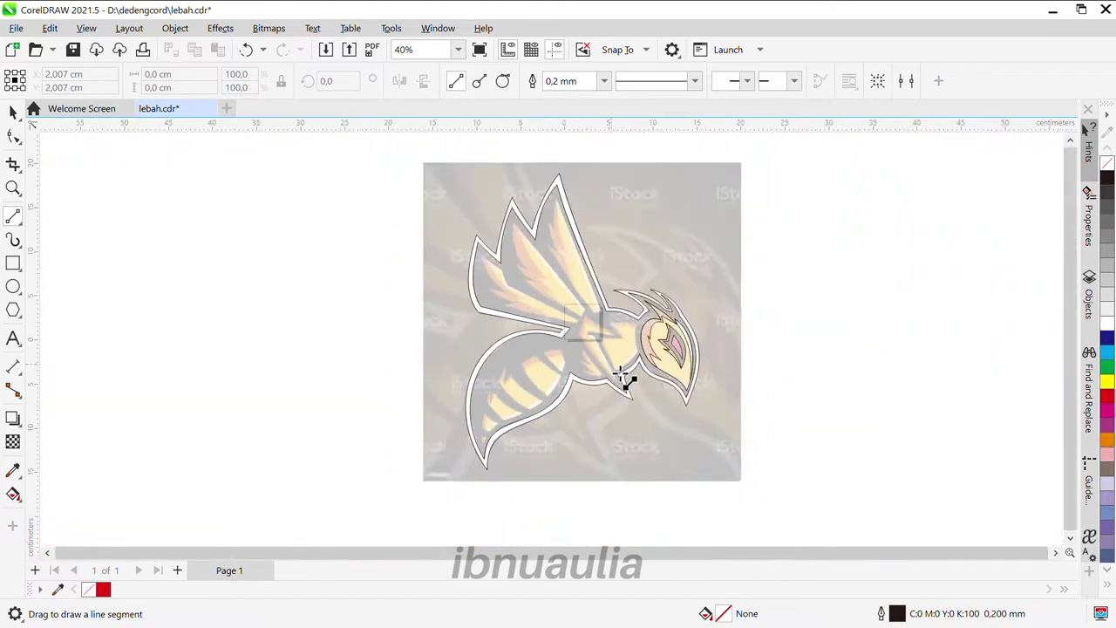
pyautogui.scroll(4, 726, 241)
pyautogui.moveTo(720, 239); pyautogui.dragTo(711, 431)
pyautogui.scroll(-2, 711, 431)
pyautogui.scroll(1, 706, 491)
pyautogui.moveTo(752, 380); pyautogui.dragTo(637, 485)
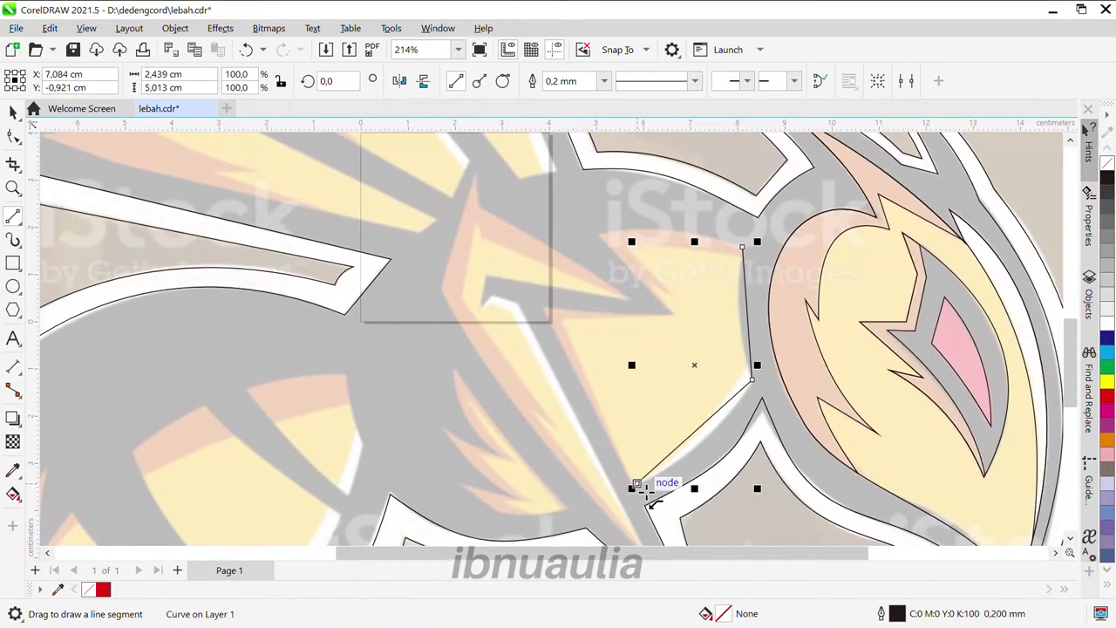
pyautogui.moveTo(731, 259); pyautogui.dragTo(737, 253)
pyautogui.scroll(3, 689, 249)
# Curve the thorax patch's upper edge, head-side edge and lower edge to follow the reference image
pyautogui.press('F10')
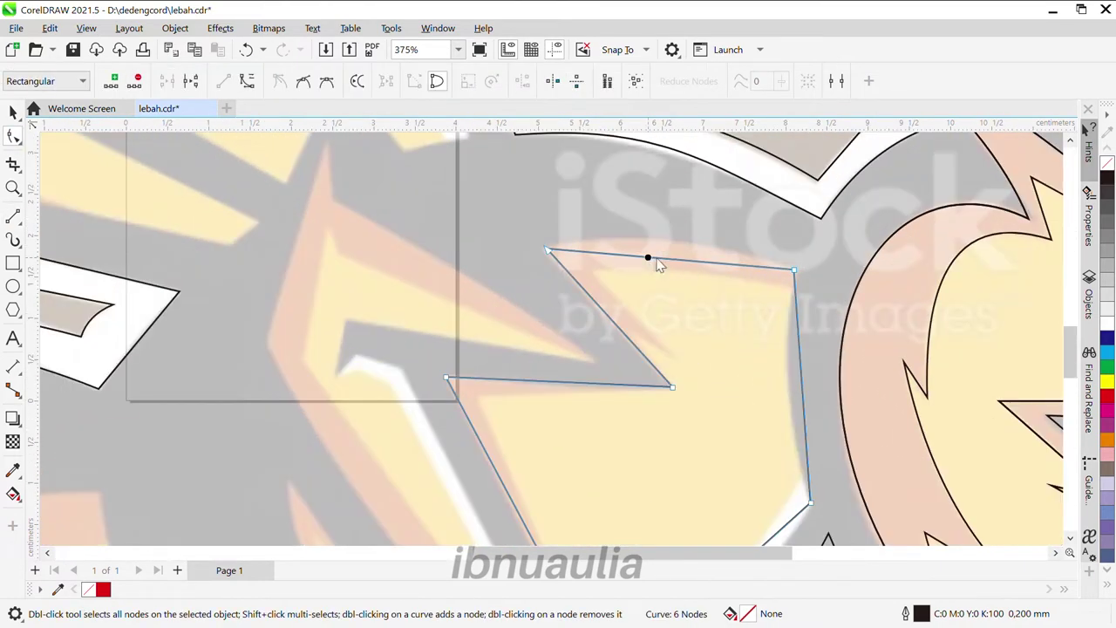
pyautogui.moveTo(671, 266); pyautogui.dragTo(668, 239)
pyautogui.scroll(-2, 669, 239)
pyautogui.scroll(2, 783, 390)
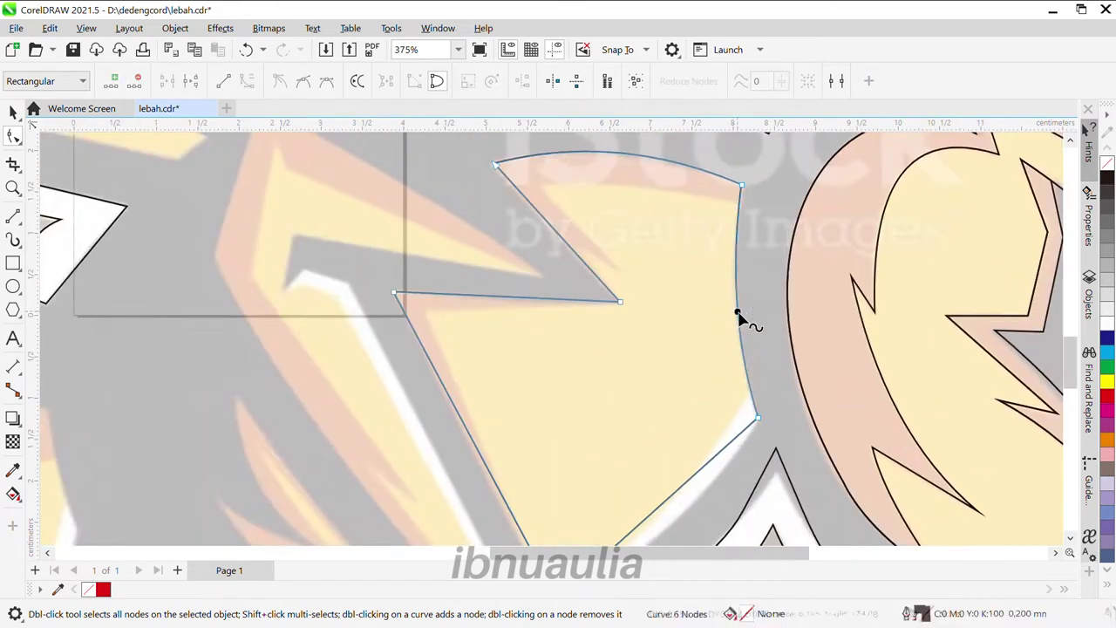
pyautogui.scroll(-1, 737, 404)
pyautogui.scroll(-2, 698, 397)
pyautogui.scroll(1, 753, 262)
# Draw a closed shape over the white highlight on the thorax patch's lower edge and curve its inner side
pyautogui.press('F5')
pyautogui.scroll(5, 541, 384)
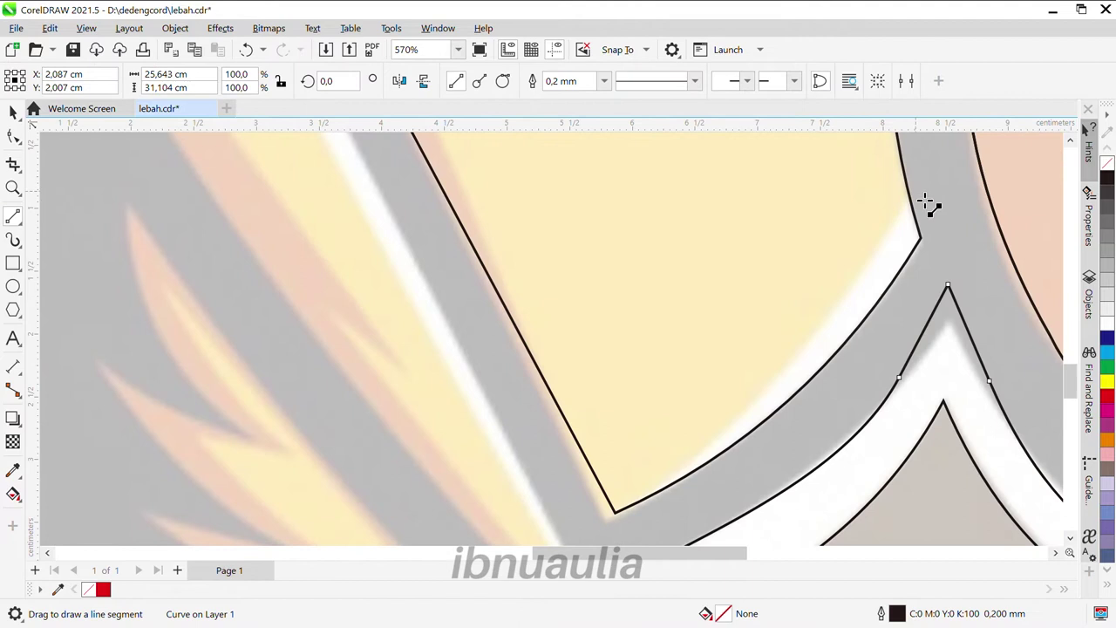
pyautogui.click(916, 192)
pyautogui.click(13, 137)
pyautogui.moveTo(828, 416); pyautogui.dragTo(812, 349)
# Cut the thorax patch with the highlight shape to leave only the edge dividing white from yellow
pyautogui.press('space')
pyautogui.scroll(-2, 830, 230)
pyautogui.scroll(2, 723, 229)
pyautogui.press('Escape')
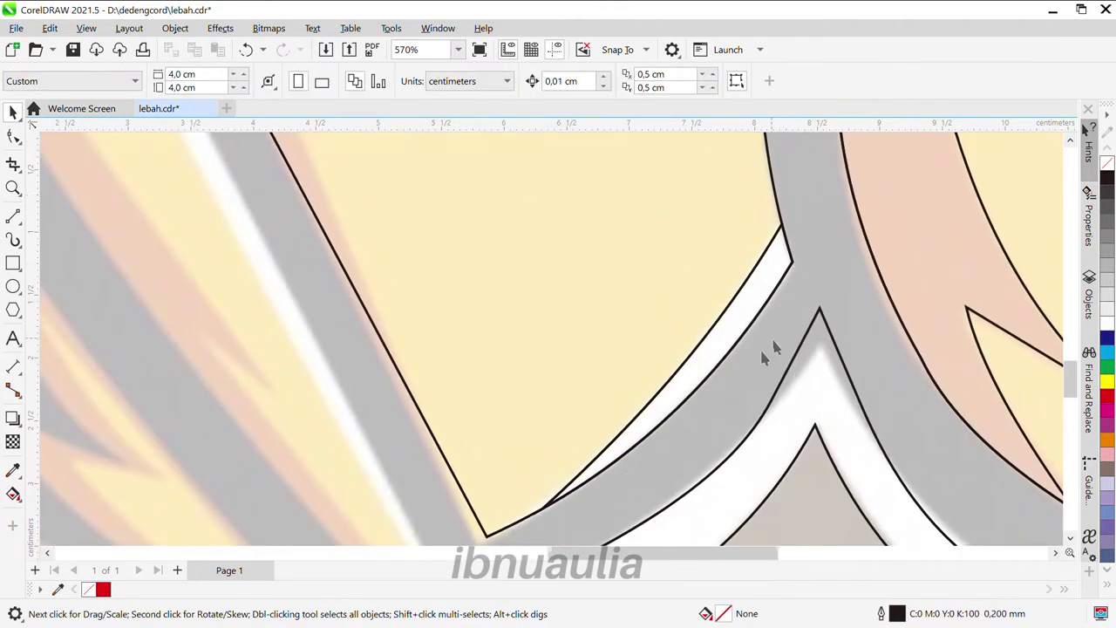
# Draw connected segments along the yellow-orange border at the thorax patch's upper part and around the outside of the orange rim
pyautogui.scroll(-3, 649, 442)
pyautogui.scroll(1, 623, 299)
pyautogui.press('space')
pyautogui.click(819, 310)
pyautogui.click(610, 288)
pyautogui.click(687, 371)
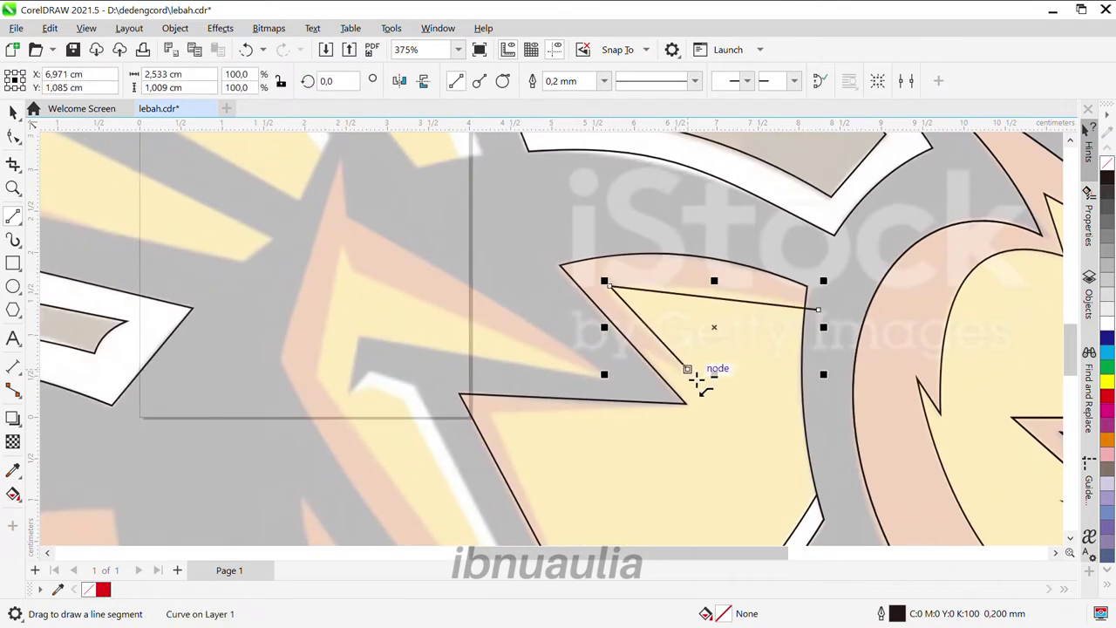
pyautogui.click(532, 223)
pyautogui.click(813, 252)
# Combine the two open curves around the thorax patch's upper orange rim into one object
pyautogui.press('space')
pyautogui.scroll(1, 744, 315)
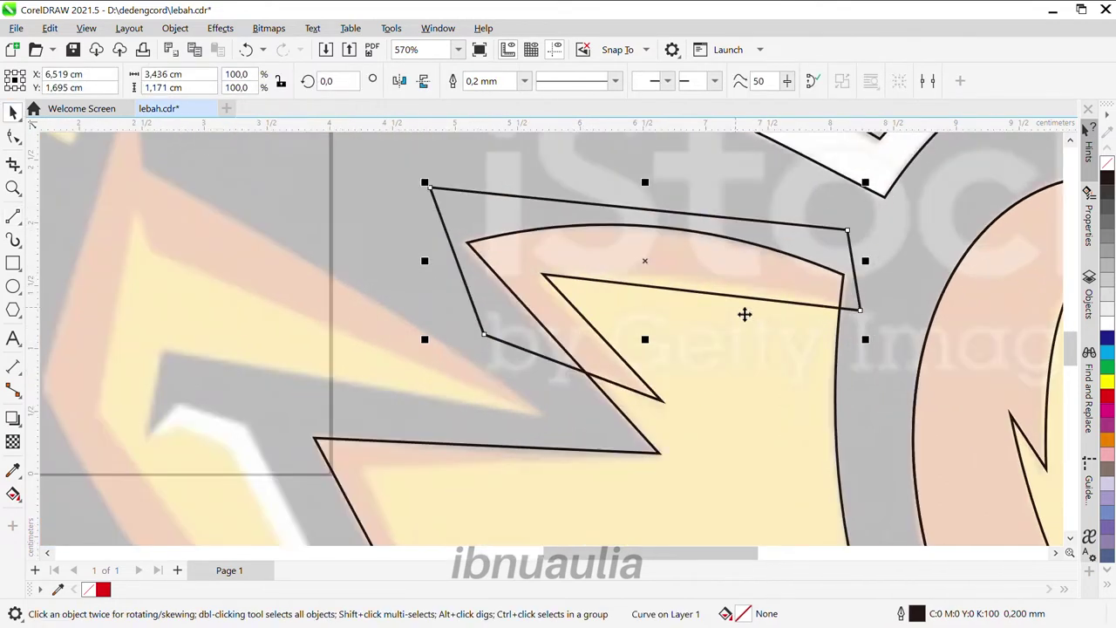
pyautogui.scroll(4, 712, 299)
pyautogui.scroll(-2, 498, 349)
pyautogui.keyDown('shift'); pyautogui.click(466, 327); pyautogui.keyUp('shift')
pyautogui.scroll(-1, 465, 327)
pyautogui.hotkey('ctrl', 'l')
# Join the combined curve's overlapping end nodes and curve its inner upper segment along the yellow-orange border
pyautogui.click(13, 135)
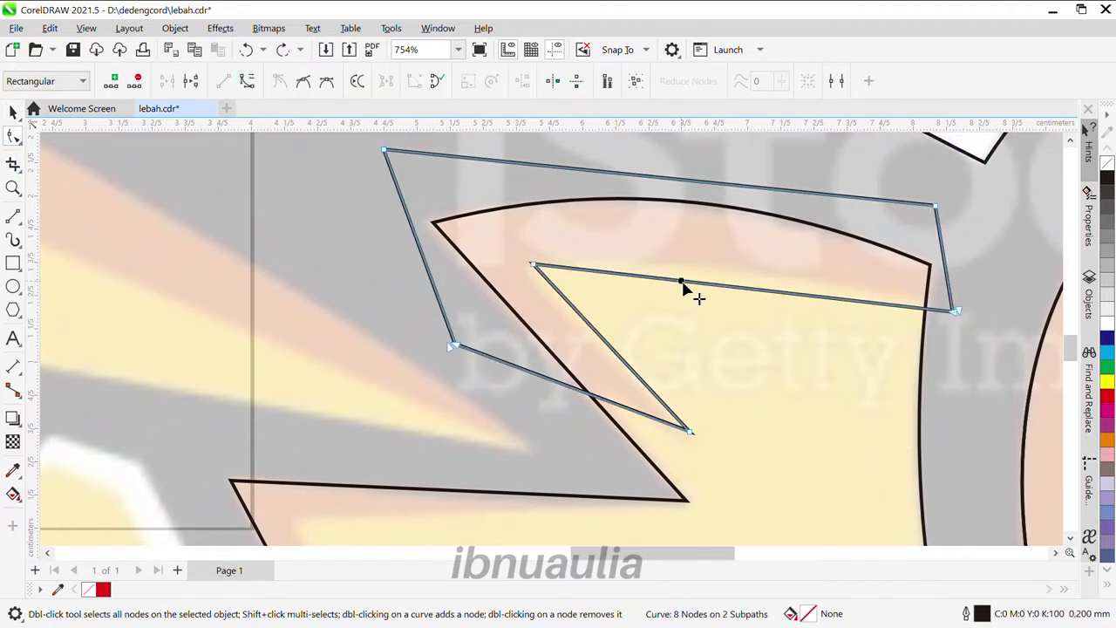
pyautogui.scroll(2, 947, 332)
pyautogui.moveTo(948, 332); pyautogui.dragTo(954, 373)
pyautogui.scroll(-2, 954, 373)
pyautogui.moveTo(553, 345); pyautogui.dragTo(553, 418)
# Cut the thorax patch with the combined shape to leave the upper yellow-orange dividing edge
pyautogui.scroll(-3, 553, 419)
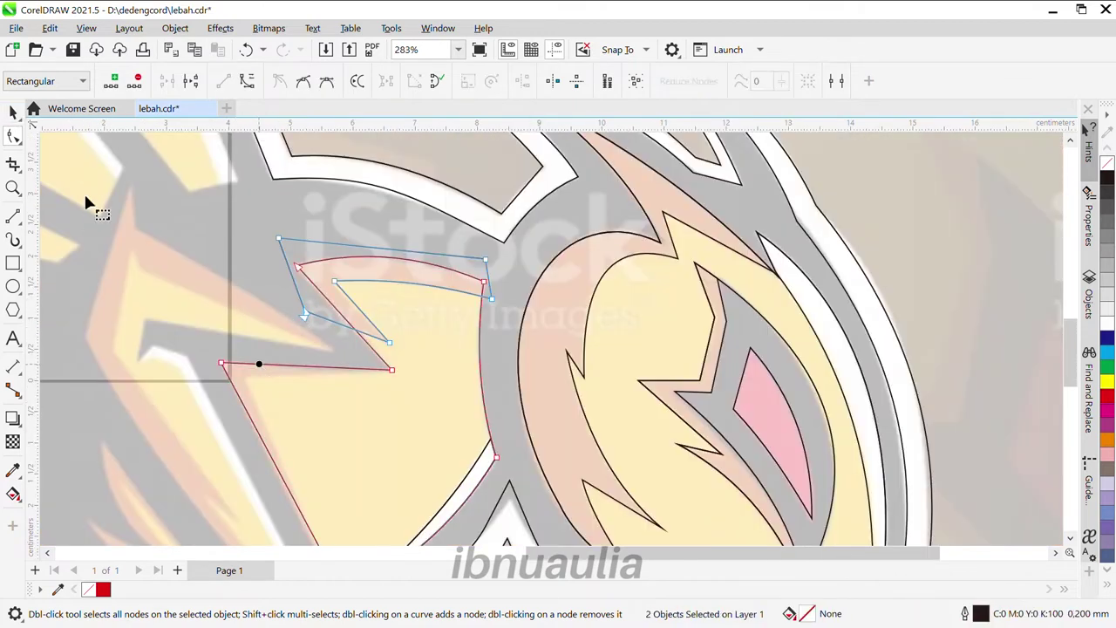
pyautogui.press('space')
pyautogui.scroll(-3, 85, 202)
pyautogui.scroll(5, 544, 339)
# Draw a closed shape around the thin orange rim at the thorax patch's lower notch, following the yellow area's corner
pyautogui.press('F5')
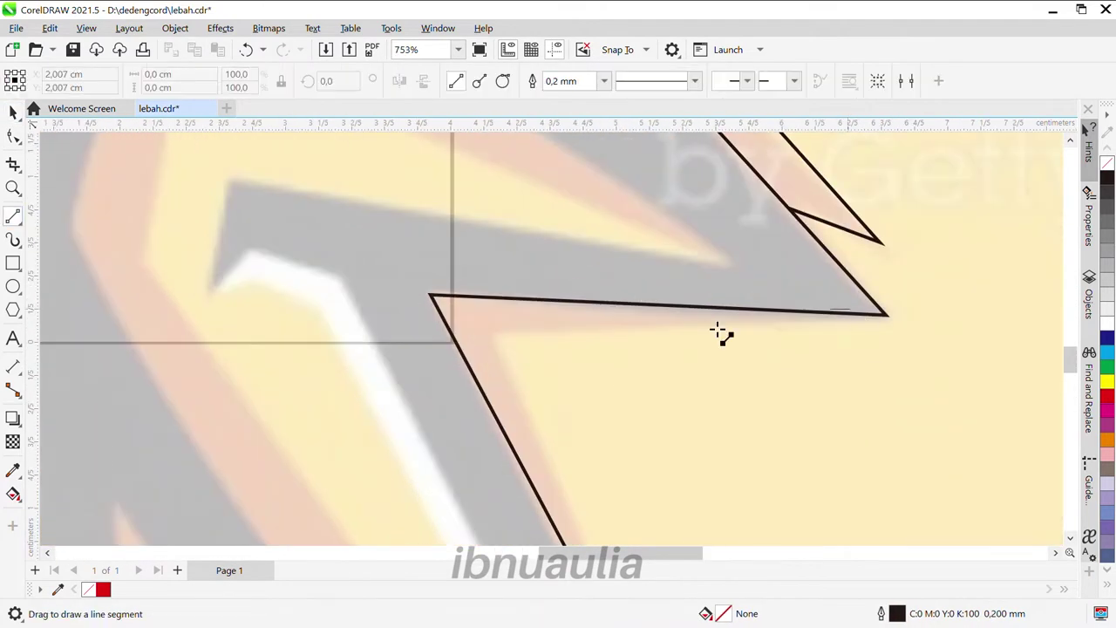
pyautogui.moveTo(858, 310); pyautogui.dragTo(488, 330)
pyautogui.scroll(-2, 583, 347)
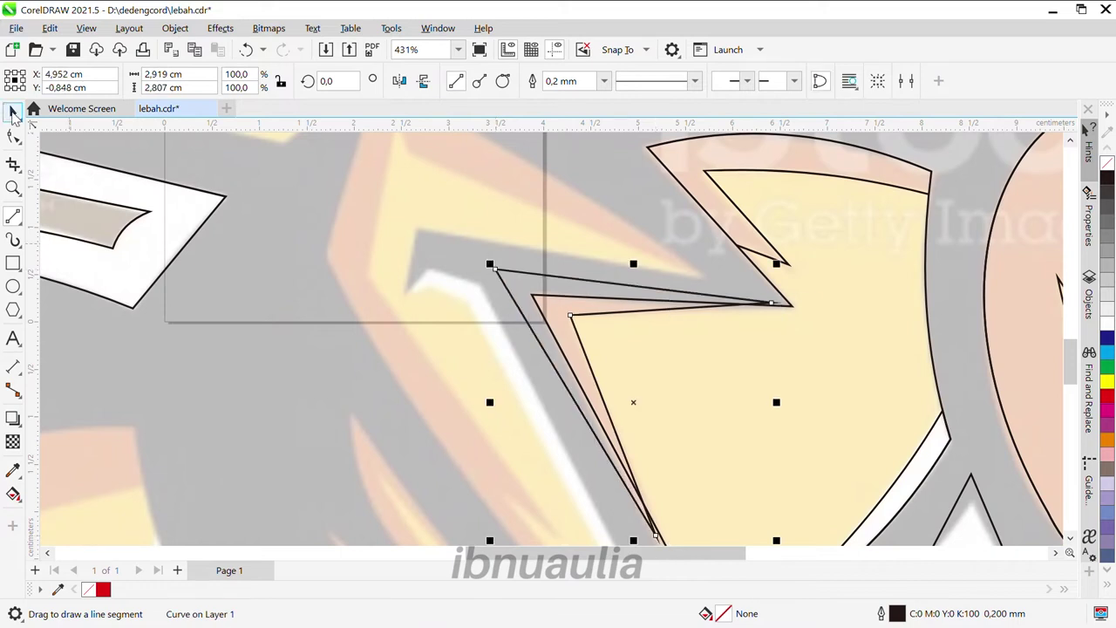
# Cut the thorax patch with the lower rim shape to leave only the yellow-orange dividing edge
pyautogui.click(13, 112)
pyautogui.click(543, 279)
pyautogui.scroll(-4, 877, 461)
pyautogui.scroll(6, 779, 401)
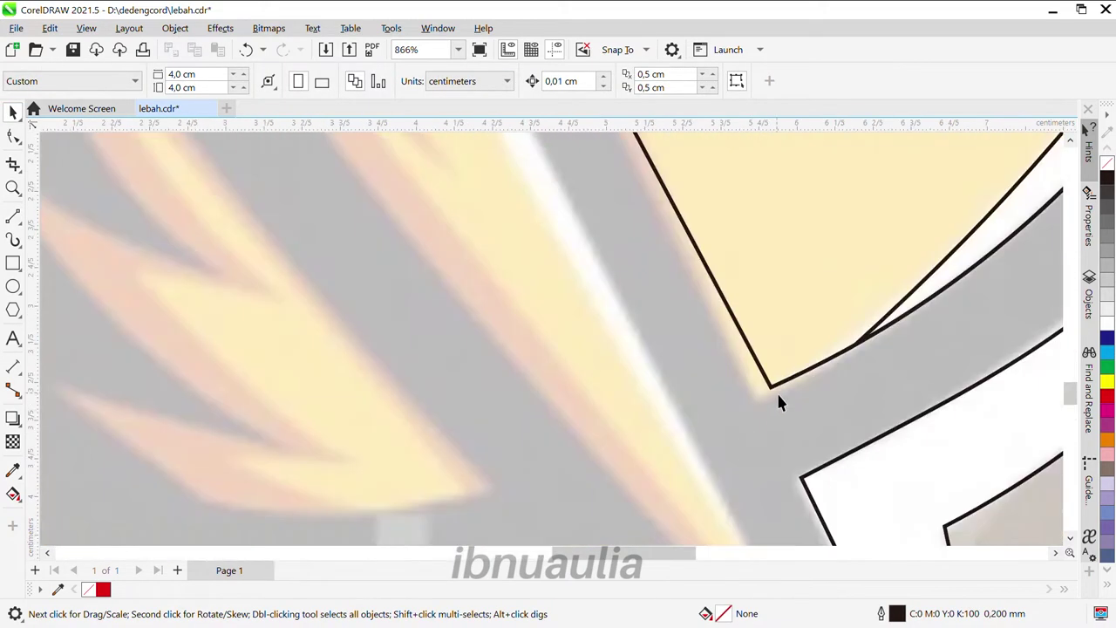
pyautogui.scroll(-4, 779, 401)
# Draw a closed nine-point outline around the long pointed orange-yellow thorax stripe, including its white highlight and the tip pointing toward the head
pyautogui.press('F5')
pyautogui.scroll(3, 668, 174)
pyautogui.moveTo(656, 205); pyautogui.dragTo(863, 334)
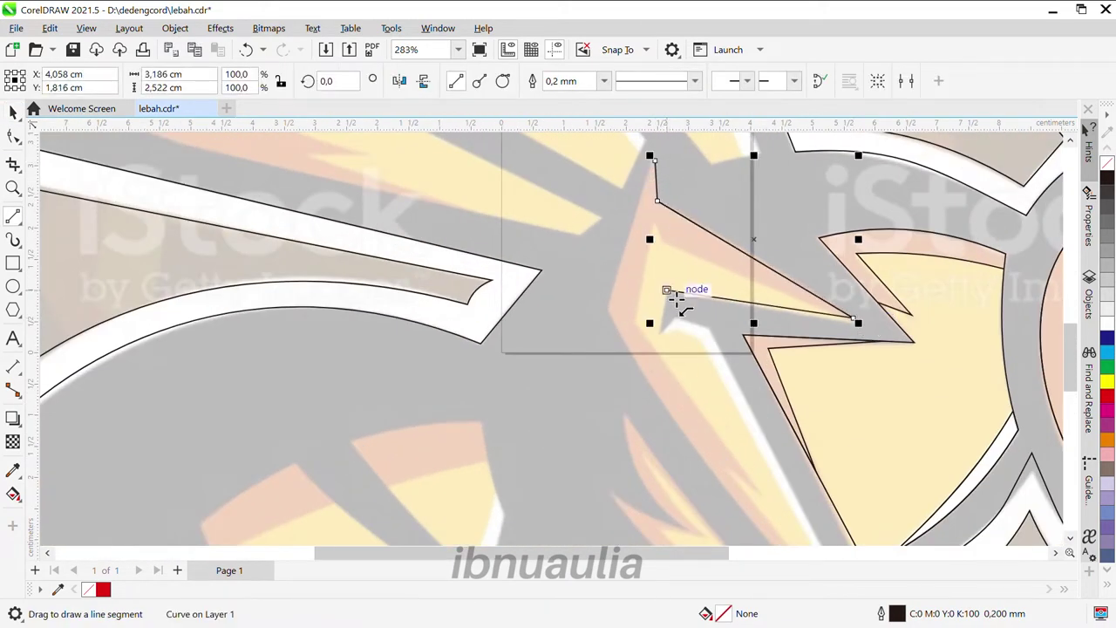
pyautogui.scroll(-3, 711, 347)
pyautogui.scroll(3, 673, 337)
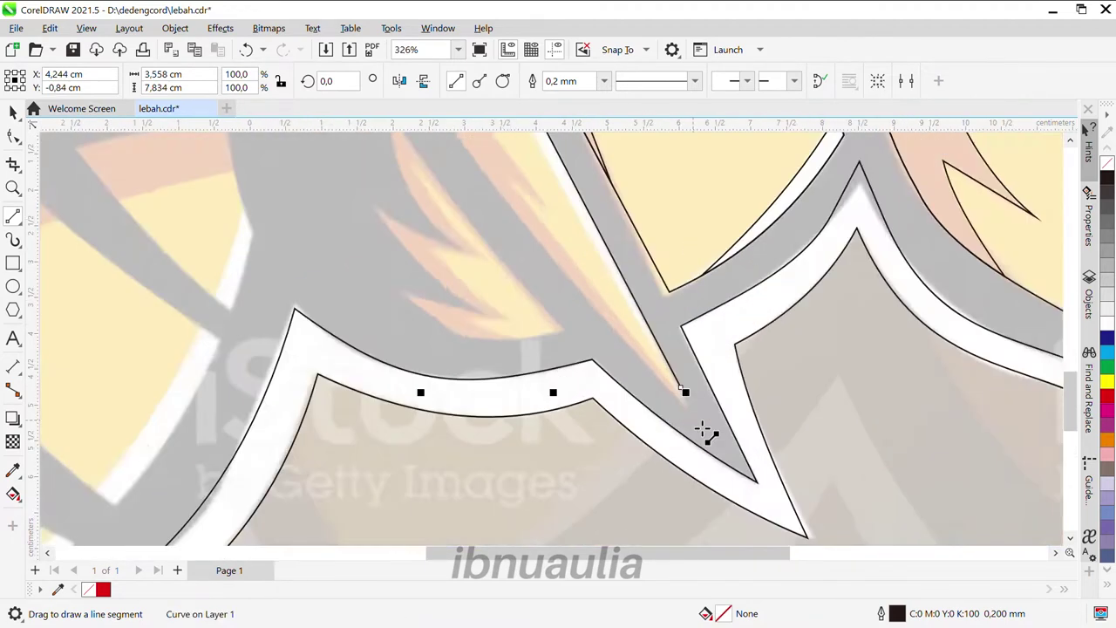
pyautogui.scroll(-2, 708, 433)
pyautogui.press('space')
pyautogui.scroll(1, 685, 403)
pyautogui.scroll(-2, 536, 336)
# Curve the pointed thorax stripe's long outer side down to its lower tip
pyautogui.press('F10')
pyautogui.scroll(4, 703, 393)
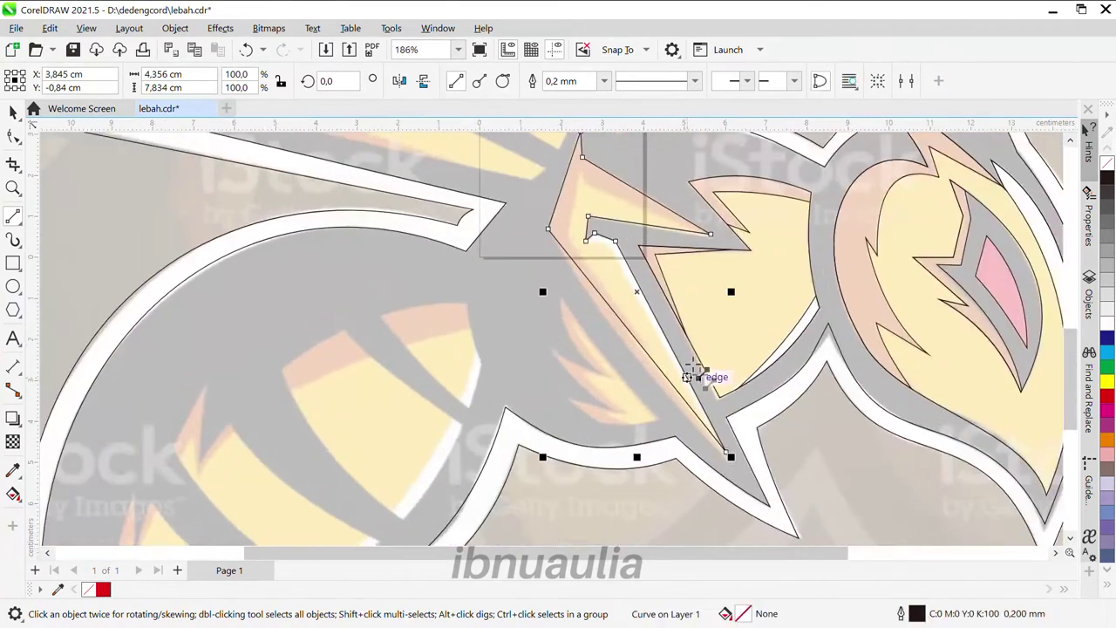
pyautogui.scroll(-2, 685, 445)
pyautogui.scroll(1, 600, 185)
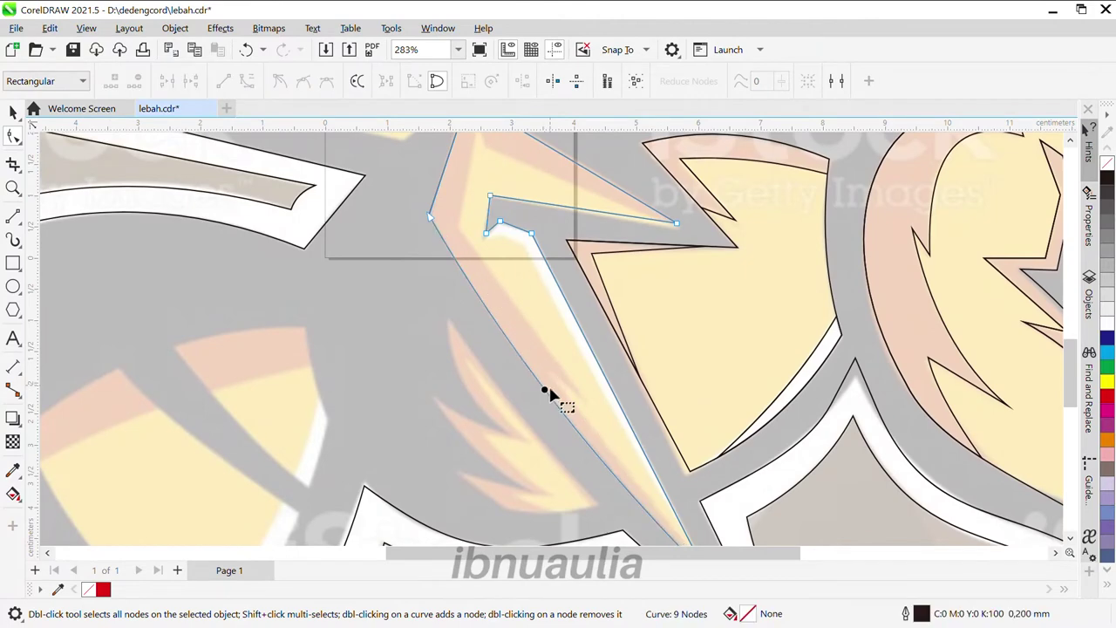
pyautogui.scroll(-2, 524, 375)
pyautogui.scroll(1, 510, 440)
# Draw connected segments along the pointed stripe's yellow-orange border, including its small notch, and close the shape around the orange rim's outer side
pyautogui.click(13, 216)
pyautogui.scroll(3, 660, 297)
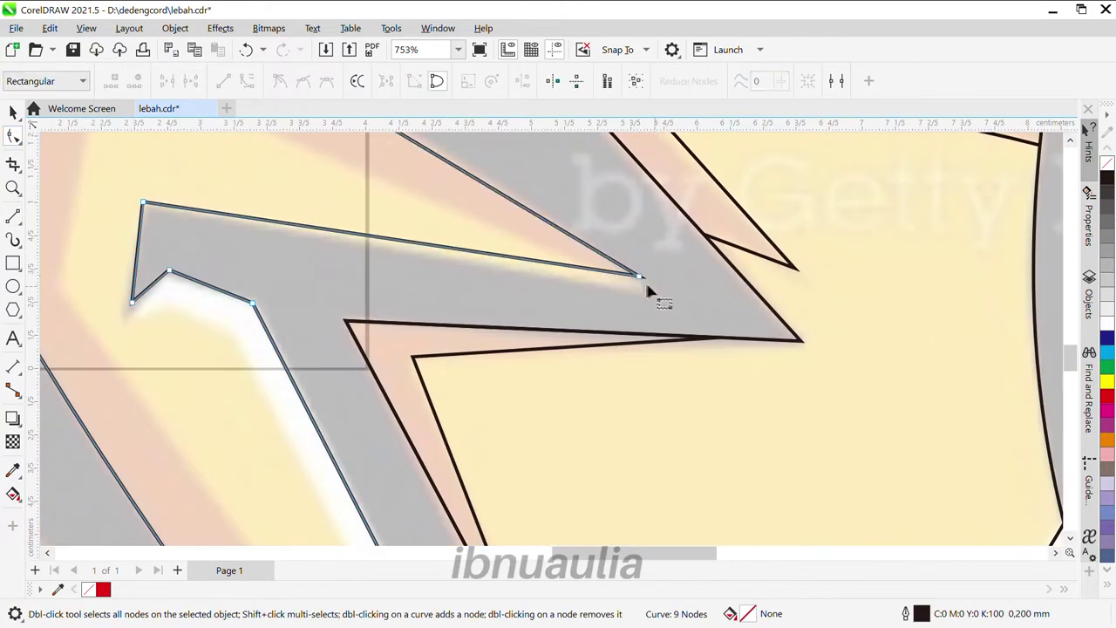
pyautogui.scroll(-1, 653, 305)
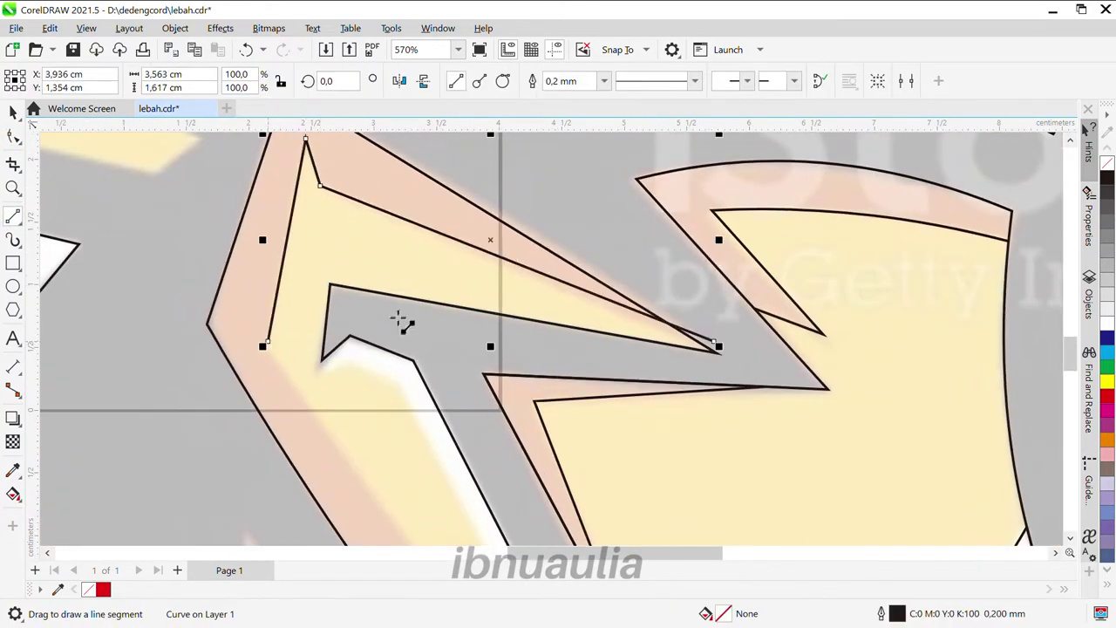
pyautogui.scroll(-2, 273, 350)
pyautogui.scroll(-1, 442, 416)
pyautogui.moveTo(442, 416); pyautogui.dragTo(580, 499)
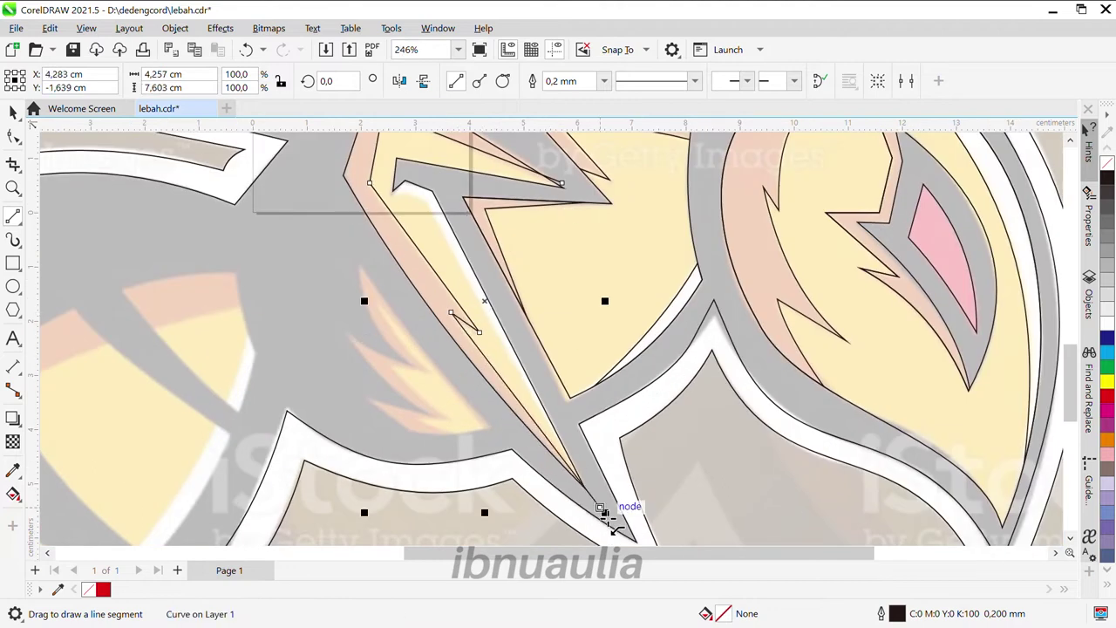
pyautogui.scroll(-3, 602, 513)
pyautogui.scroll(3, 622, 506)
pyautogui.moveTo(535, 436); pyautogui.dragTo(520, 370)
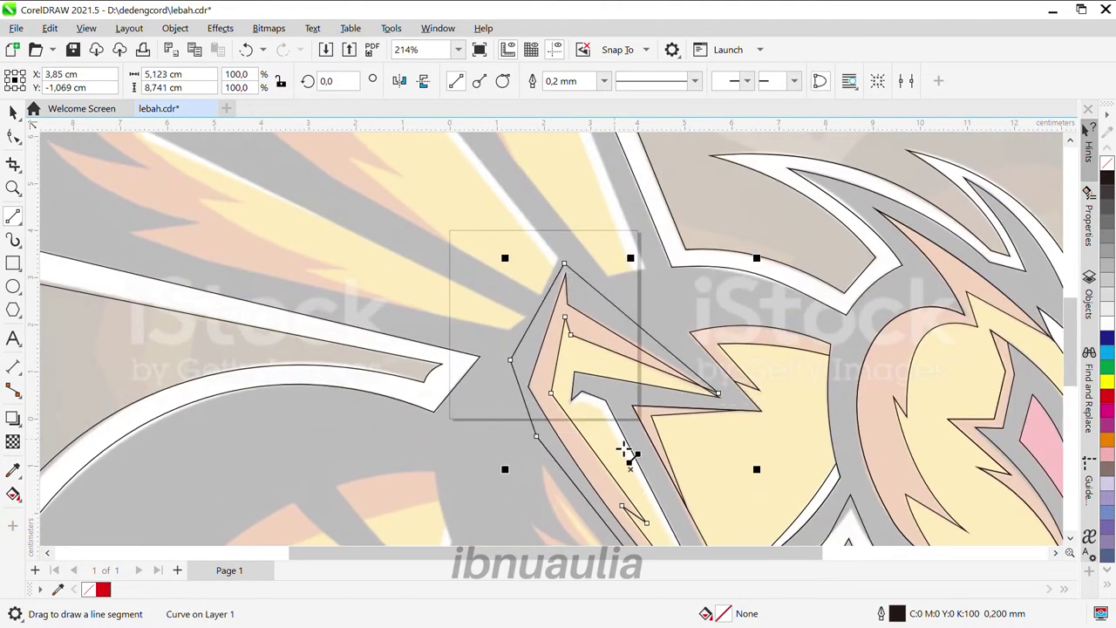
# Cut the pointed thorax stripe with the closed shape to leave only its yellow-orange dividing edge
pyautogui.press('space')
pyautogui.keyDown('shift'); pyautogui.click(459, 207); pyautogui.keyUp('shift')
pyautogui.click(631, 232)
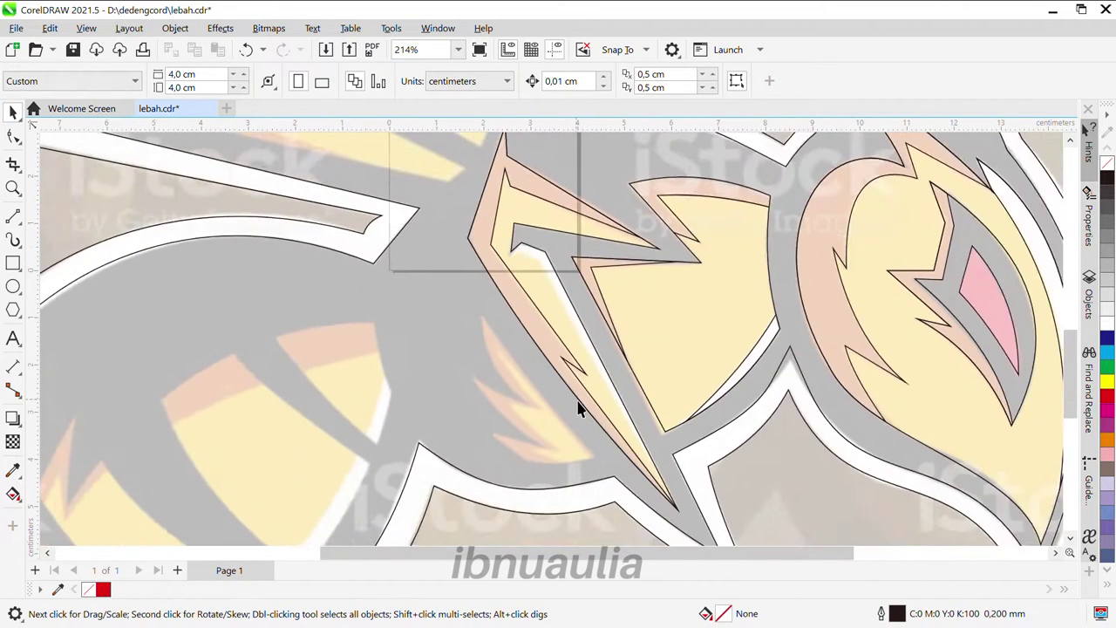
pyautogui.scroll(-3, 571, 314)
pyautogui.scroll(6, 556, 326)
# Draw connected segments along the inner edge of the pointed stripe's white highlight down to the tip, returning outside the stripe to close
pyautogui.press('space')
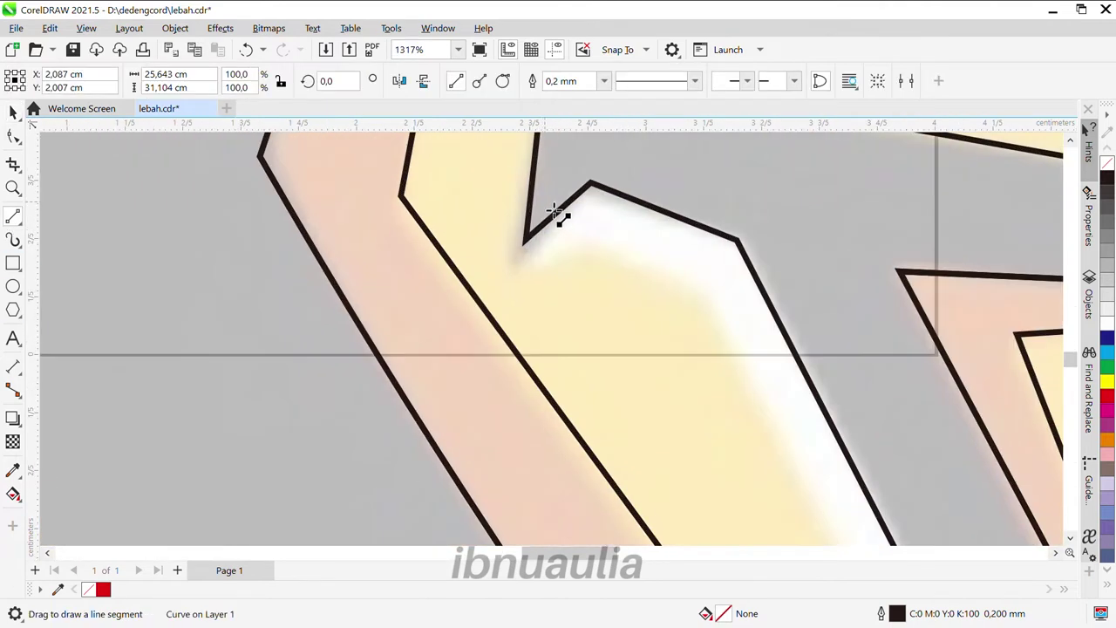
pyautogui.scroll(-4, 593, 253)
pyautogui.moveTo(593, 253); pyautogui.dragTo(663, 516)
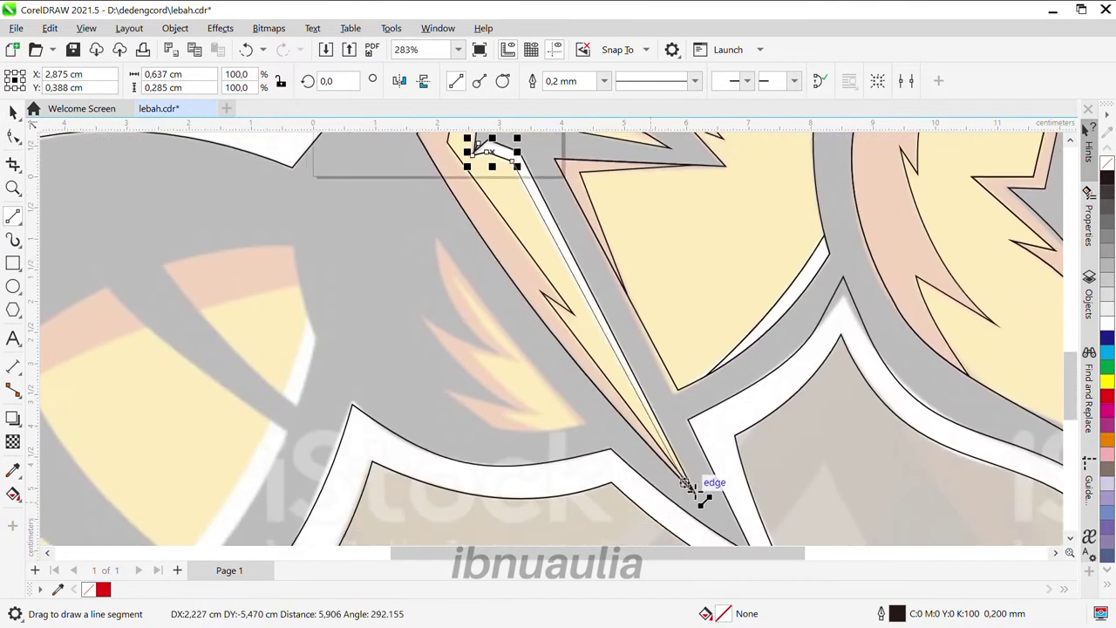
pyautogui.scroll(2, 549, 159)
pyautogui.moveTo(550, 159); pyautogui.dragTo(532, 277)
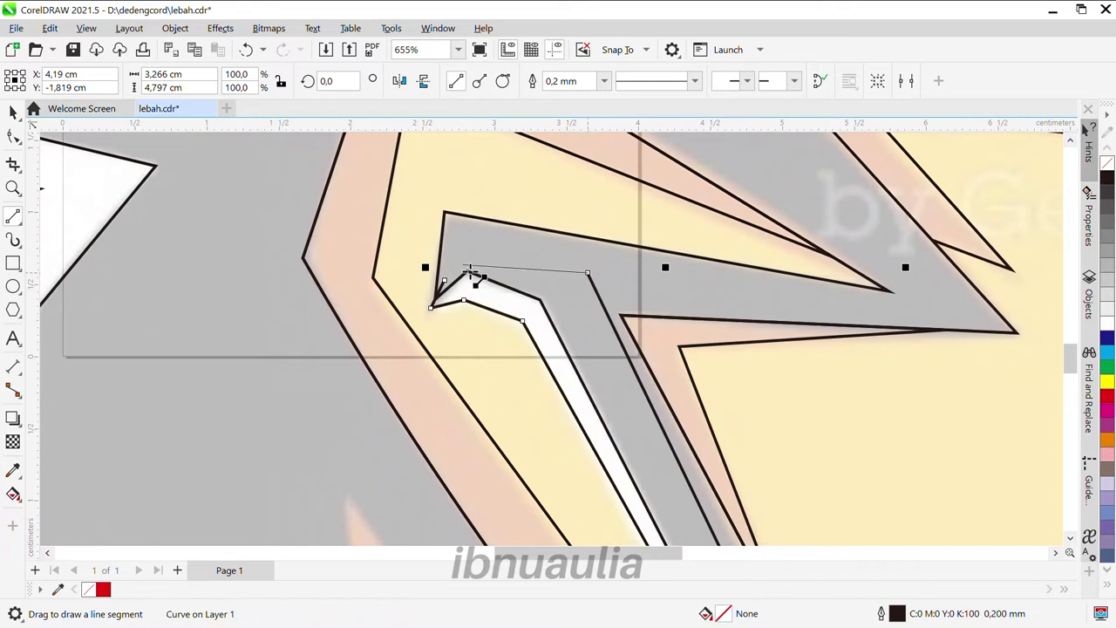
# Cut the pointed stripe with the highlight shape to leave only the edge dividing white from yellow
pyautogui.press('space')
pyautogui.scroll(2, 511, 237)
pyautogui.scroll(-2, 567, 288)
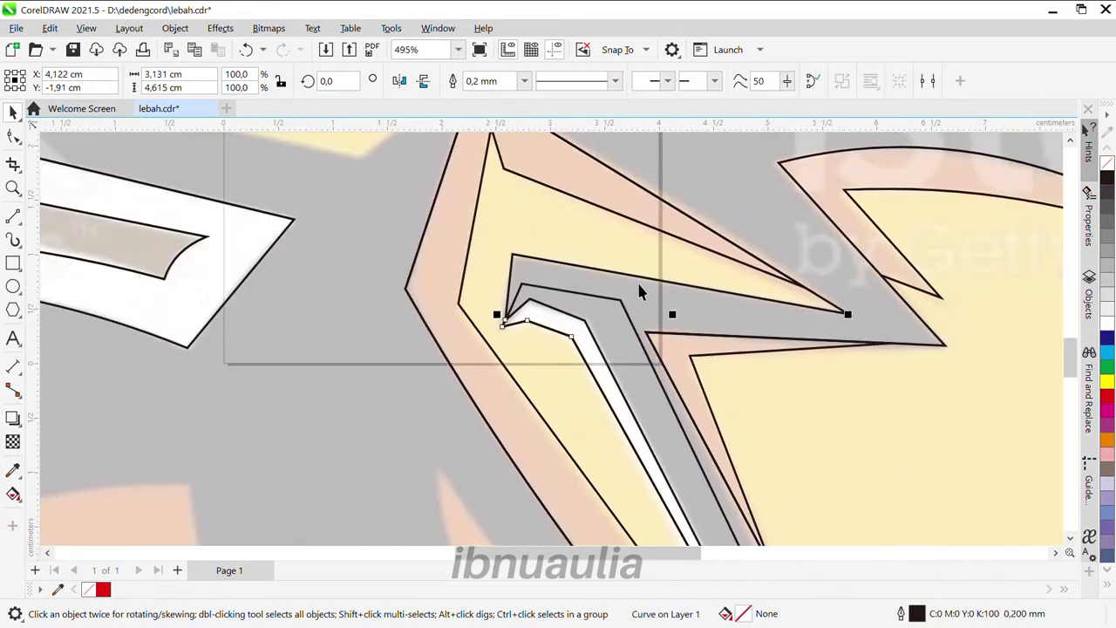
pyautogui.click(611, 323)
# Draw connected straight segments around the small three-pointed tufted patch beside the pointed stripe and close the outline
pyautogui.scroll(-1, 611, 323)
pyautogui.press('space')
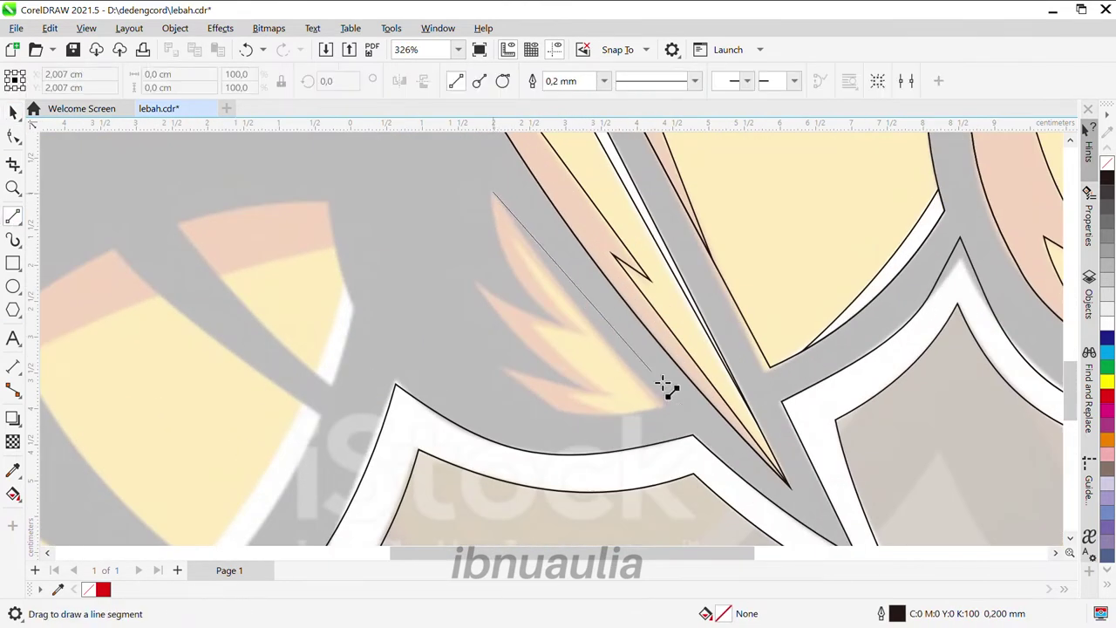
pyautogui.moveTo(663, 384); pyautogui.dragTo(664, 384)
pyautogui.scroll(1, 664, 384)
pyautogui.scroll(-2, 475, 240)
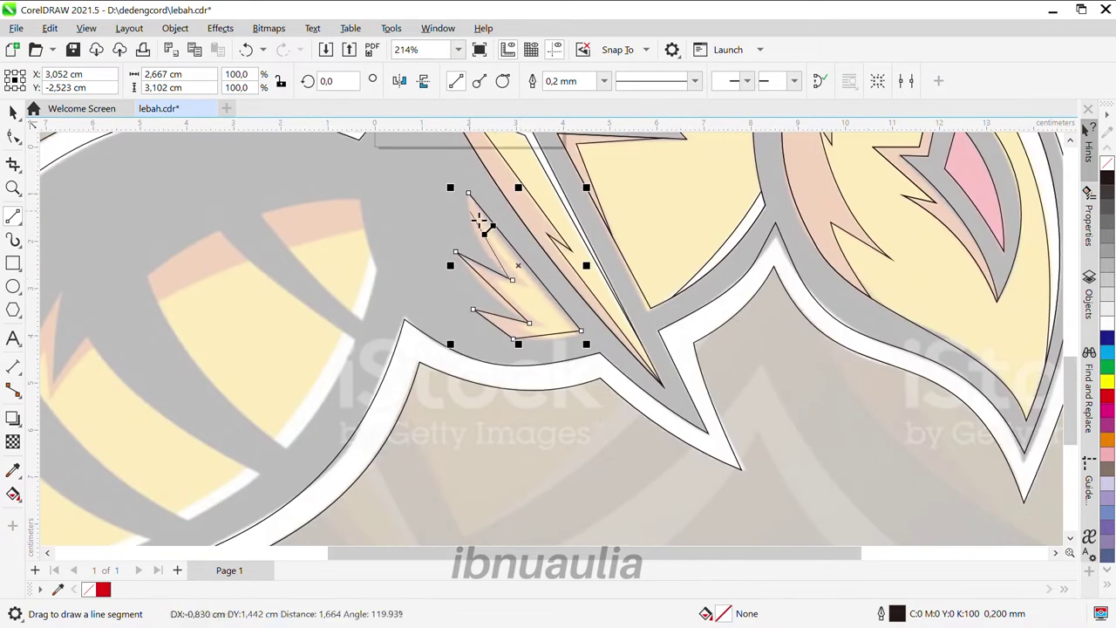
# Bend the tufted patch's outer edges into curves following the reference and remove its surplus bottom node
pyautogui.press('F10')
pyautogui.scroll(5, 498, 296)
pyautogui.scroll(-4, 485, 354)
pyautogui.moveTo(495, 298); pyautogui.dragTo(646, 388)
pyautogui.scroll(3, 599, 391)
pyautogui.scroll(-2, 508, 291)
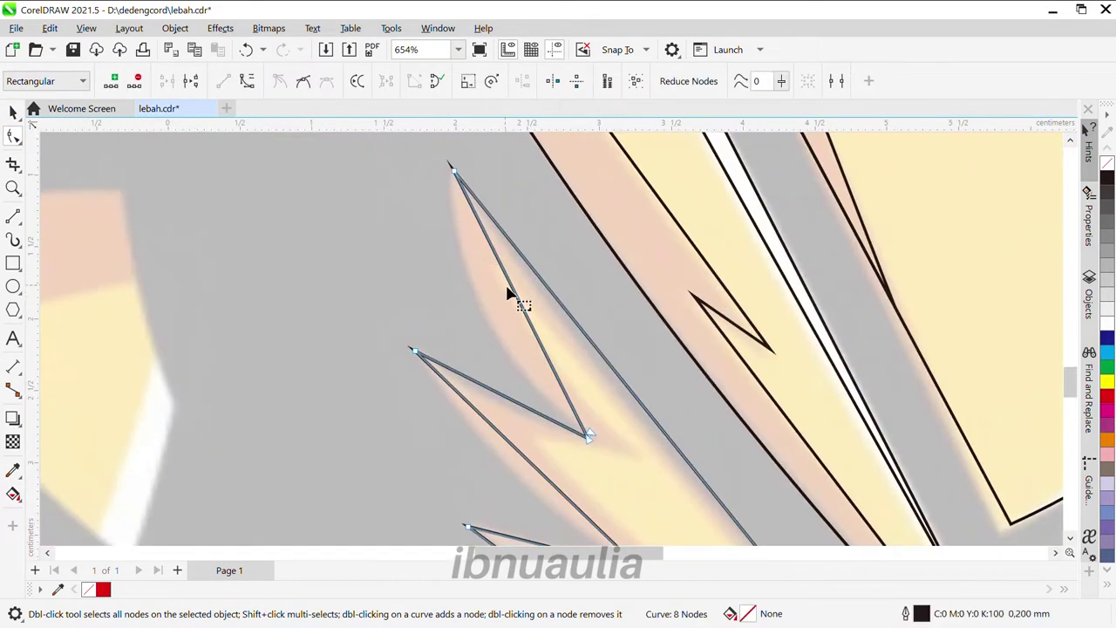
pyautogui.scroll(1, 537, 434)
pyautogui.scroll(-3, 601, 466)
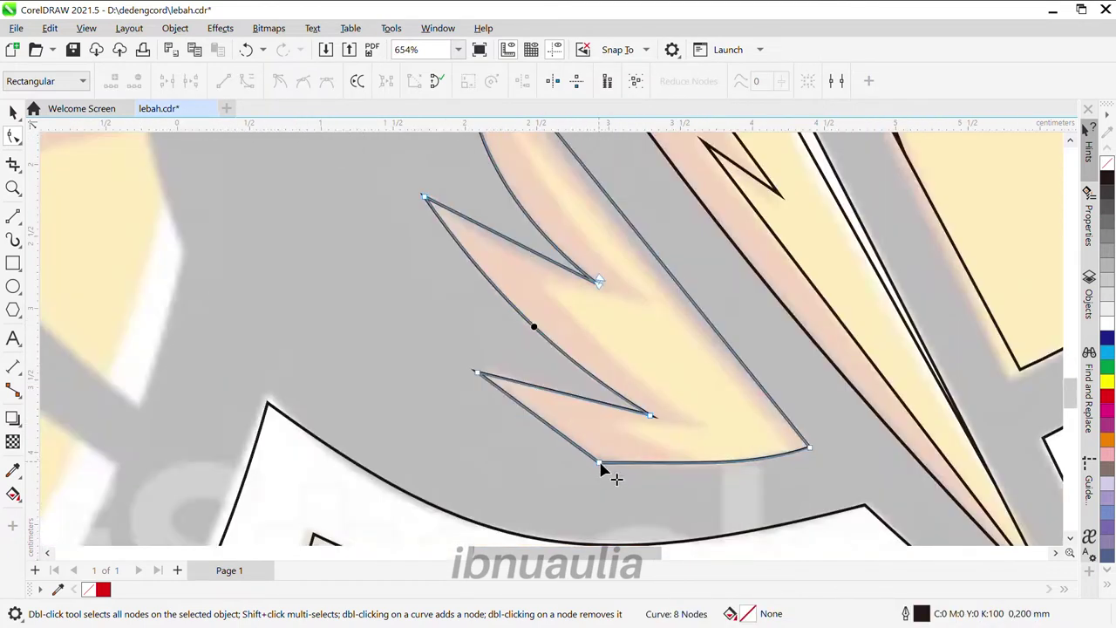
pyautogui.scroll(2, 613, 358)
pyautogui.press('space')
pyautogui.scroll(1, 613, 357)
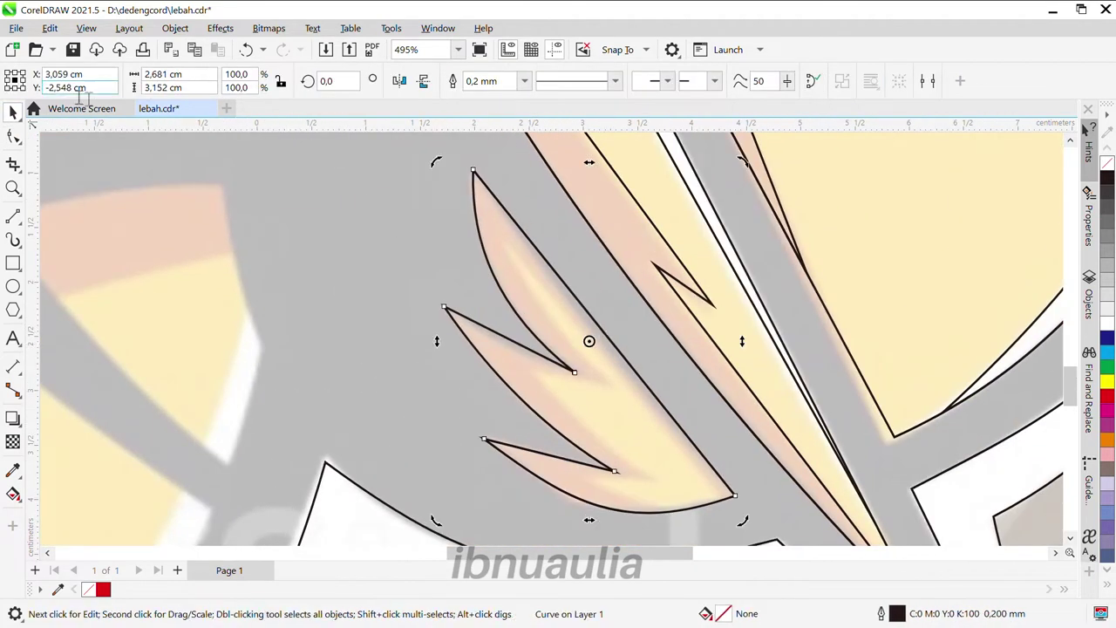
pyautogui.press('space')
pyautogui.scroll(3, 615, 357)
pyautogui.scroll(-2, 621, 362)
pyautogui.scroll(-2, 621, 362)
# Draw a zigzag of connected segments along the tufted patch's yellow-orange border and close it around the orange side outside the patch
pyautogui.click(13, 215)
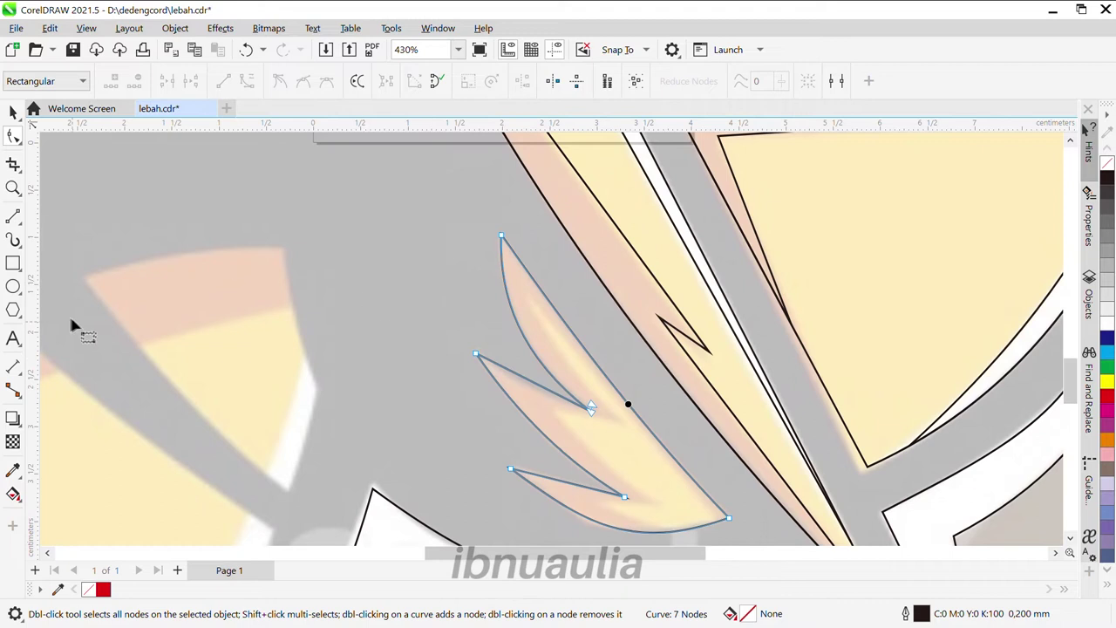
pyautogui.scroll(3, 581, 393)
pyautogui.moveTo(505, 440); pyautogui.dragTo(500, 434)
pyautogui.scroll(-2, 509, 368)
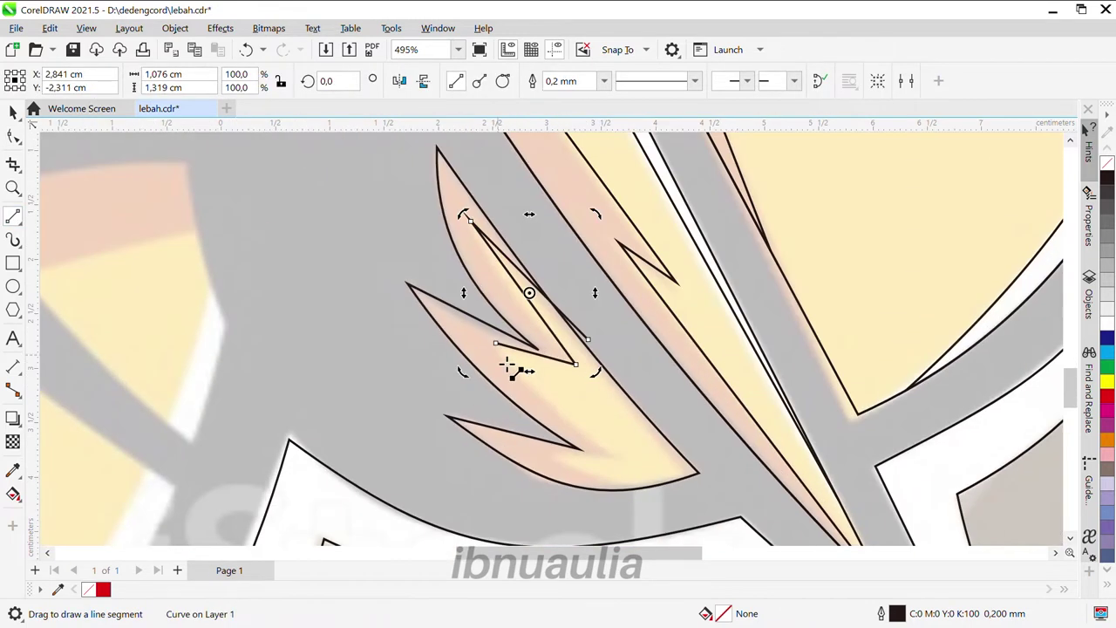
pyautogui.hotkey('ctrl', 'z')
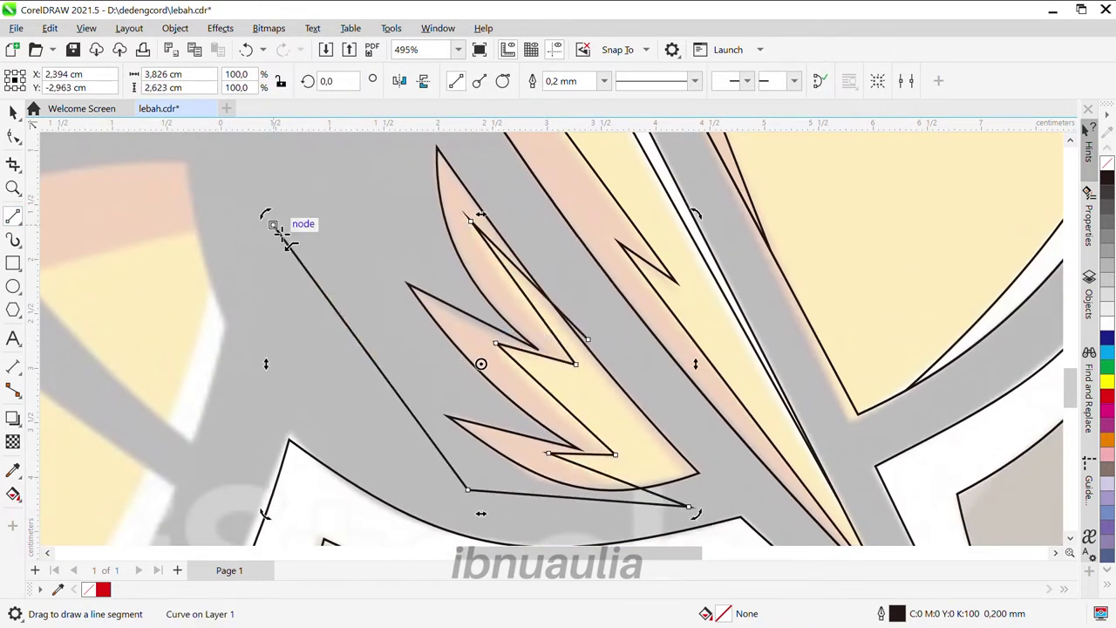
pyautogui.moveTo(279, 229); pyautogui.dragTo(471, 221)
pyautogui.scroll(2, 378, 354)
pyautogui.scroll(-3, 498, 471)
# Try to cut the tufted patch with the closed zigzag shape, then undo back to the two uncut outlines
pyautogui.press('space')
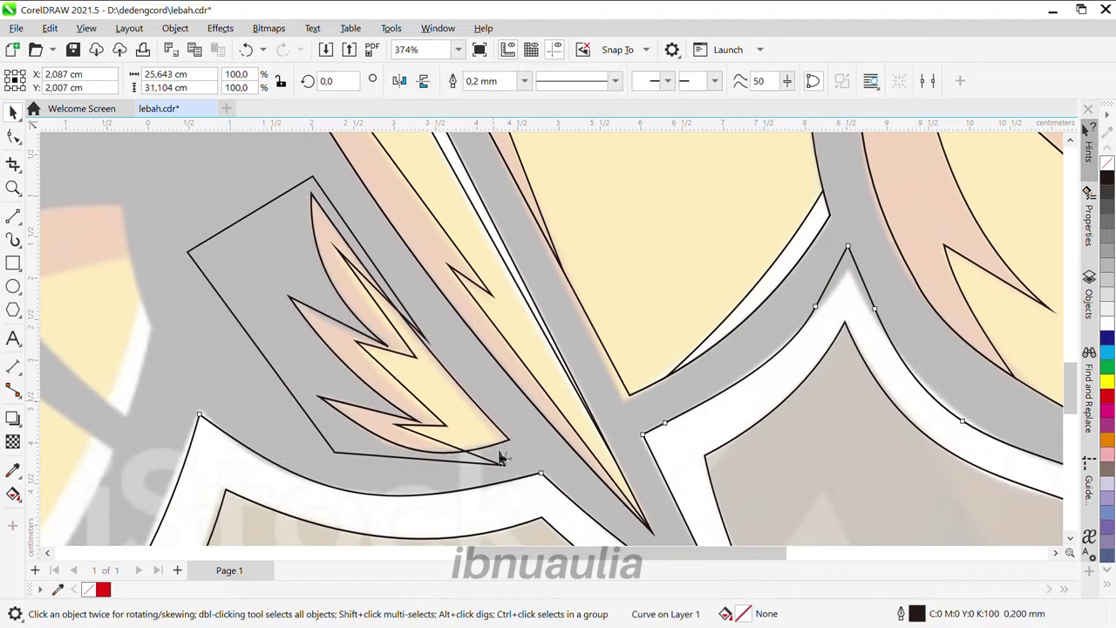
pyautogui.click(367, 454)
pyautogui.scroll(3, 519, 449)
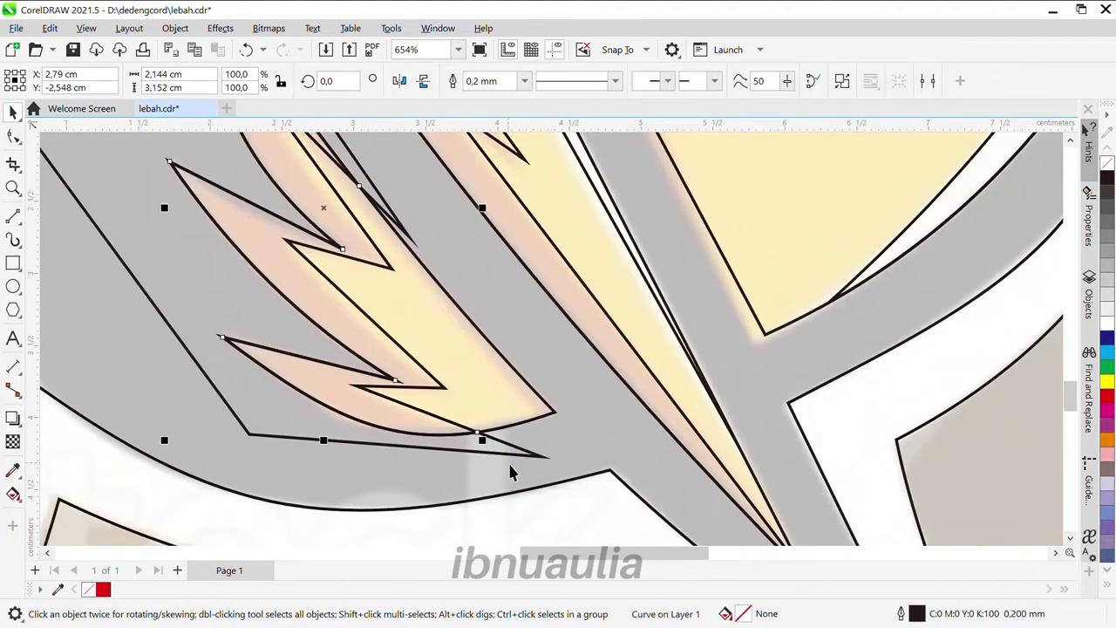
pyautogui.click(480, 480)
pyautogui.click(538, 444)
pyautogui.scroll(-3, 547, 440)
pyautogui.keyDown('shift'); pyautogui.click(545, 440); pyautogui.keyUp('shift')
pyautogui.hotkey('ctrl', 'l')
pyautogui.hotkey('ctrl', 'z')
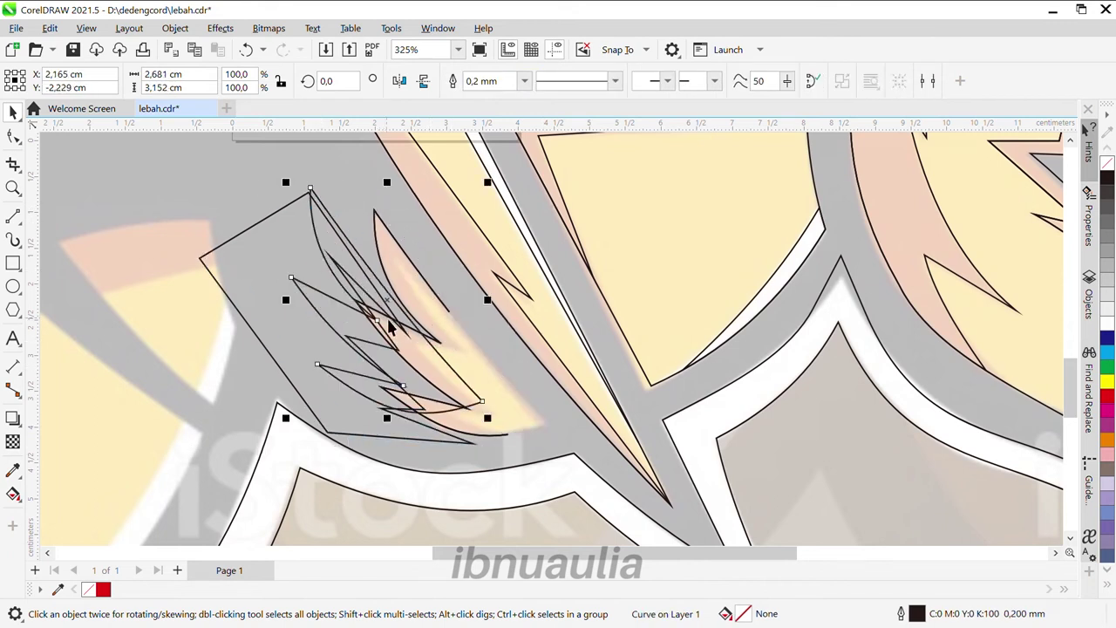
pyautogui.scroll(3, 481, 424)
pyautogui.scroll(-4, 491, 425)
pyautogui.click(490, 425)
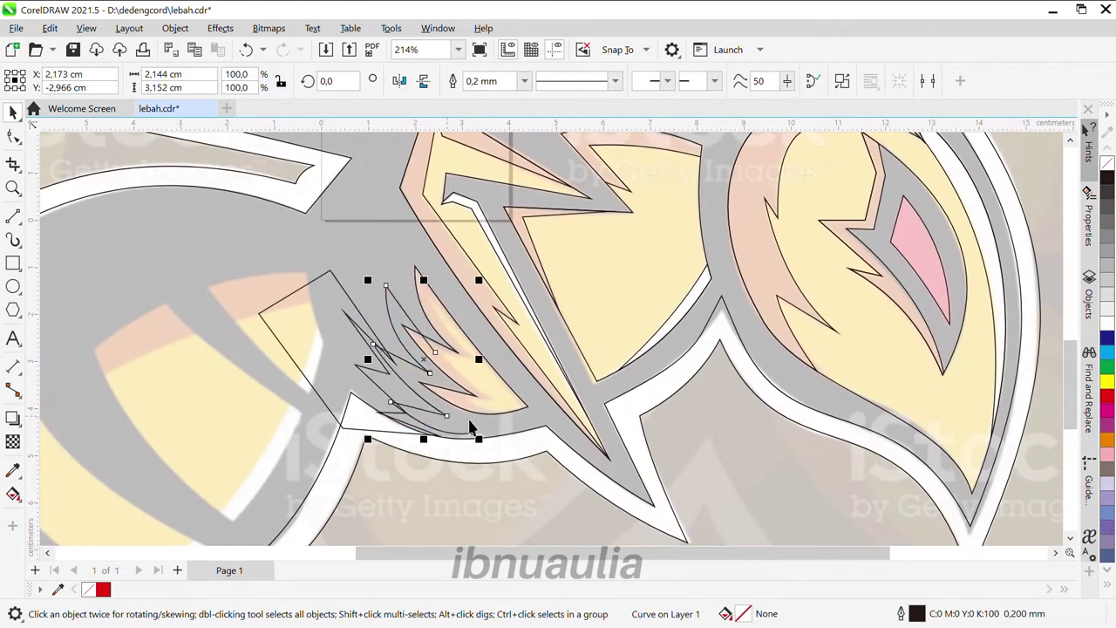
pyautogui.scroll(1, 444, 431)
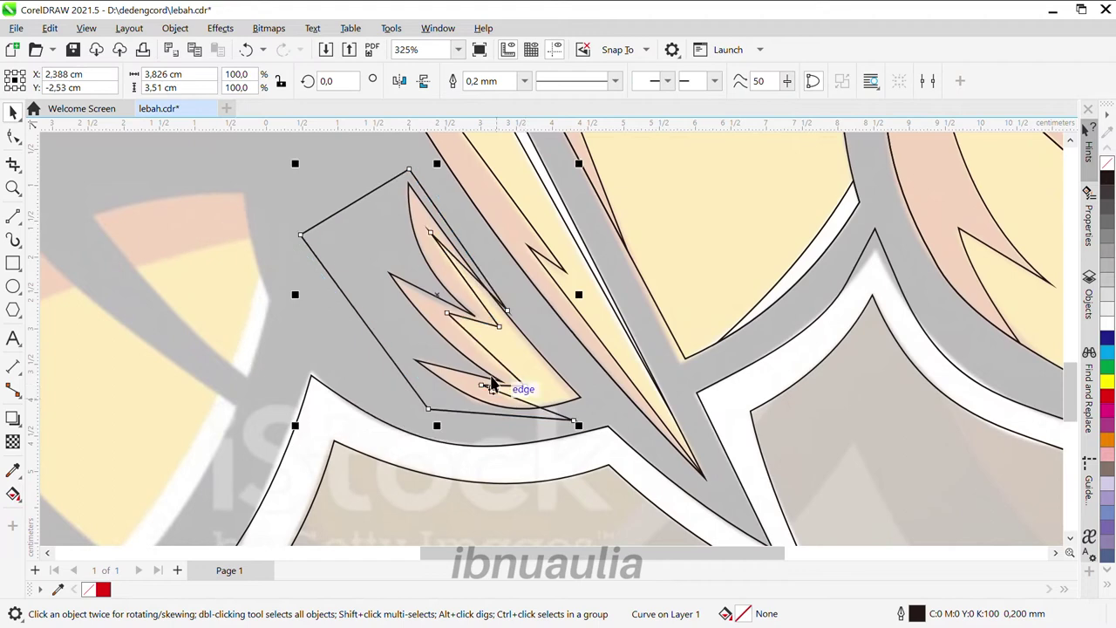
# Cut the tufted patch with the zigzag shape to produce its orange fringe as a separate closed piece
pyautogui.scroll(2, 505, 403)
pyautogui.press('F10')
pyautogui.scroll(3, 559, 240)
pyautogui.scroll(-8, 558, 240)
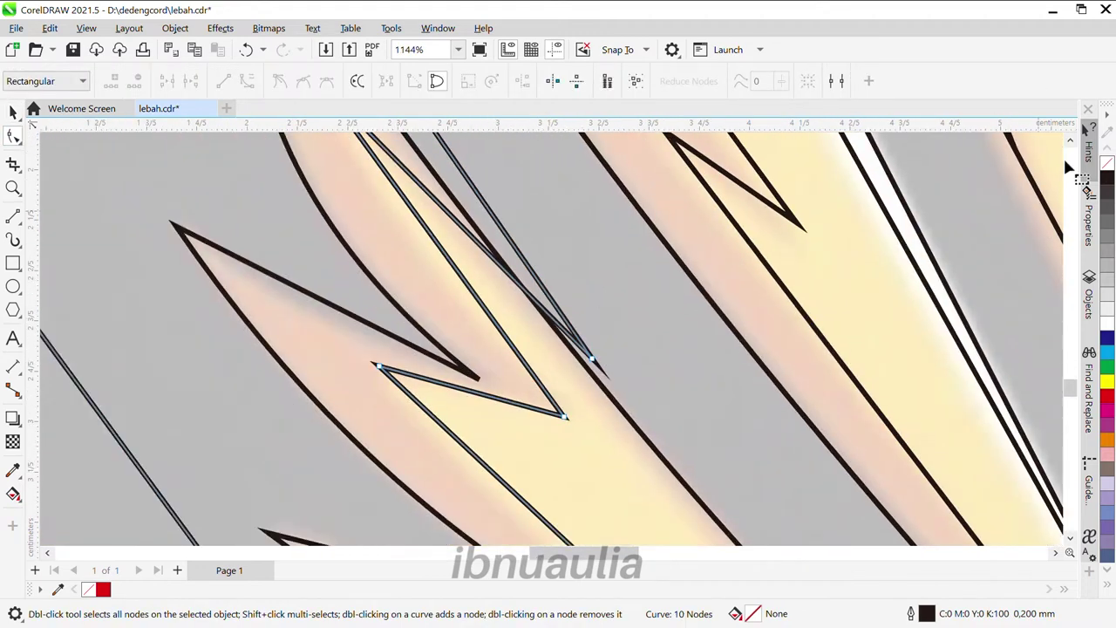
pyautogui.press('space')
pyautogui.scroll(6, 471, 244)
pyautogui.scroll(-4, 593, 425)
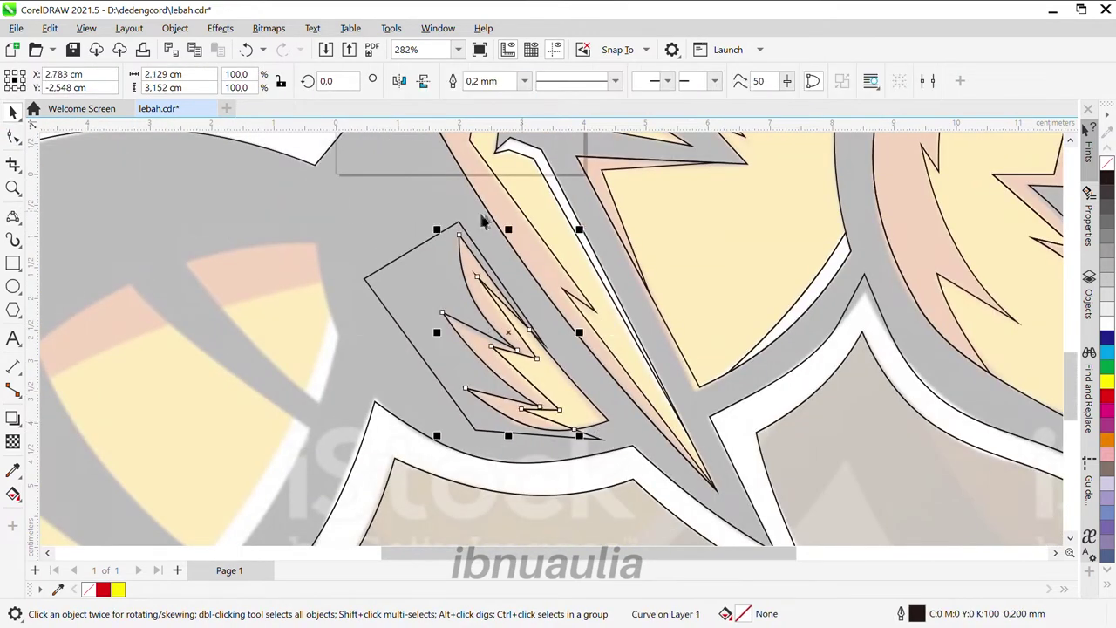
# Remove the cutting shape and bend the orange fringe's inner edges to follow the yellow-orange border
pyautogui.press('F10')
pyautogui.scroll(3, 610, 419)
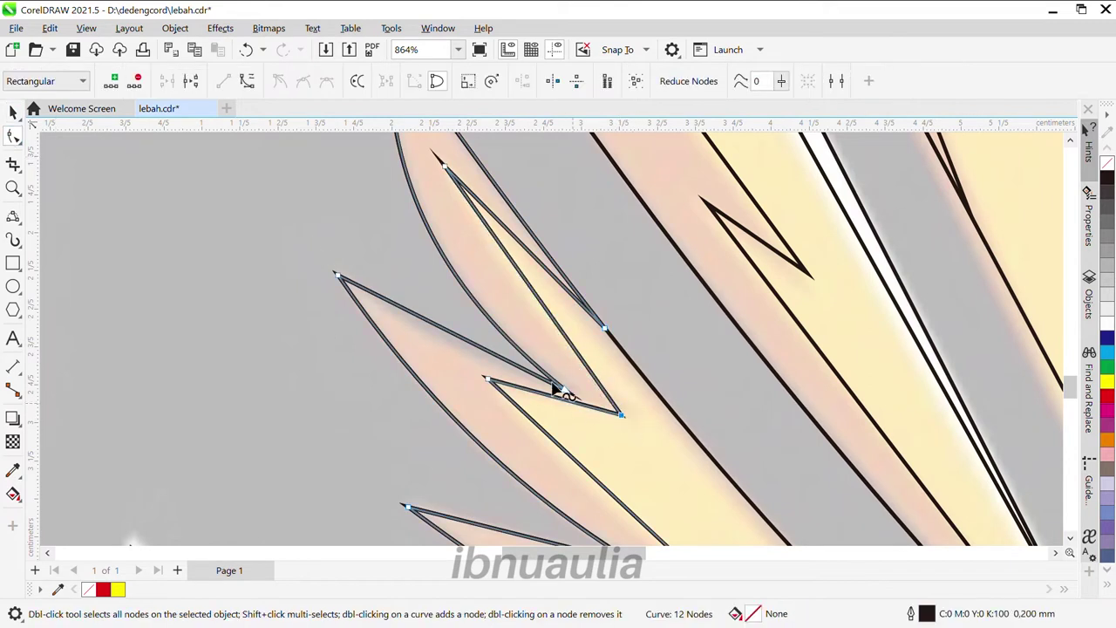
pyautogui.click(541, 301)
pyautogui.scroll(-2, 521, 392)
pyautogui.scroll(2, 521, 393)
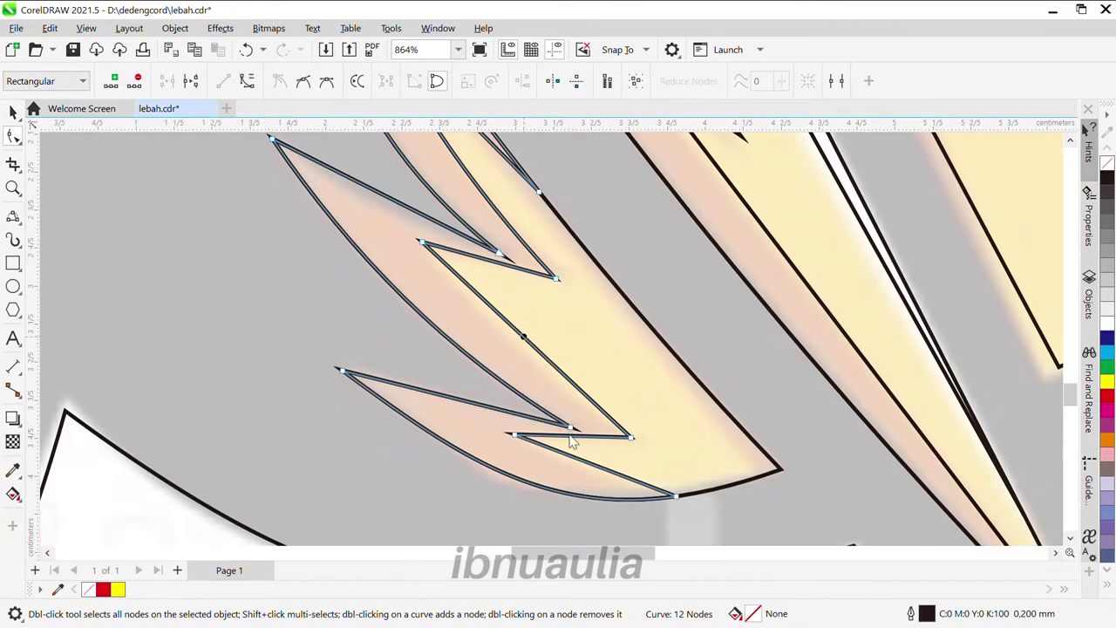
pyautogui.scroll(2, 558, 430)
pyautogui.scroll(-6, 624, 360)
pyautogui.press('space')
pyautogui.scroll(-1, 589, 340)
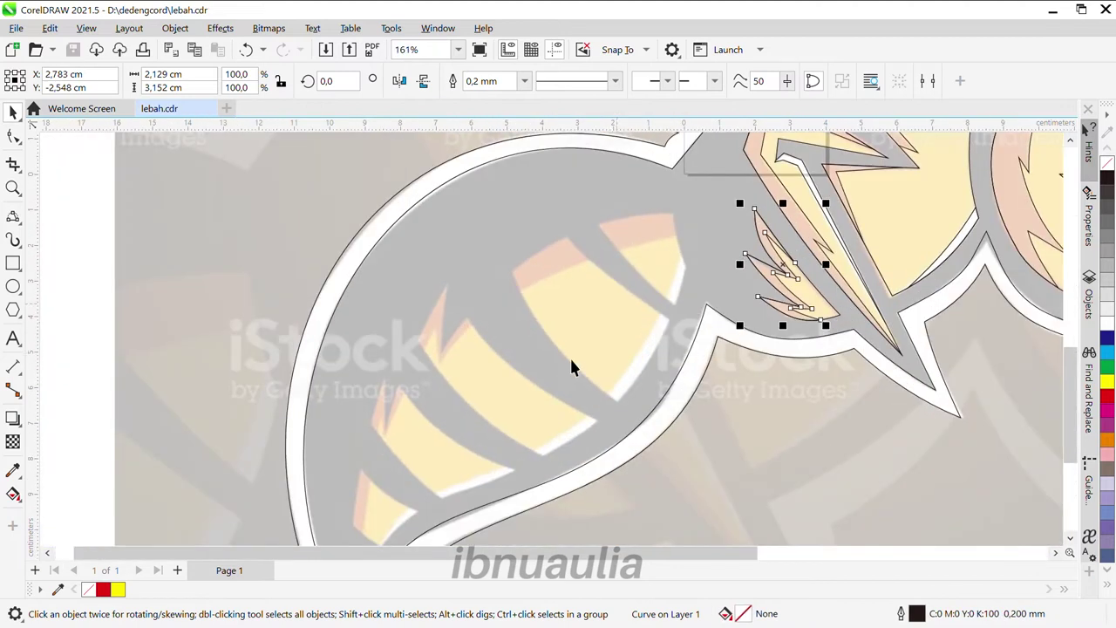
# Outline the abdomen stripe nearest the thorax, including its white highlight, as a closed four-node shape with the Bézier tool
pyautogui.scroll(2, 569, 356)
pyautogui.press('space')
pyautogui.scroll(2, 723, 240)
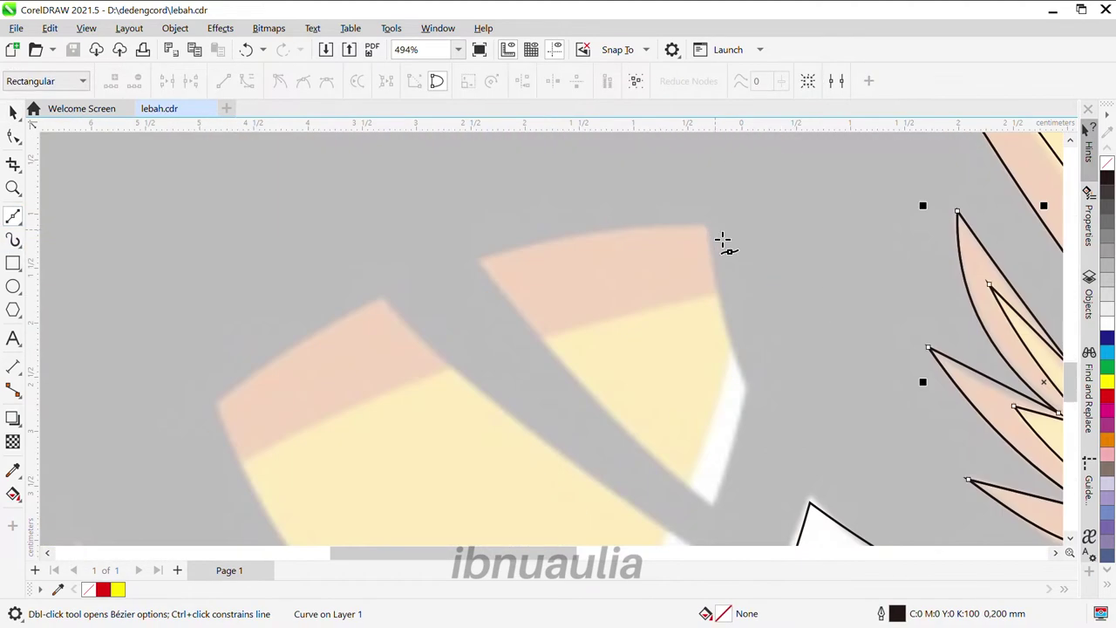
pyautogui.scroll(-2, 517, 297)
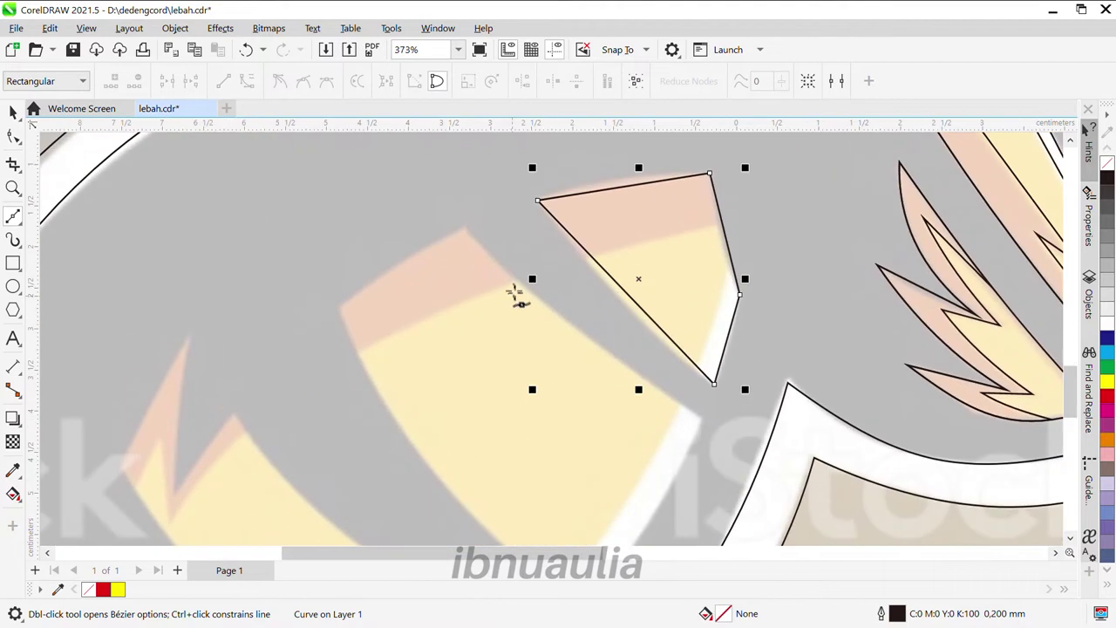
# Outline the second abdomen stripe through its four corners and close the shape
pyautogui.click(711, 427)
pyautogui.scroll(-1, 711, 428)
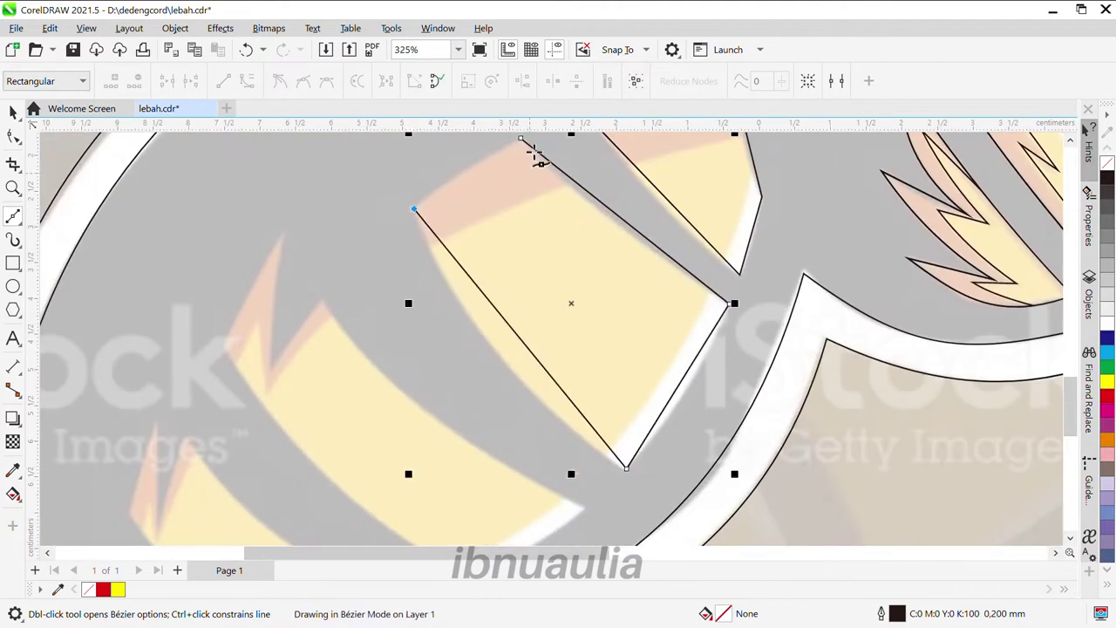
pyautogui.click(522, 140)
pyautogui.scroll(-2, 586, 373)
# Outline the third abdomen stripe with its deep notch between two orange points as a closed six-node shape
pyautogui.press('space')
pyautogui.scroll(-4, 558, 367)
pyautogui.scroll(3, 526, 369)
pyautogui.scroll(2, 499, 311)
pyautogui.press('Delete')
pyautogui.scroll(3, 536, 379)
pyautogui.click(417, 206)
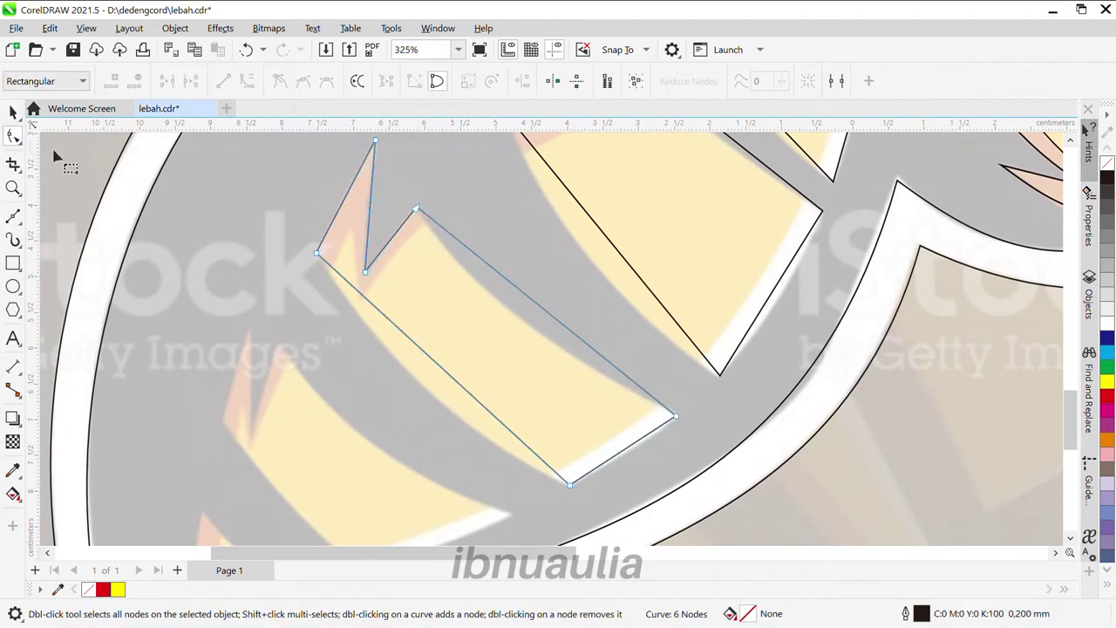
# Bend the third abdomen stripe's two long edges into curves matching the reference
pyautogui.scroll(-2, 626, 440)
pyautogui.scroll(4, 510, 284)
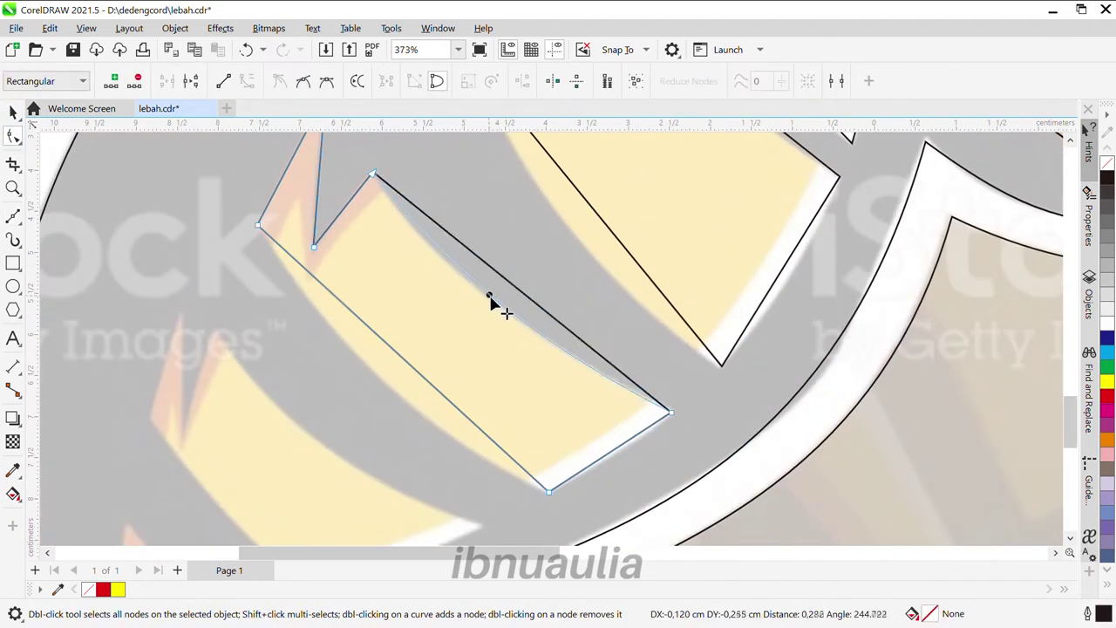
pyautogui.moveTo(490, 299); pyautogui.dragTo(489, 305)
pyautogui.scroll(2, 464, 427)
pyautogui.scroll(-2, 378, 386)
pyautogui.scroll(2, 440, 323)
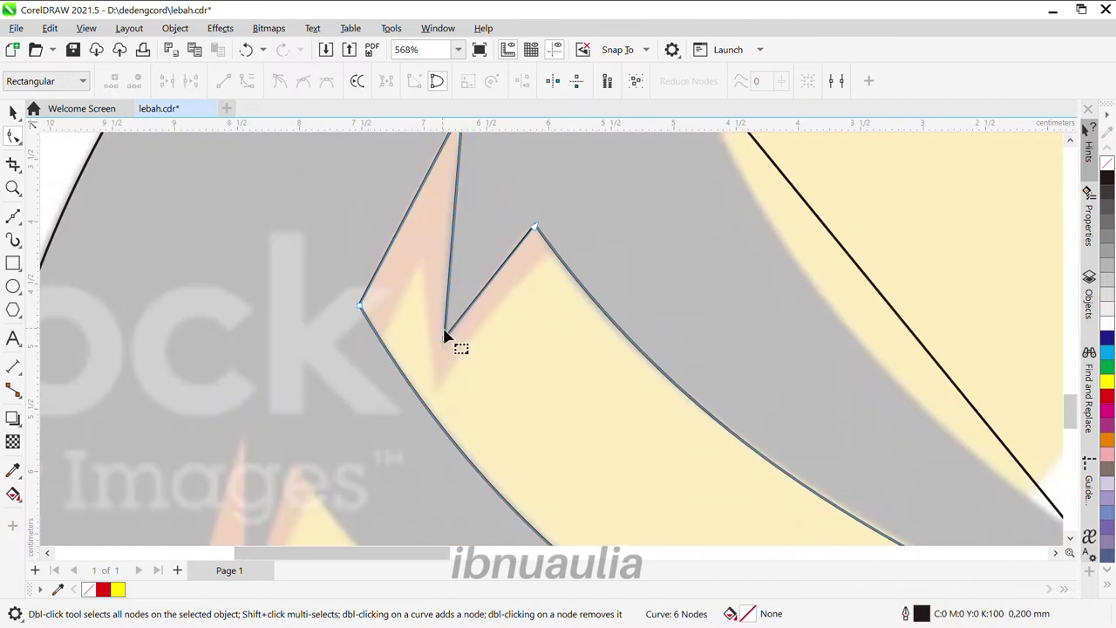
pyautogui.scroll(-7, 445, 336)
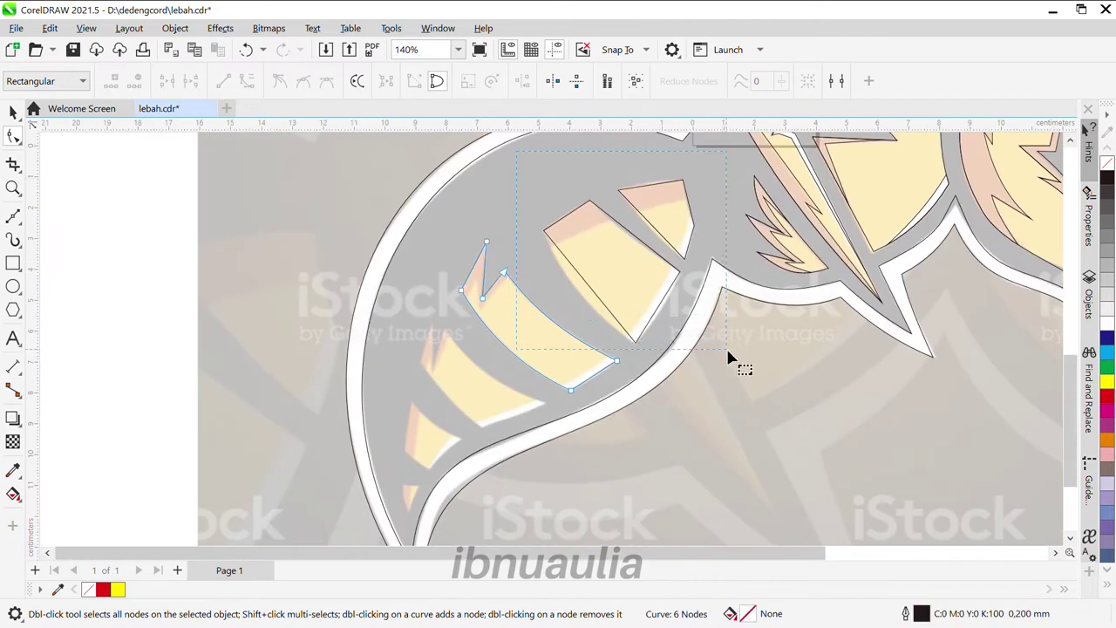
# Curve the second abdomen stripe's long lower edge and its white-highlight edge to match the reference
pyautogui.scroll(4, 731, 359)
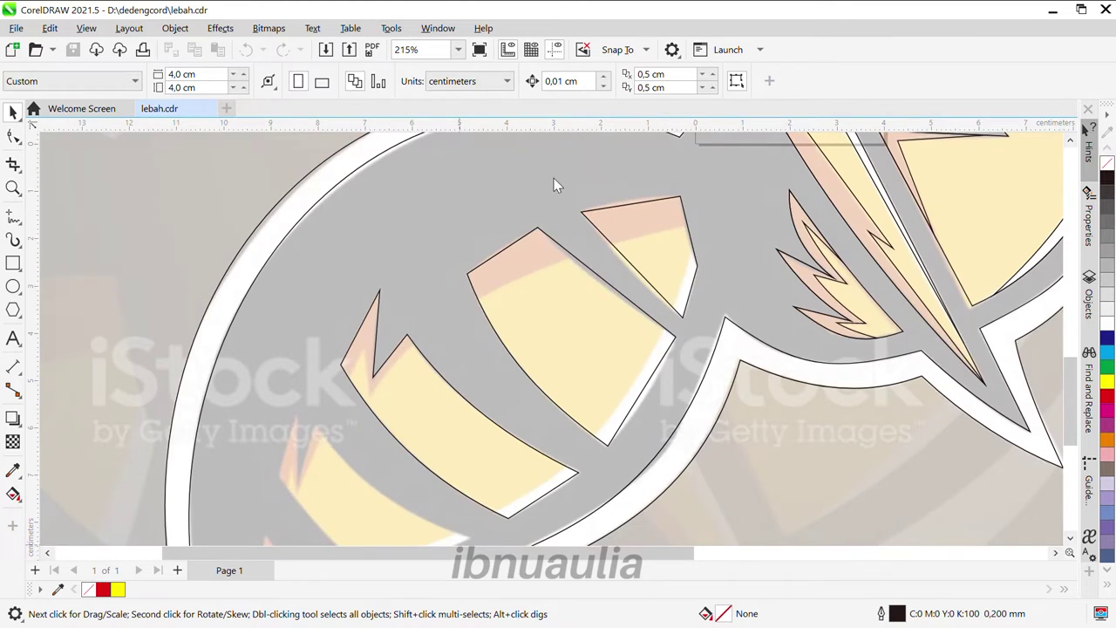
pyautogui.click(578, 404)
pyautogui.scroll(2, 579, 404)
pyautogui.press('F10')
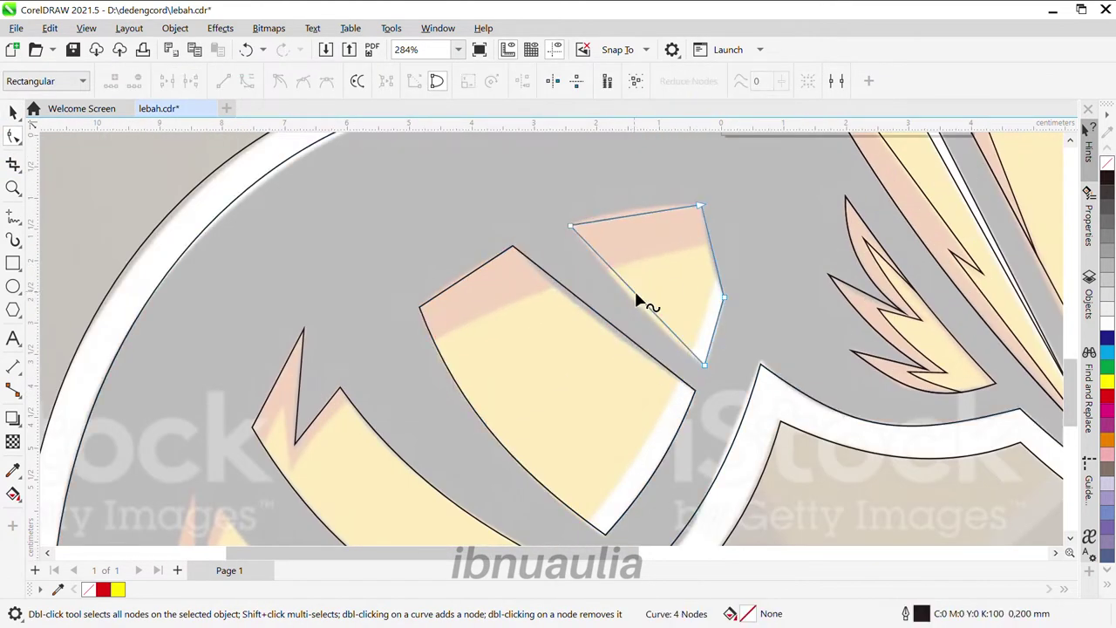
# Curve the long lower edge and the orange top edge of the abdomen stripe nearest the thorax
pyautogui.scroll(4, 634, 211)
pyautogui.moveTo(635, 211); pyautogui.dragTo(653, 209)
pyautogui.scroll(-5, 767, 299)
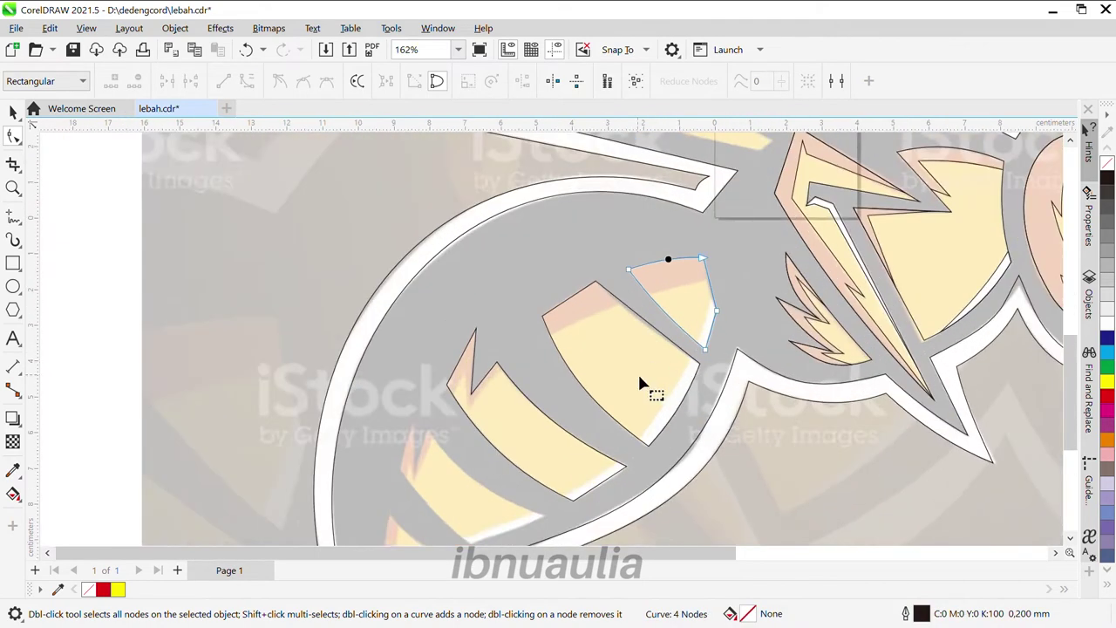
# Bend the second abdomen stripe's long upper edge inward to follow the reference
pyautogui.click(641, 384)
pyautogui.scroll(5, 644, 349)
pyautogui.scroll(-5, 634, 291)
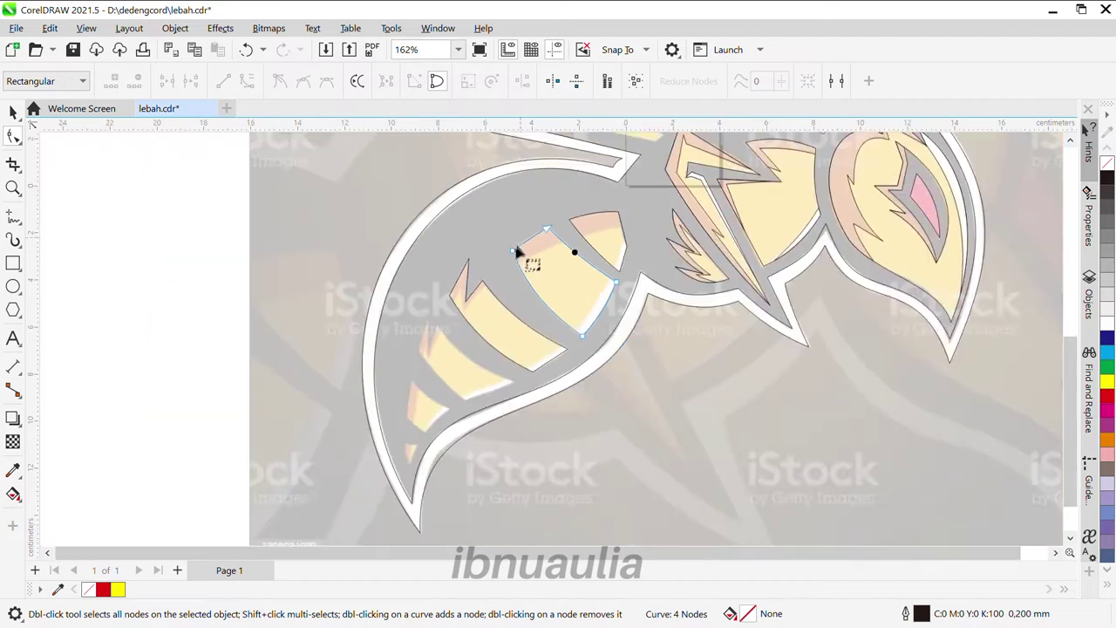
# Outline the fourth abdomen stripe with its narrow orange notch as a closed six-node shape using the Bézier tool
pyautogui.scroll(3, 518, 252)
pyautogui.click(14, 218)
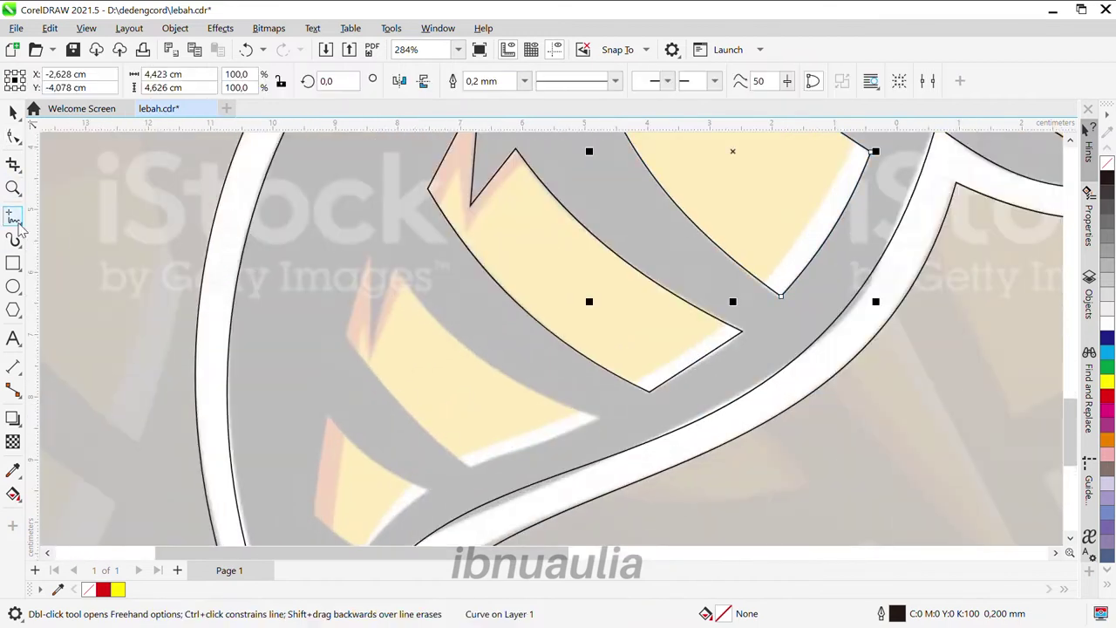
pyautogui.click(30, 233)
pyautogui.scroll(3, 377, 218)
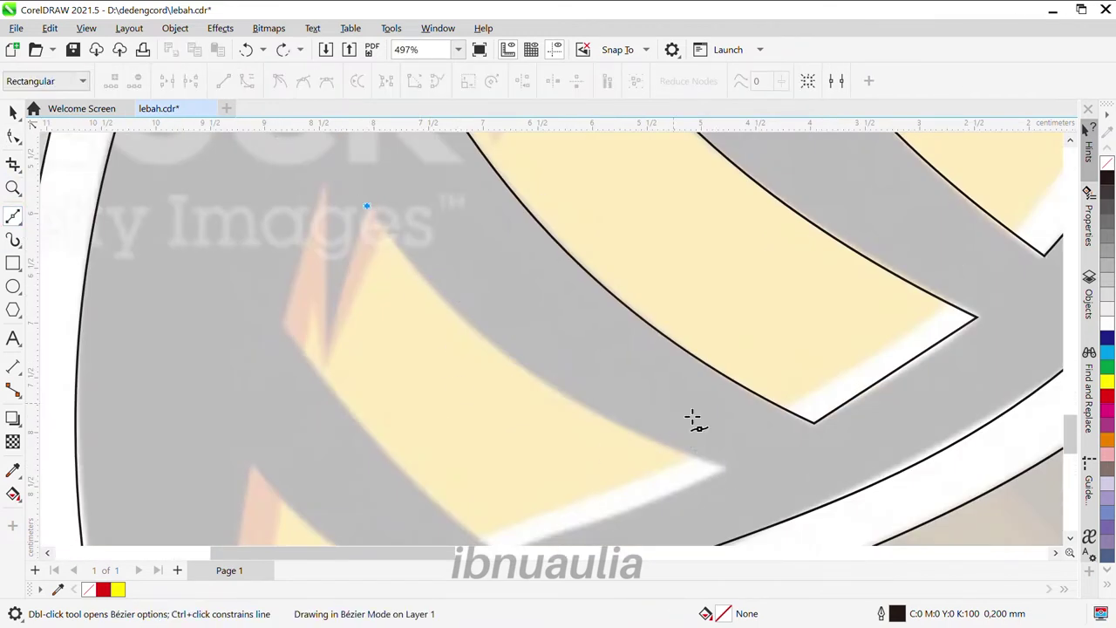
pyautogui.click(726, 471)
pyautogui.click(401, 234)
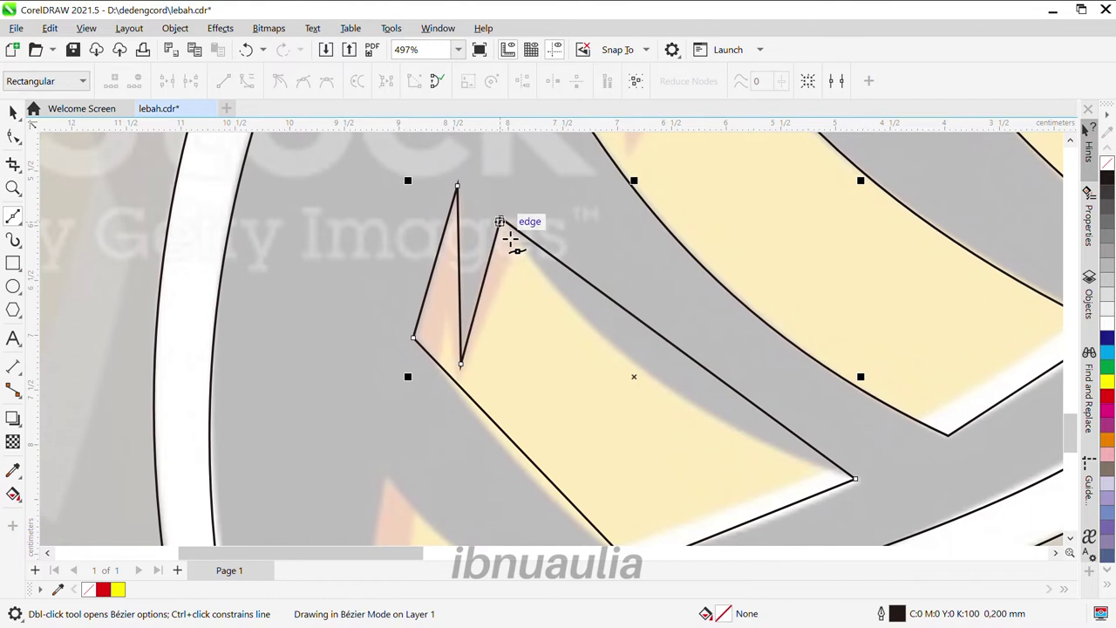
pyautogui.click(503, 219)
pyautogui.scroll(-3, 552, 283)
# Bend the fourth abdomen stripe's upper and lower long edges into curves following the reference
pyautogui.click(12, 111)
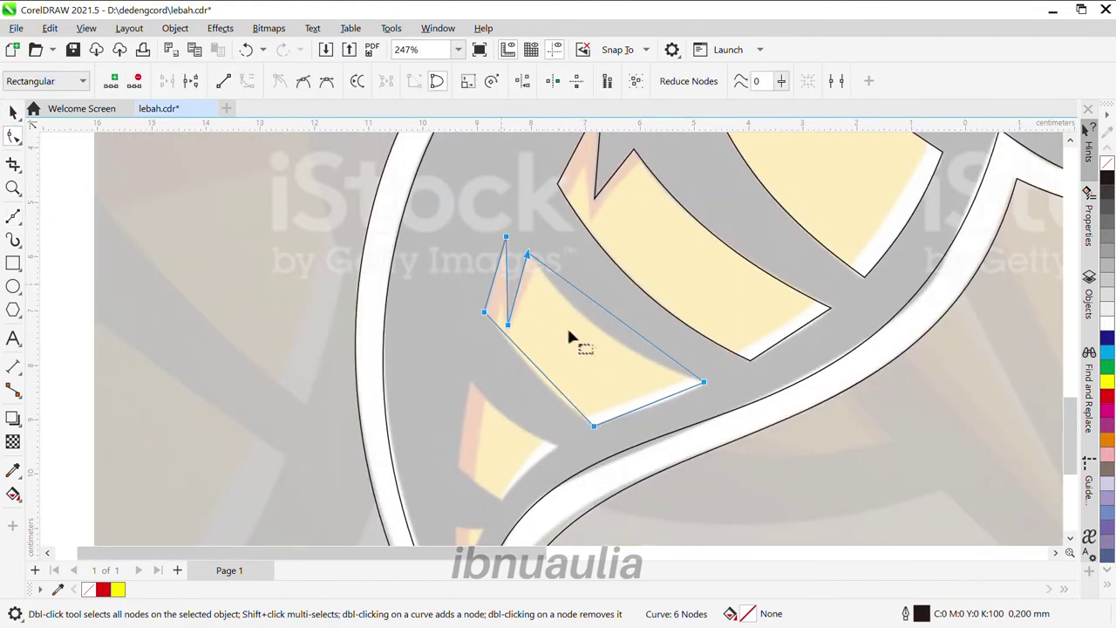
pyautogui.click(613, 328)
pyautogui.scroll(3, 613, 328)
pyautogui.moveTo(561, 316); pyautogui.dragTo(563, 318)
# Outline the small fifth abdomen stripe near the tail through its four corners and close the shape
pyautogui.scroll(-3, 486, 274)
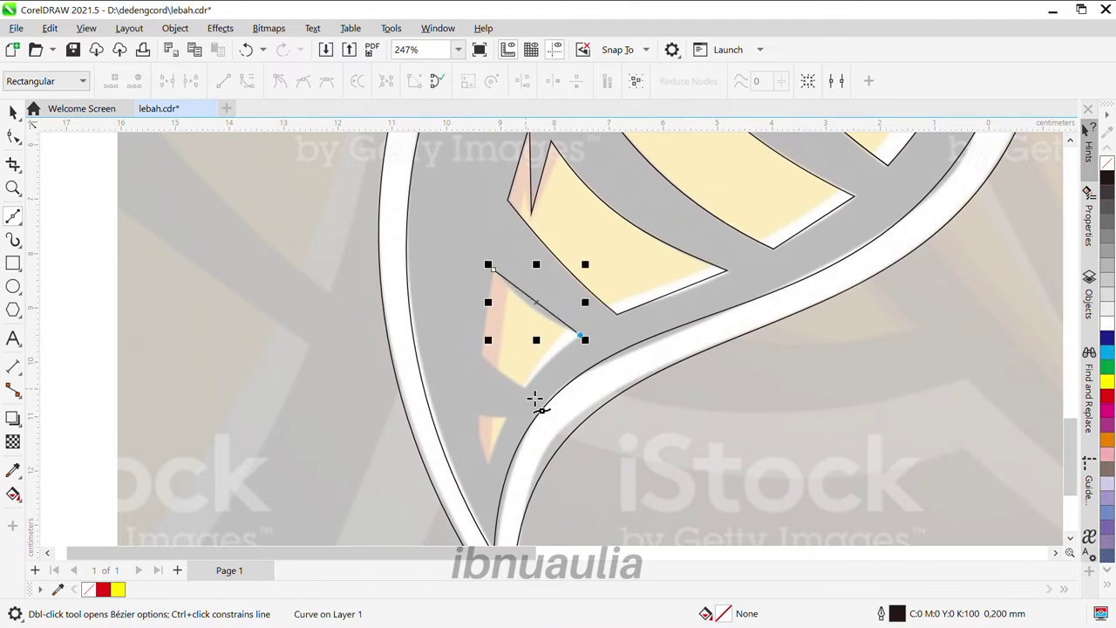
pyautogui.click(478, 360)
pyautogui.scroll(4, 478, 360)
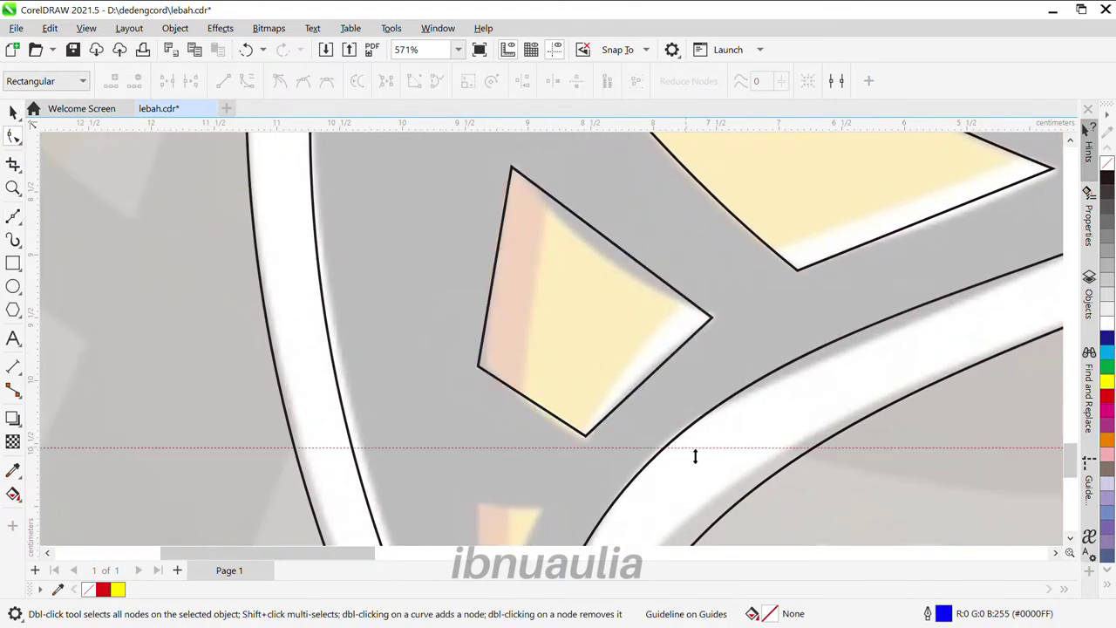
# Bend the small fifth abdomen stripe's upper edge inward into a curve following the reference
pyautogui.scroll(-4, 696, 456)
pyautogui.click(668, 436)
pyautogui.scroll(4, 611, 290)
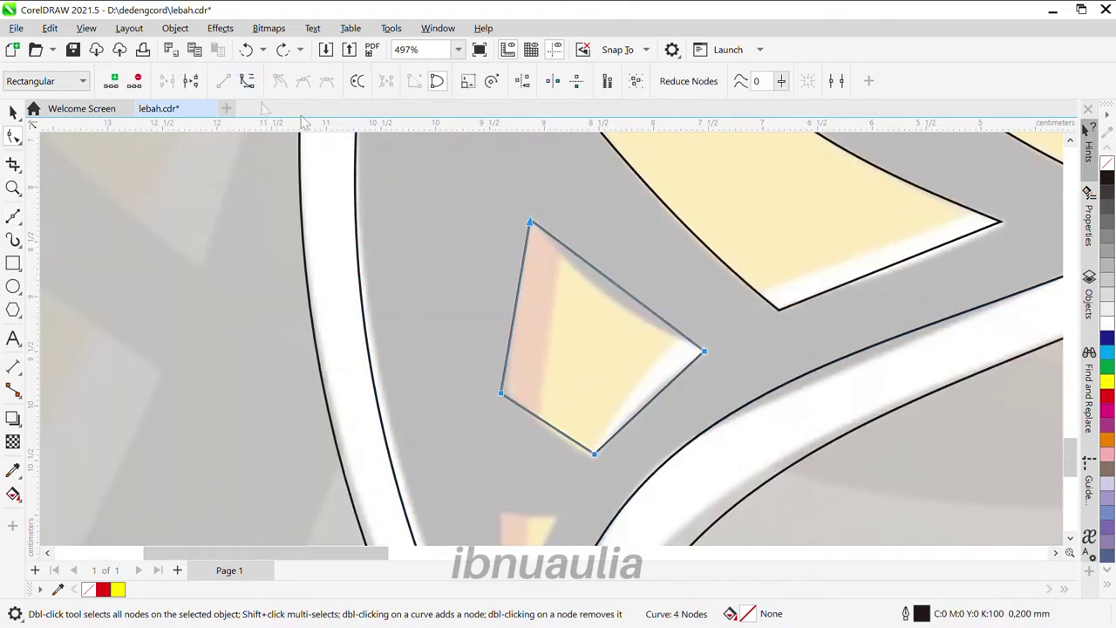
pyautogui.scroll(2, 675, 321)
pyautogui.click(599, 294)
pyautogui.scroll(-4, 536, 431)
pyautogui.scroll(3, 543, 407)
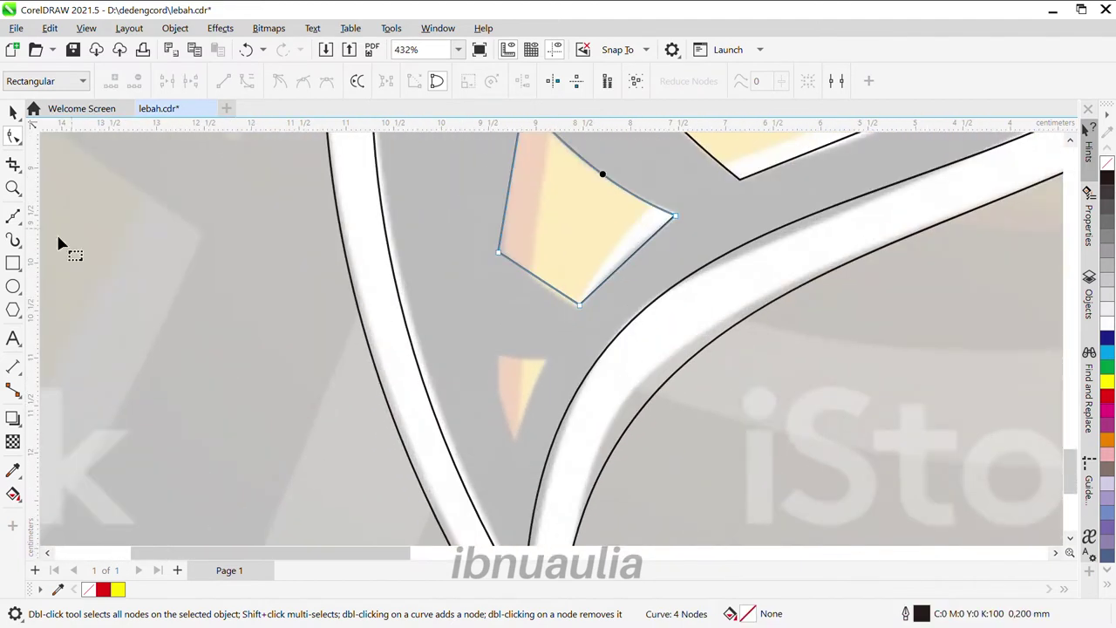
# Outline the triangular tail patch through its three corners as a closed Bézier shape and save the document
pyautogui.scroll(3, 504, 365)
pyautogui.click(14, 217)
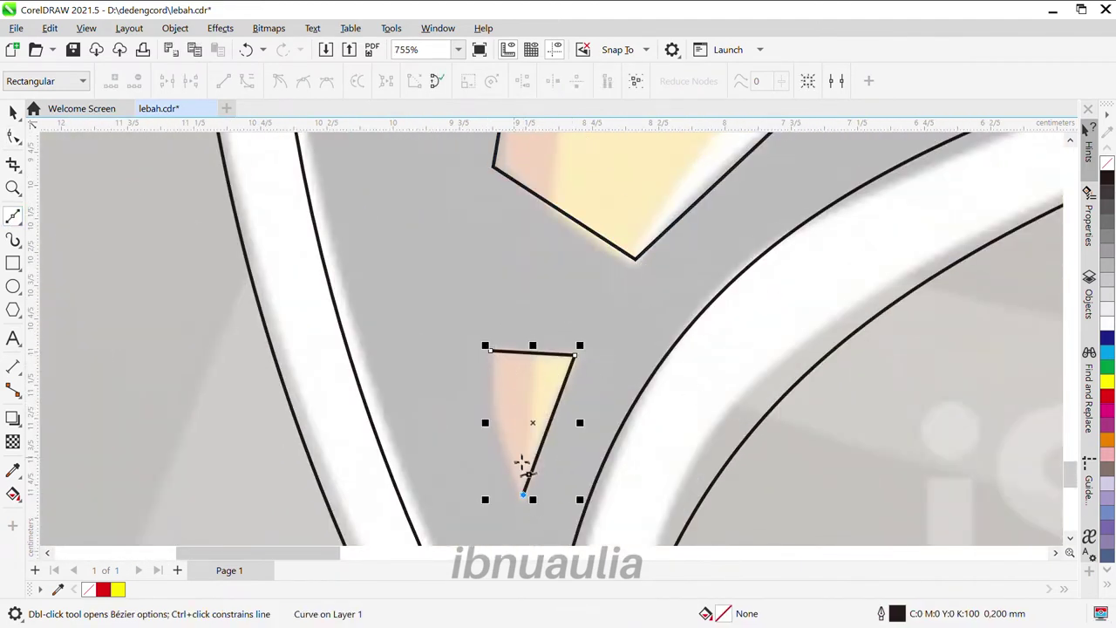
pyautogui.scroll(-3, 521, 462)
pyautogui.scroll(3, 568, 356)
pyautogui.click(13, 112)
pyautogui.scroll(-6, 715, 336)
pyautogui.scroll(1, 715, 337)
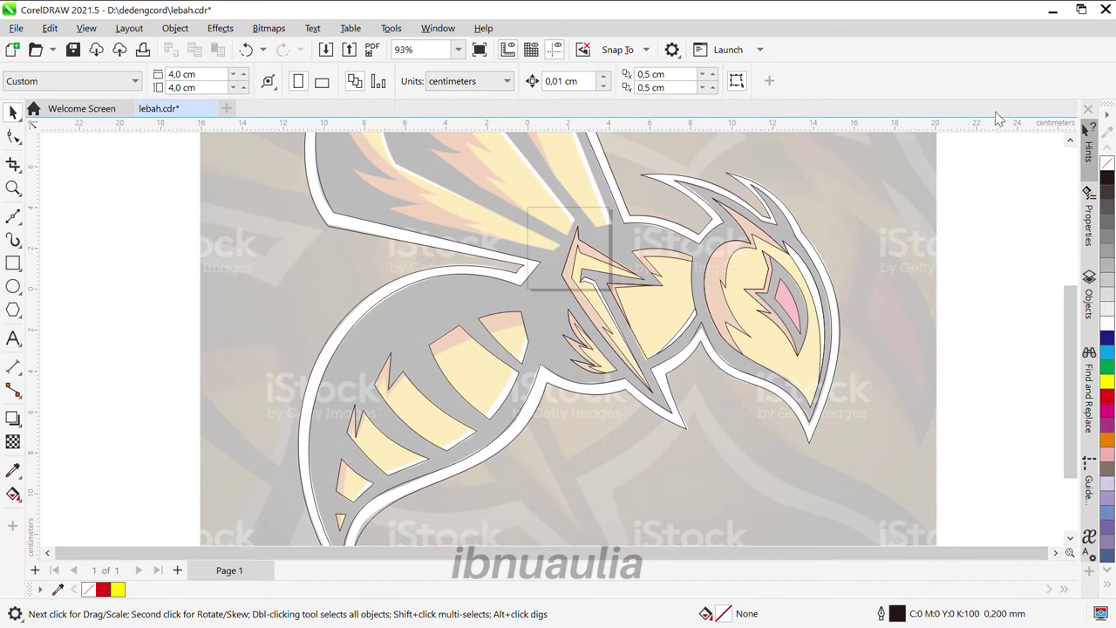
pyautogui.scroll(1, 1007, 241)
pyautogui.scroll(4, 464, 300)
pyautogui.hotkey('ctrl', 's')
# Divide the first abdomen stripe's orange upper part from the yellow using a closed Bézier helper shape intersected with the stripe
pyautogui.press('space')
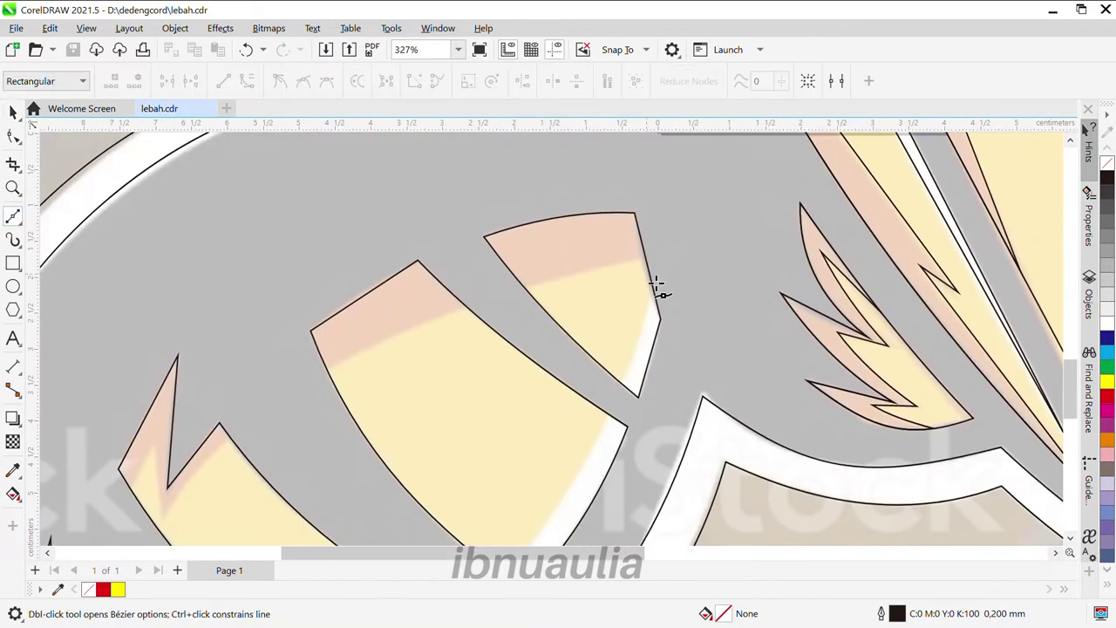
pyautogui.scroll(2, 659, 288)
pyautogui.click(13, 112)
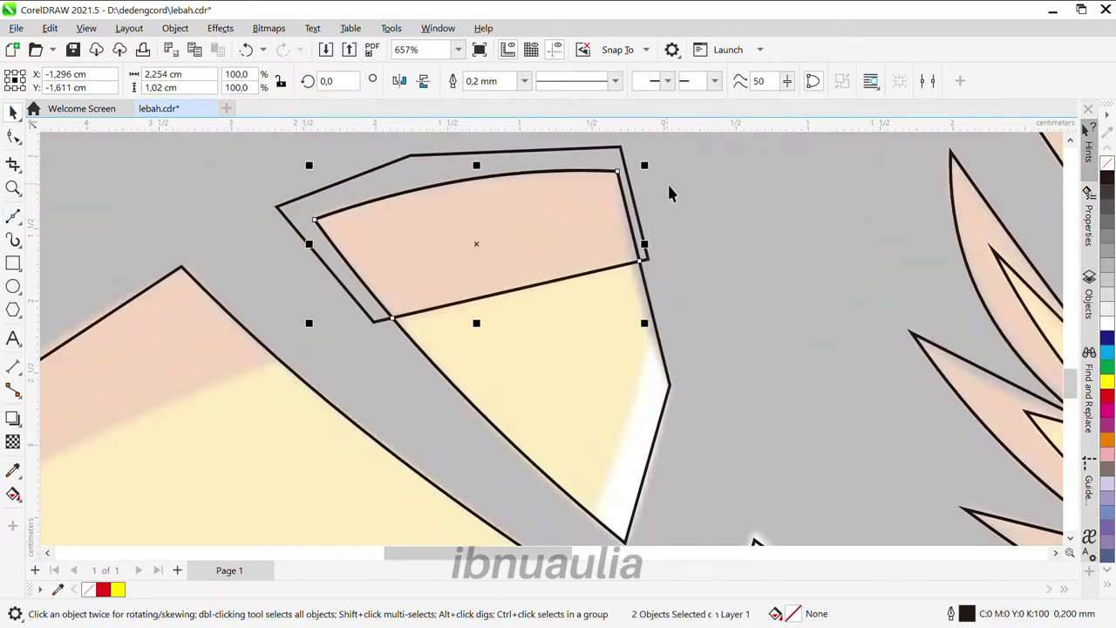
pyautogui.press('Escape')
# Divide the second abdomen stripe along its curved orange-yellow boundary by intersecting it with a closed helper shape, deleting the helper
pyautogui.scroll(-4, 311, 397)
pyautogui.scroll(3, 424, 410)
pyautogui.press('space')
pyautogui.click(669, 310)
pyautogui.scroll(1, 669, 310)
pyautogui.click(307, 462)
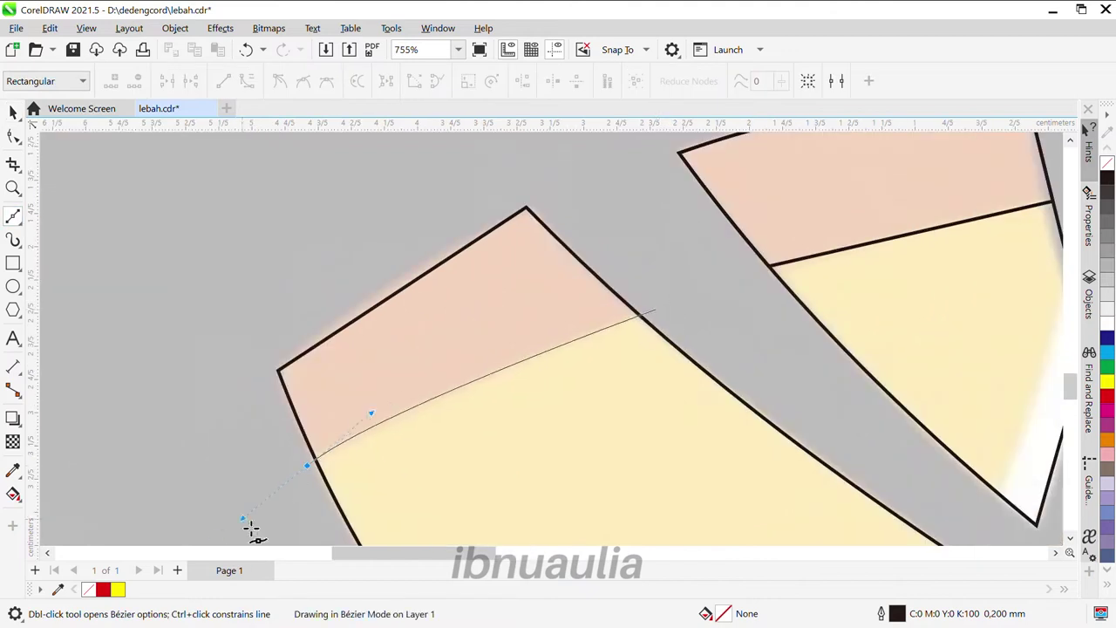
pyautogui.scroll(-1, 145, 512)
pyautogui.moveTo(218, 240); pyautogui.dragTo(471, 246)
pyautogui.scroll(-1, 471, 246)
pyautogui.press('space')
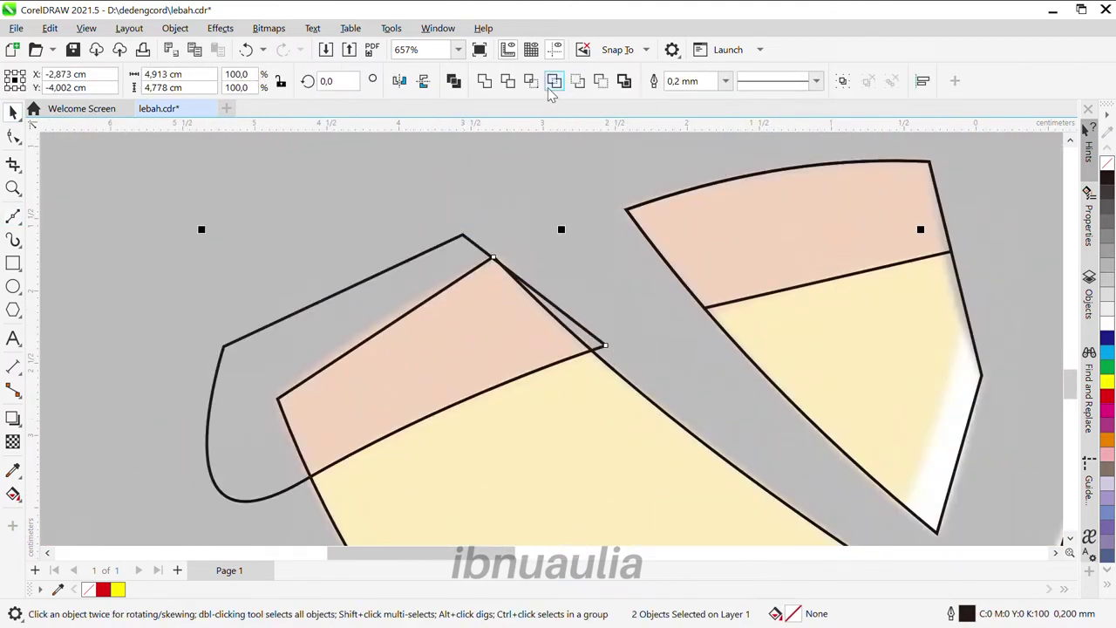
pyautogui.press('Delete')
# Trace the third abdomen stripe's zigzag color edge with a closed helper shape and intersect it with the stripe
pyautogui.scroll(-2, 643, 323)
pyautogui.press('space')
pyautogui.scroll(1, 511, 290)
pyautogui.click(465, 340)
pyautogui.click(561, 207)
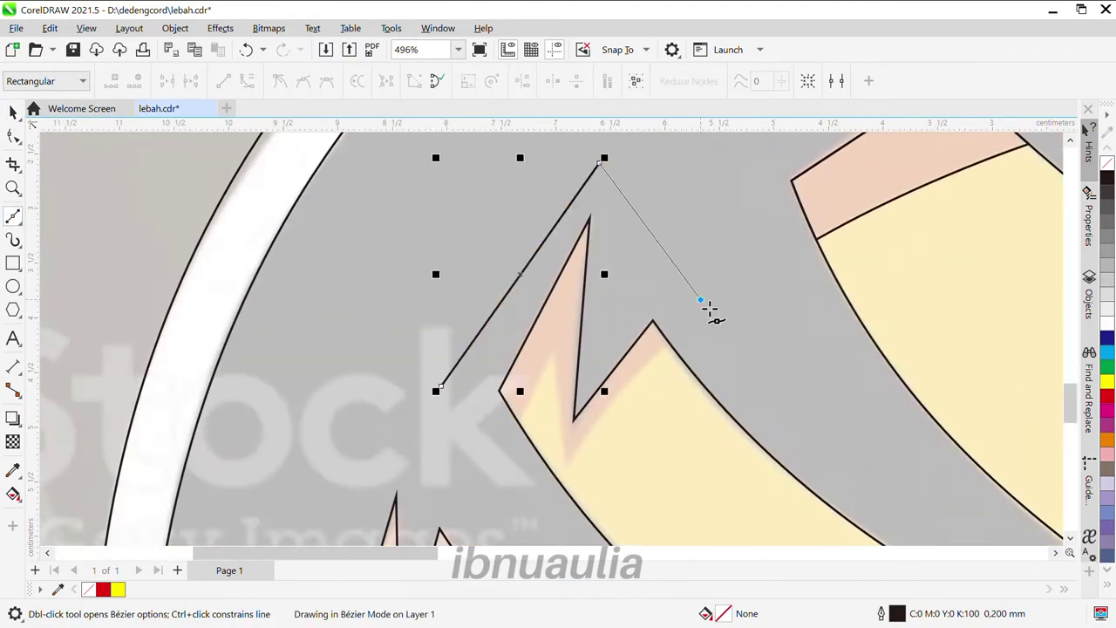
pyautogui.click(635, 283)
pyautogui.click(617, 309)
pyautogui.scroll(2, 655, 349)
pyautogui.click(547, 393)
pyautogui.press('space')
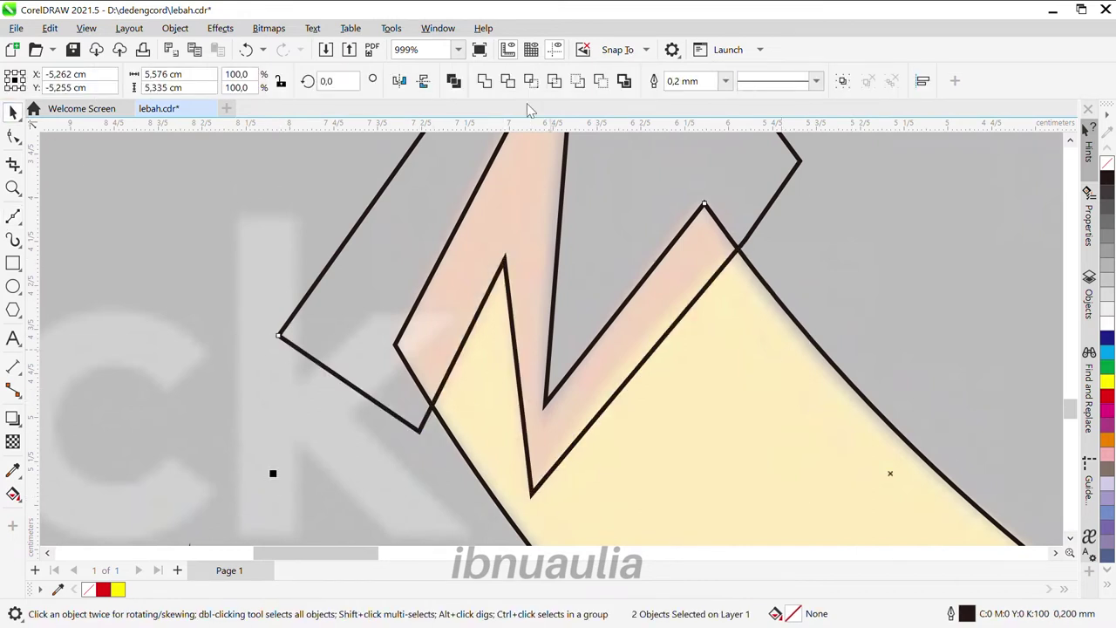
pyautogui.scroll(-1, 788, 357)
# Separate the fourth abdomen stripe's narrow orange notch by drawing a closed zigzag helper shape and intersecting it with the stripe
pyautogui.scroll(-1, 800, 292)
pyautogui.press('space')
pyautogui.hotkey('ctrl', 'z')
pyautogui.scroll(1, 752, 334)
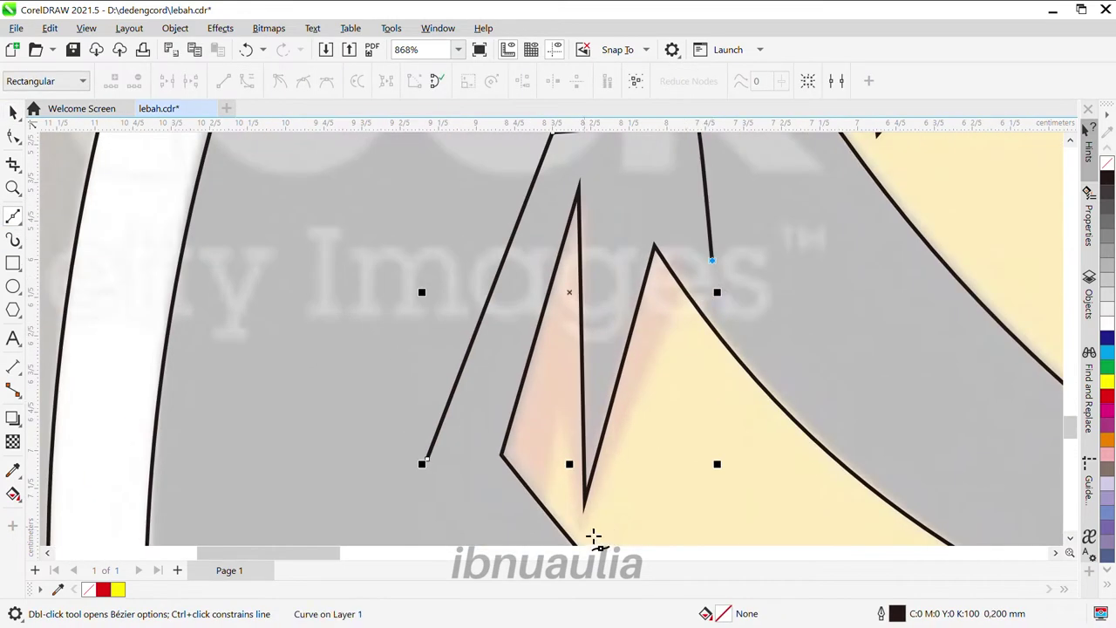
pyautogui.click(602, 448)
pyautogui.click(513, 389)
pyautogui.press('space')
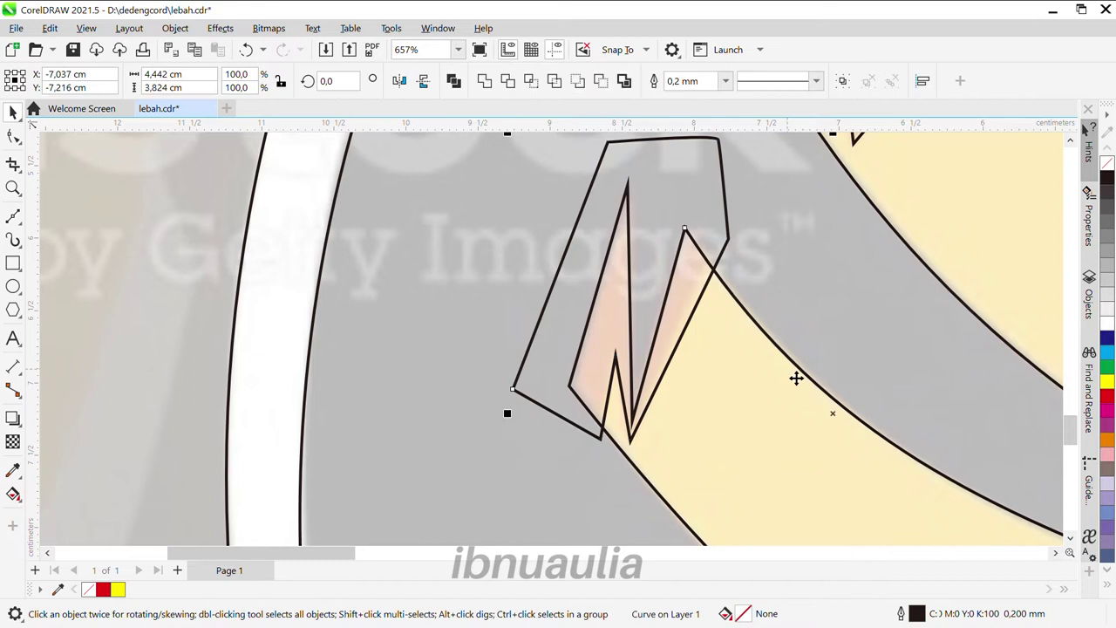
pyautogui.scroll(-1, 730, 174)
pyautogui.scroll(1, 663, 524)
# Split off the fifth abdomen stripe's orange strip by intersecting a closed helper shape with the stripe
pyautogui.press('space')
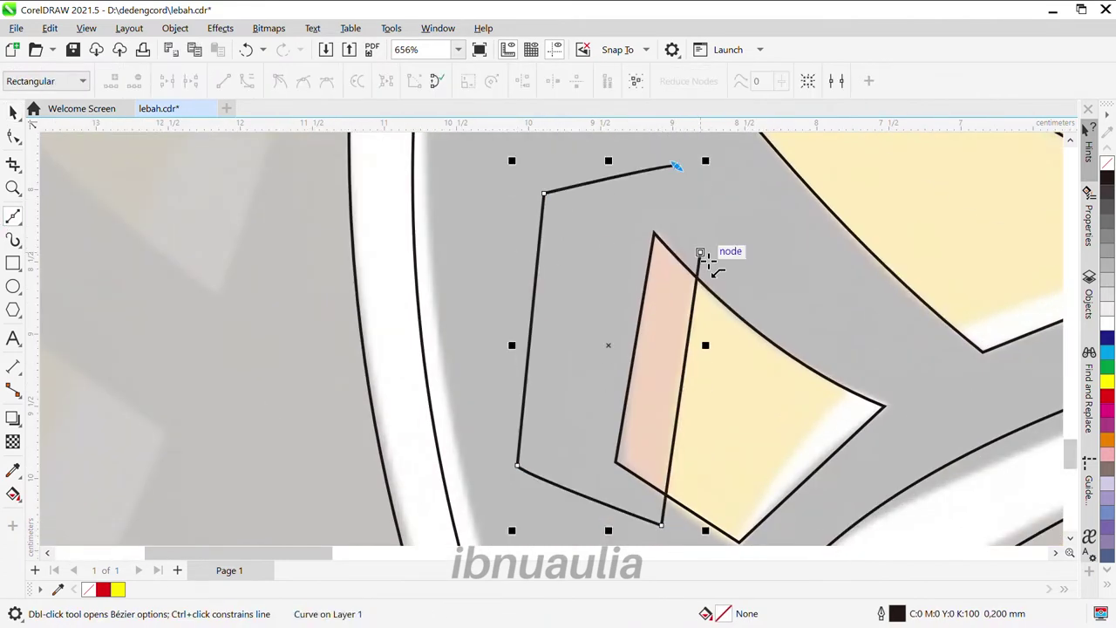
pyautogui.press('space')
pyautogui.scroll(-2, 681, 393)
pyautogui.scroll(3, 572, 251)
pyautogui.scroll(-1, 568, 324)
# Divide the triangular tail patch into its orange and yellow parts with a closed four-corner helper shape and Intersect
pyautogui.press('space')
pyautogui.click(558, 225)
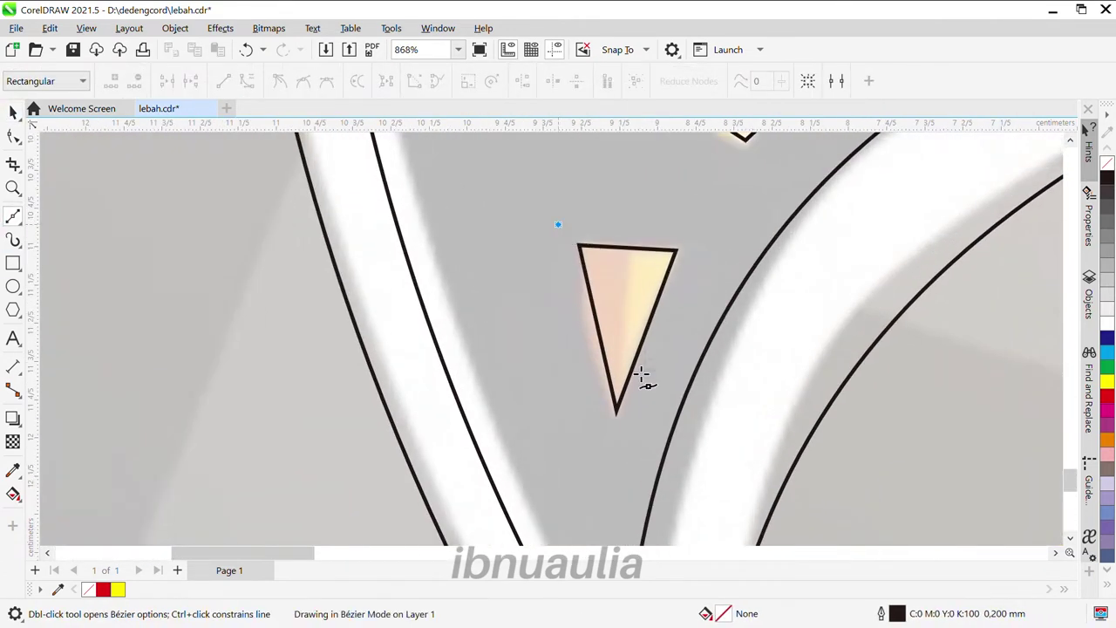
pyautogui.scroll(1, 637, 246)
pyautogui.click(650, 244)
pyautogui.scroll(-1, 735, 169)
pyautogui.press('space')
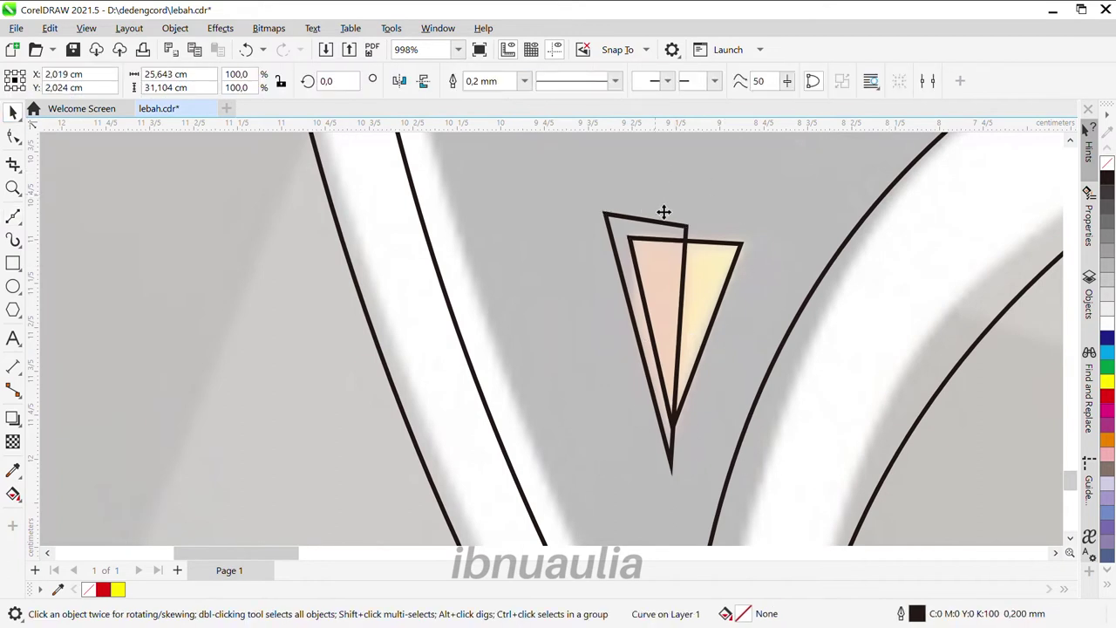
pyautogui.scroll(-2, 713, 388)
pyautogui.scroll(-2, 713, 389)
# Separate the fifth abdomen stripe's white highlight along a curved inner edge using a closed helper shape intersected with the stripe
pyautogui.press('space')
pyautogui.scroll(1, 623, 378)
pyautogui.scroll(2, 424, 369)
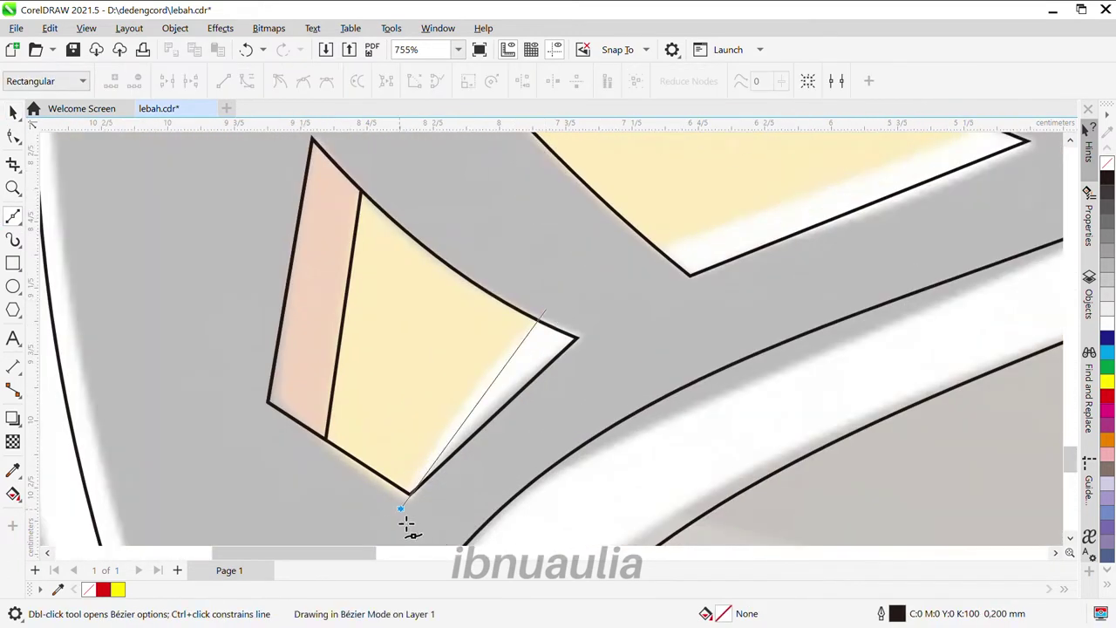
pyautogui.scroll(-1, 411, 518)
pyautogui.moveTo(400, 394); pyautogui.dragTo(387, 472)
pyautogui.click(546, 199)
pyautogui.press('space')
pyautogui.scroll(-1, 668, 287)
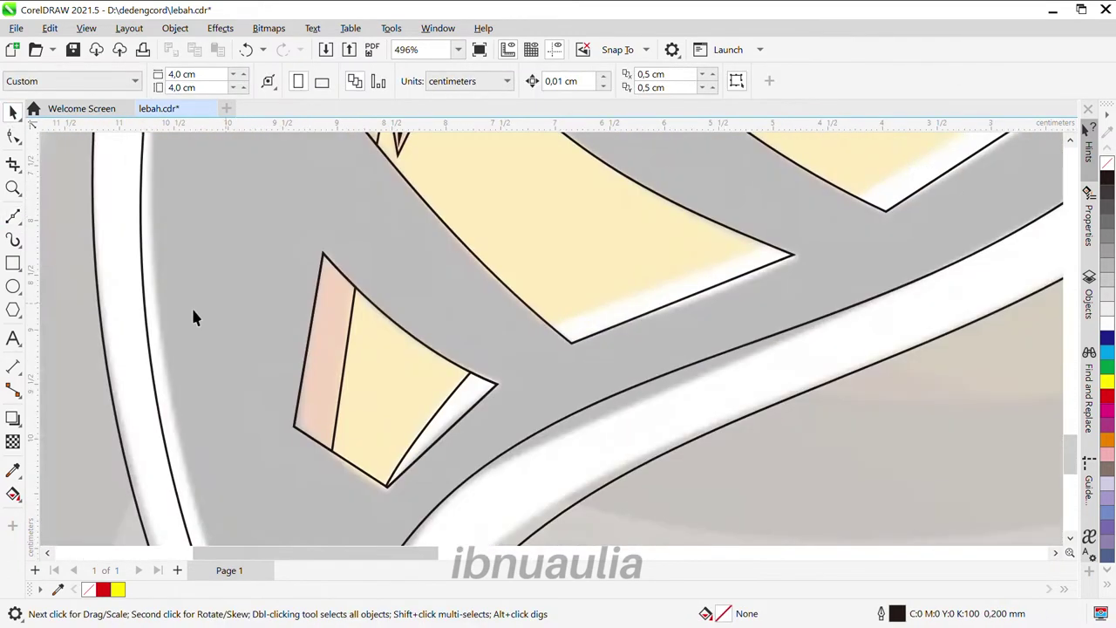
# Separate the fourth abdomen stripe's white highlight by intersecting a closed Bézier helper shape with the stripe
pyautogui.scroll(1, 669, 287)
pyautogui.press('space')
pyautogui.click(520, 363)
pyautogui.scroll(-2, 876, 340)
pyautogui.press('space')
pyautogui.scroll(1, 650, 341)
pyautogui.press('Escape')
# Trace the curved inner edge of the third abdomen stripe's white highlight and intersect the closed helper shape with the stripe
pyautogui.press('space')
pyautogui.scroll(1, 457, 458)
pyautogui.scroll(1, 457, 458)
pyautogui.click(443, 415)
pyautogui.moveTo(785, 199); pyautogui.dragTo(835, 145)
pyautogui.click(450, 414)
pyautogui.press('space')
pyautogui.scroll(-2, 653, 392)
pyautogui.scroll(1, 654, 391)
# Cut out the second abdomen stripe's white highlight with a closed curved helper shape intersected with the stripe
pyautogui.press('space')
pyautogui.click(501, 491)
pyautogui.moveTo(675, 213); pyautogui.dragTo(689, 177)
pyautogui.scroll(1, 689, 177)
pyautogui.scroll(1, 710, 353)
pyautogui.click(585, 406)
pyautogui.press('space')
pyautogui.scroll(-3, 585, 406)
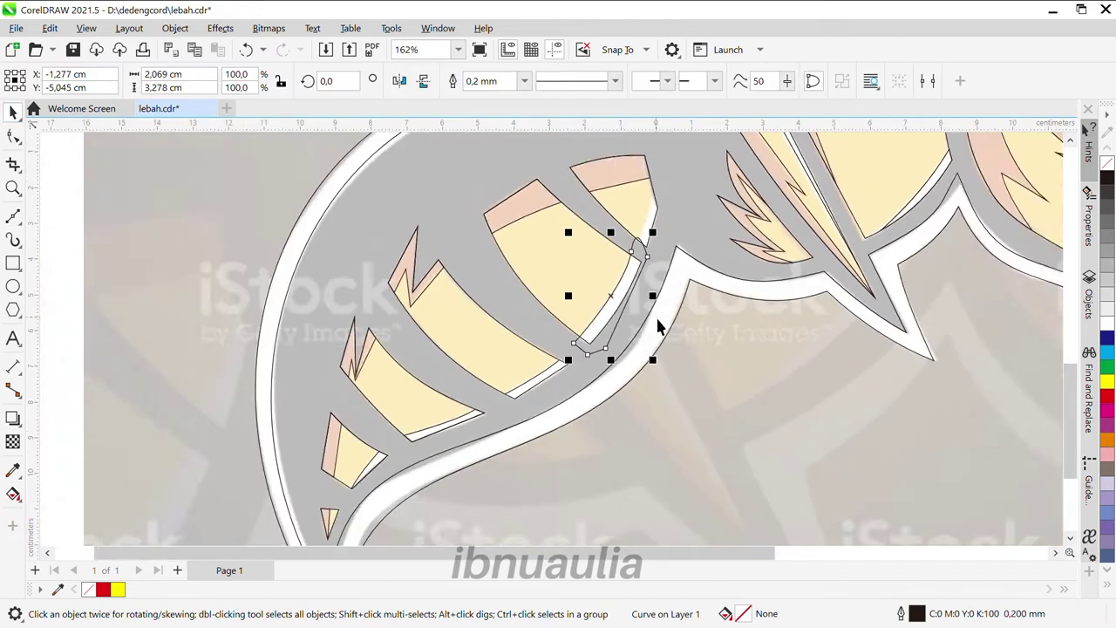
pyautogui.scroll(2, 451, 277)
pyautogui.press('Escape')
# Separate the first abdomen stripe's white highlight along its curved inner edge with a closed helper shape and Intersect
pyautogui.press('space')
pyautogui.scroll(2, 507, 253)
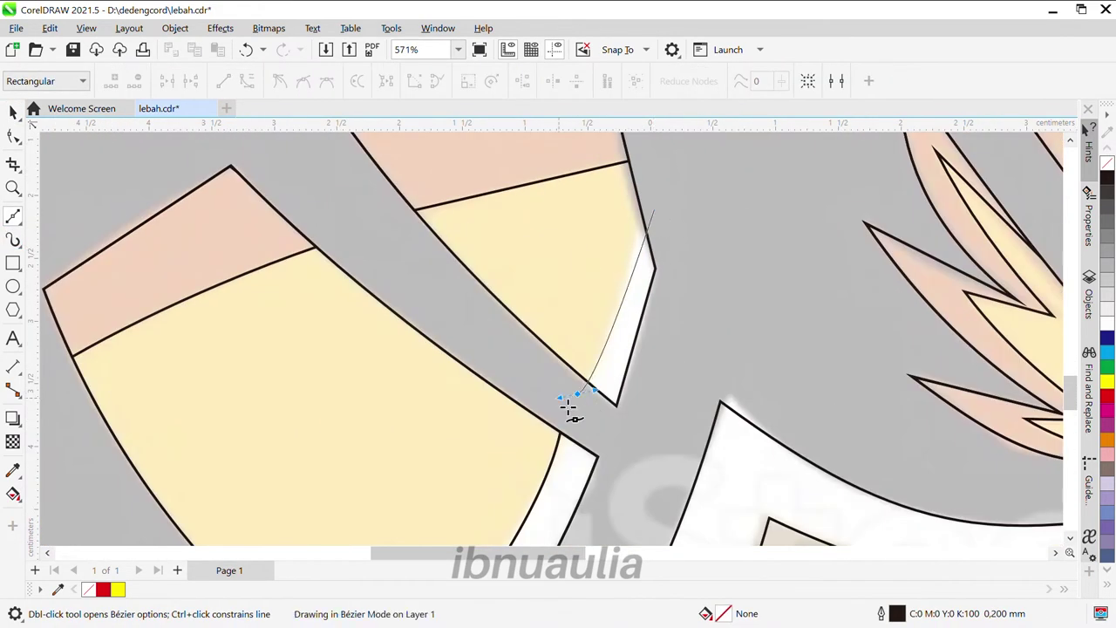
pyautogui.click(643, 202)
pyautogui.press('space')
pyautogui.press('Escape')
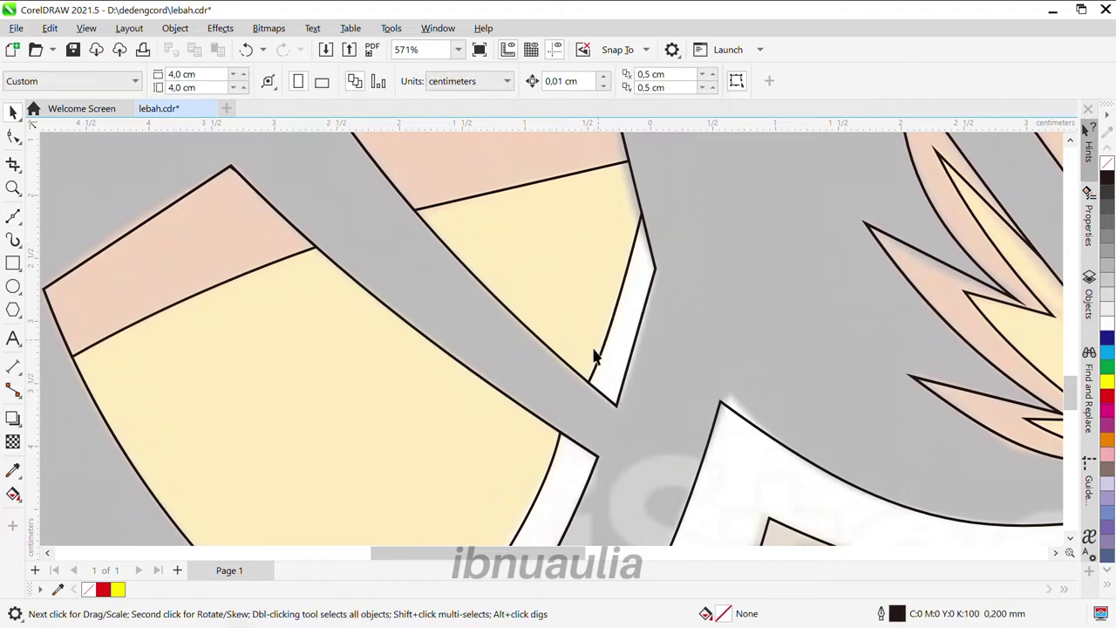
pyautogui.scroll(-5, 585, 287)
# Outline the wing's tall front feather, including its pointed orange barbs, as a closed seven-node Bézier shape
pyautogui.scroll(2, 590, 366)
pyautogui.press('space')
pyautogui.scroll(1, 661, 484)
pyautogui.scroll(1, 553, 279)
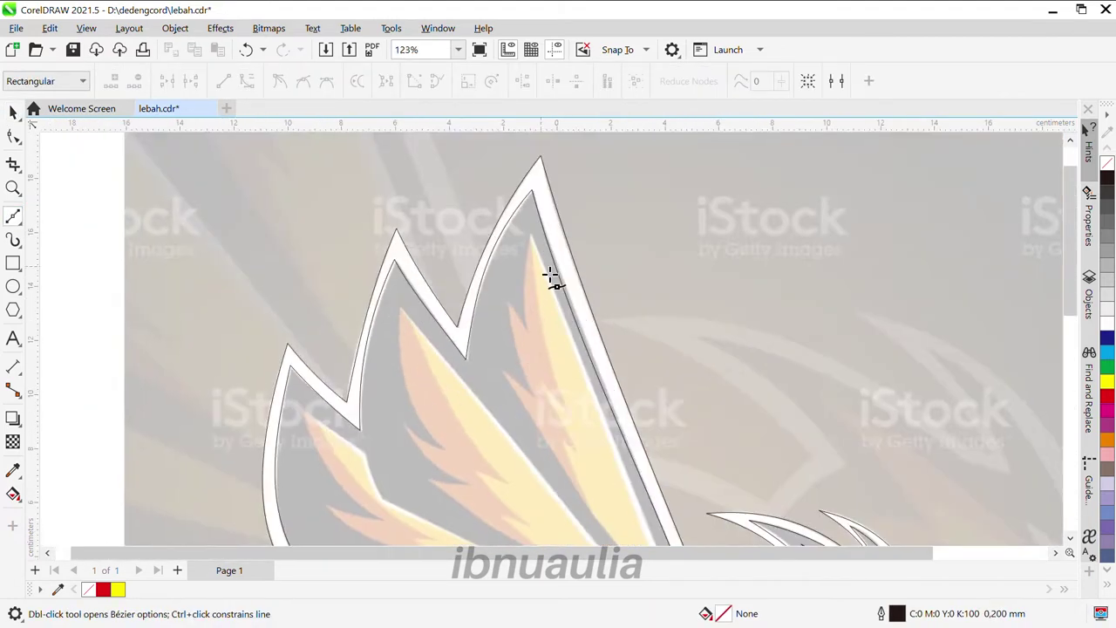
pyautogui.scroll(-2, 541, 453)
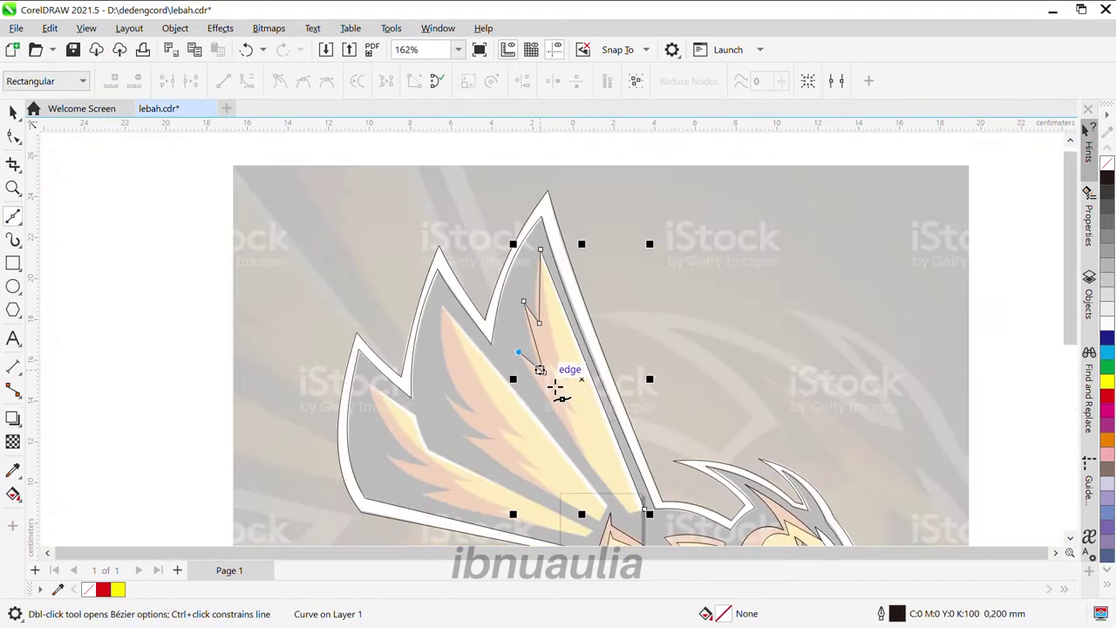
pyautogui.scroll(3, 697, 536)
pyautogui.press('space')
pyautogui.scroll(-5, 475, 319)
# Bend the front wing feather's long edges and orange barb edges into curves following the reference
pyautogui.press('F10')
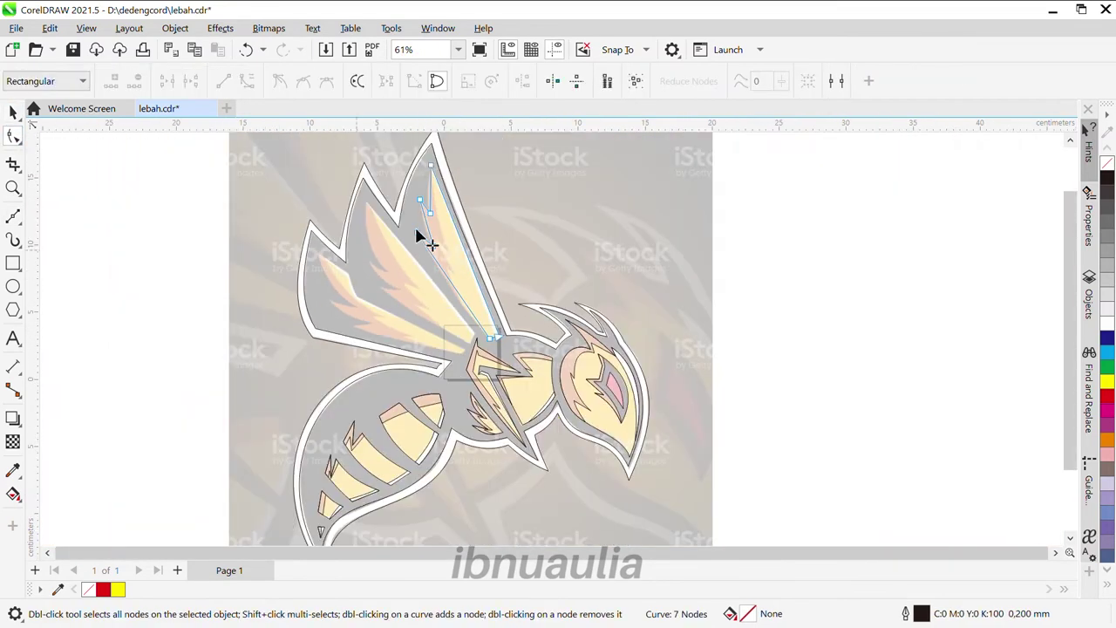
pyautogui.scroll(6, 493, 338)
pyautogui.scroll(-4, 493, 371)
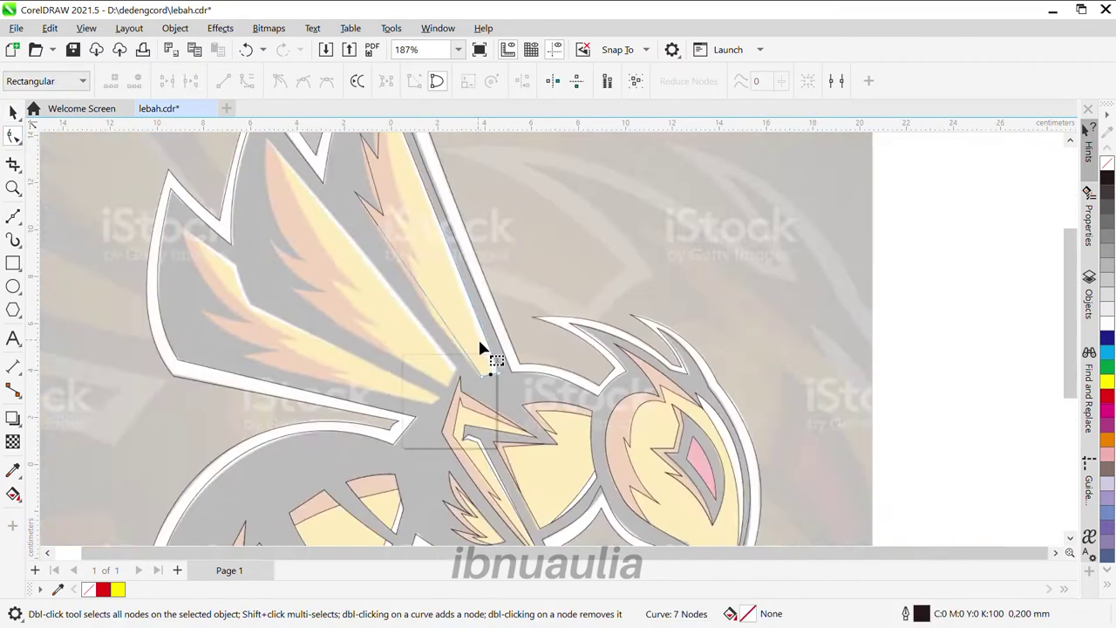
pyautogui.scroll(2, 480, 349)
pyautogui.scroll(-2, 444, 374)
pyautogui.scroll(2, 419, 289)
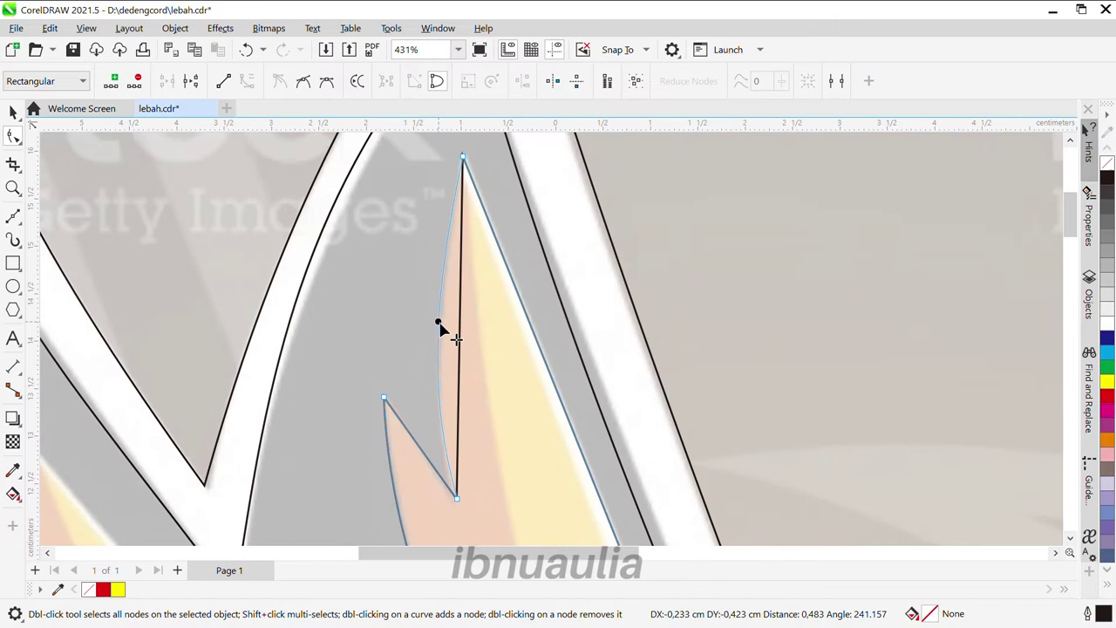
pyautogui.scroll(-4, 192, 305)
# Outline the wing's middle feather with its two orange barbs as a closed seven-node Bézier shape
pyautogui.press('F5')
pyautogui.scroll(1, 336, 256)
pyautogui.scroll(5, 528, 440)
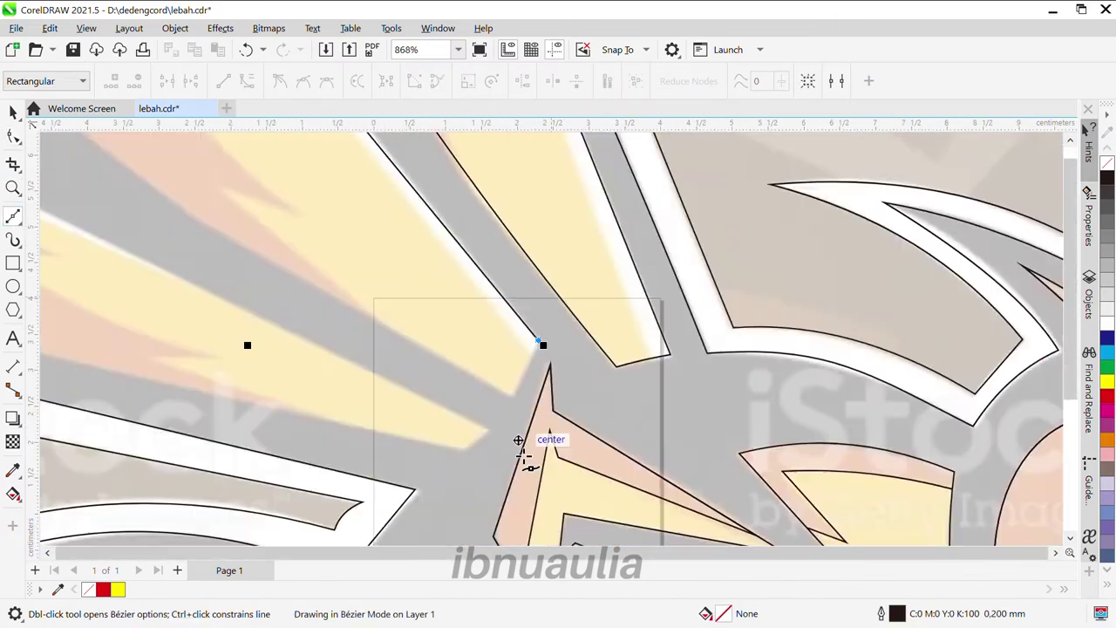
pyautogui.scroll(-5, 519, 441)
pyautogui.moveTo(241, 229); pyautogui.dragTo(334, 277)
pyautogui.scroll(1, 334, 277)
pyautogui.scroll(-1, 294, 329)
# Bend the middle wing feather's outer and barb edges into curves following the reference
pyautogui.press('F10')
pyautogui.scroll(-2, 520, 431)
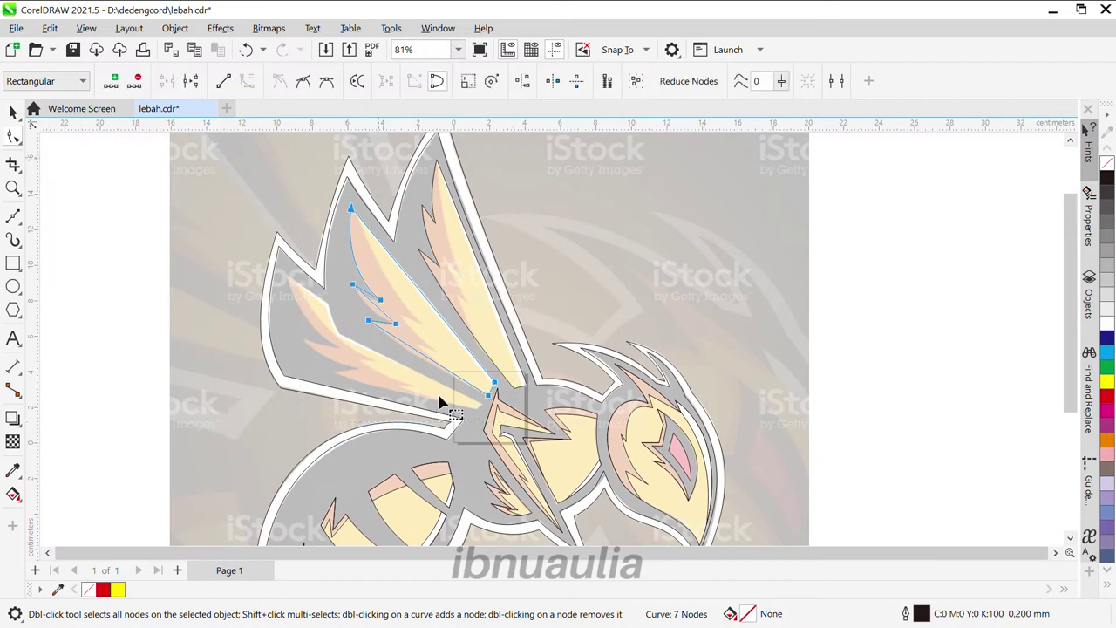
pyautogui.scroll(5, 424, 317)
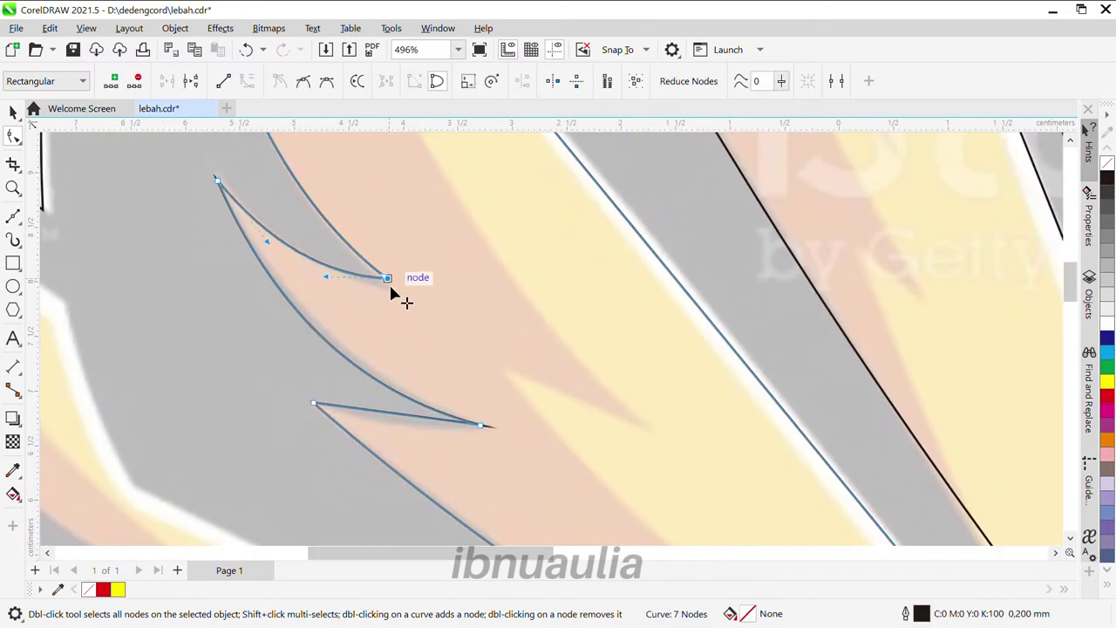
pyautogui.scroll(-3, 391, 283)
pyautogui.scroll(3, 436, 419)
# Outline the wing's rear feather with its angled white upper edge and orange barbs as a closed nine-node shape
pyautogui.press('F5')
pyautogui.click(186, 157)
pyautogui.click(357, 277)
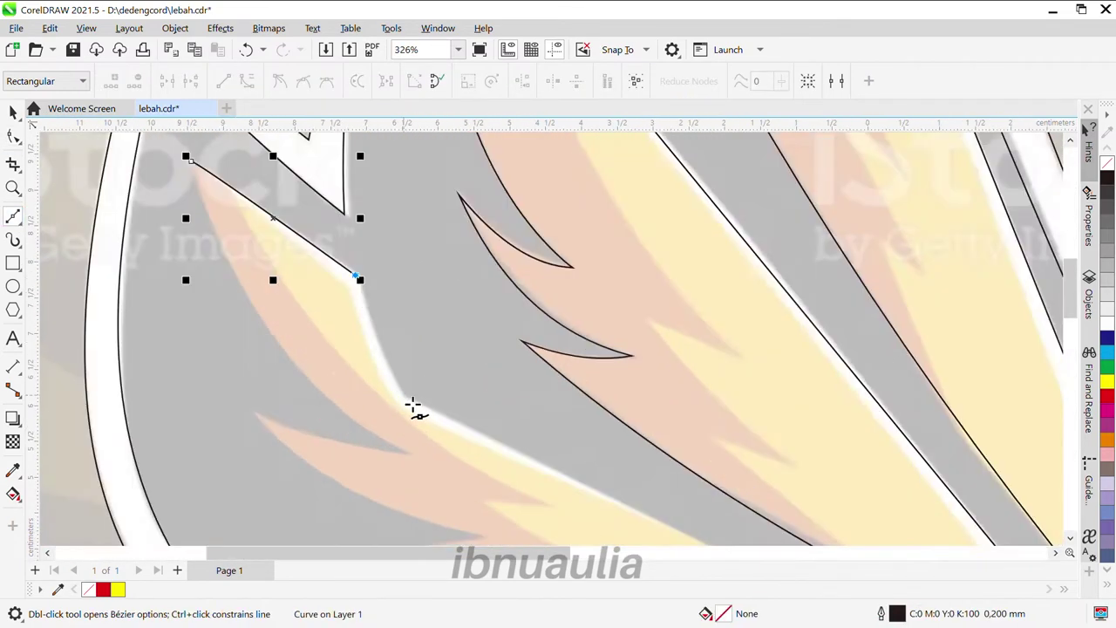
pyautogui.scroll(-3, 400, 399)
pyautogui.scroll(4, 207, 316)
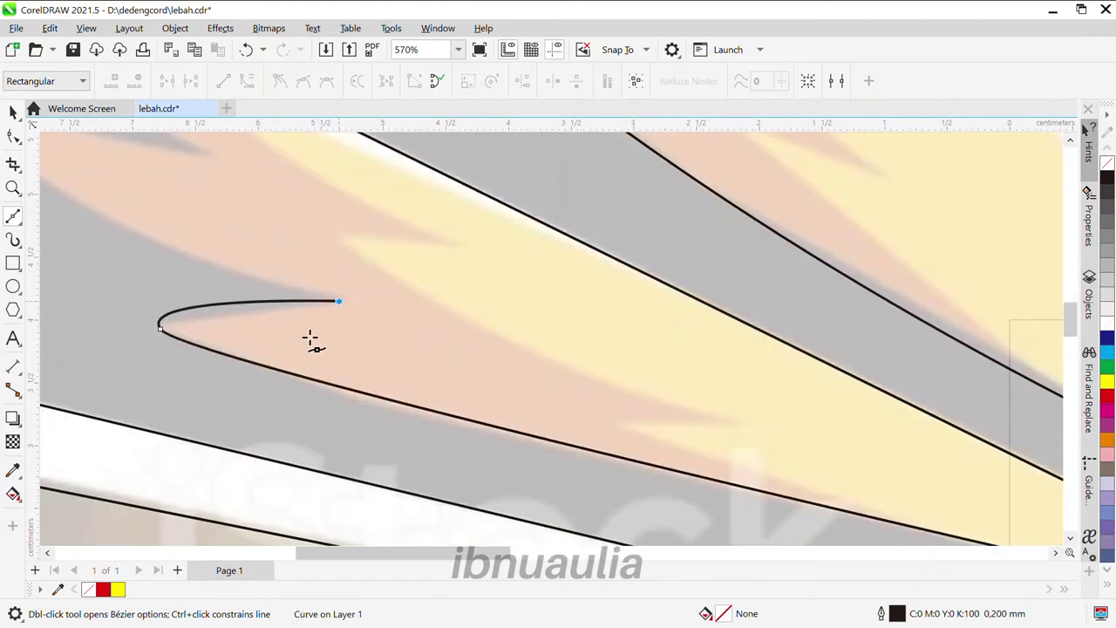
pyautogui.scroll(-4, 342, 307)
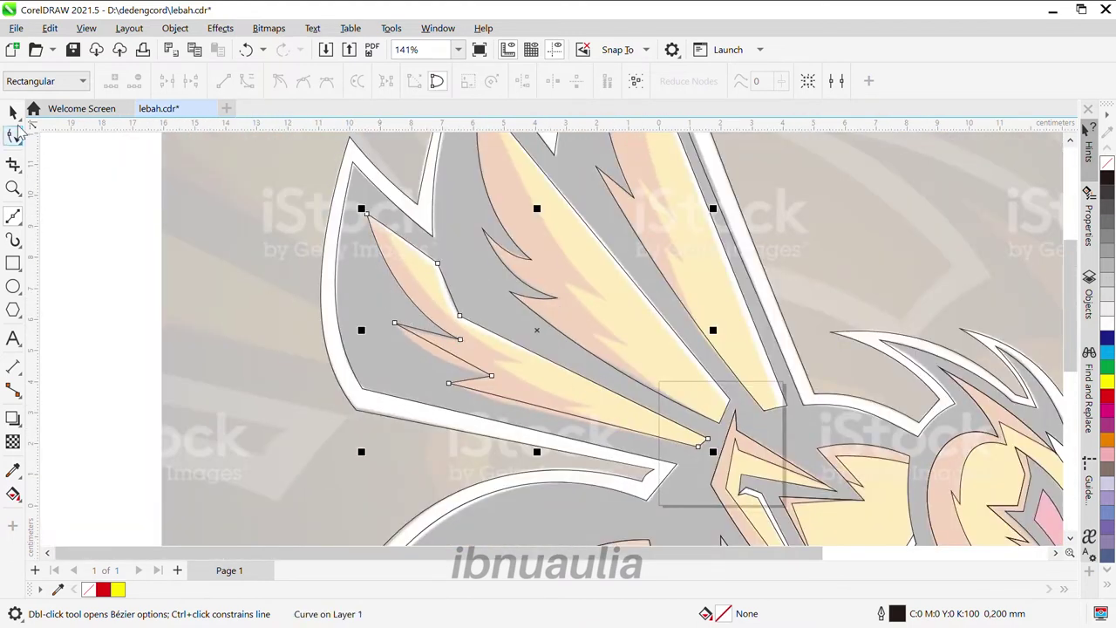
# Bend the rear wing feather's lower edge and orange barb edges into curves following the reference
pyautogui.press('F10')
pyautogui.scroll(-2, 404, 370)
pyautogui.scroll(4, 403, 326)
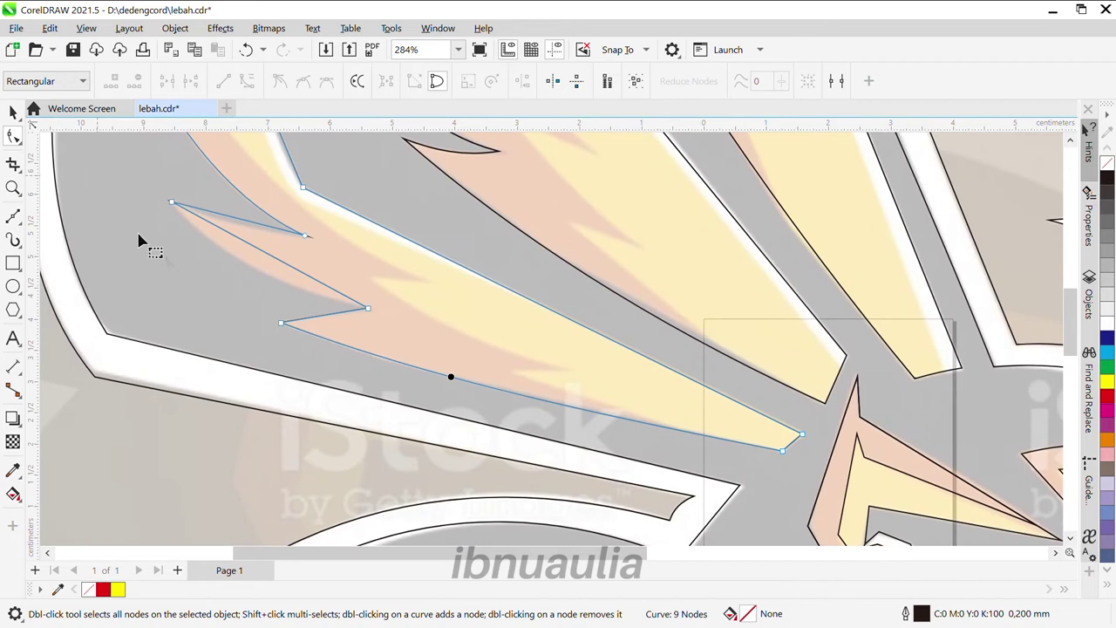
pyautogui.scroll(1, 91, 179)
pyautogui.moveTo(337, 253); pyautogui.dragTo(428, 273)
pyautogui.scroll(-1, 460, 381)
# Curve the short edge between the rear wing feather's two upper corners to match the reference and save the document
pyautogui.hotkey('ctrl', 'z')
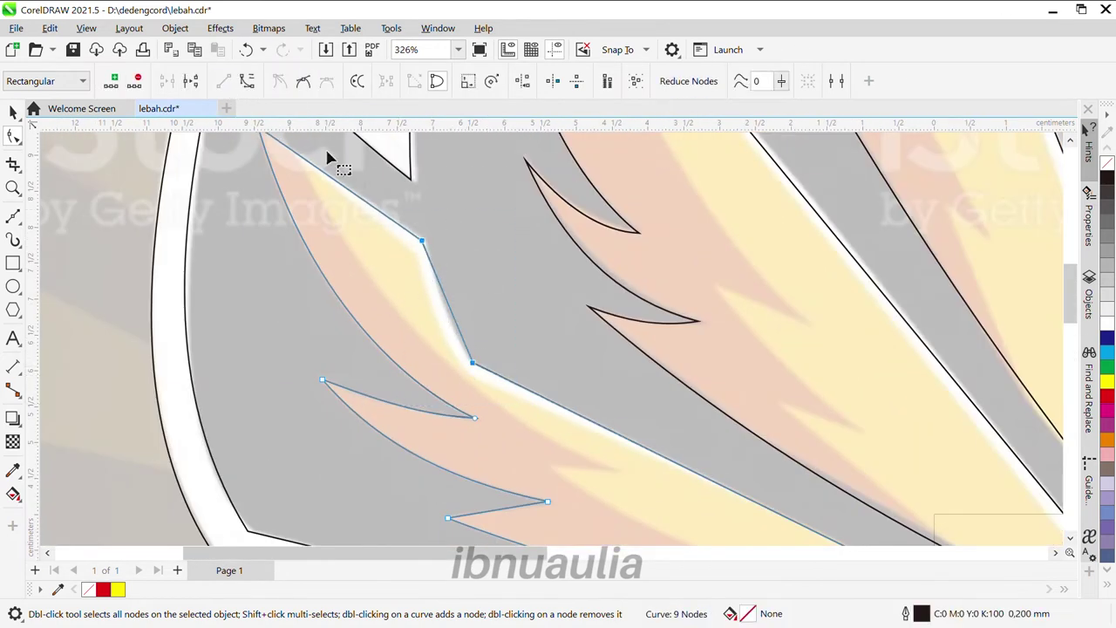
pyautogui.scroll(1, 423, 228)
pyautogui.moveTo(439, 283); pyautogui.dragTo(454, 299)
pyautogui.scroll(-2, 741, 499)
pyautogui.press('space')
pyautogui.scroll(-1, 813, 433)
pyautogui.scroll(1, 488, 364)
pyautogui.hotkey('ctrl', 's')
# Outline the orange area of the rear wing feather, with two zigzag barbs along the yellow boundary, as a closed eleven-node shape
pyautogui.scroll(1, 489, 364)
pyautogui.click(16, 219)
pyautogui.scroll(2, 411, 299)
pyautogui.scroll(-1, 486, 375)
pyautogui.click(588, 437)
pyautogui.scroll(2, 588, 439)
pyautogui.scroll(-2, 565, 423)
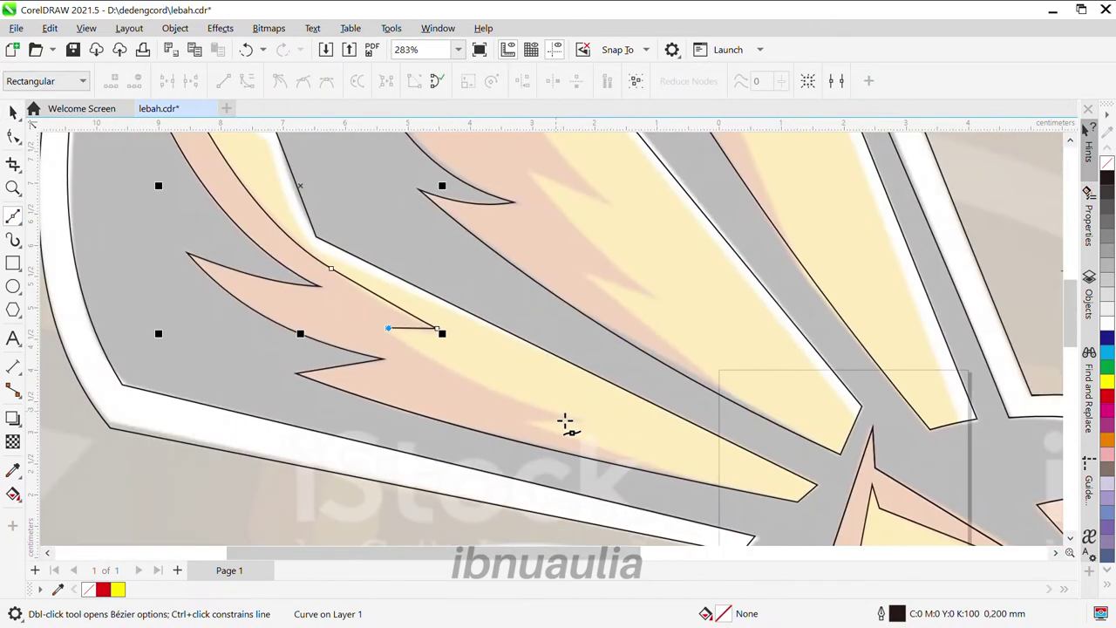
pyautogui.scroll(-2, 723, 529)
pyautogui.scroll(4, 374, 242)
pyautogui.press('space')
pyautogui.scroll(-3, 444, 374)
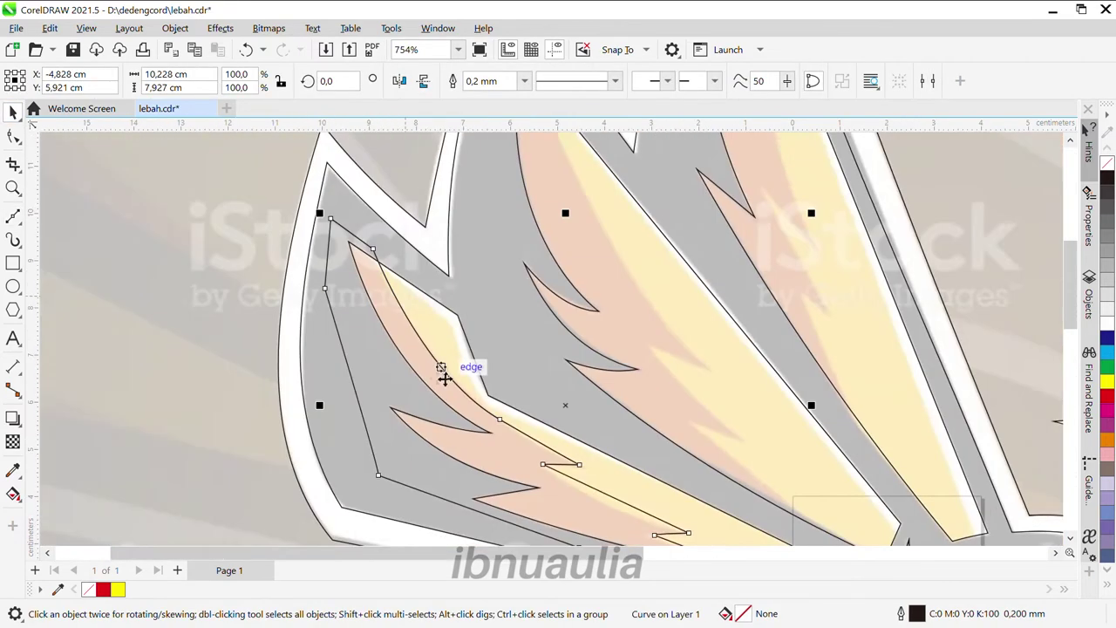
# Bend the orange shape's edges along the rear feather's yellow boundary into curves following the reference
pyautogui.press('F10')
pyautogui.scroll(2, 427, 331)
pyautogui.click(426, 324)
pyautogui.scroll(3, 493, 397)
pyautogui.scroll(-5, 318, 354)
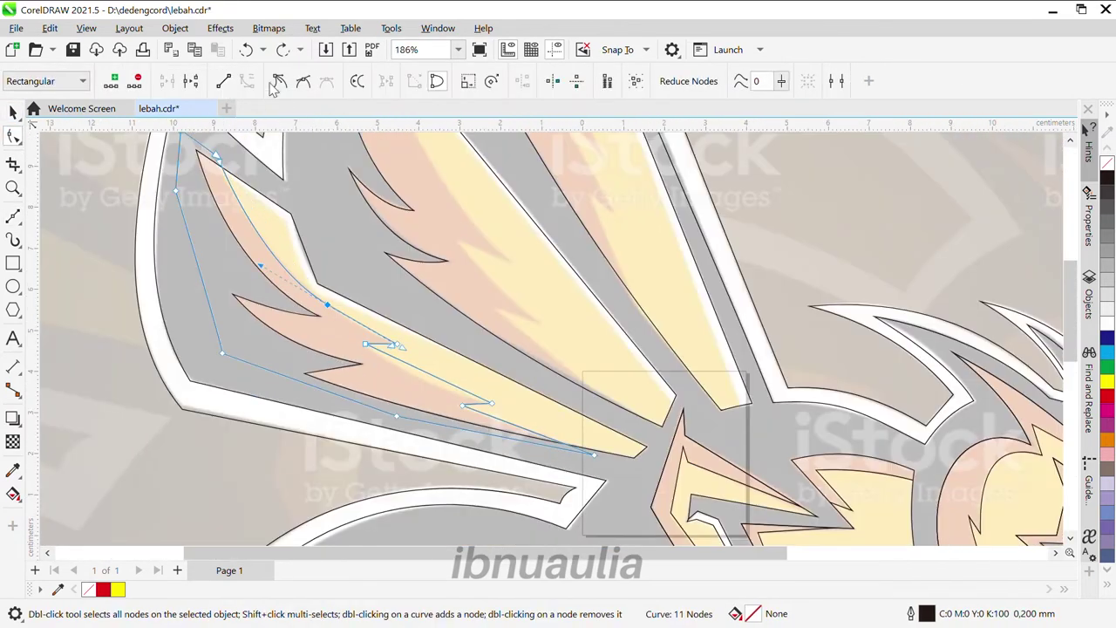
pyautogui.scroll(4, 396, 371)
pyautogui.scroll(-2, 467, 397)
pyautogui.click(467, 394)
pyautogui.scroll(-3, 425, 394)
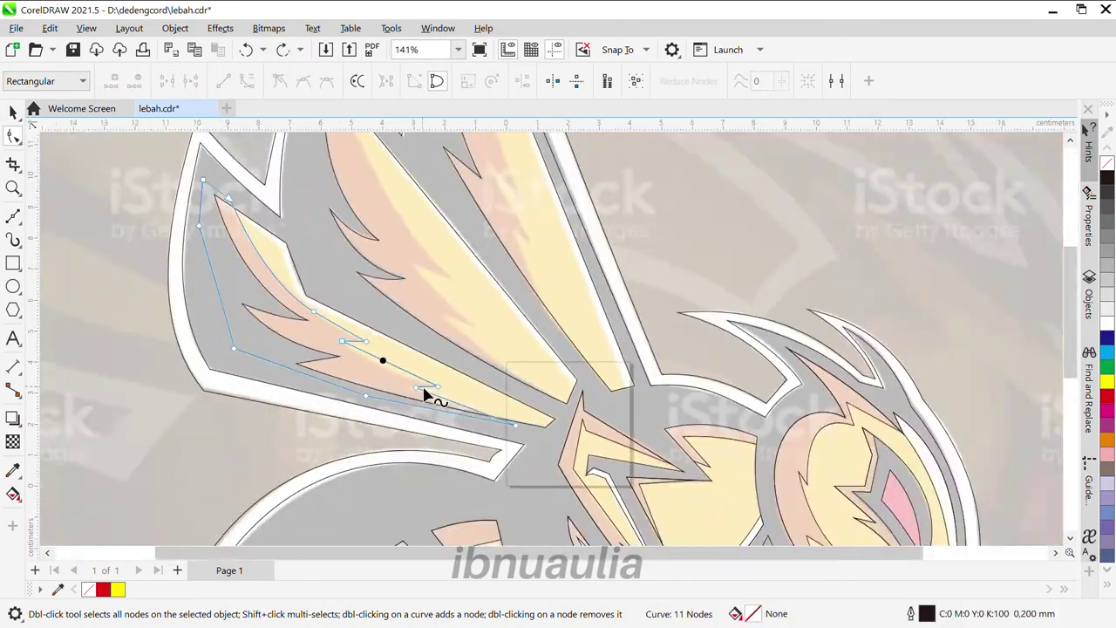
pyautogui.scroll(1, 491, 448)
pyautogui.scroll(-2, 382, 468)
pyautogui.scroll(2, 541, 458)
# Divide the rear wing feather along the orange boundary shape, leaving no outline beyond the feather
pyautogui.press('space')
pyautogui.scroll(2, 540, 458)
pyautogui.keyDown('shift'); pyautogui.click(553, 422); pyautogui.keyUp('shift')
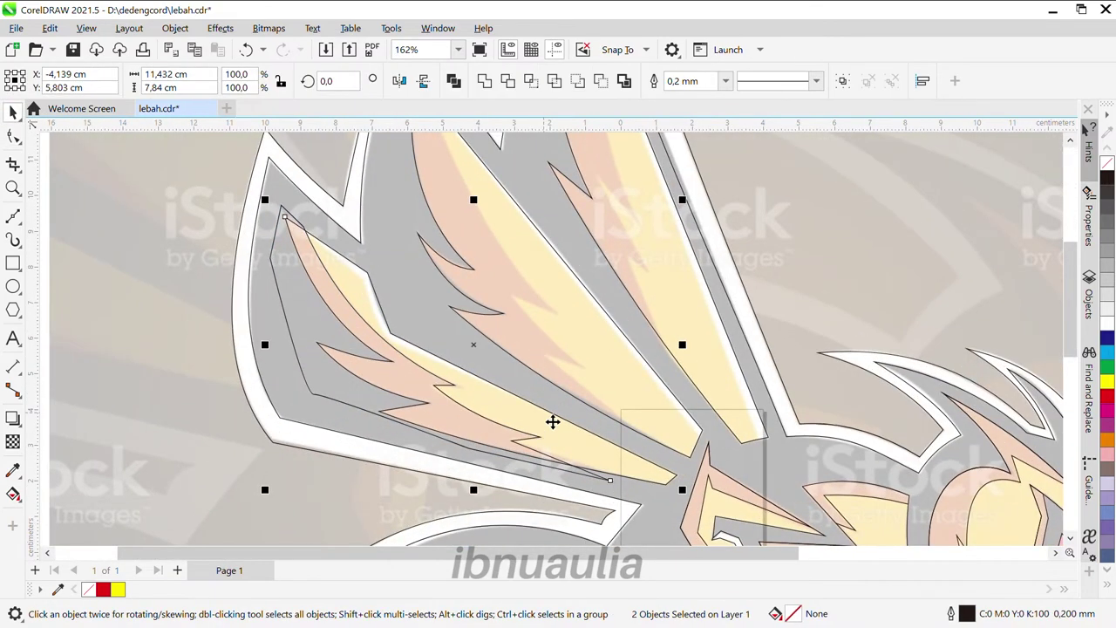
pyautogui.click(306, 441)
pyautogui.scroll(-3, 392, 419)
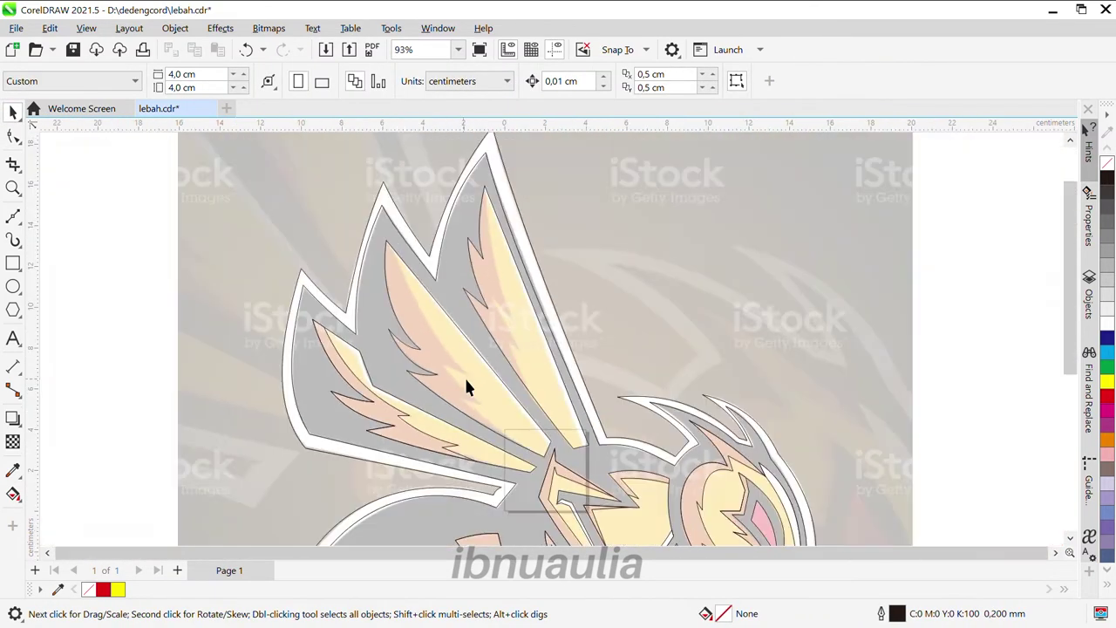
# Outline the white highlight strip along the front wing feather's outer edge as a closed shape and cut it to the feather outline
pyautogui.click(13, 216)
pyautogui.scroll(10, 550, 497)
pyautogui.scroll(-5, 411, 249)
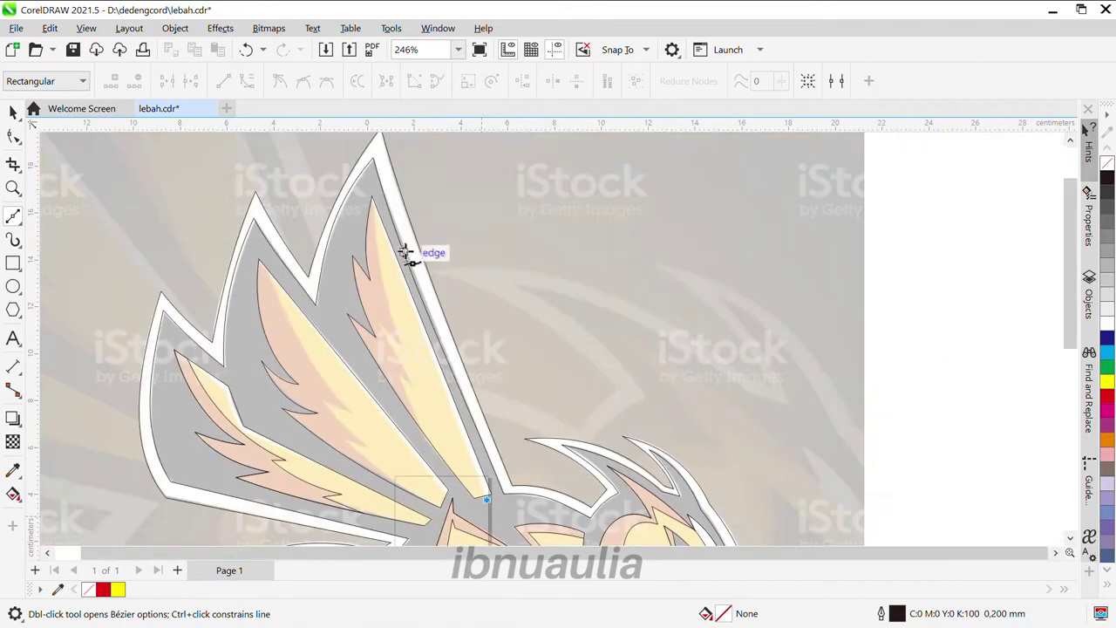
pyautogui.scroll(5, 353, 180)
pyautogui.scroll(-5, 353, 180)
pyautogui.click(499, 461)
pyautogui.scroll(5, 476, 534)
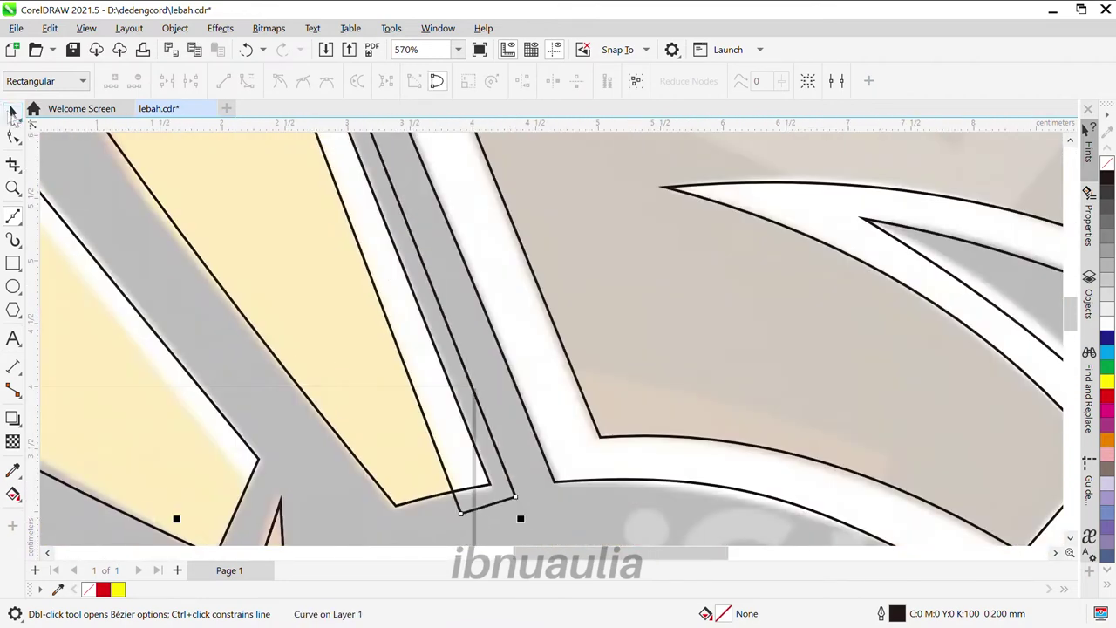
pyautogui.click(13, 112)
pyautogui.scroll(-3, 574, 339)
pyautogui.click(524, 443)
pyautogui.scroll(-3, 524, 443)
# Outline the white highlight strip along the middle wing feather's upper edge as a closed shape and cut it to the feather outline
pyautogui.press('space')
pyautogui.scroll(6, 514, 476)
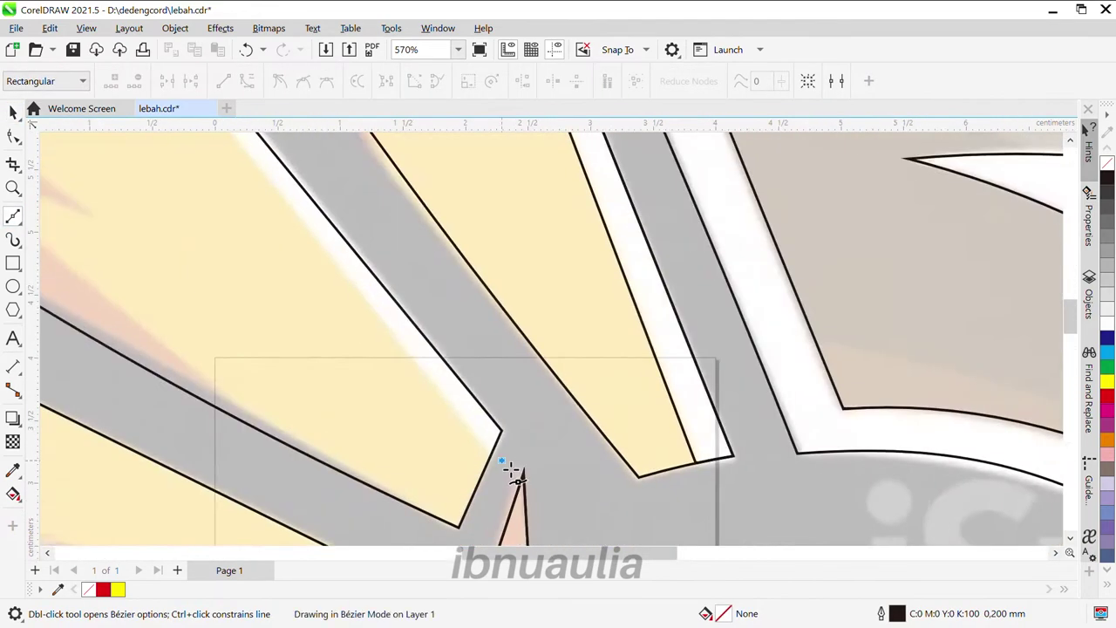
pyautogui.scroll(-3, 262, 212)
pyautogui.scroll(3, 250, 183)
pyautogui.click(250, 183)
pyautogui.press('space')
pyautogui.scroll(-3, 599, 444)
pyautogui.scroll(6, 599, 444)
pyautogui.press('space')
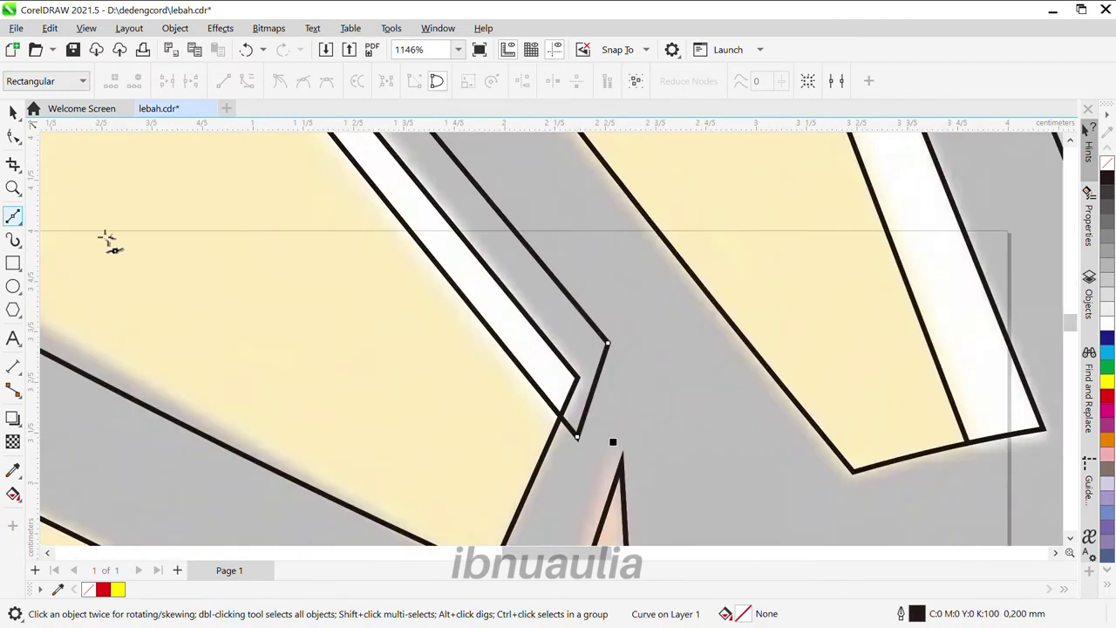
pyautogui.scroll(-3, 612, 350)
pyautogui.scroll(3, 444, 424)
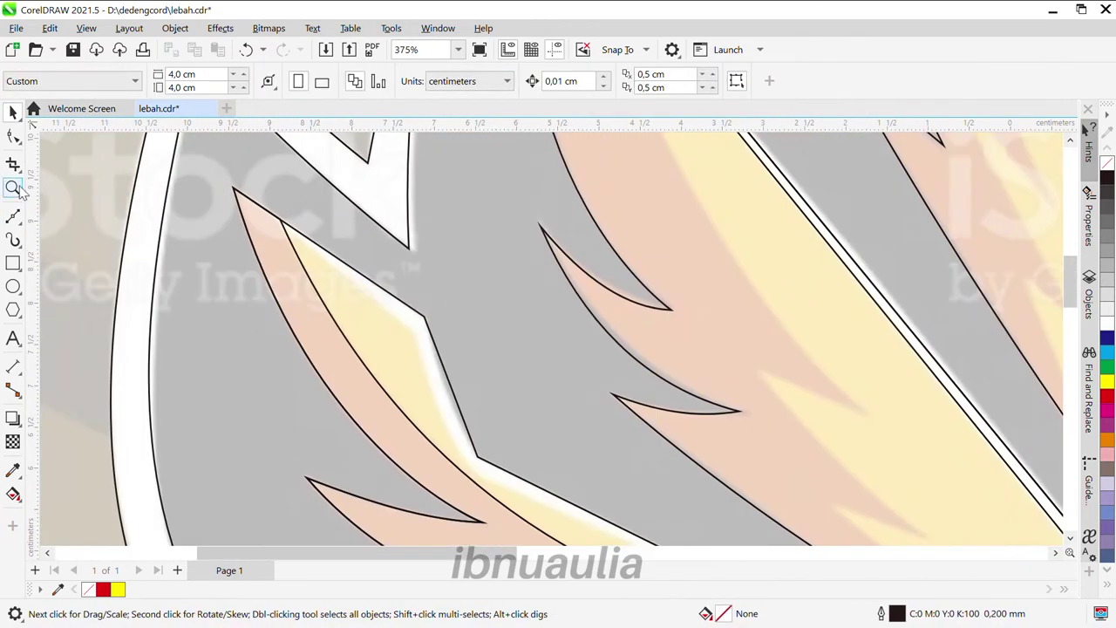
pyautogui.press('space')
pyautogui.scroll(3, 294, 195)
pyautogui.scroll(-3, 364, 279)
pyautogui.scroll(1, 506, 406)
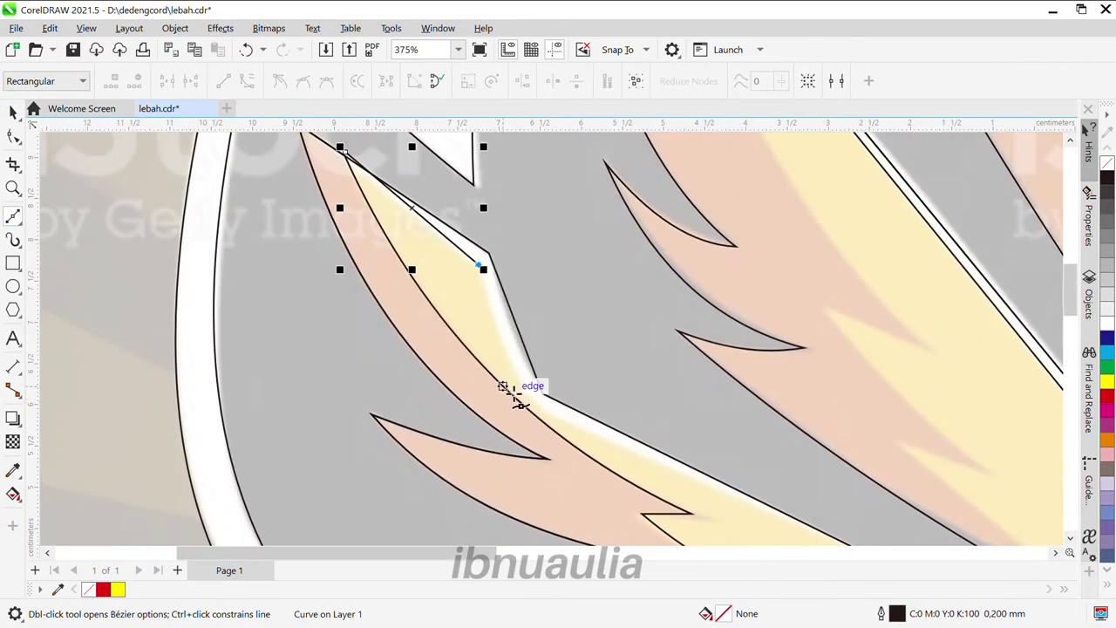
pyautogui.scroll(3, 357, 180)
pyautogui.scroll(-3, 370, 202)
pyautogui.scroll(1, 317, 162)
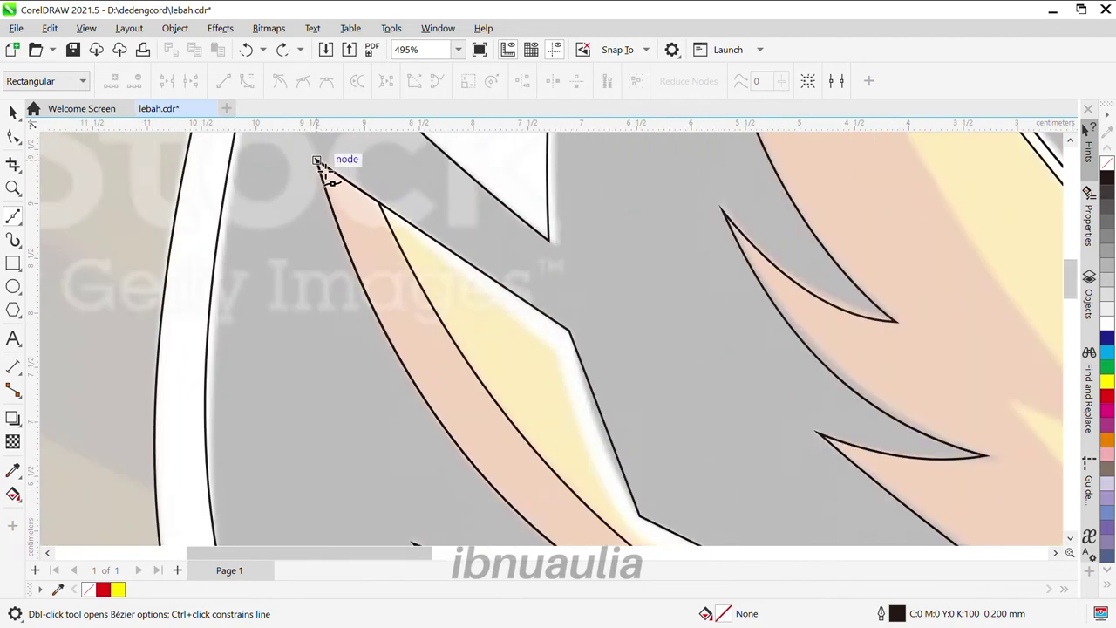
# Outline the white highlight along the rear wing feather's angled upper edge as a closed shape and cut it to the feather outline
pyautogui.click(565, 361)
pyautogui.scroll(-4, 518, 399)
pyautogui.scroll(3, 474, 357)
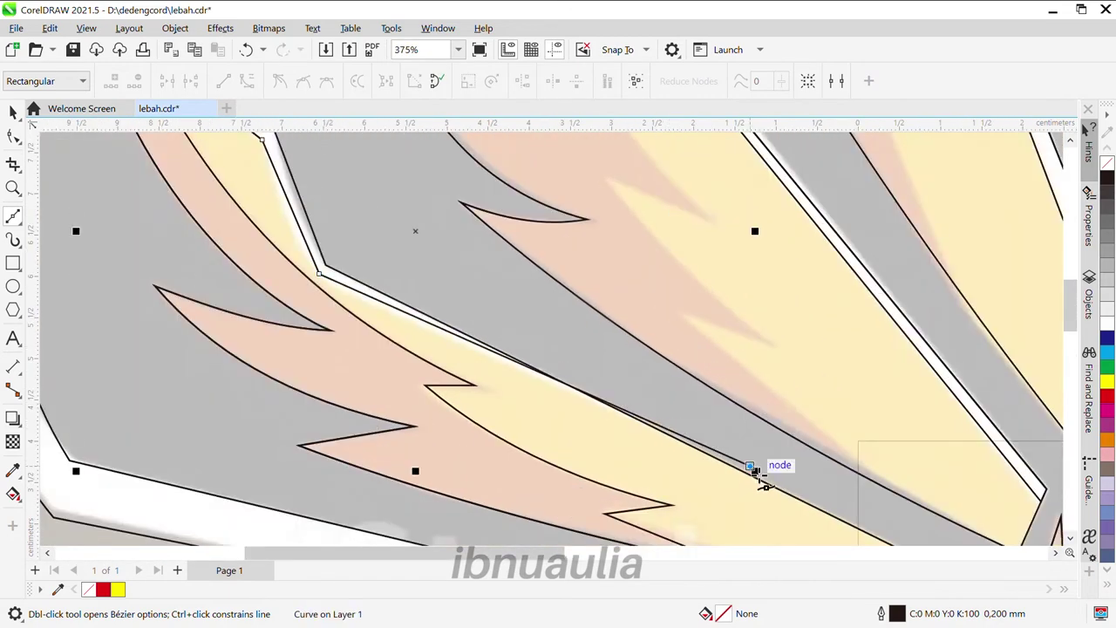
pyautogui.scroll(-2, 780, 488)
pyautogui.click(13, 111)
pyautogui.scroll(-3, 658, 422)
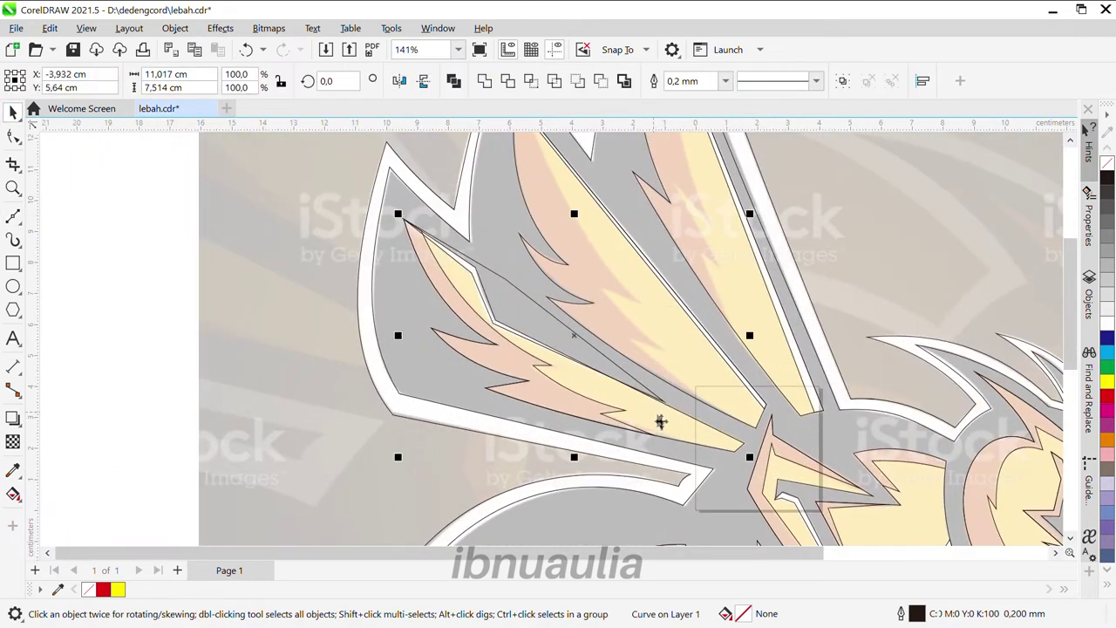
pyautogui.scroll(2, 493, 279)
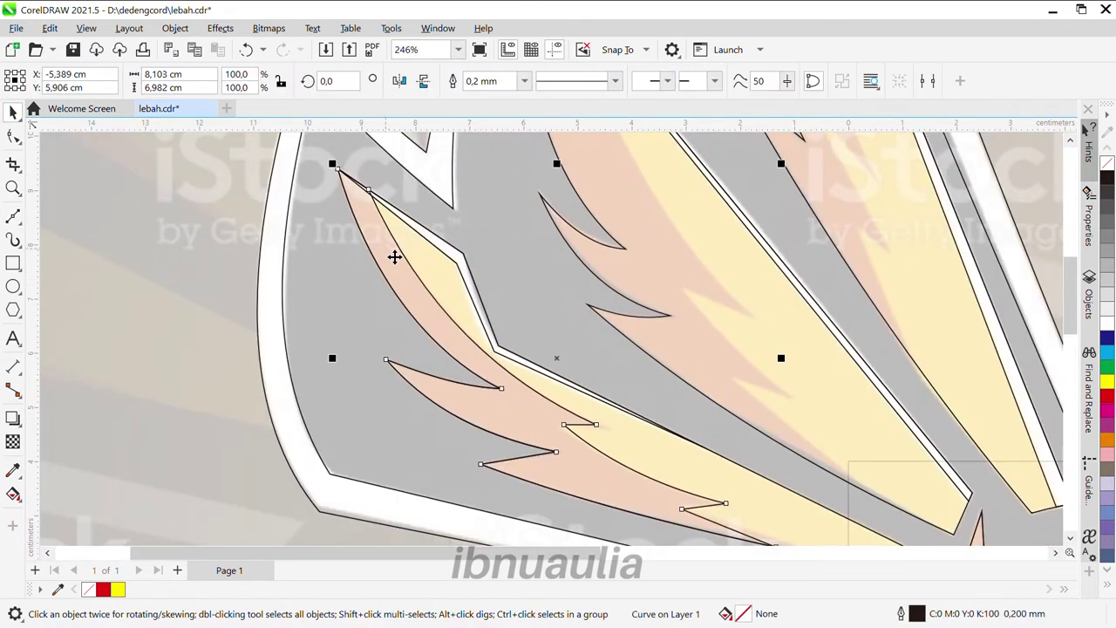
pyautogui.scroll(-4, 395, 258)
pyautogui.scroll(3, 449, 443)
# Outline the middle wing feather's orange area with two zigzag barbs as a closed shape and divide the feather along it
pyautogui.press('F5')
pyautogui.scroll(2, 626, 545)
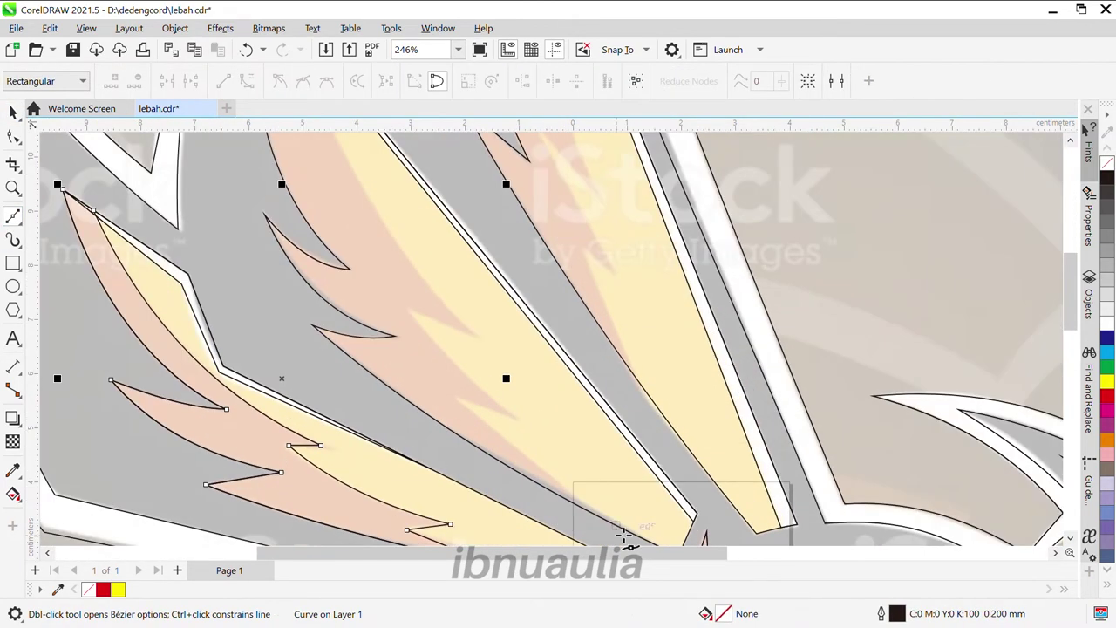
pyautogui.scroll(2, 626, 545)
pyautogui.scroll(-5, 402, 262)
pyautogui.scroll(4, 343, 164)
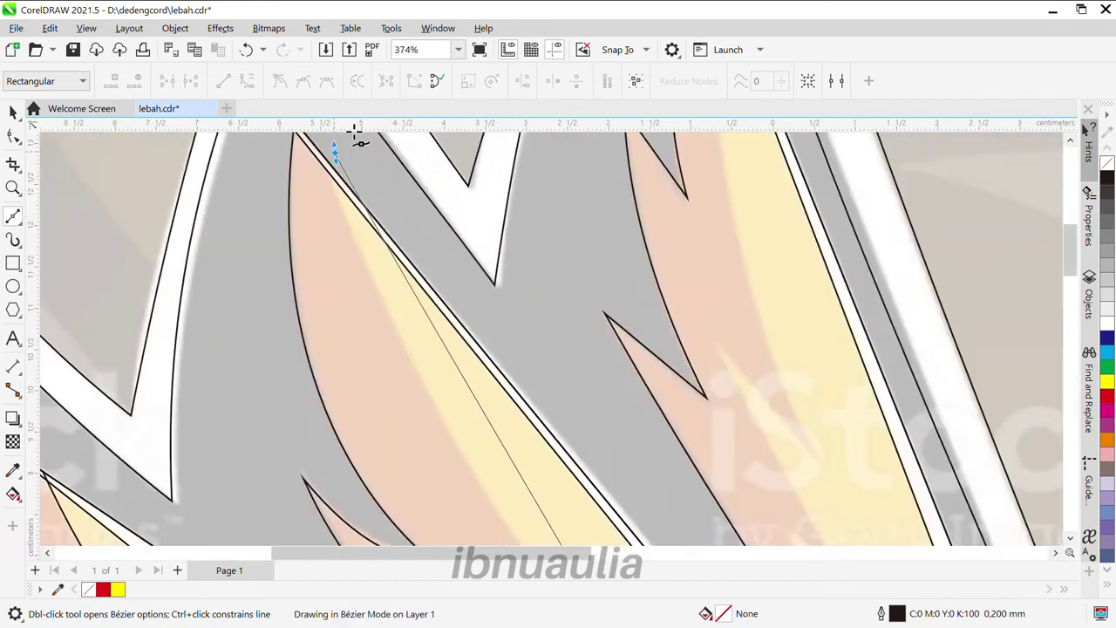
pyautogui.click(334, 209)
pyautogui.scroll(-4, 366, 212)
pyautogui.scroll(4, 553, 448)
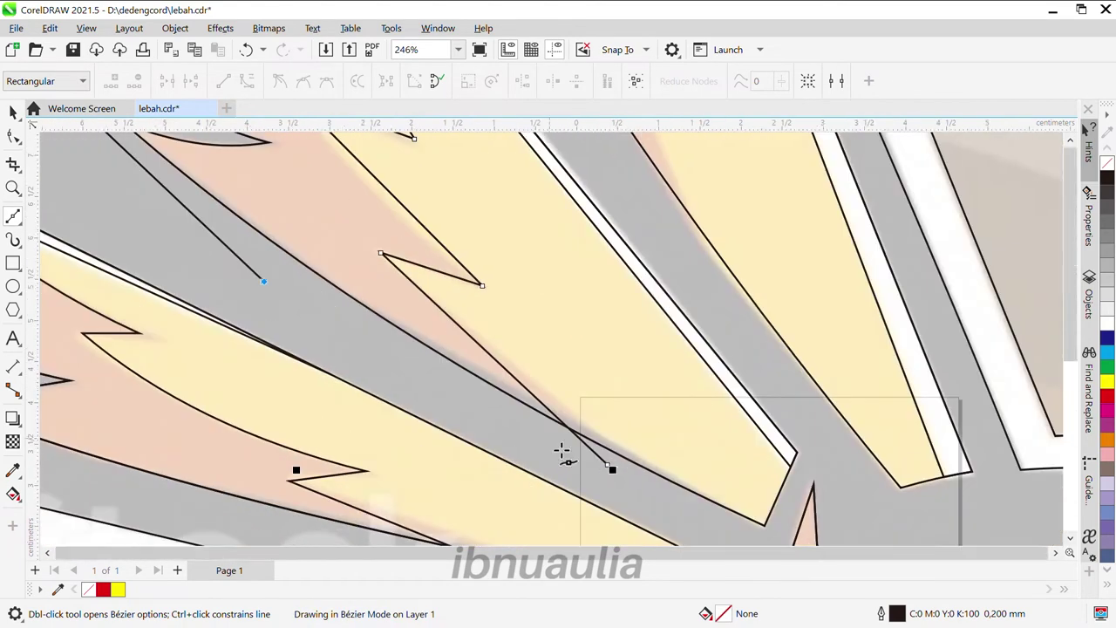
pyautogui.scroll(-2, 696, 503)
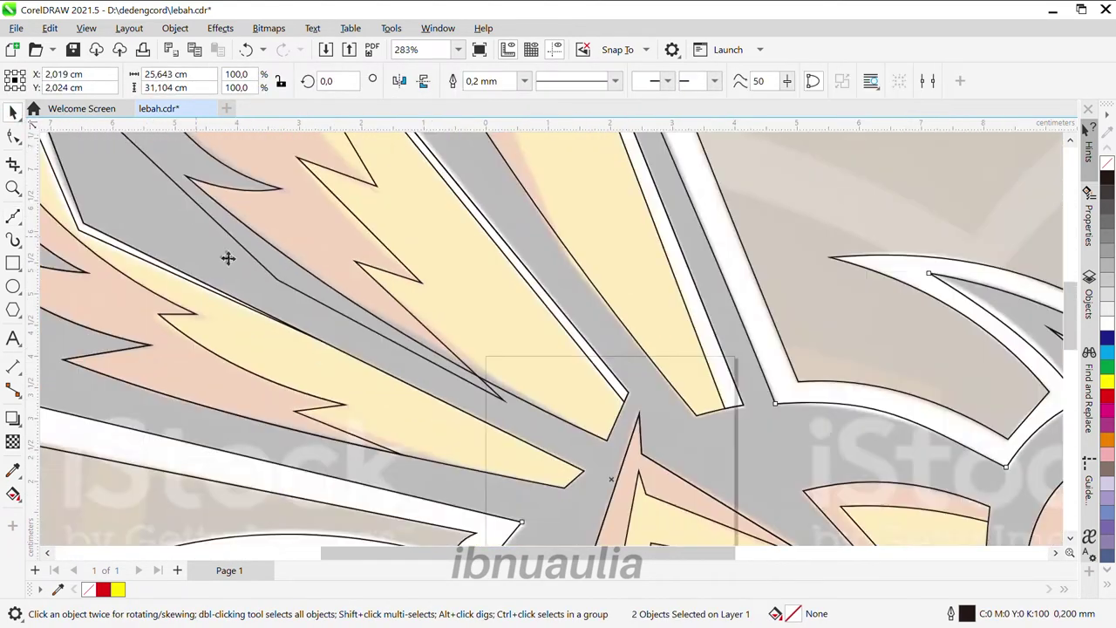
pyautogui.scroll(2, 534, 406)
pyautogui.scroll(-5, 381, 340)
# Bend the straight edges between the middle wing feather's orange and yellow areas into curves following the reference
pyautogui.press('F10')
pyautogui.scroll(6, 379, 309)
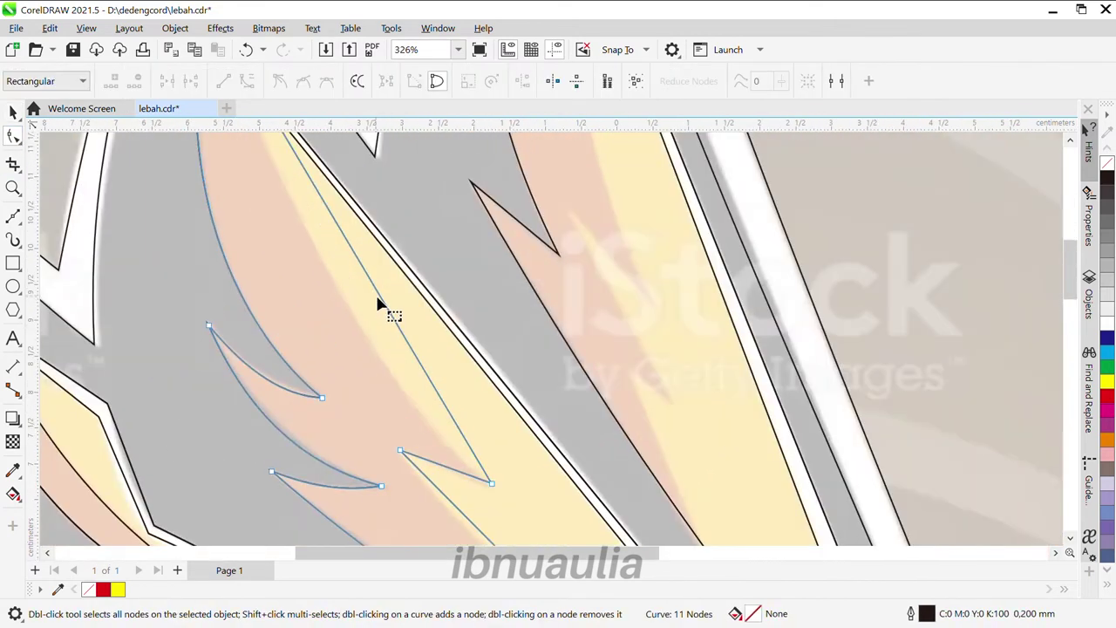
pyautogui.scroll(-5, 500, 442)
pyautogui.scroll(6, 427, 367)
pyautogui.scroll(-5, 439, 374)
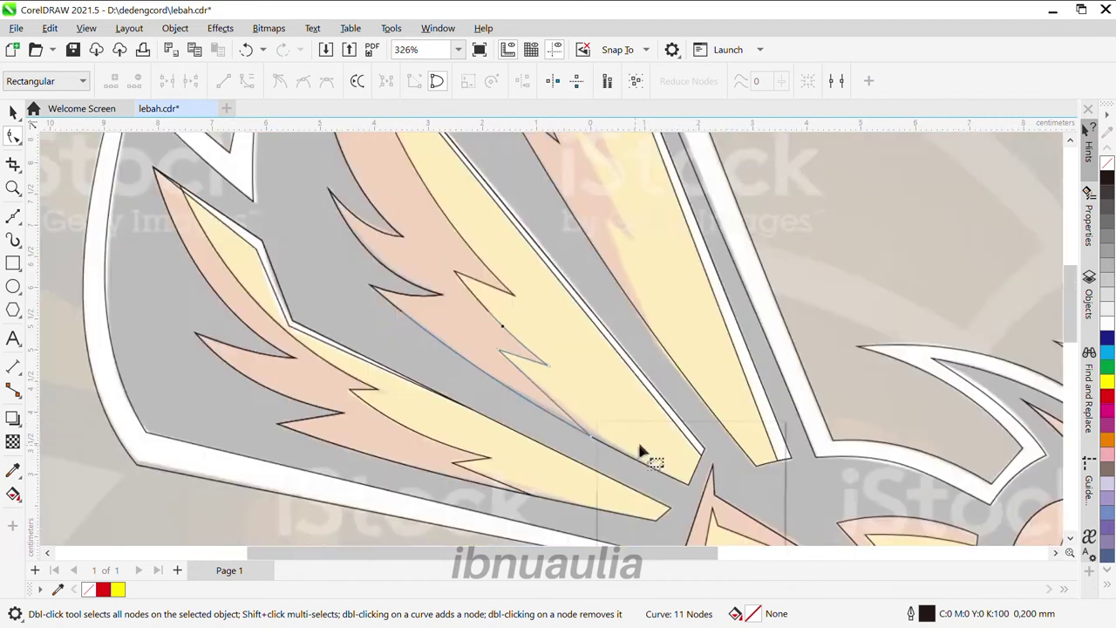
pyautogui.scroll(4, 535, 224)
pyautogui.press('space')
# Outline the front wing feather's orange area, with two zigzag barbs along the yellow boundary, as a closed nine-node shape
pyautogui.scroll(-6, 472, 307)
pyautogui.press('F5')
pyautogui.scroll(4, 611, 491)
pyautogui.scroll(-3, 586, 399)
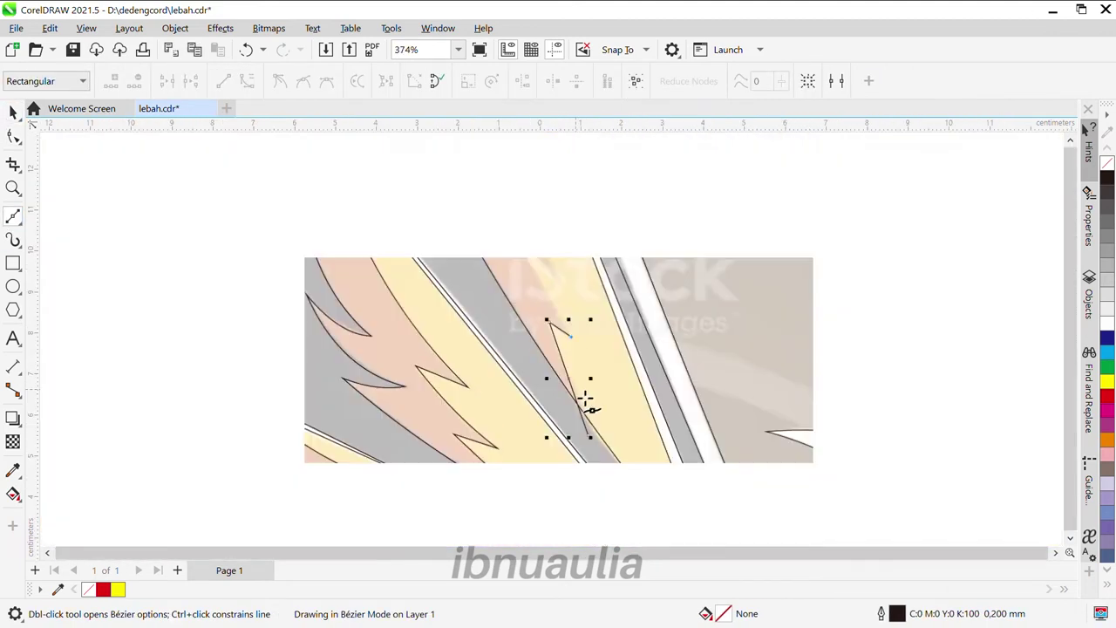
pyautogui.scroll(3, 588, 306)
pyautogui.scroll(-2, 583, 170)
pyautogui.scroll(3, 550, 410)
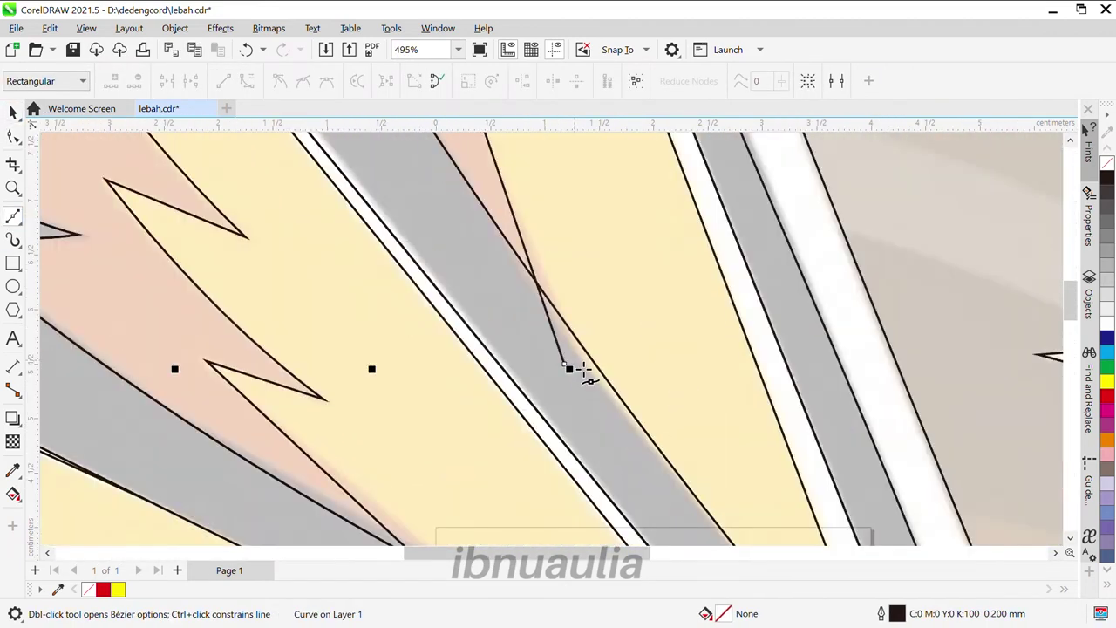
pyautogui.press('space')
pyautogui.scroll(-2, 566, 462)
pyautogui.scroll(-3, 566, 462)
# Bend the orange shape's edges along the front wing feather's yellow boundary into curves following the reference
pyautogui.click(13, 136)
pyautogui.scroll(3, 600, 427)
pyautogui.scroll(3, 570, 349)
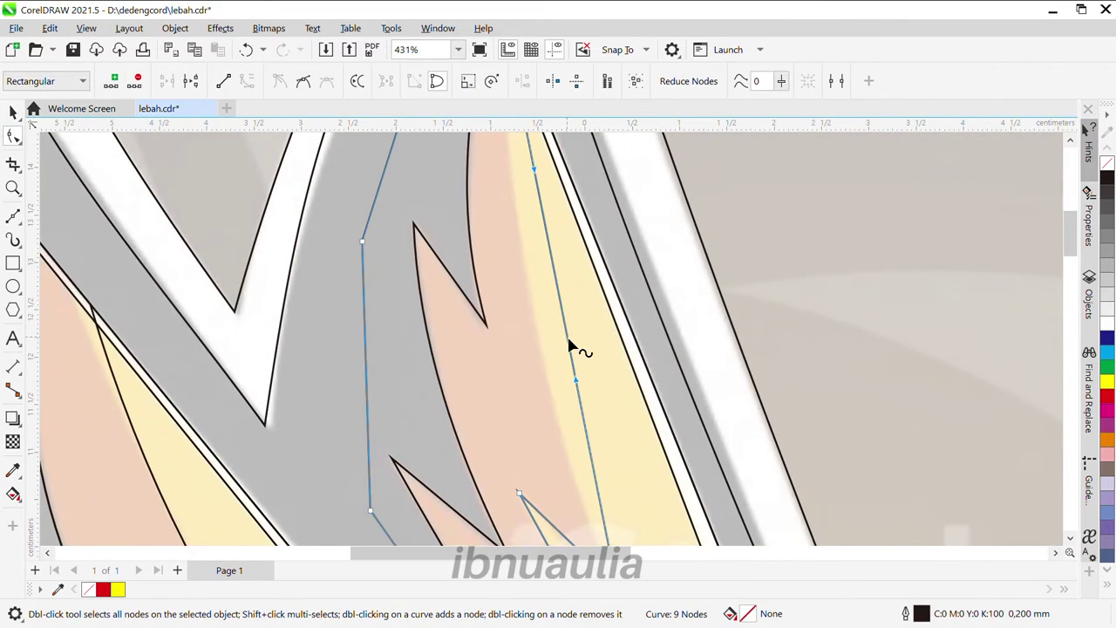
pyautogui.scroll(-4, 586, 461)
pyautogui.scroll(2, 638, 424)
pyautogui.scroll(-2, 656, 398)
# Divide the front wing feather along the orange boundary shape and save the document
pyautogui.press('space')
pyautogui.scroll(1, 658, 399)
pyautogui.press('space')
pyautogui.keyDown('shift'); pyautogui.click(646, 431); pyautogui.keyUp('shift')
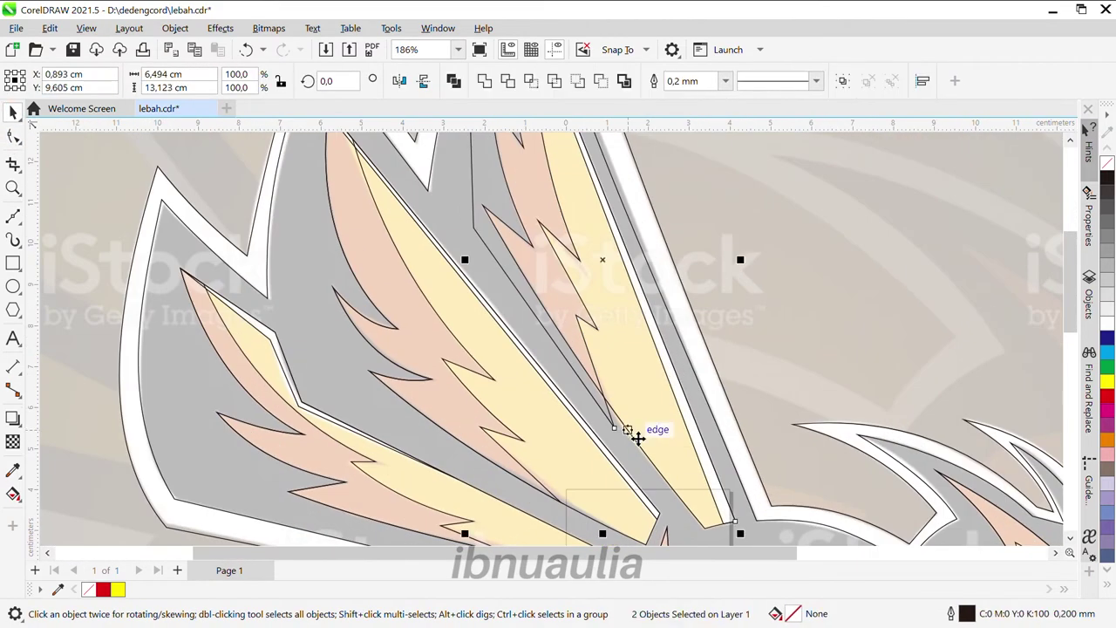
pyautogui.press('Escape')
pyautogui.scroll(-7, 553, 369)
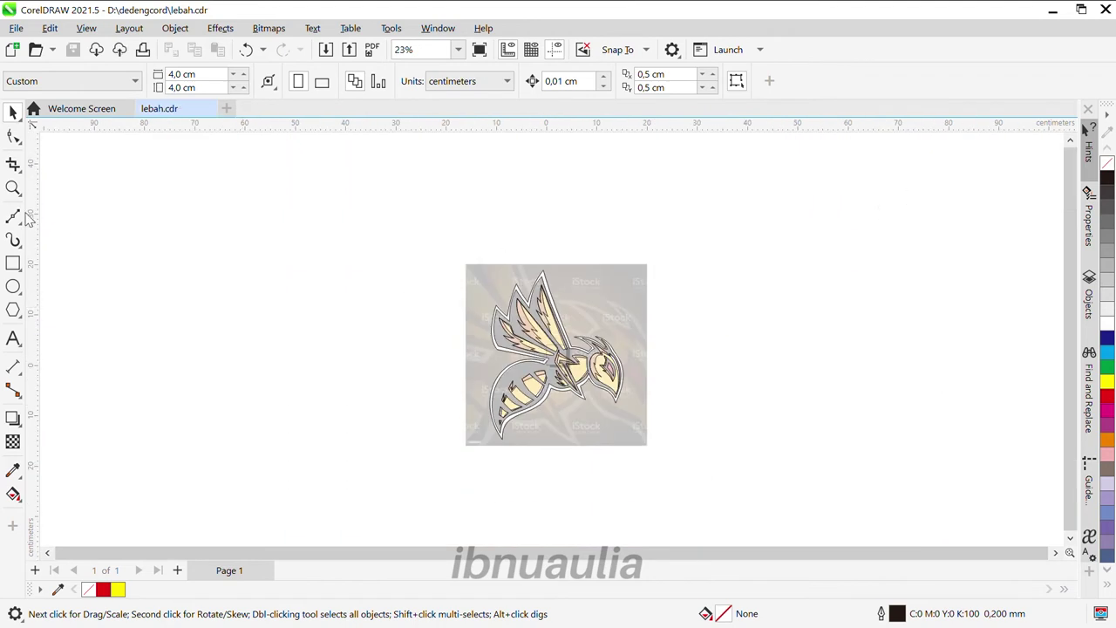
# Unlock the reference image and remove its transparency to show its full colors
pyautogui.click(611, 353)
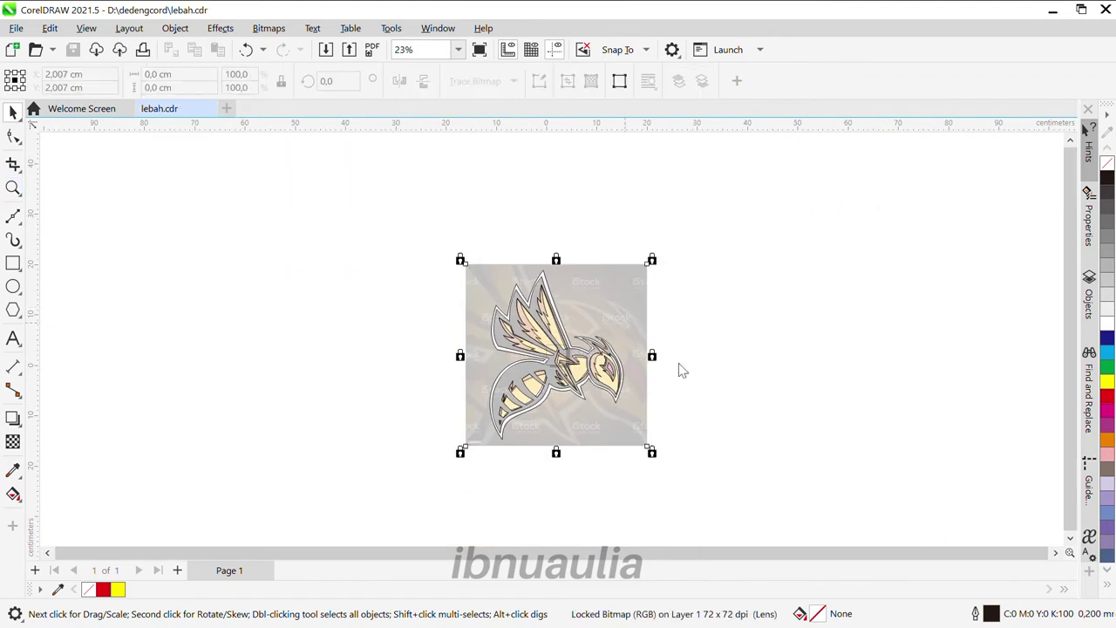
pyautogui.click(13, 469)
pyautogui.scroll(5, 559, 349)
pyautogui.press('F6')
pyautogui.scroll(1, 794, 297)
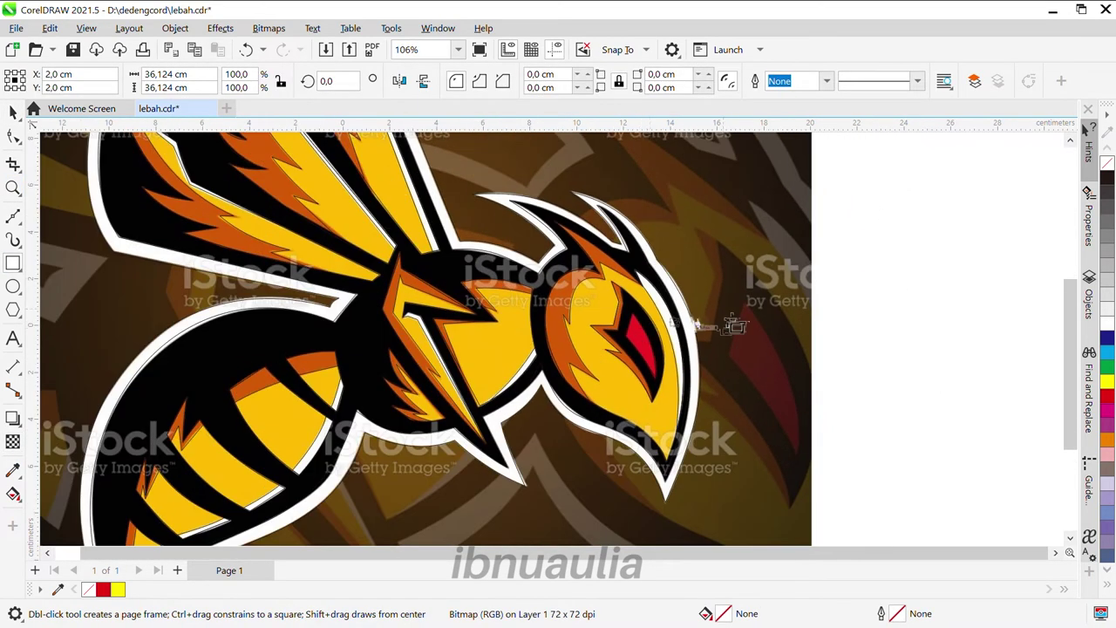
# Sample the yellow from the bee and draw three small swatch squares in the empty area beside the reference image
pyautogui.click(13, 469)
pyautogui.scroll(2, 628, 393)
pyautogui.click(562, 417)
pyautogui.press('space')
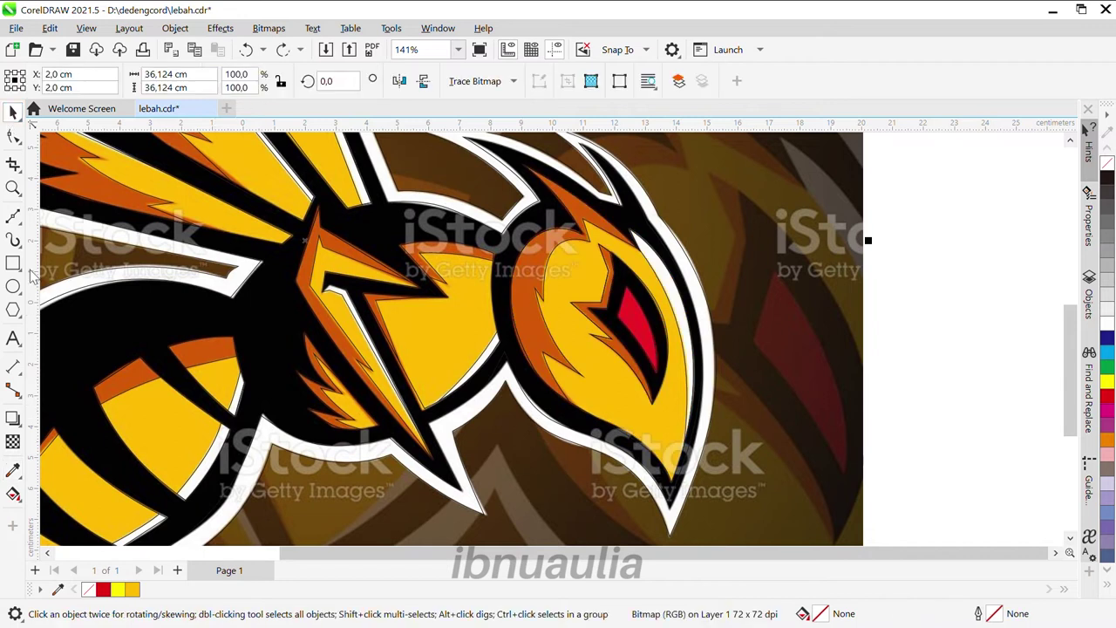
pyautogui.press('F6')
# Sample the bee's orange from the reference image and fill the lowest swatch square with it
pyautogui.press('i')
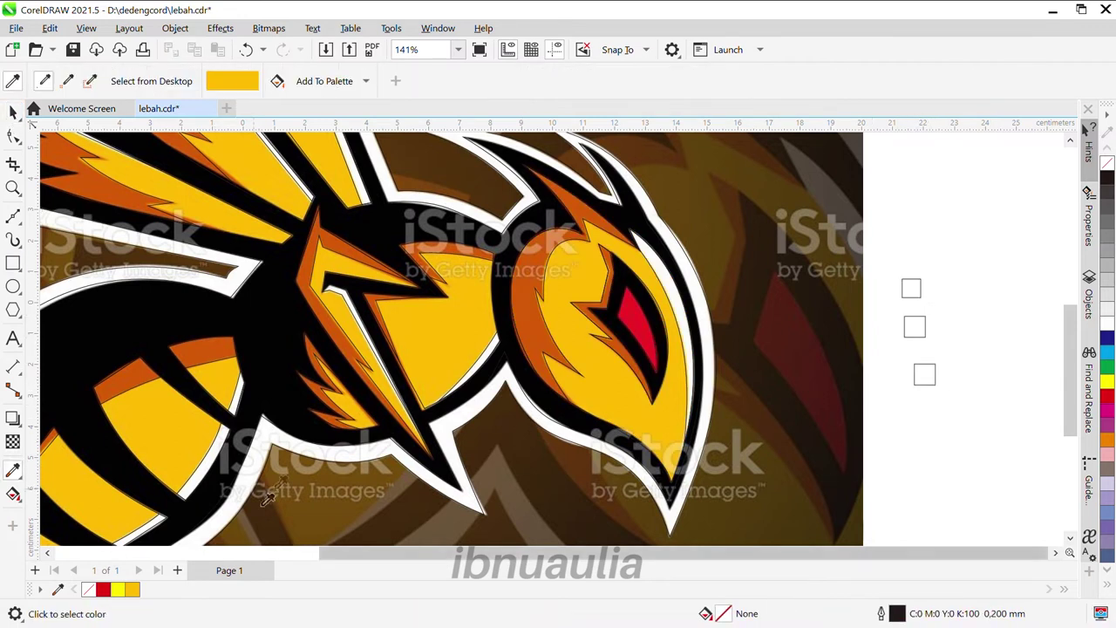
pyautogui.press('space')
pyautogui.press('space')
pyautogui.click(572, 271)
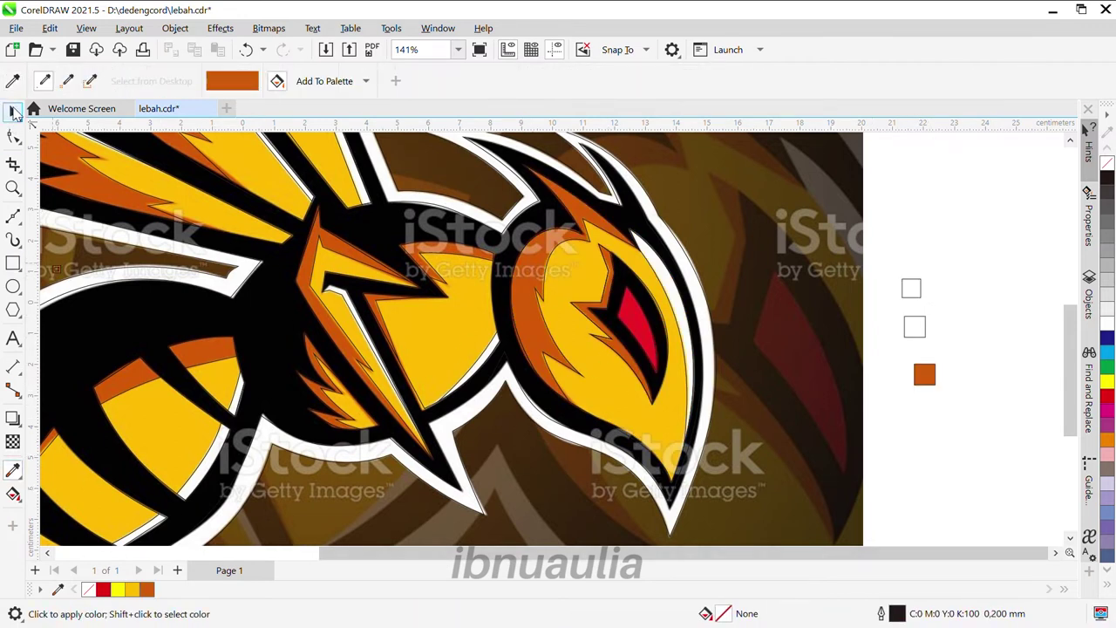
pyautogui.click(14, 107)
# Fill the middle swatch square and the bee's main face shape with the yellow sampled from the reference
pyautogui.scroll(1, 545, 296)
pyautogui.press('g')
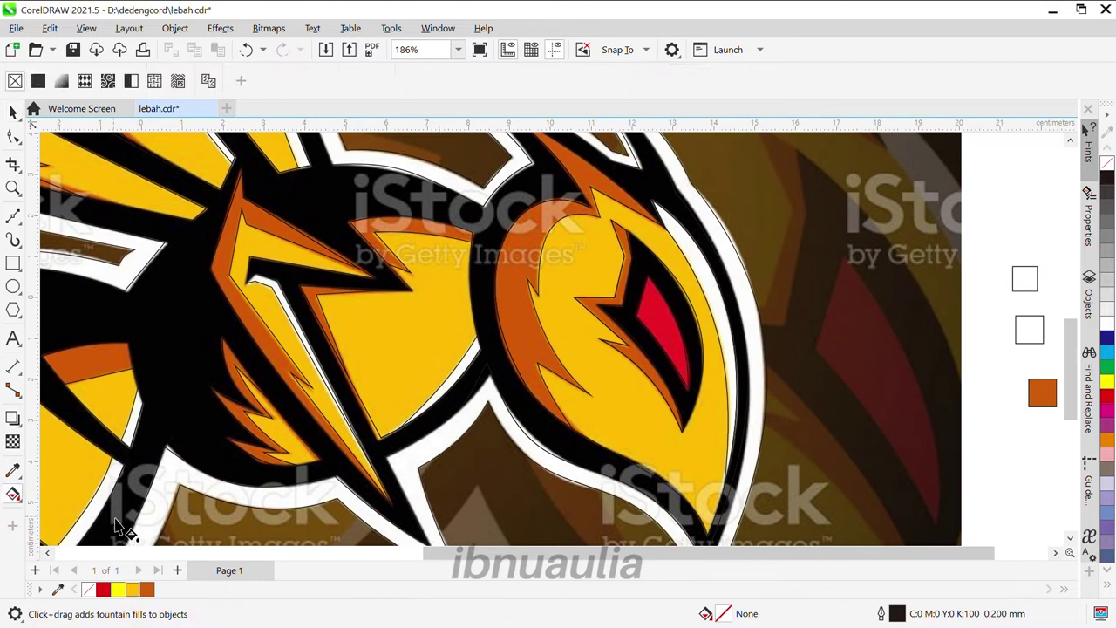
pyautogui.press('space')
pyautogui.scroll(-1, 951, 466)
pyautogui.click(979, 376)
pyautogui.click(698, 480)
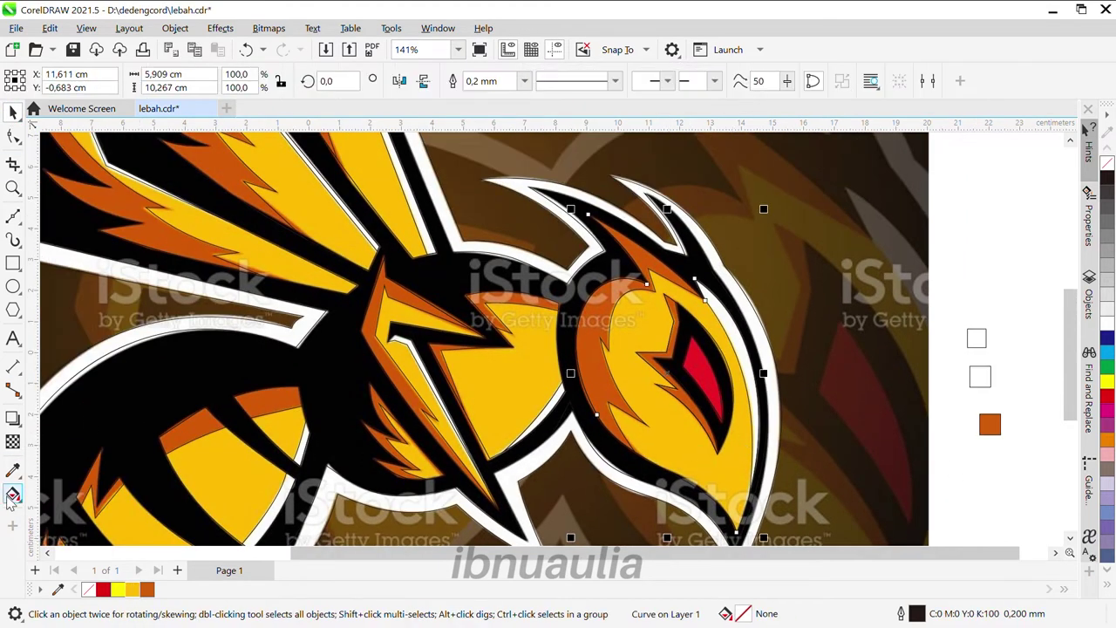
pyautogui.press('g')
pyautogui.moveTo(728, 404); pyautogui.dragTo(998, 393)
pyautogui.hotkey('ctrl', 'z')
pyautogui.press('space')
pyautogui.click(727, 474)
pyautogui.scroll(-2, 991, 436)
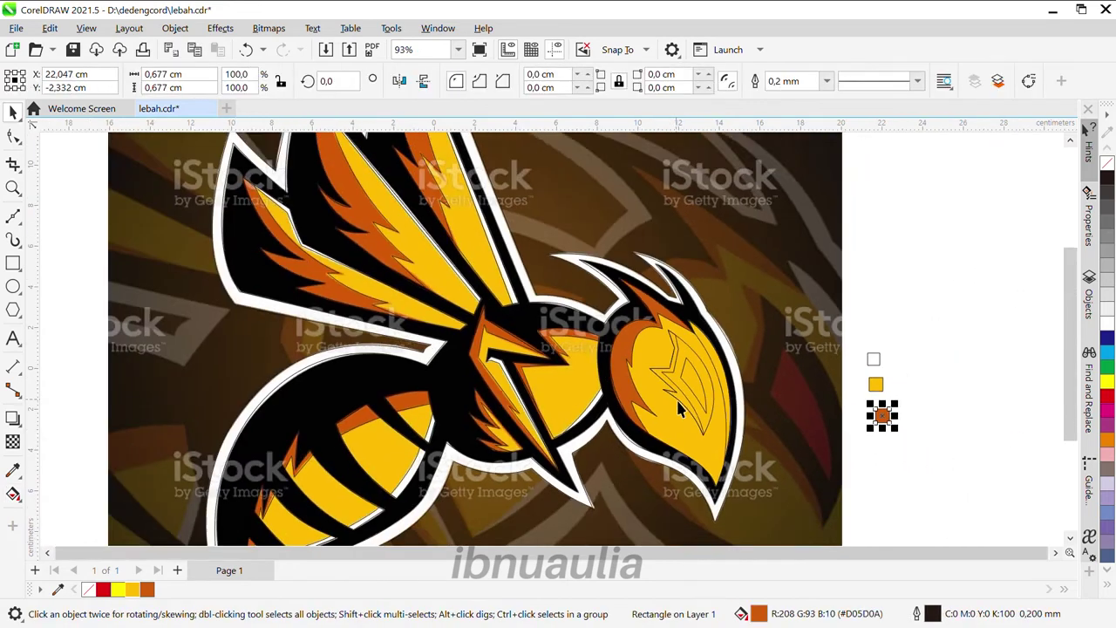
# Fill the thorax and leg band shapes with yellow and make the reference image semi-transparent again
pyautogui.scroll(1, 568, 374)
pyautogui.click(526, 363)
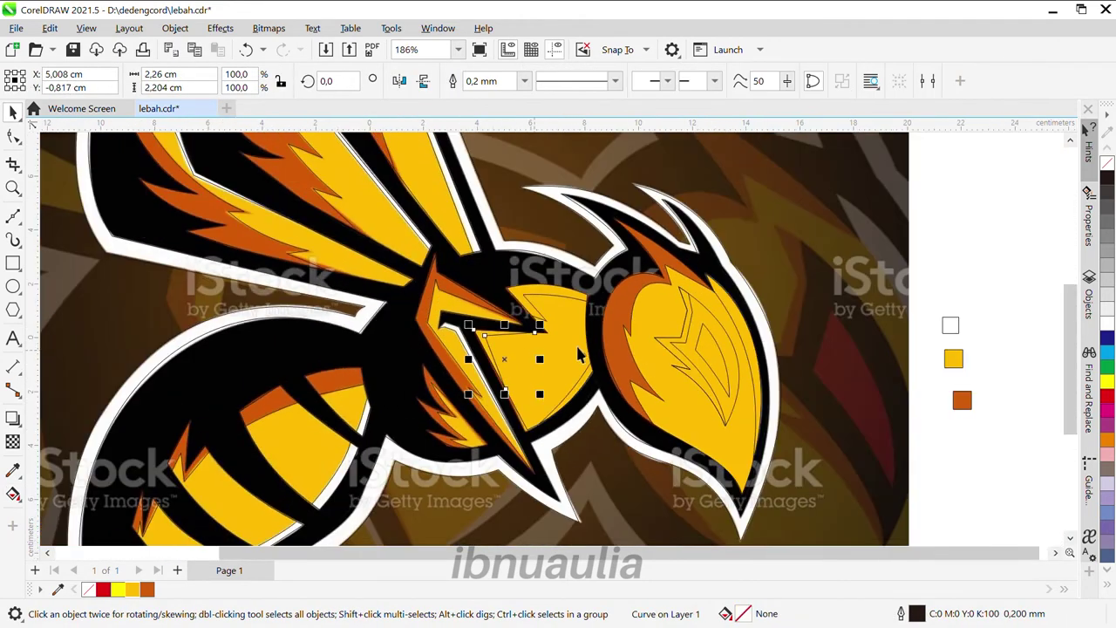
pyautogui.scroll(-3, 485, 361)
pyautogui.press('Escape')
pyautogui.click(643, 294)
pyautogui.scroll(4, 783, 245)
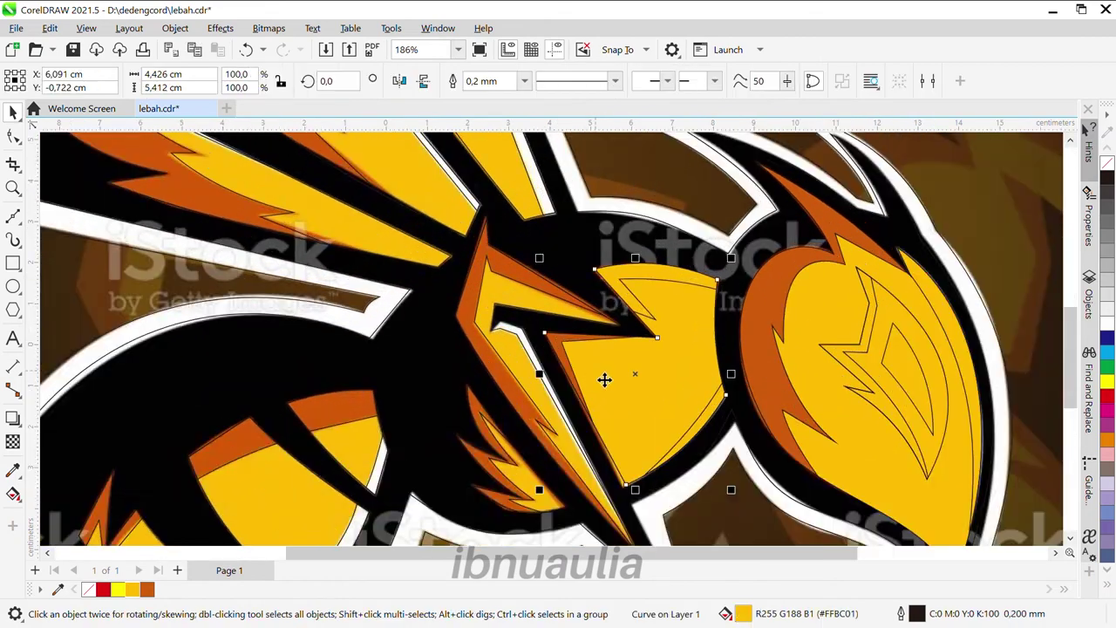
pyautogui.click(39, 81)
pyautogui.scroll(3, 563, 386)
pyautogui.scroll(-2, 222, 257)
pyautogui.scroll(5, 523, 367)
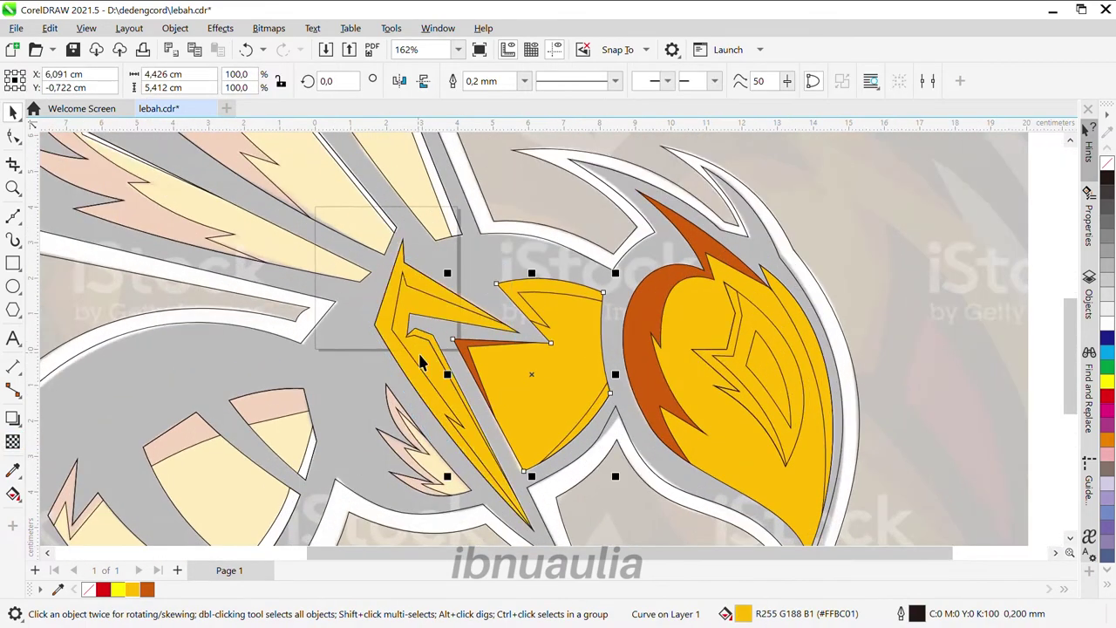
# Fill the outer edge of the leg band with the swatch orange, matching the orange rim of the face
pyautogui.scroll(-2, 523, 366)
pyautogui.scroll(2, 665, 266)
pyautogui.scroll(-2, 665, 266)
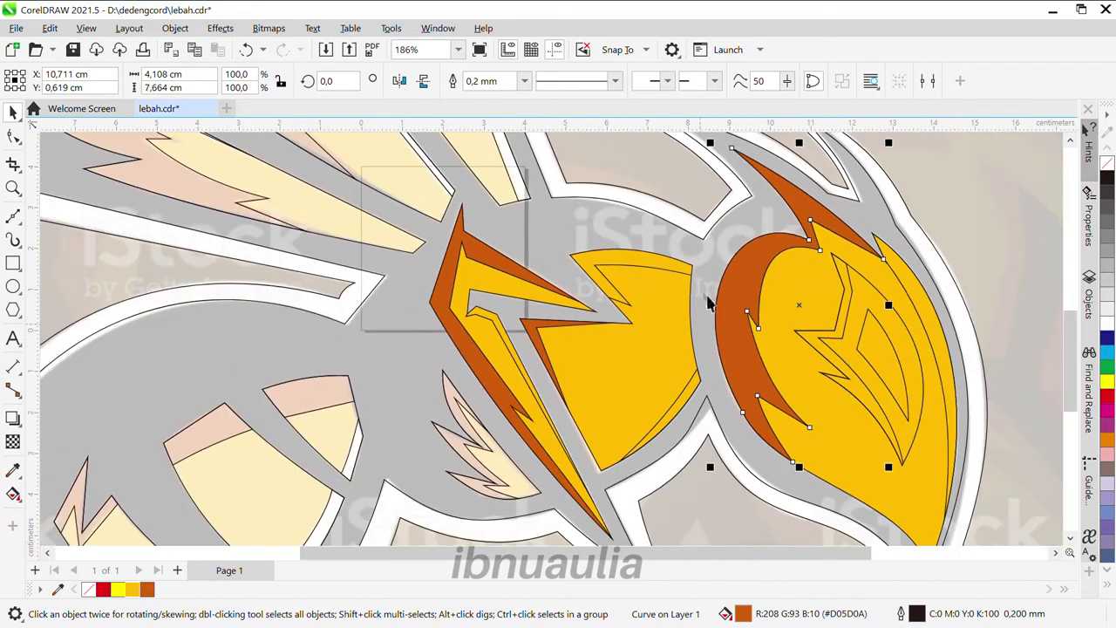
pyautogui.scroll(2, 671, 272)
# Extend the dividing line at the thorax's upper edge into a closed shape, intersect it with the thorax, and fill the band orange
pyautogui.click(672, 274)
pyautogui.scroll(2, 689, 295)
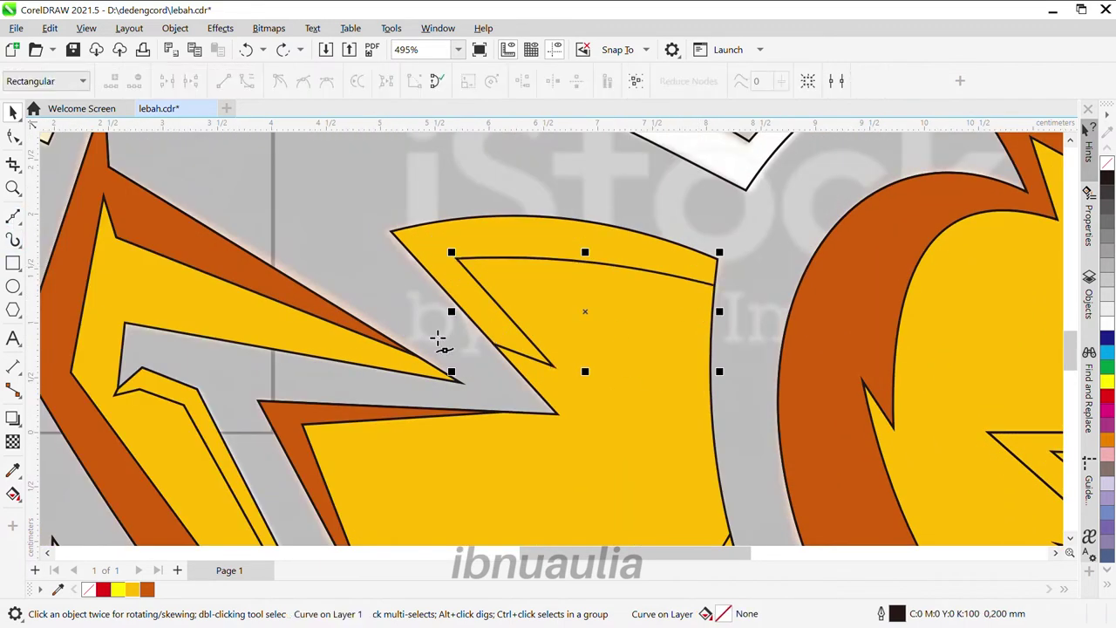
pyautogui.scroll(1, 439, 338)
pyautogui.scroll(-2, 653, 225)
pyautogui.scroll(3, 685, 288)
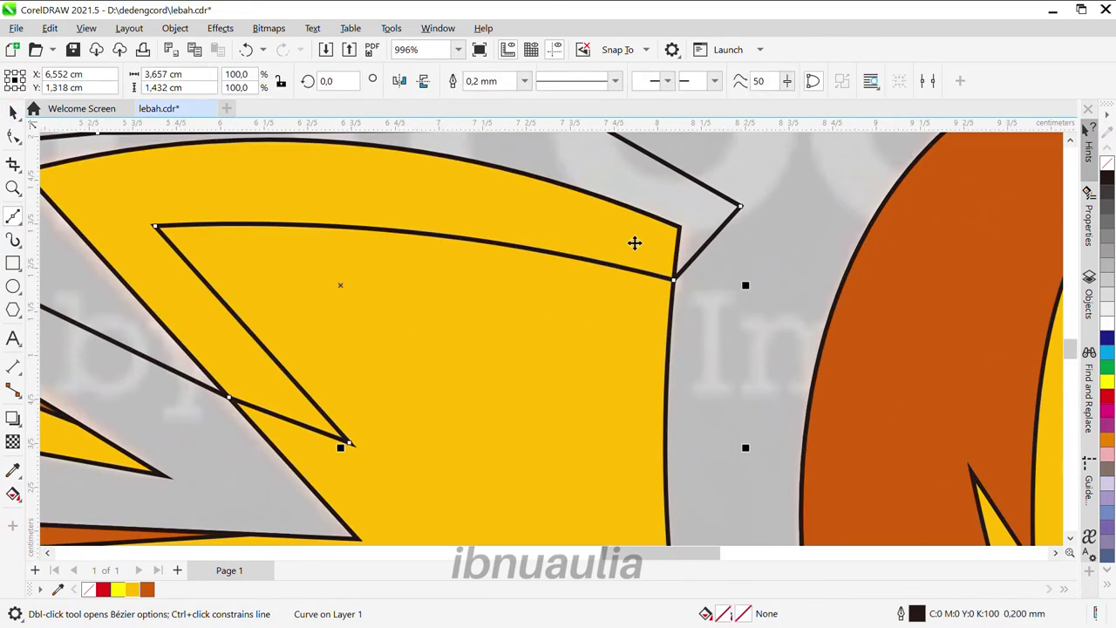
pyautogui.press('space')
pyautogui.scroll(-2, 663, 260)
pyautogui.click(532, 81)
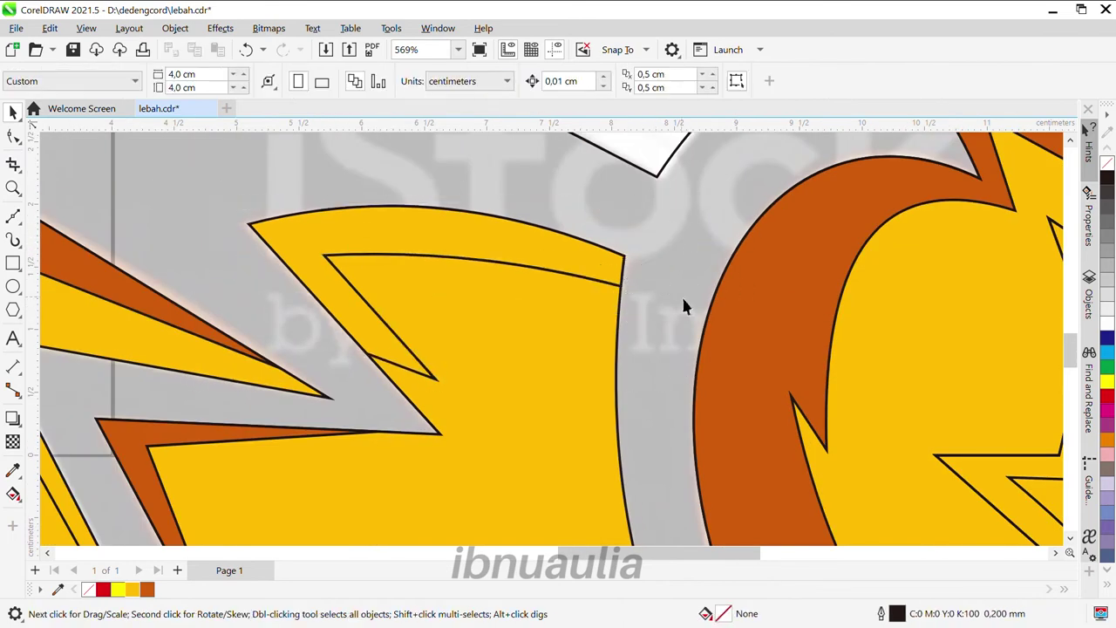
pyautogui.scroll(-3, 681, 295)
pyautogui.scroll(1, 324, 424)
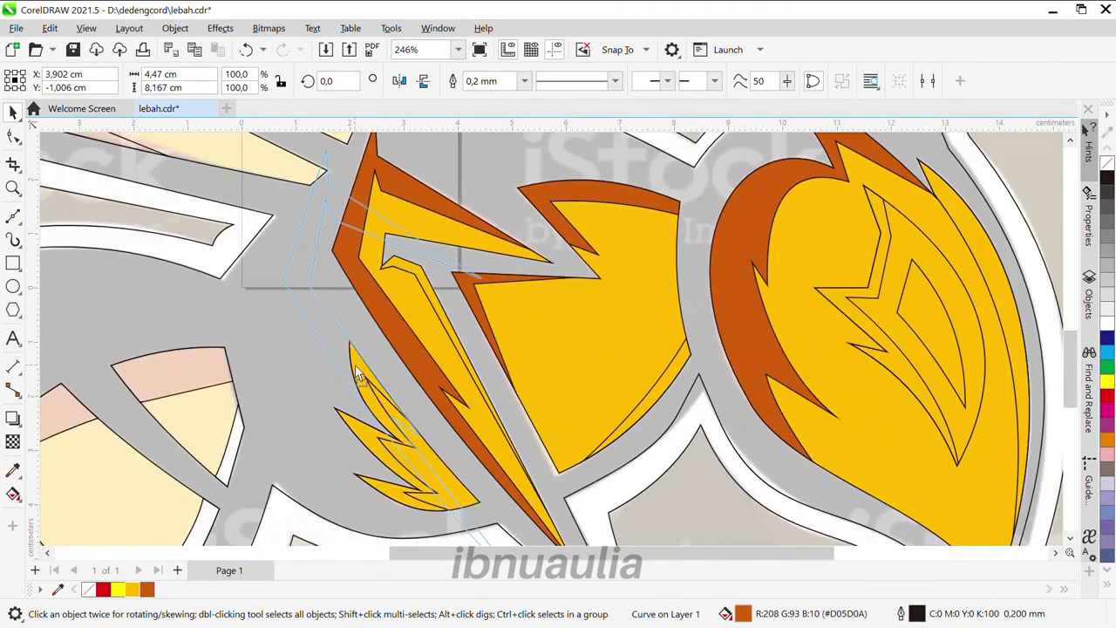
# Fill the jagged tuft below the leg with orange and yellow, and the abdomen segments with yellow
pyautogui.click(358, 374)
pyautogui.scroll(-2, 358, 374)
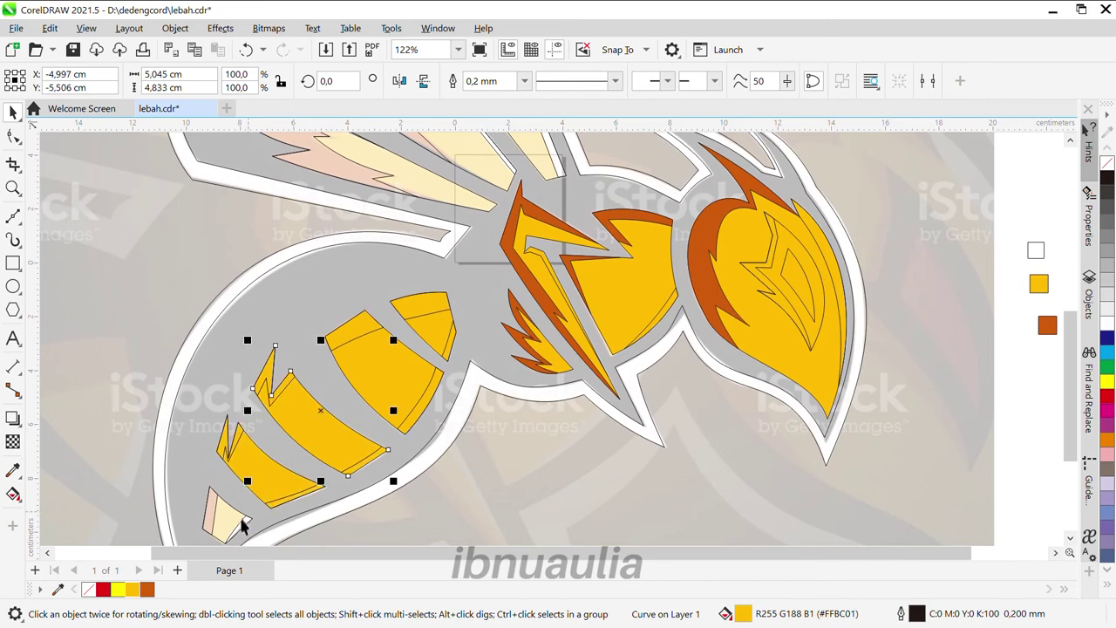
pyautogui.scroll(2, 244, 523)
pyautogui.scroll(3, 245, 523)
pyautogui.click(225, 517)
pyautogui.scroll(-5, 225, 517)
pyautogui.click(13, 495)
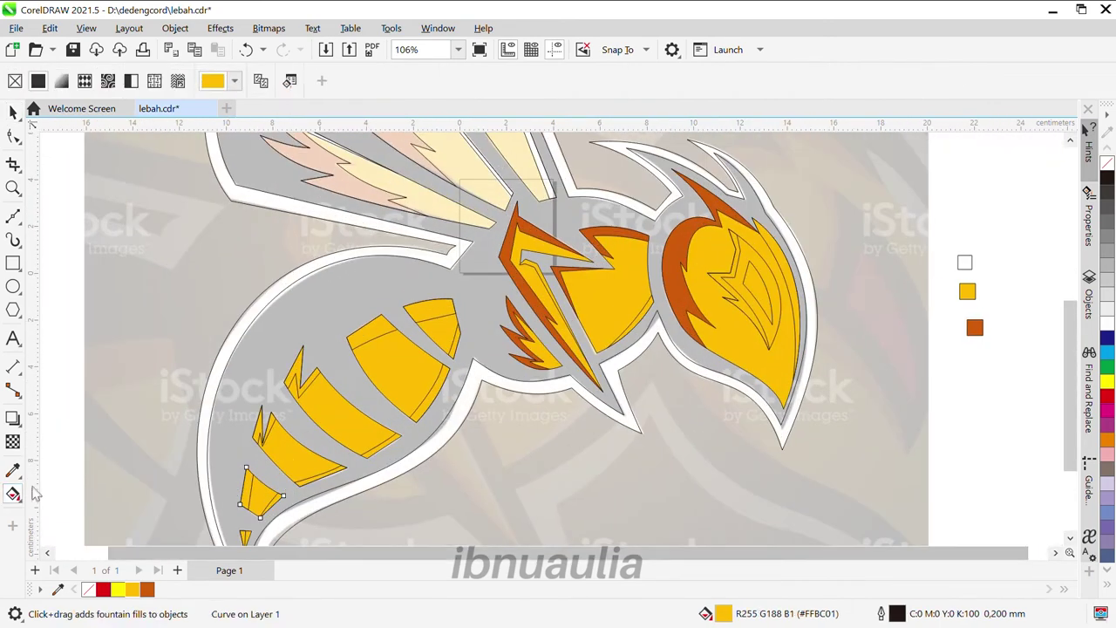
# Sample the orange swatch and fill the shaded edges of the abdomen segments and the jagged wing shadows with it
pyautogui.scroll(-1, 252, 460)
pyautogui.click(13, 470)
pyautogui.click(882, 337)
pyautogui.click(399, 323)
pyautogui.scroll(6, 399, 319)
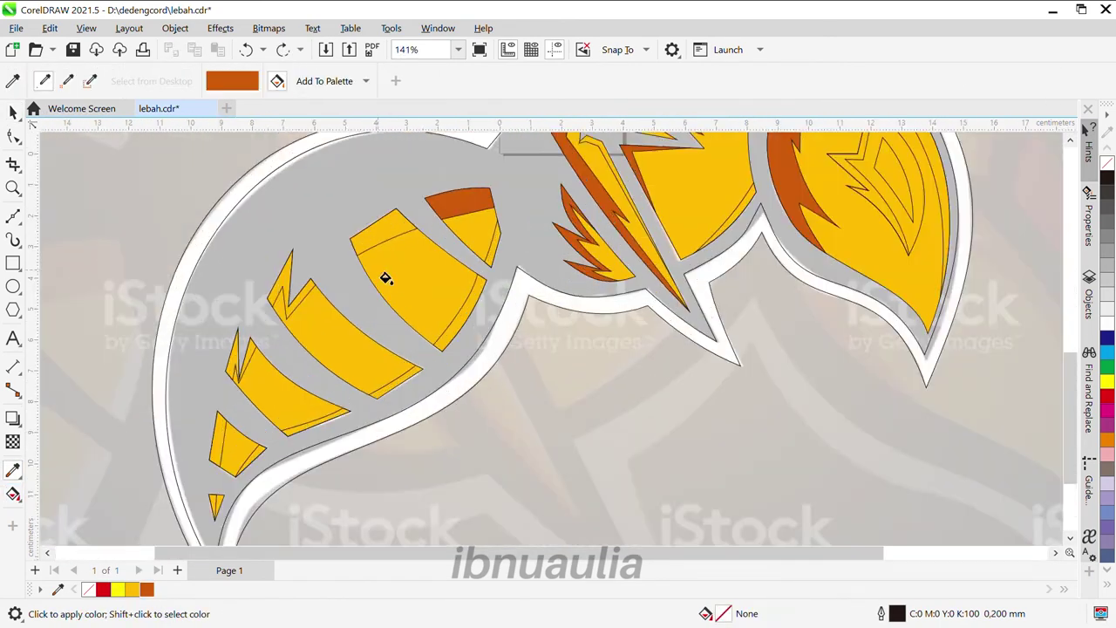
pyautogui.click(375, 252)
pyautogui.scroll(-6, 375, 253)
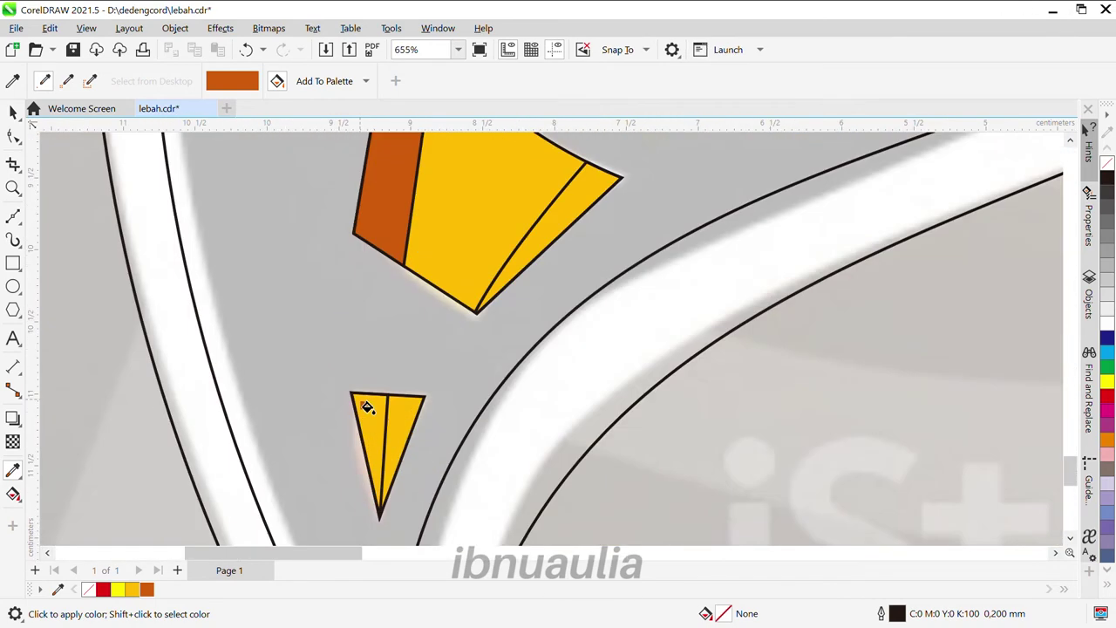
pyautogui.scroll(-5, 178, 395)
pyautogui.scroll(1, 511, 423)
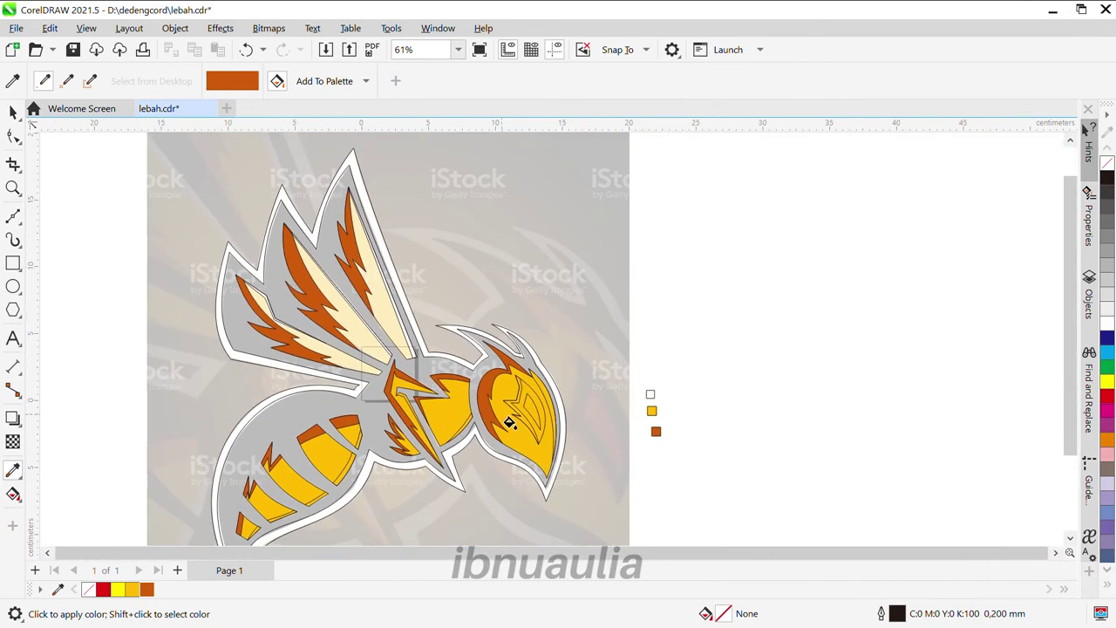
# Sample the yellow swatch and fill the main feather shapes of the three wings with it
pyautogui.press('i')
pyautogui.scroll(2, 462, 332)
pyautogui.click(793, 417)
pyautogui.scroll(2, 352, 346)
pyautogui.click(352, 346)
pyautogui.scroll(-4, 352, 346)
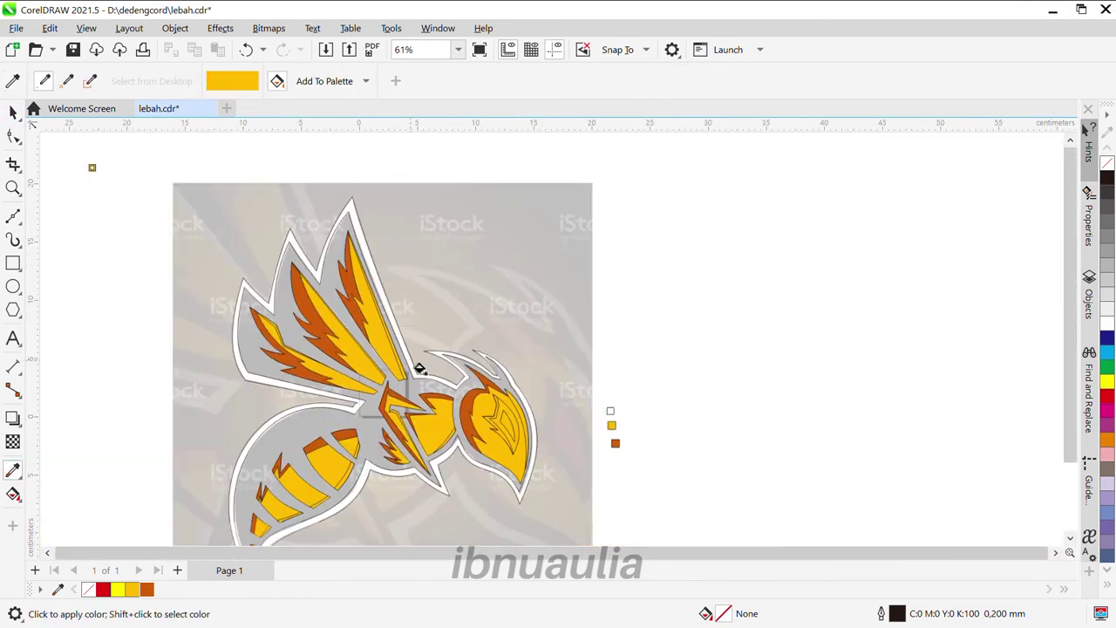
# Move the reference image aside from the traced bee and fill the bee's body and wing base shapes with black
pyautogui.scroll(-1, 510, 276)
pyautogui.moveTo(486, 326); pyautogui.dragTo(626, 429)
pyautogui.scroll(2, 362, 370)
pyautogui.click(356, 368)
pyautogui.scroll(3, 357, 367)
pyautogui.scroll(-1, 499, 362)
pyautogui.scroll(1, 349, 388)
pyautogui.scroll(2, 349, 388)
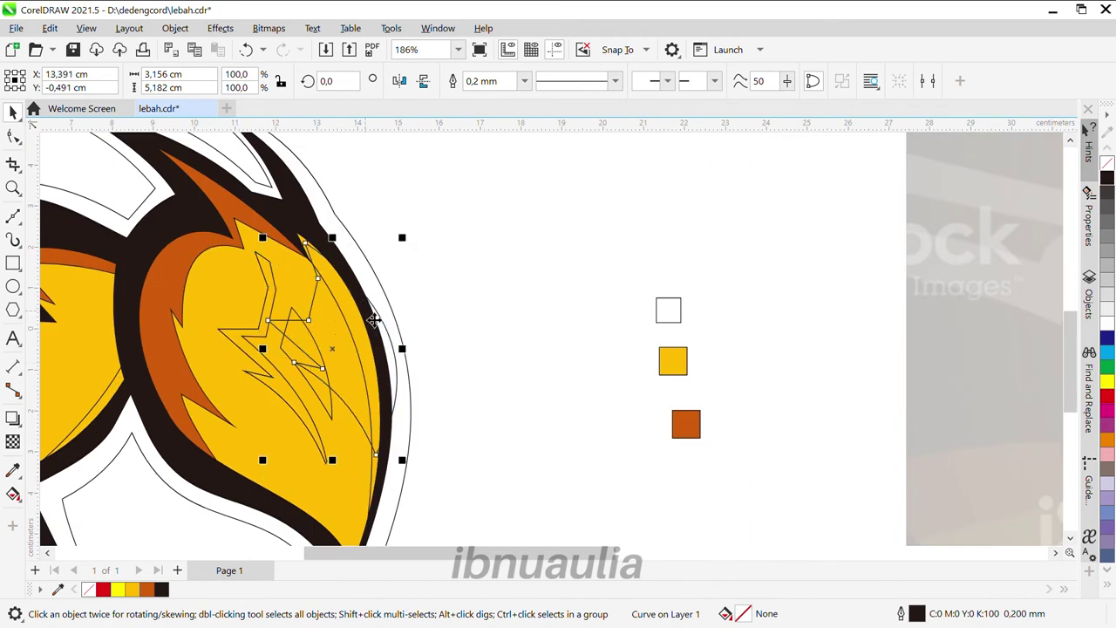
# Put the eye shape back in its place on the face and fill it with black
pyautogui.scroll(-1, 380, 371)
pyautogui.scroll(2, 382, 357)
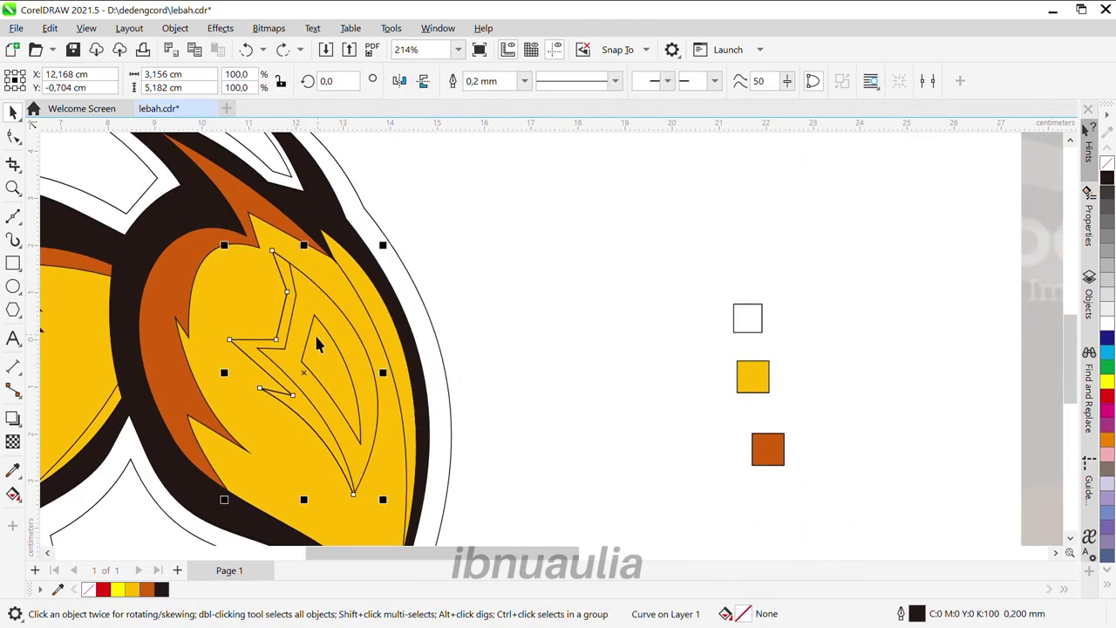
pyautogui.scroll(-3, 366, 375)
pyautogui.scroll(-2, 336, 384)
pyautogui.scroll(5, 410, 331)
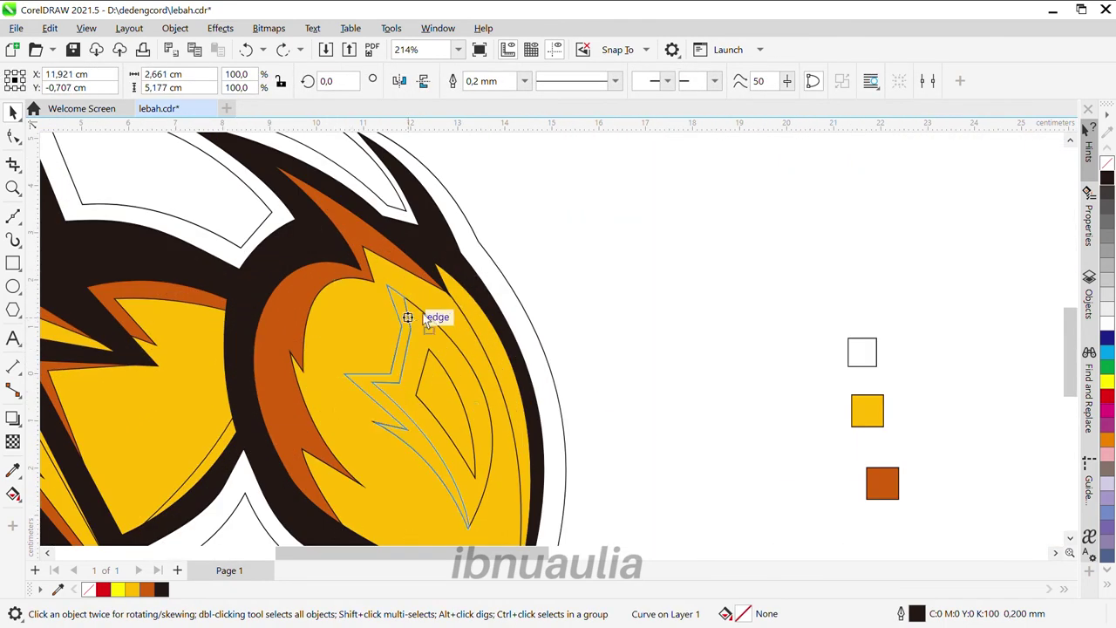
pyautogui.scroll(-3, 349, 396)
pyautogui.scroll(-2, 349, 403)
pyautogui.scroll(3, 397, 353)
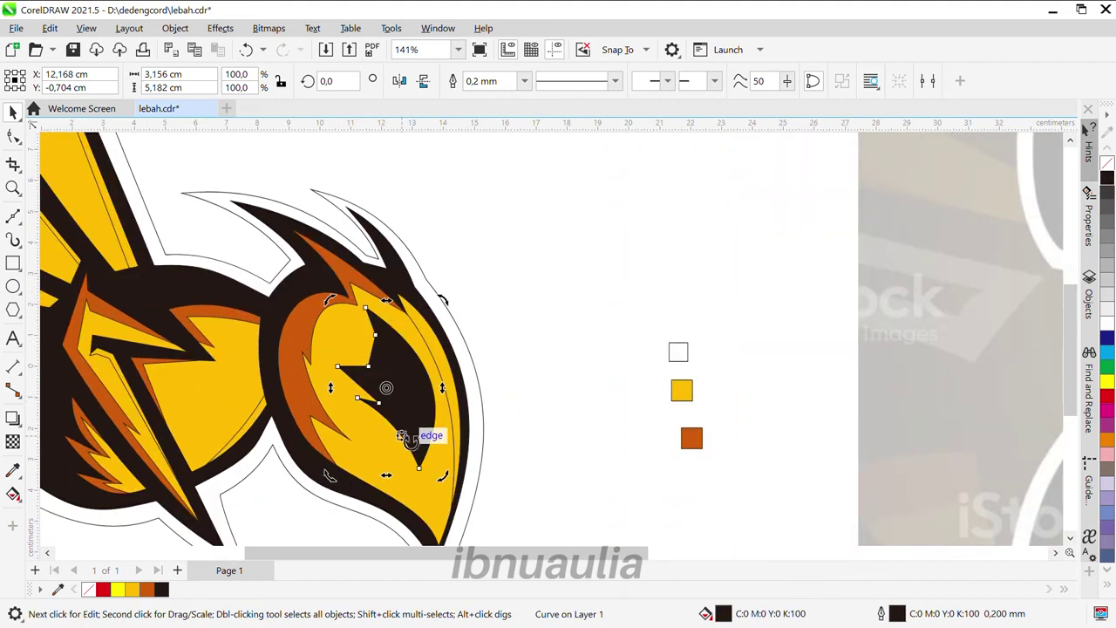
# Fill the jagged border shape along the inner side of the eye with the swatch orange
pyautogui.click(711, 378)
pyautogui.click(682, 390)
pyautogui.press('Escape')
pyautogui.click(381, 416)
pyautogui.press('Escape')
pyautogui.scroll(1, 379, 406)
pyautogui.click(325, 482)
pyautogui.scroll(1, 332, 340)
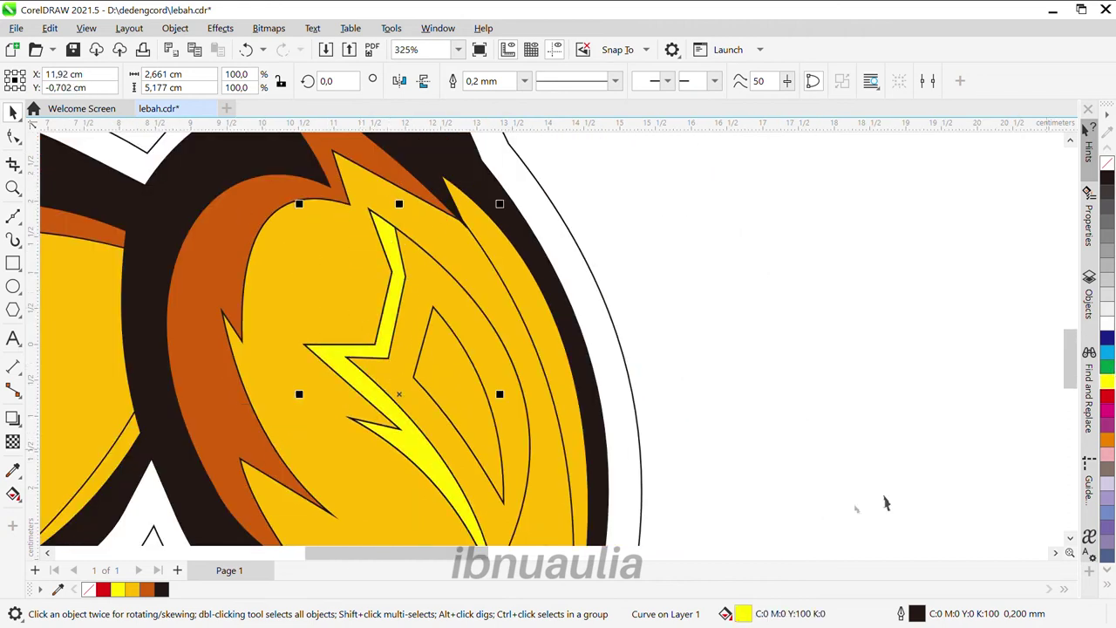
pyautogui.scroll(-1, 343, 386)
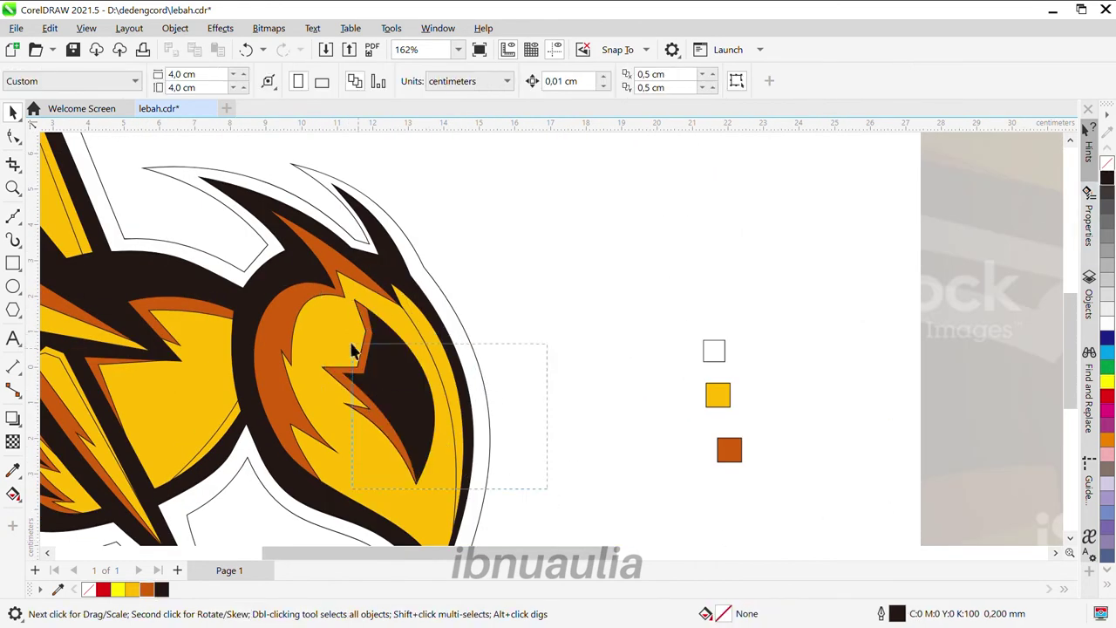
# Select the inner pupil shape inside the black eye and fill it with red
pyautogui.scroll(-2, 527, 402)
pyautogui.scroll(2, 508, 425)
pyautogui.click(102, 589)
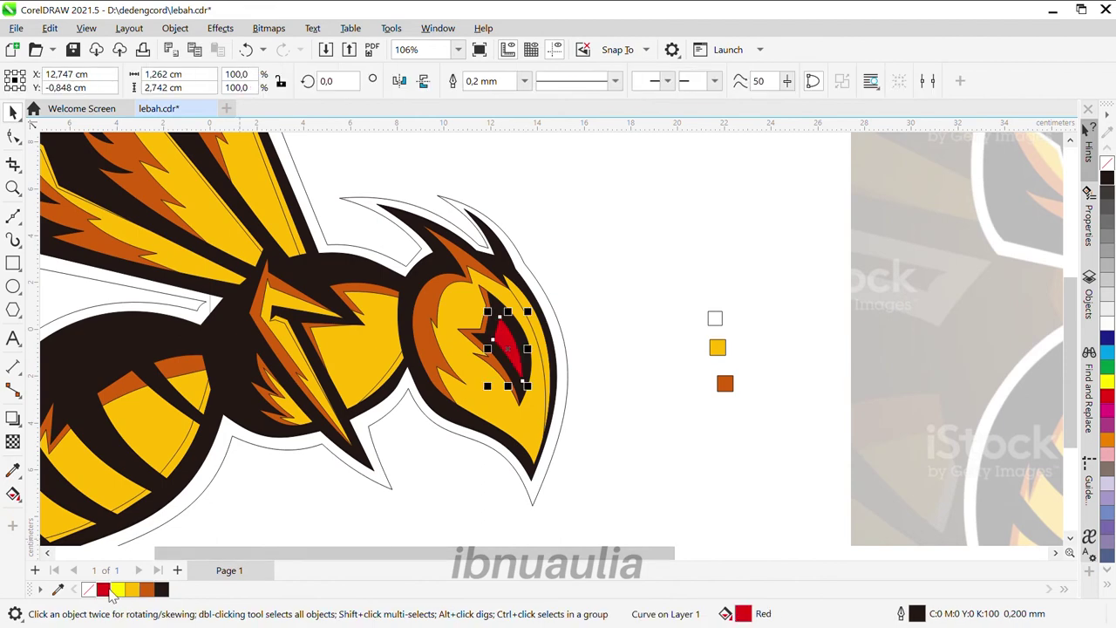
# Remove the transparency from the reference image to show its full colors
pyautogui.scroll(-2, 710, 314)
pyautogui.click(710, 314)
pyautogui.click(39, 80)
pyautogui.scroll(1, 772, 331)
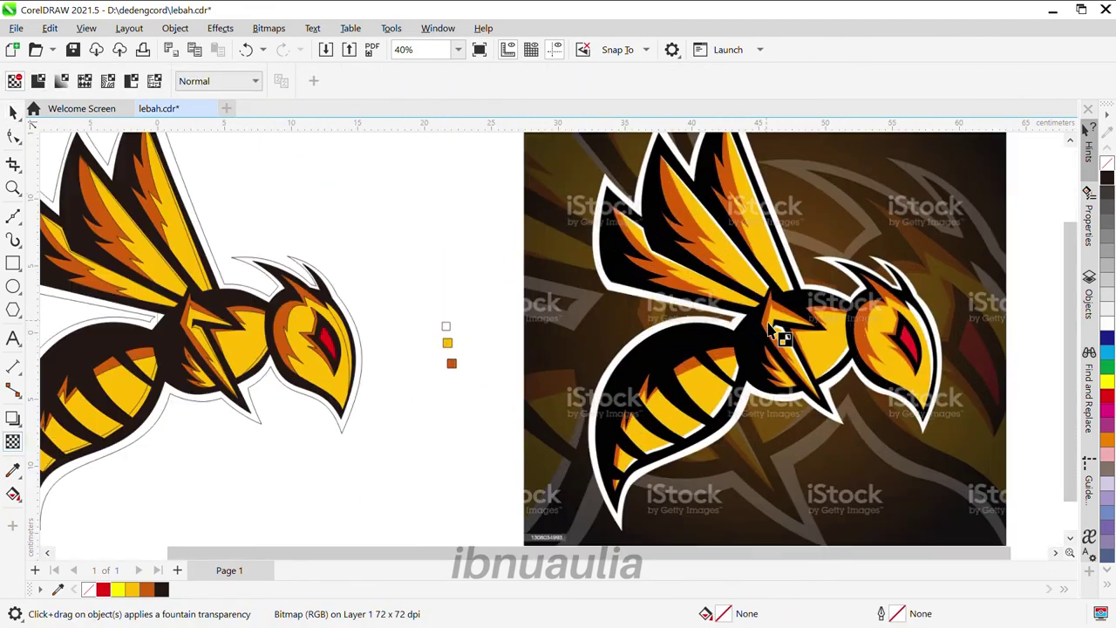
pyautogui.press('space')
# Select the highlight shapes on the face, thorax and abdomen segments and fill them with white
pyautogui.scroll(5, 452, 410)
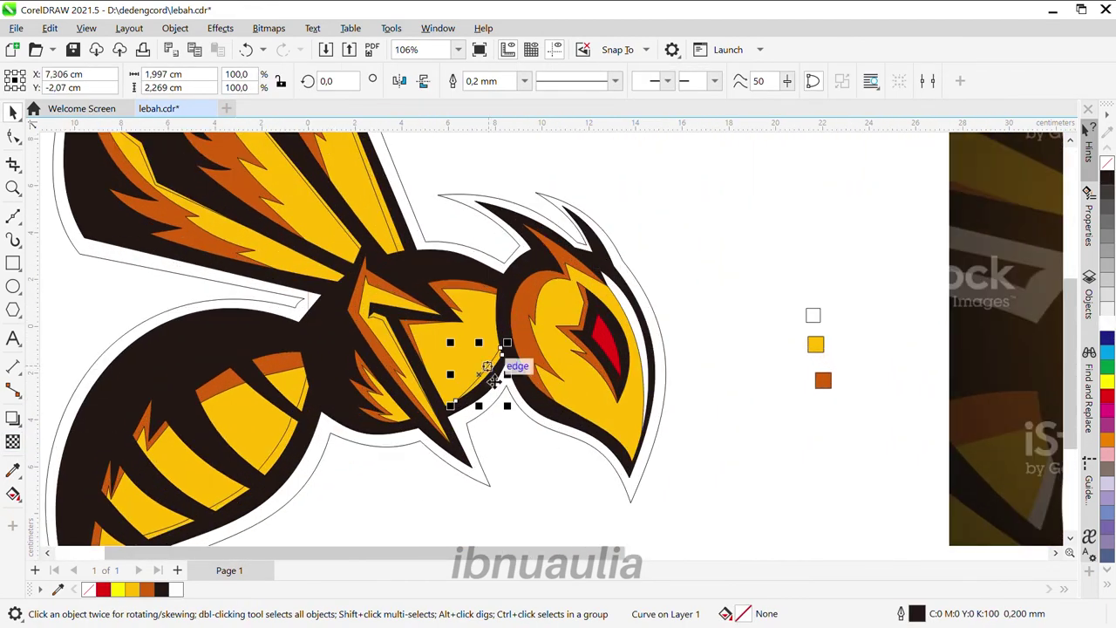
pyautogui.scroll(-2, 327, 448)
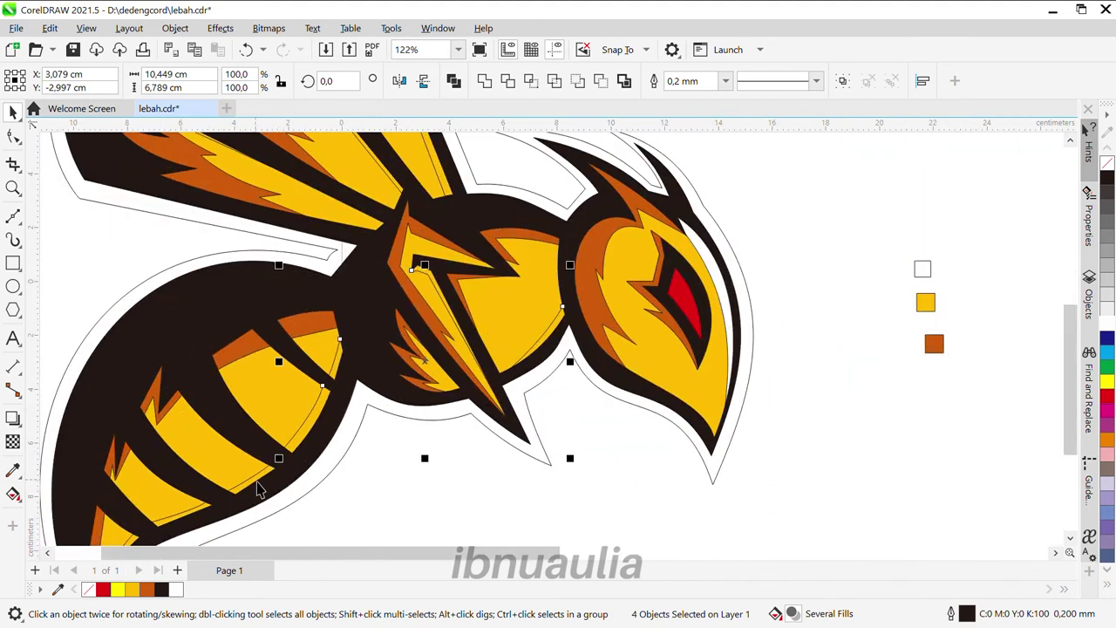
pyautogui.keyDown('shift'); pyautogui.click(368, 465); pyautogui.keyUp('shift')
pyautogui.scroll(3, 287, 444)
pyautogui.scroll(-2, 436, 393)
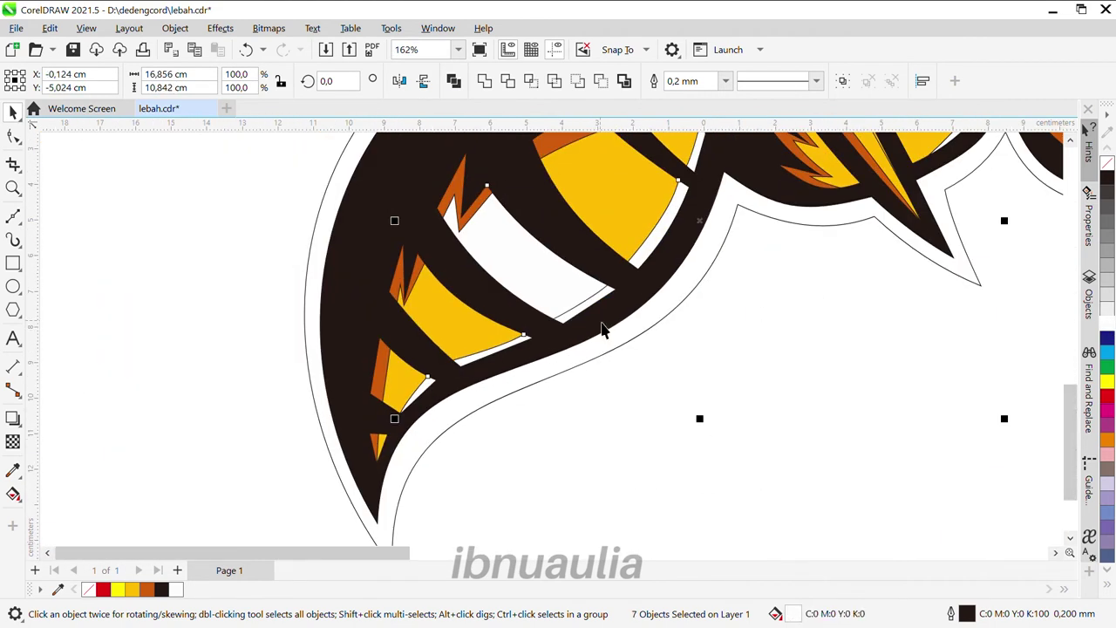
# Close the highlight line on the second large abdomen segment, intersect it with the segment, and keep the white highlight
pyautogui.scroll(5, 586, 317)
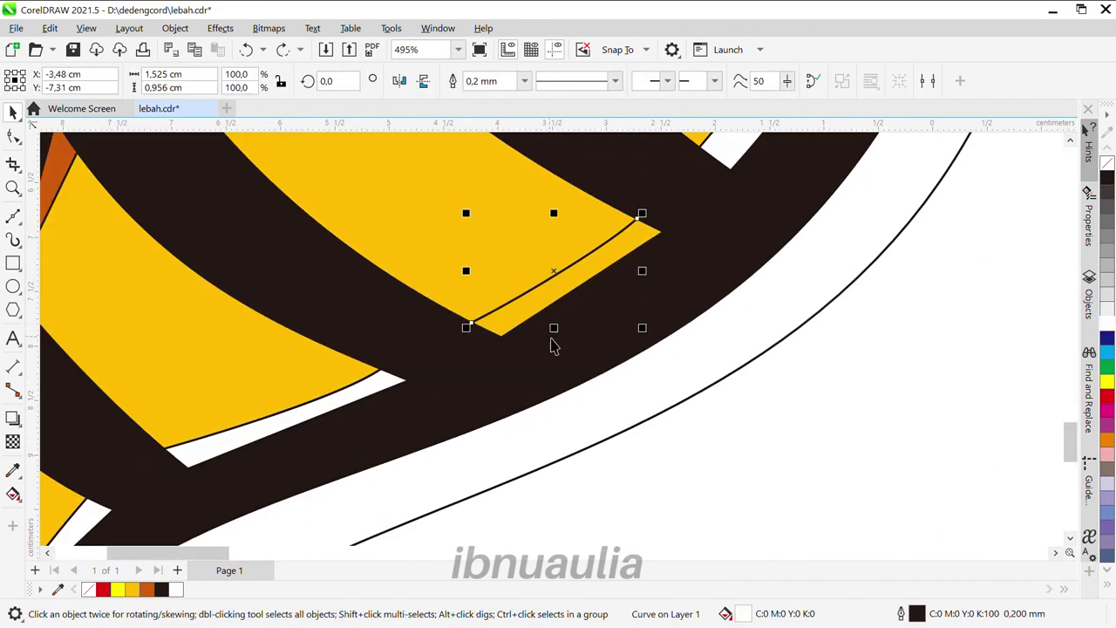
pyautogui.scroll(-3, 553, 344)
pyautogui.scroll(1, 324, 394)
pyautogui.press('Escape')
pyautogui.click(406, 349)
pyautogui.press('F5')
pyautogui.scroll(4, 473, 331)
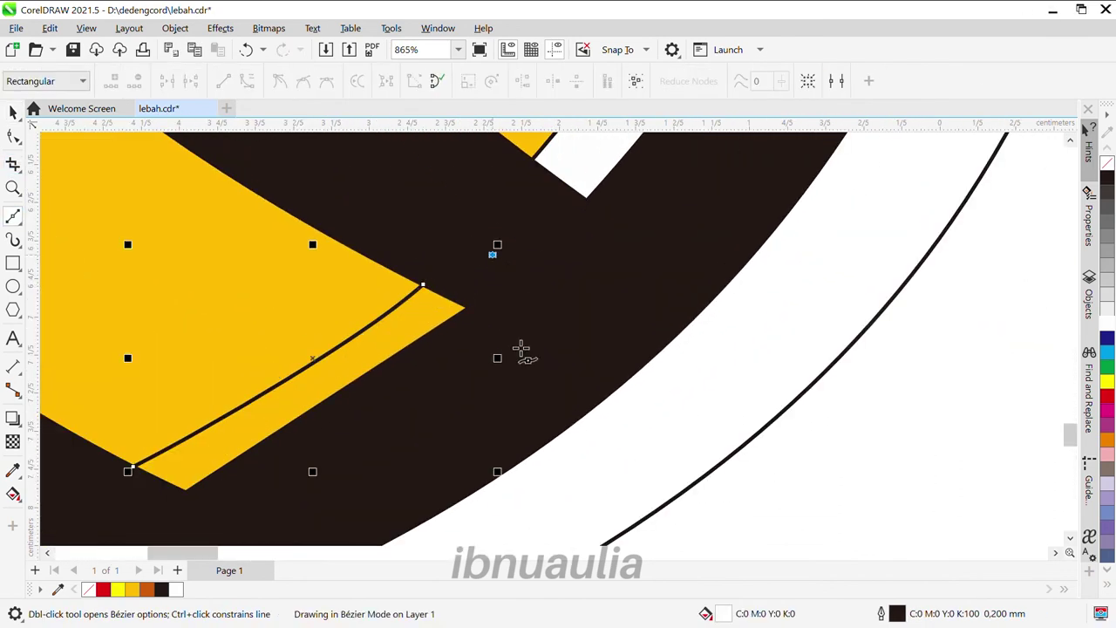
pyautogui.click(133, 467)
pyautogui.scroll(-5, 483, 293)
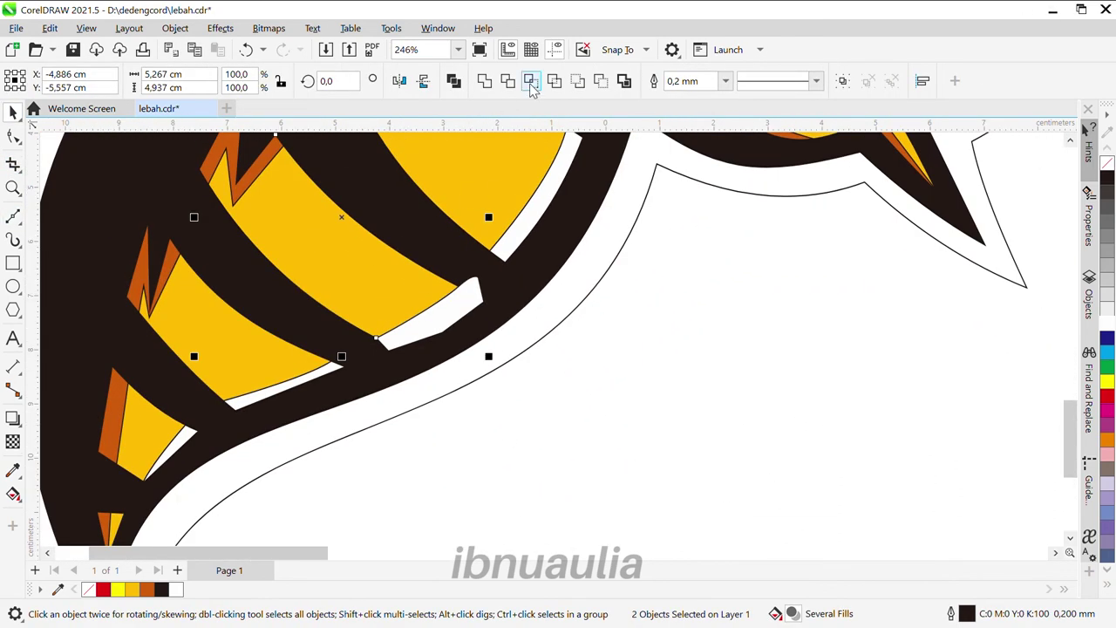
pyautogui.click(621, 447)
# Extend the highlight line on the leg band along the band's inner edge with the Bézier tool
pyautogui.scroll(-5, 621, 447)
pyautogui.scroll(5, 567, 305)
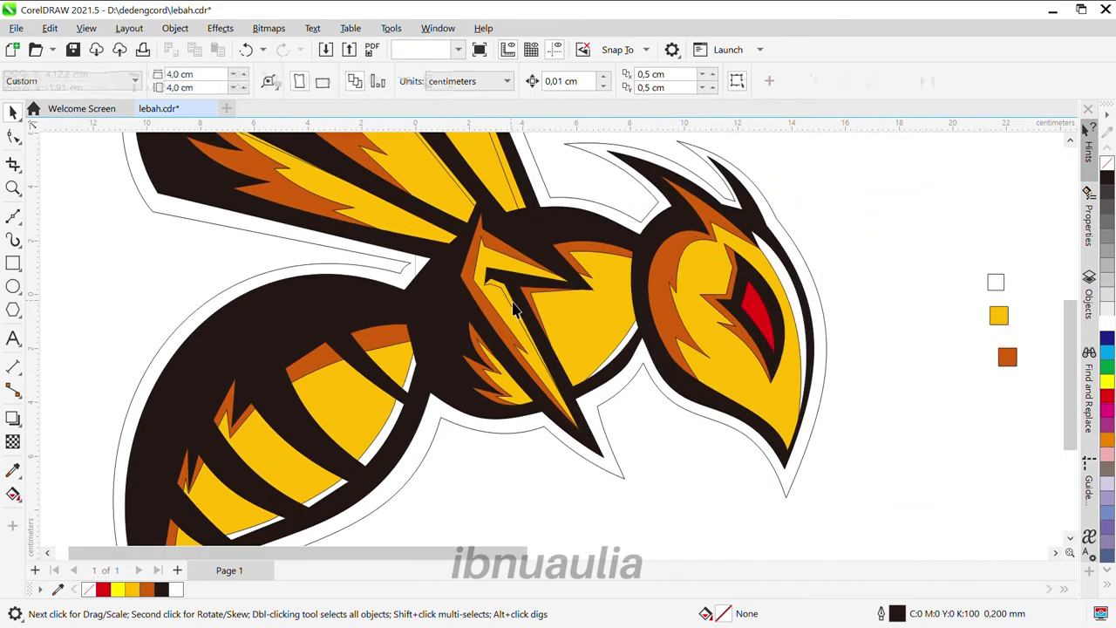
pyautogui.click(568, 304)
pyautogui.scroll(3, 465, 295)
pyautogui.press('F5')
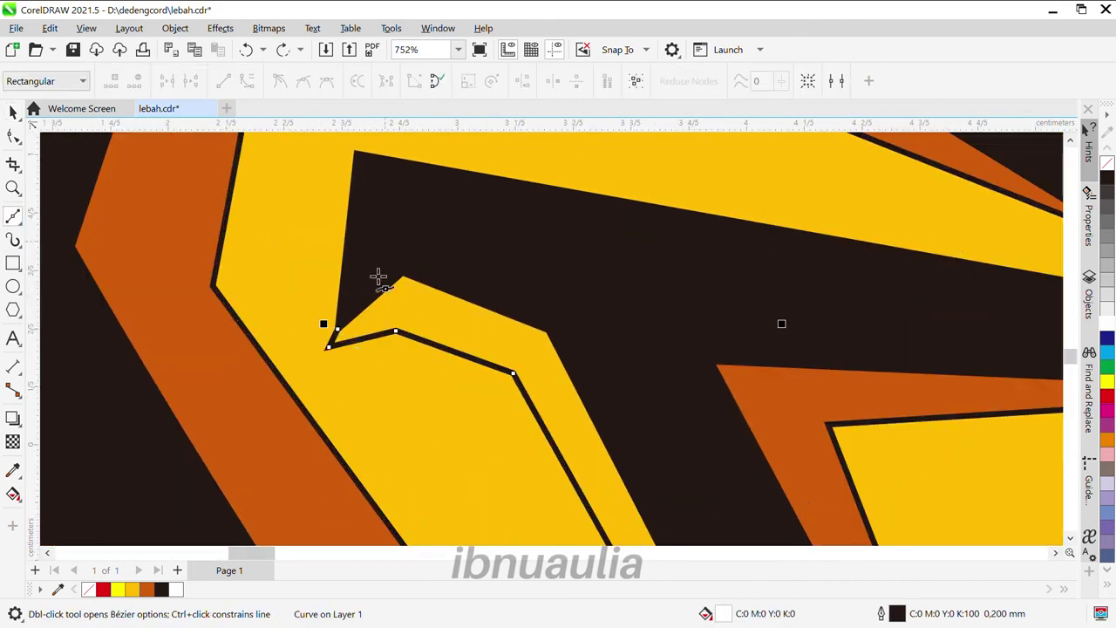
pyautogui.click(379, 279)
pyautogui.scroll(2, 378, 279)
pyautogui.scroll(-5, 578, 461)
pyautogui.scroll(5, 558, 447)
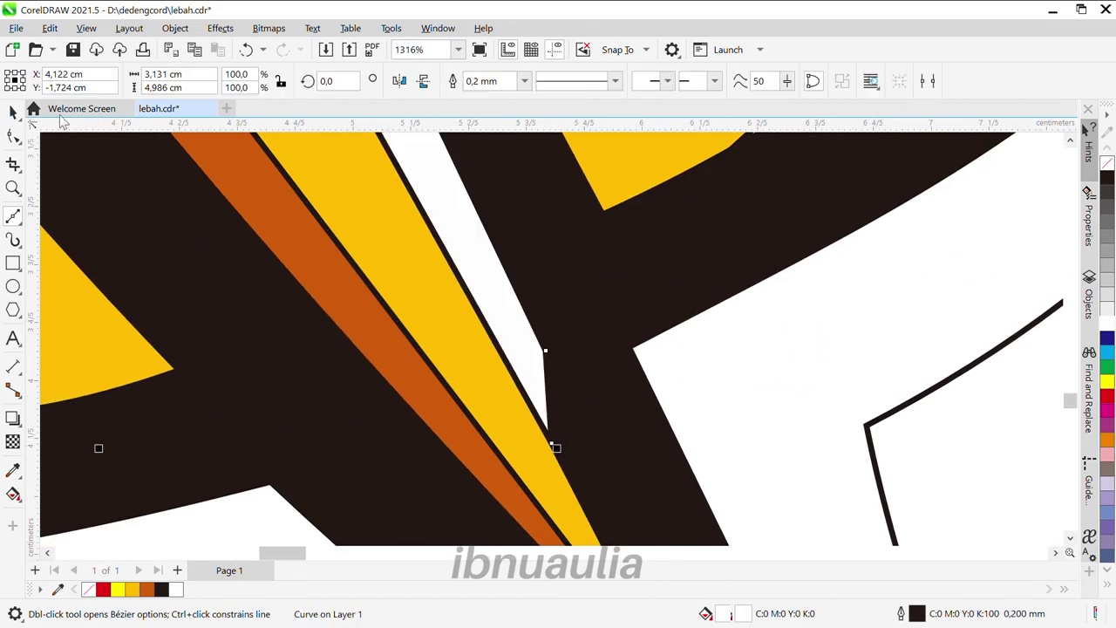
pyautogui.scroll(-1, 447, 333)
pyautogui.press('space')
pyautogui.scroll(-4, 526, 321)
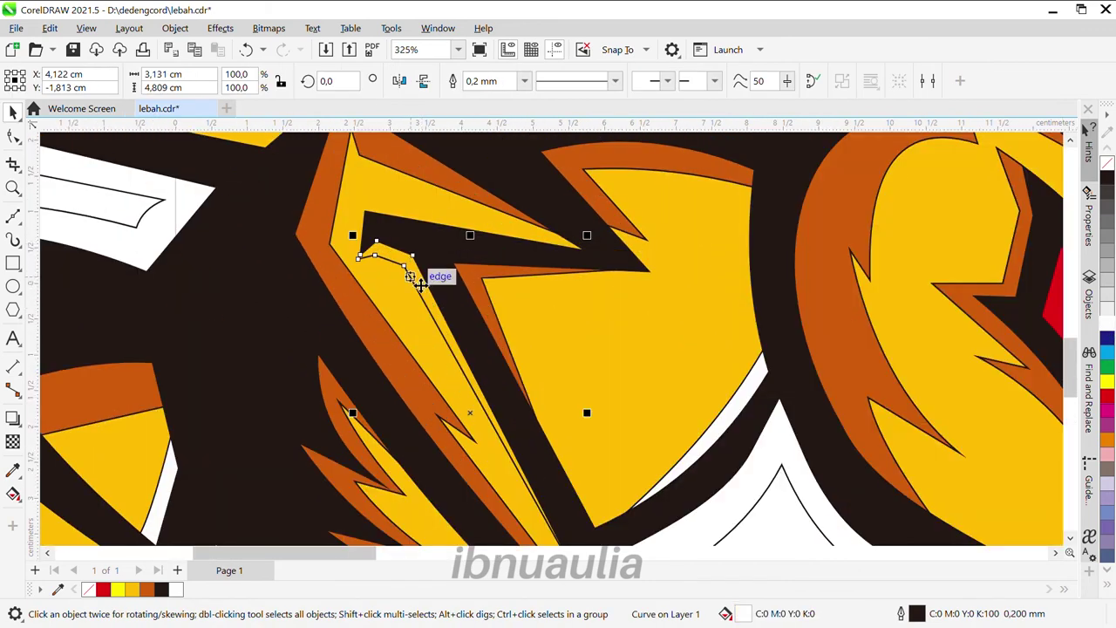
# Adjust the end nodes at the tip of the leg highlight to close the outline as a white shape
pyautogui.scroll(6, 605, 310)
pyautogui.press('F5')
pyautogui.scroll(1, 561, 312)
pyautogui.click(16, 113)
pyautogui.scroll(-2, 442, 264)
pyautogui.press('F10')
pyautogui.scroll(3, 465, 356)
pyautogui.scroll(5, 424, 308)
pyautogui.click(424, 297)
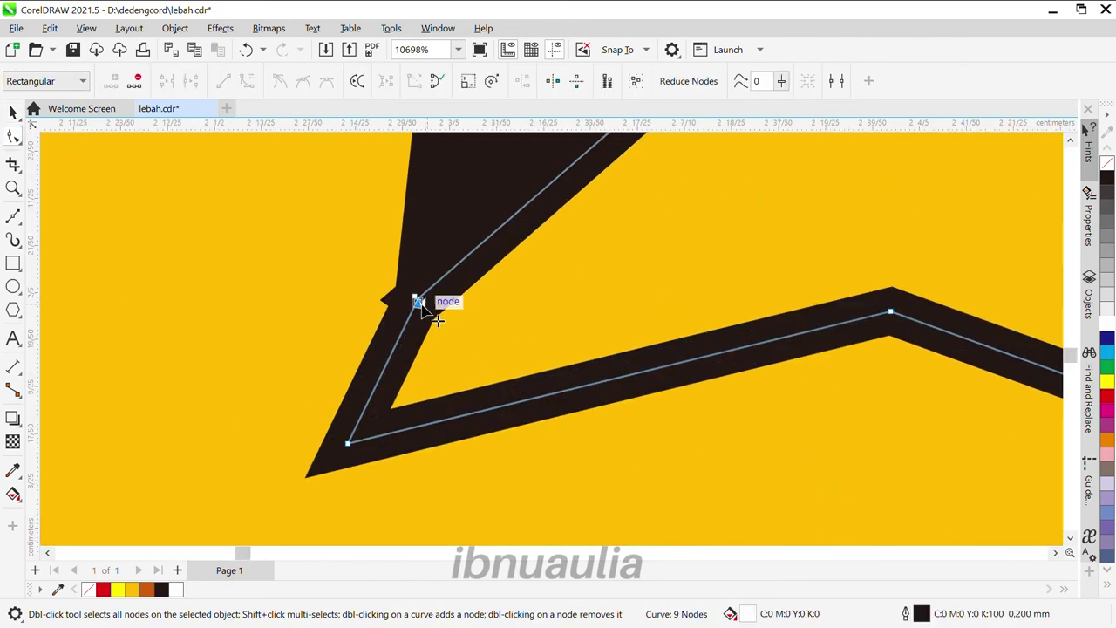
pyautogui.scroll(-16, 427, 307)
pyautogui.press('space')
pyautogui.press('Escape')
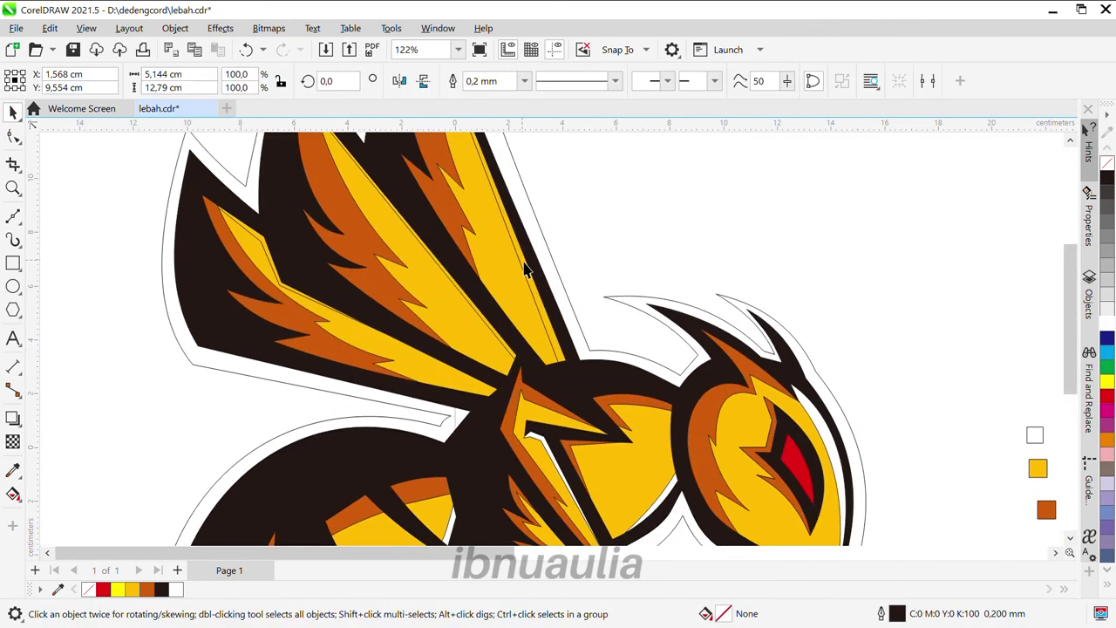
# Fill the narrow highlight strips along the wing feathers with white
pyautogui.scroll(3, 476, 325)
pyautogui.scroll(-6, 375, 323)
pyautogui.press('Escape')
pyautogui.scroll(2, 585, 435)
pyautogui.scroll(-4, 536, 353)
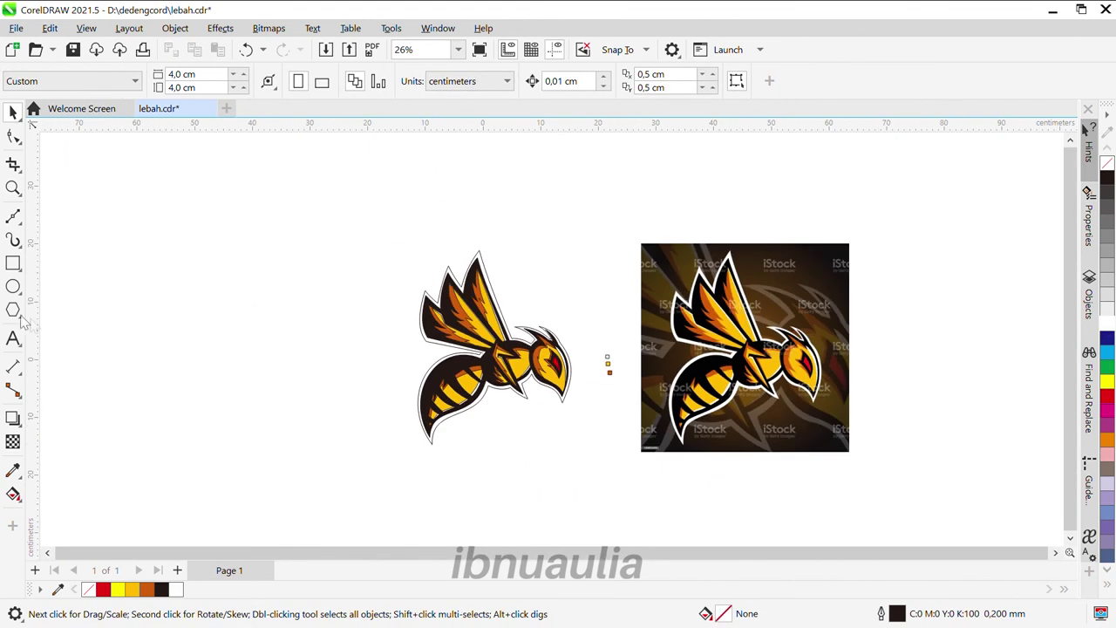
pyautogui.scroll(-1, 559, 465)
# Move the reference image farther away from the traced bee
pyautogui.press('space')
pyautogui.moveTo(666, 306); pyautogui.dragTo(908, 357)
pyautogui.scroll(1, 529, 285)
pyautogui.moveTo(527, 440); pyautogui.dragTo(223, 165)
pyautogui.scroll(-2, 536, 329)
# Create a 48.485 cm background square, fill it with 90% black, and send it behind the bee
pyautogui.doubleClick(13, 263)
pyautogui.click(1108, 177)
pyautogui.click(1108, 192)
pyautogui.hotkey('shift', 'pagedown')
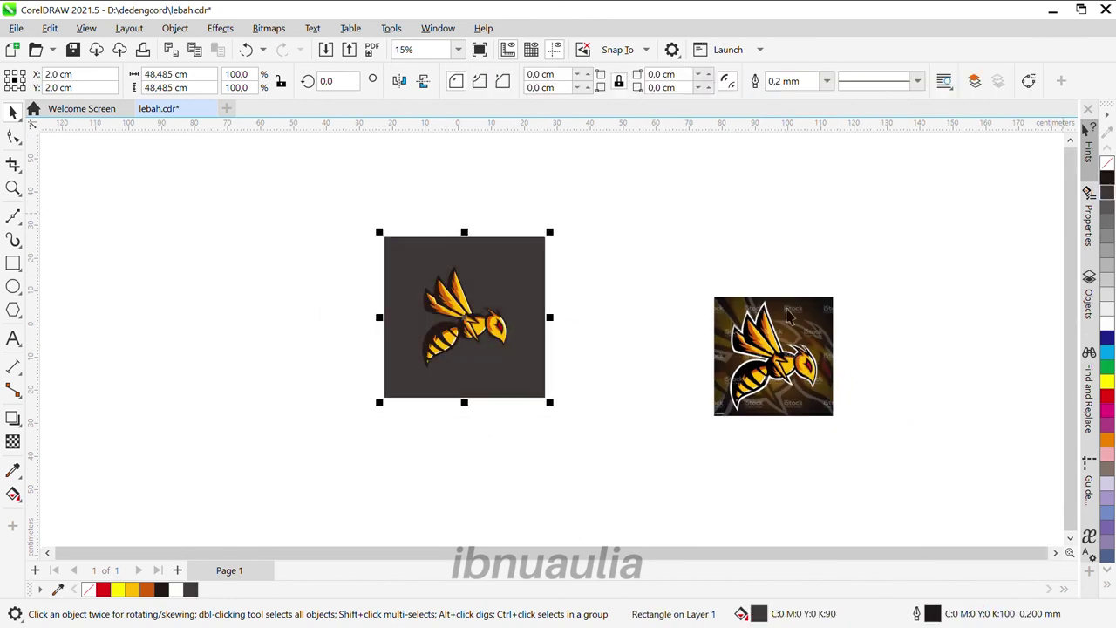
# Remove the fill from the background square behind the bee
pyautogui.hotkey('shift', 'F2')
pyautogui.press('Tab')
pyautogui.click(794, 338)
pyautogui.scroll(4, 558, 369)
pyautogui.scroll(-6, 559, 369)
pyautogui.scroll(4, 558, 349)
pyautogui.scroll(-2, 384, 310)
pyautogui.click(383, 309)
pyautogui.scroll(2, 384, 310)
pyautogui.press('Tab')
pyautogui.press('Delete')
pyautogui.press('Tab')
# Fill the outer contour shape around the whole bee with white
pyautogui.scroll(2, 646, 284)
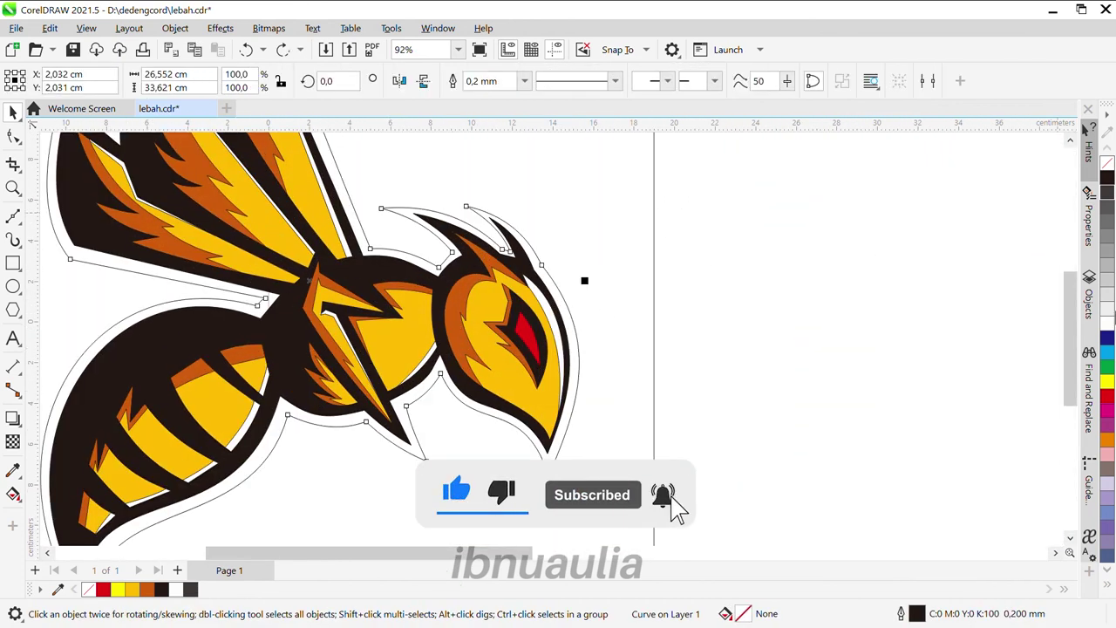
pyautogui.scroll(-4, 677, 356)
pyautogui.press('Tab')
pyautogui.press('Tab')
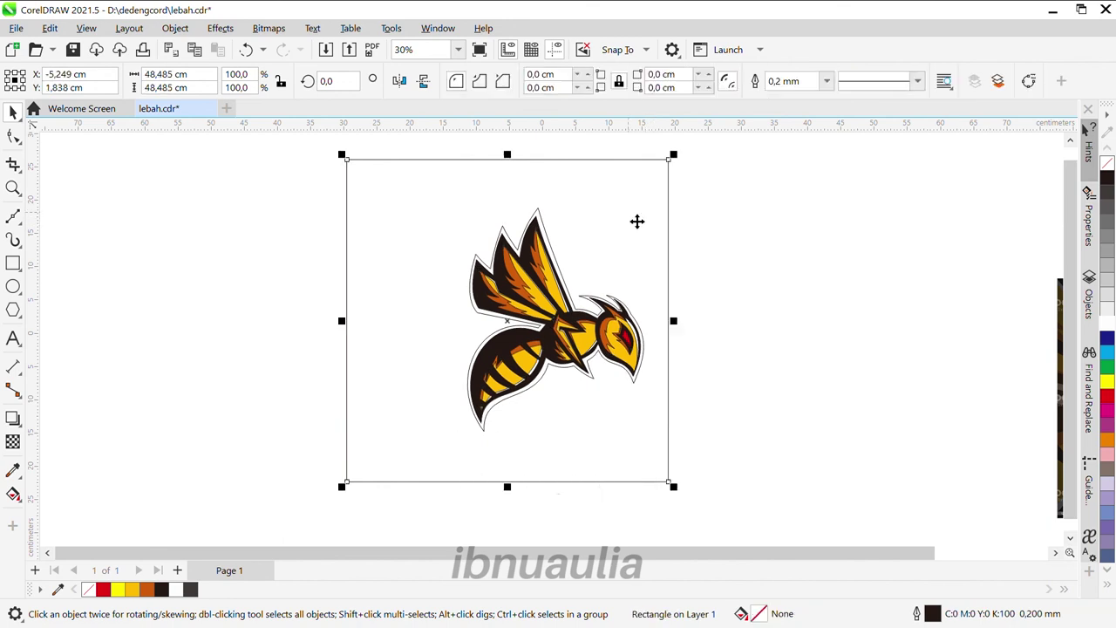
# Fill the background square with black and center the grouped bee on it
pyautogui.hotkey('ctrl', 'z')
pyautogui.hotkey('ctrl', 'z')
pyautogui.press('Escape')
pyautogui.press('Tab')
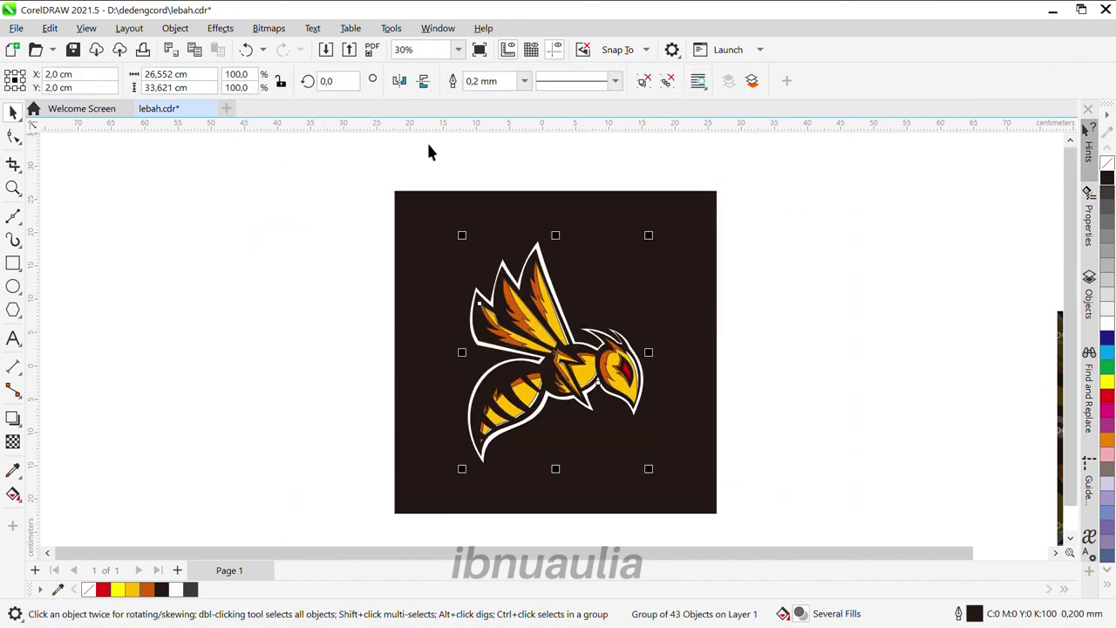
pyautogui.press('Escape')
pyautogui.scroll(2, 541, 391)
pyautogui.scroll(-2, 541, 391)
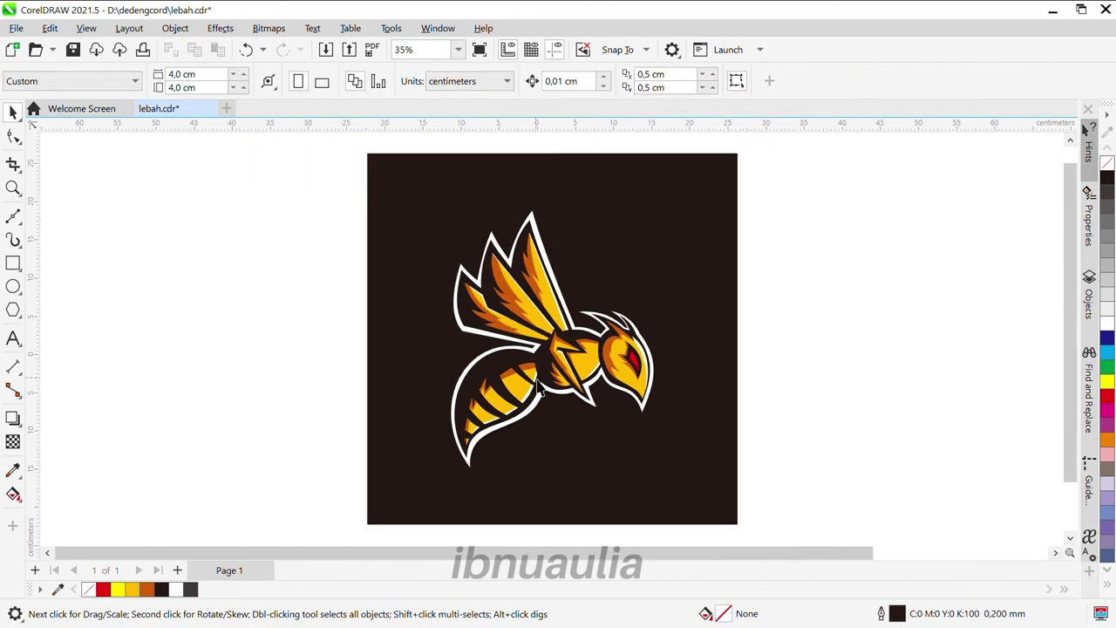